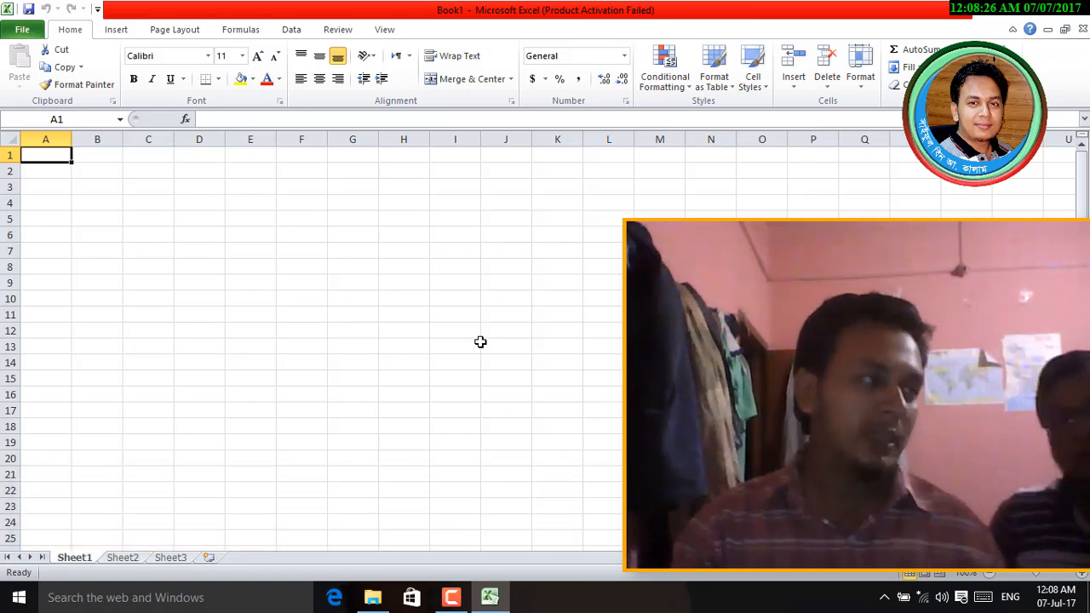
# - Enter the heading 'Bill / Invoice Sheet' in cell H6
pyautogui.click(409, 235)
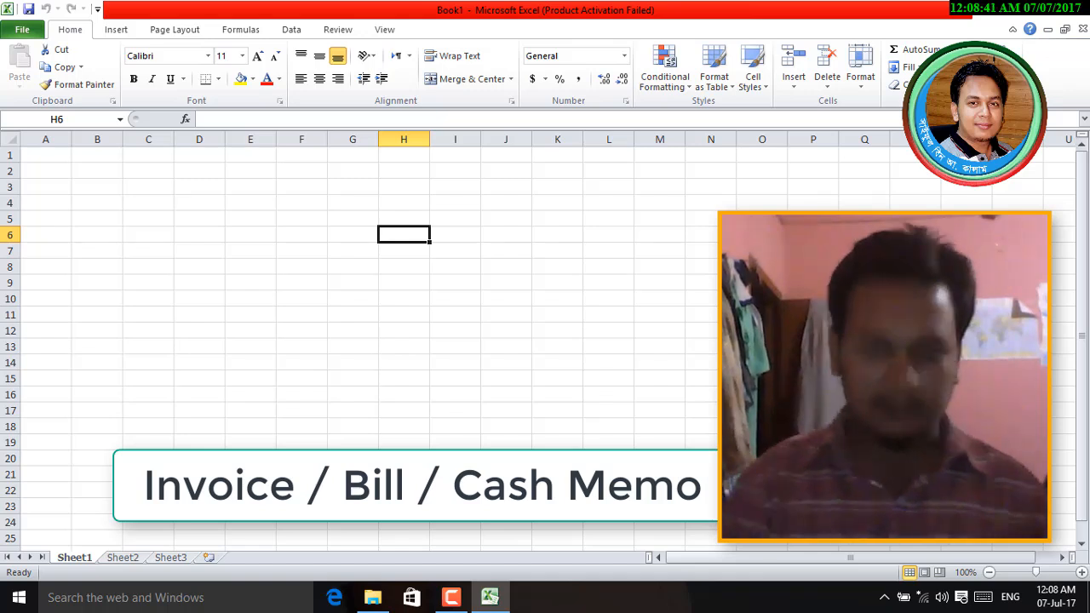
pyautogui.write('Bill')
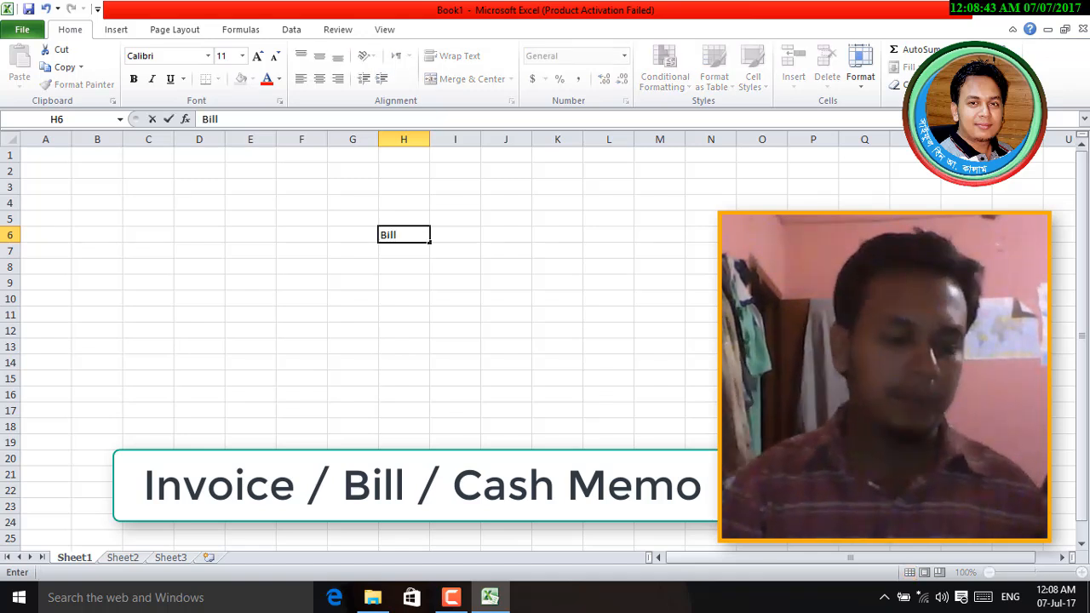
pyautogui.write(' /')
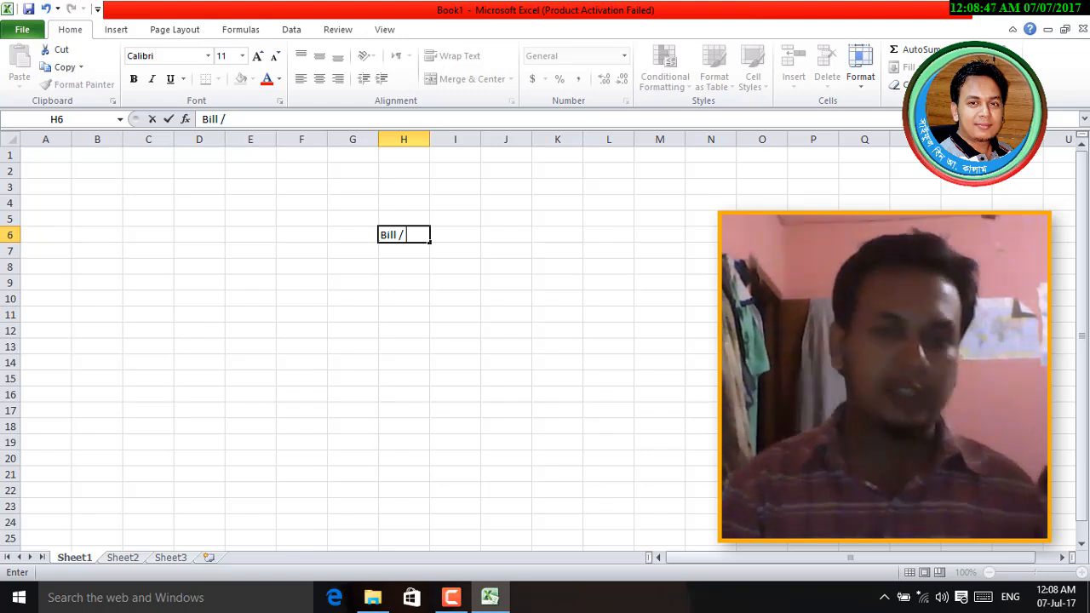
pyautogui.write(' Invoice Sheet')
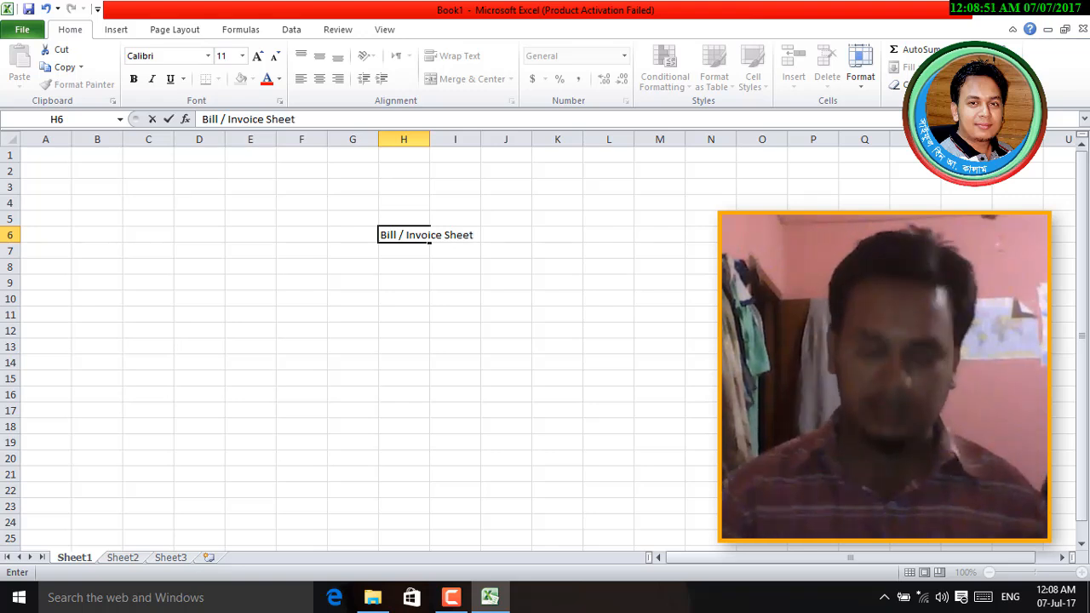
pyautogui.press('Return')
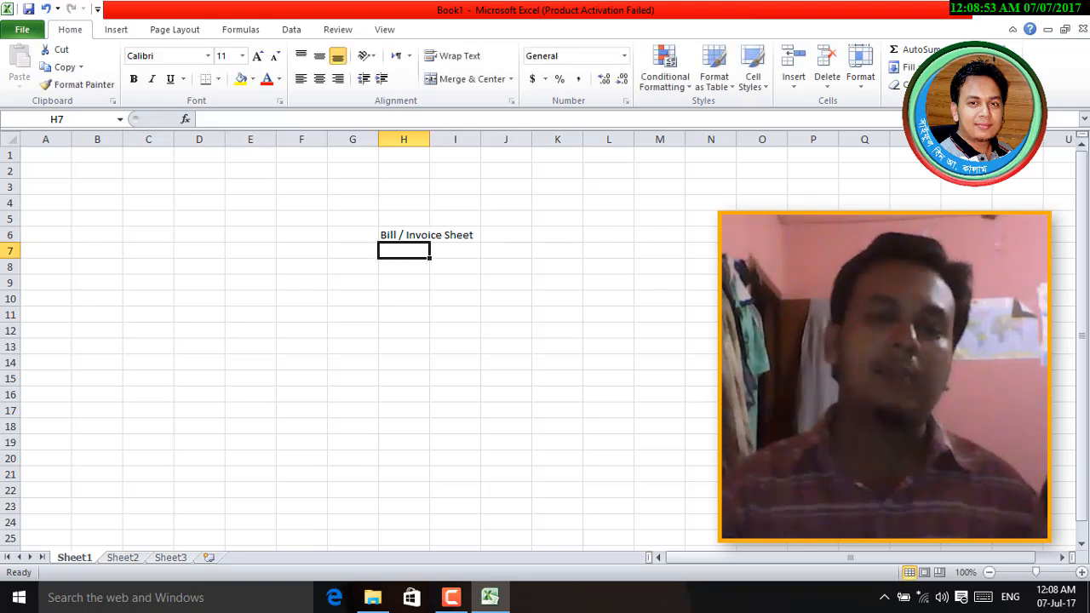
# - Add the shop's name in H7 and its location, Chittagong, in H8
pyautogui.click(397, 237)
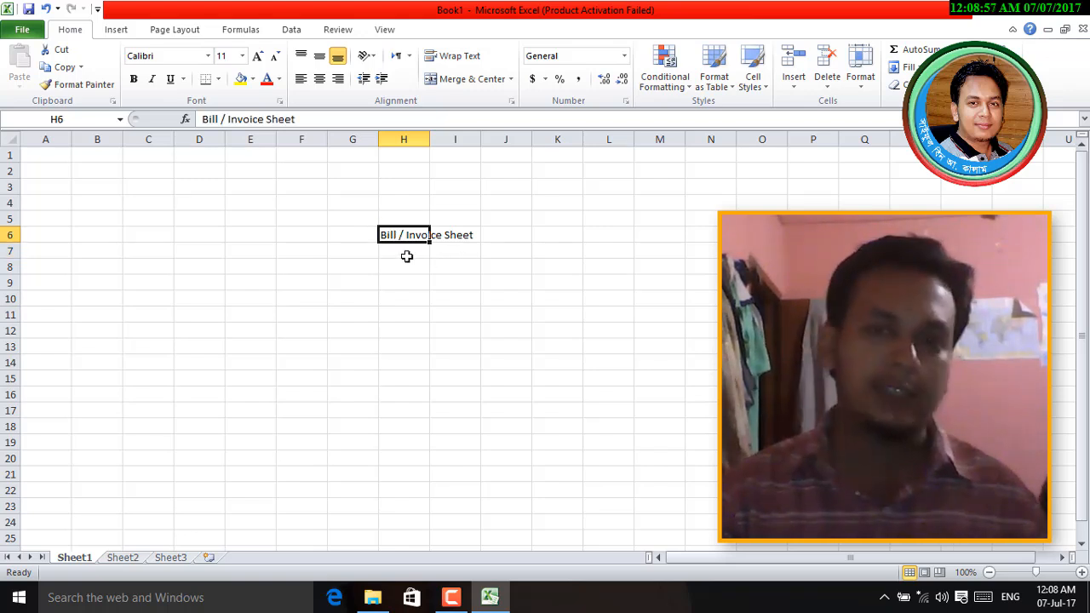
pyautogui.click(394, 249)
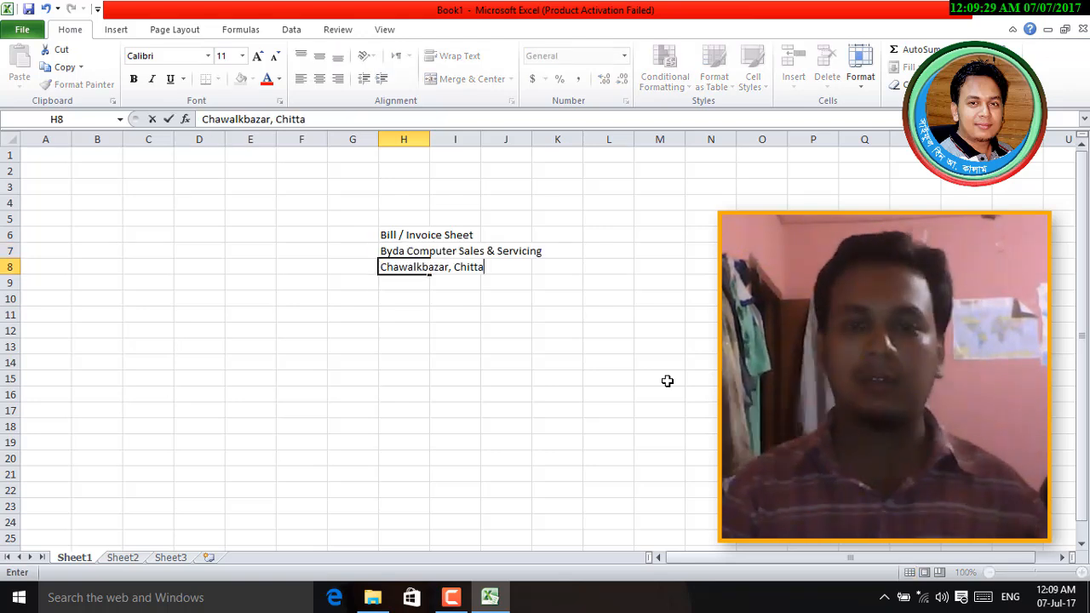
pyautogui.write('gong')
pyautogui.press('Return')
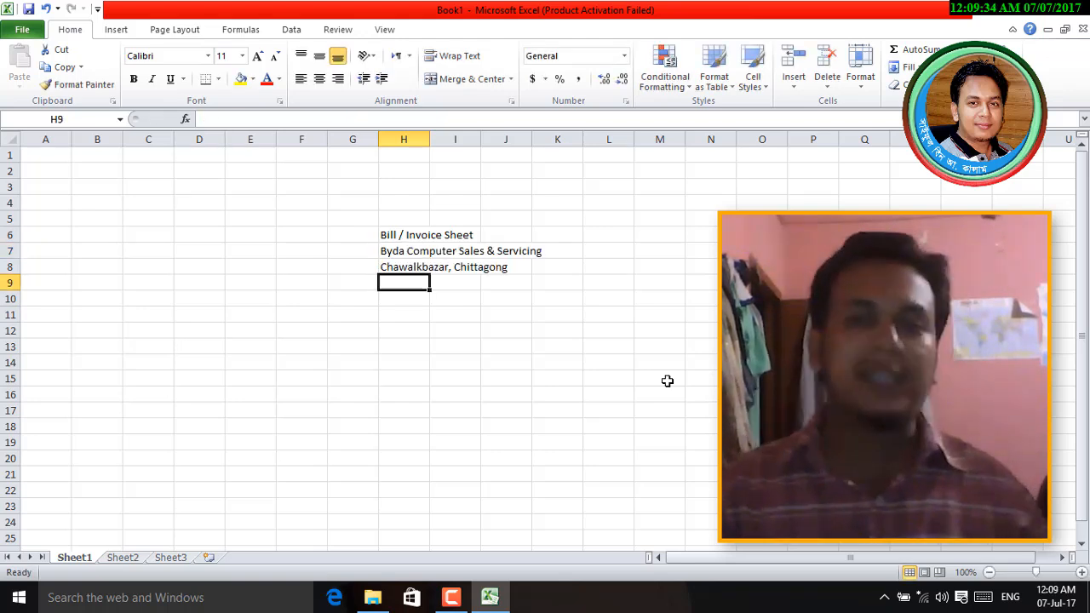
# - Set the title, shop name and location lines in H6:H8 to 14-point font
pyautogui.moveTo(386, 238); pyautogui.dragTo(384, 265)
pyautogui.click(225, 56)
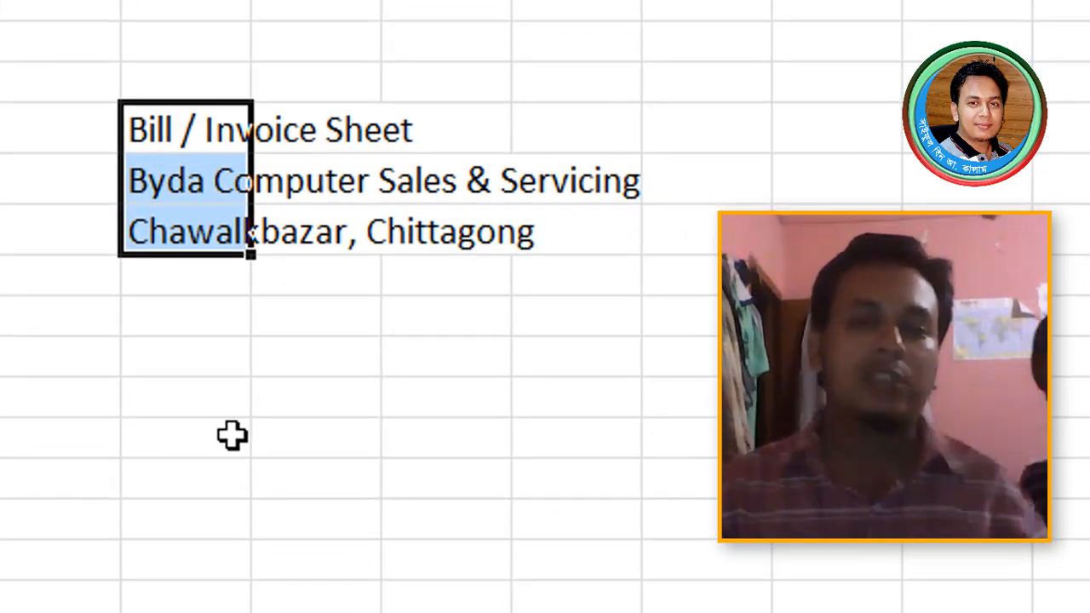
pyautogui.click(352, 149)
pyautogui.moveTo(352, 149); pyautogui.dragTo(462, 244)
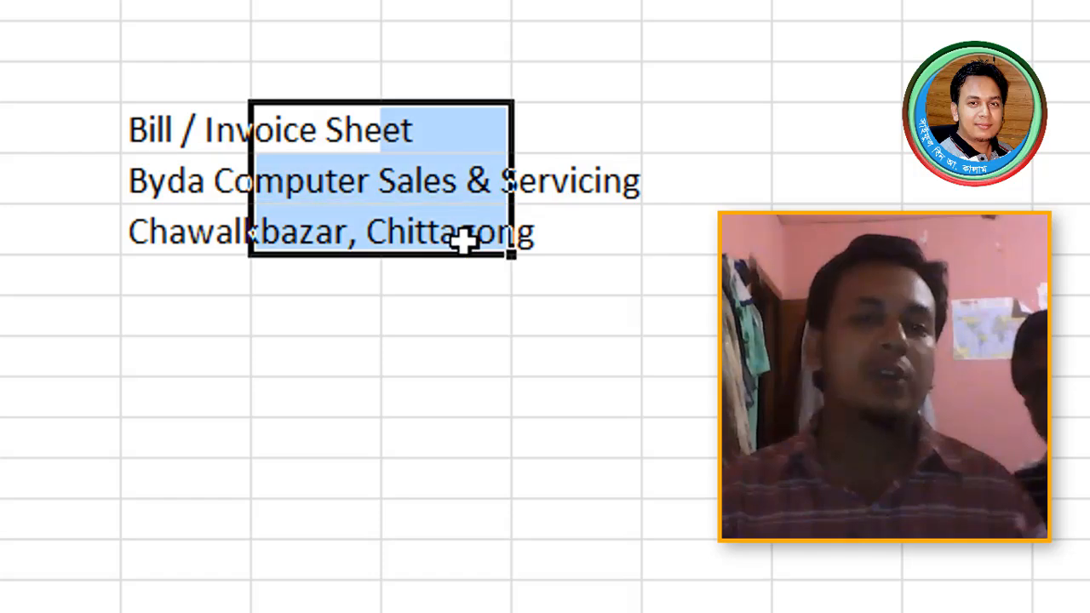
pyautogui.click(179, 139)
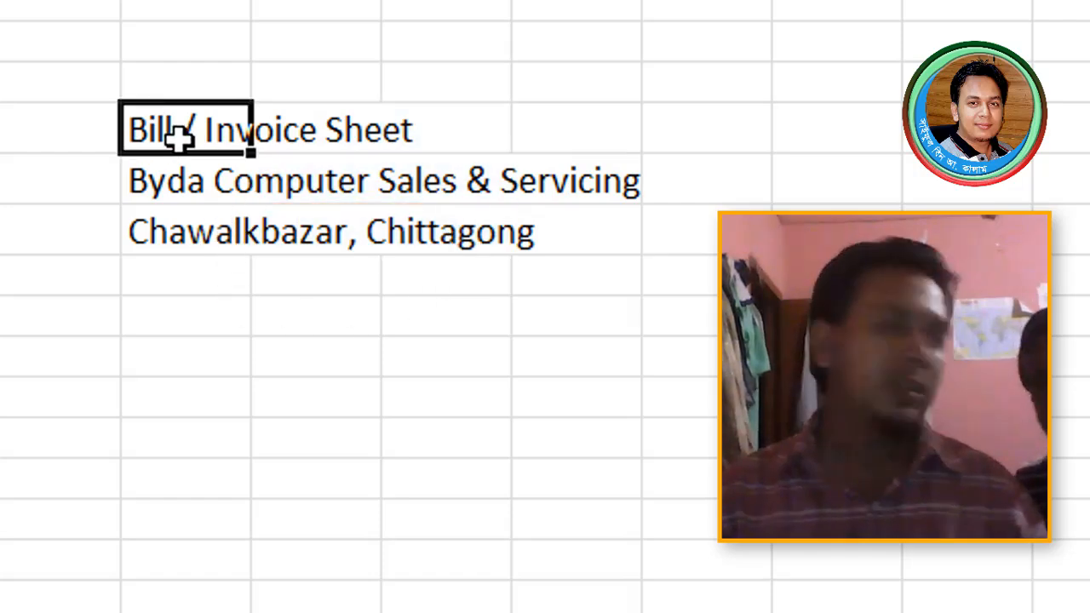
pyautogui.moveTo(170, 135); pyautogui.dragTo(175, 231)
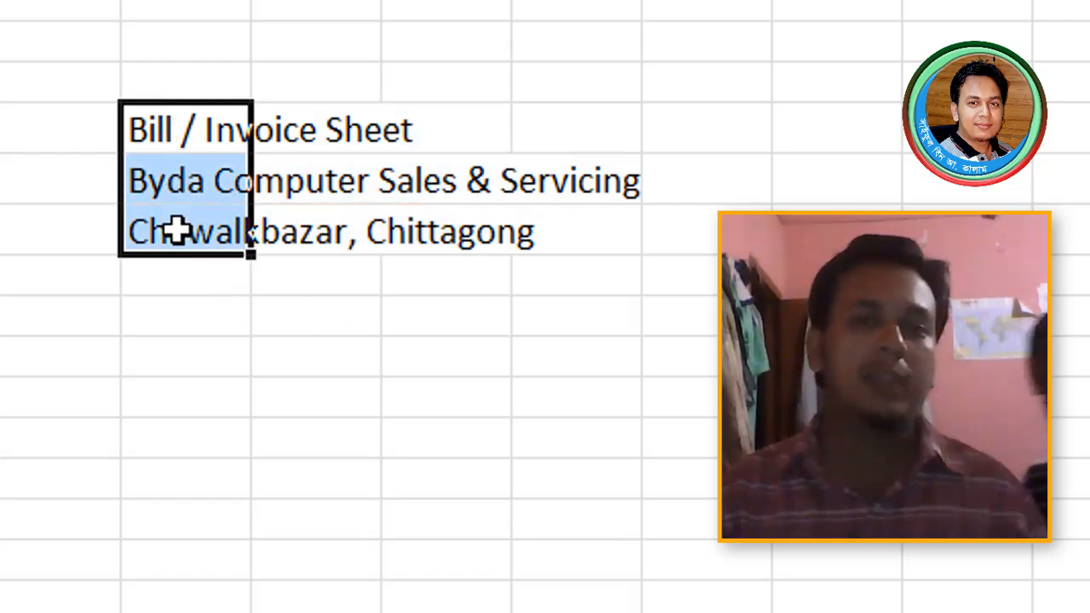
pyautogui.click(289, 136)
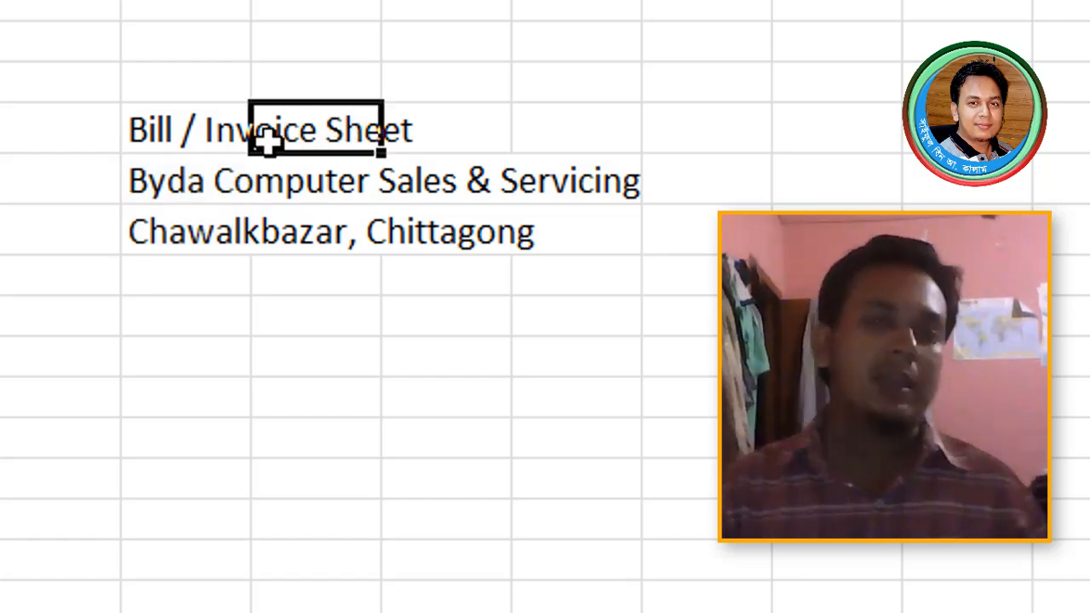
pyautogui.click(174, 128)
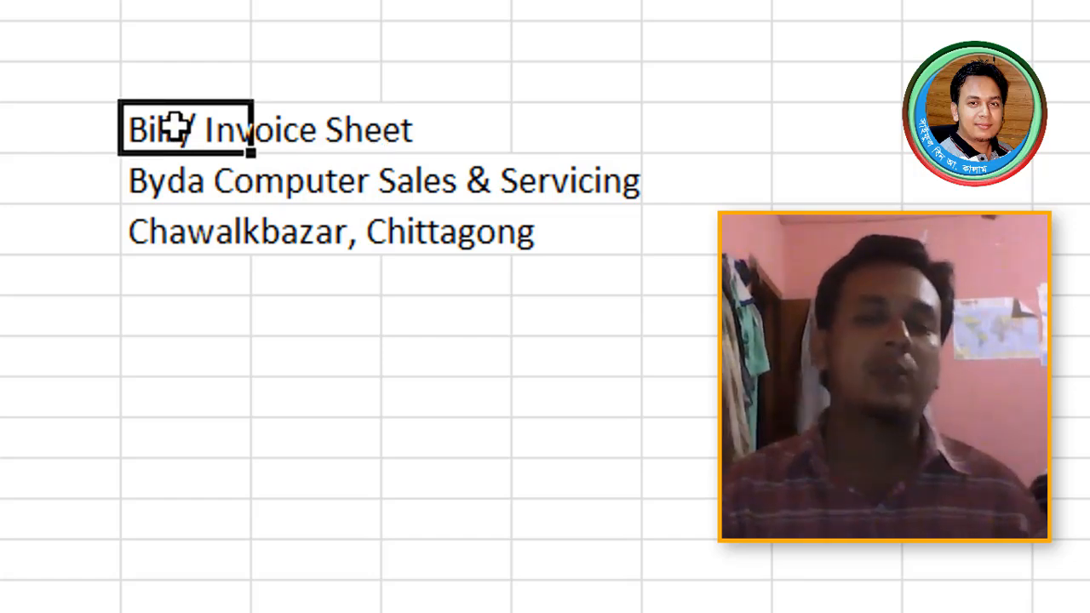
pyautogui.click(479, 301)
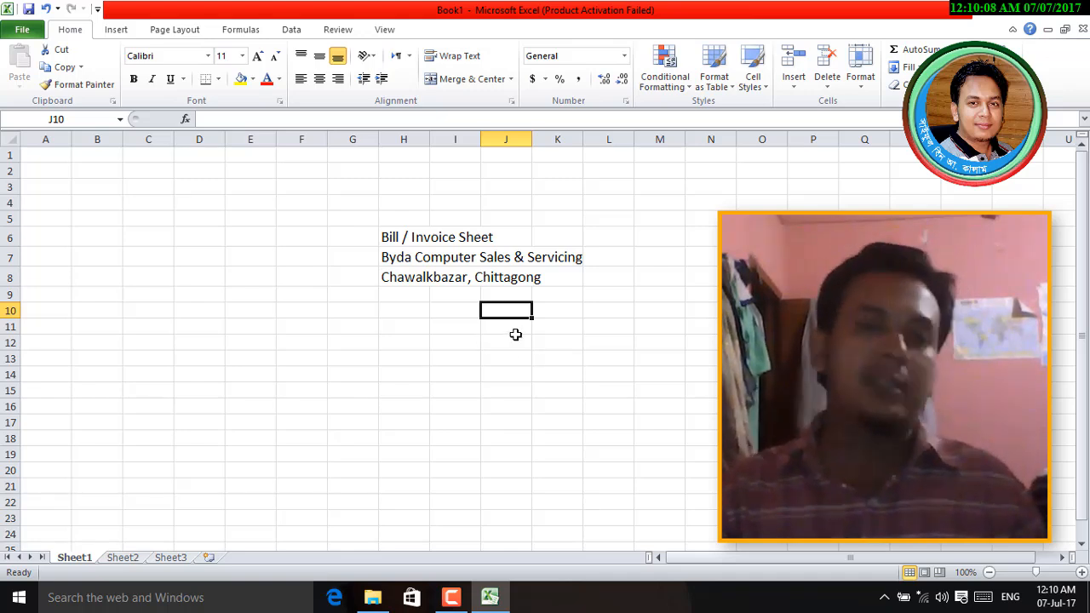
# - Merge F6:M6 and centre 'Bill / Invoice Sheet' across it
pyautogui.click(296, 236)
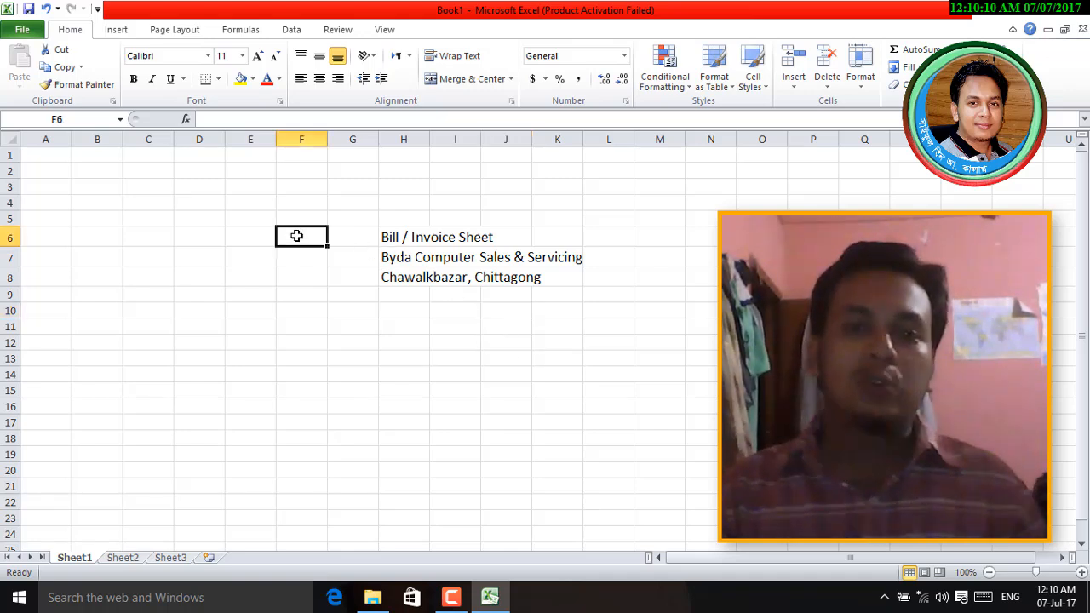
pyautogui.moveTo(297, 236); pyautogui.dragTo(611, 236)
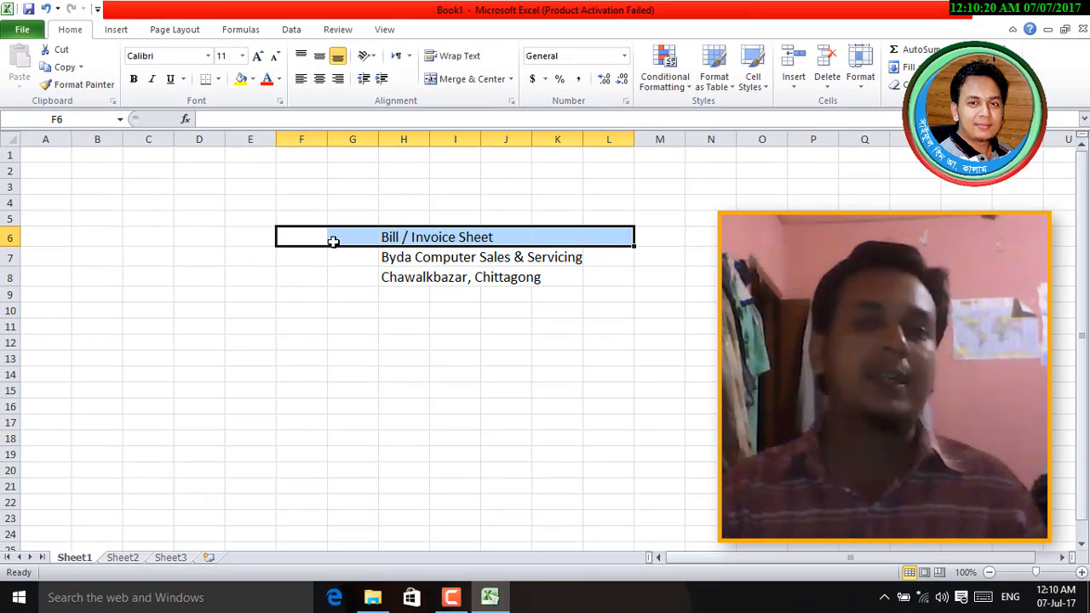
pyautogui.click(308, 237)
pyautogui.click(355, 238)
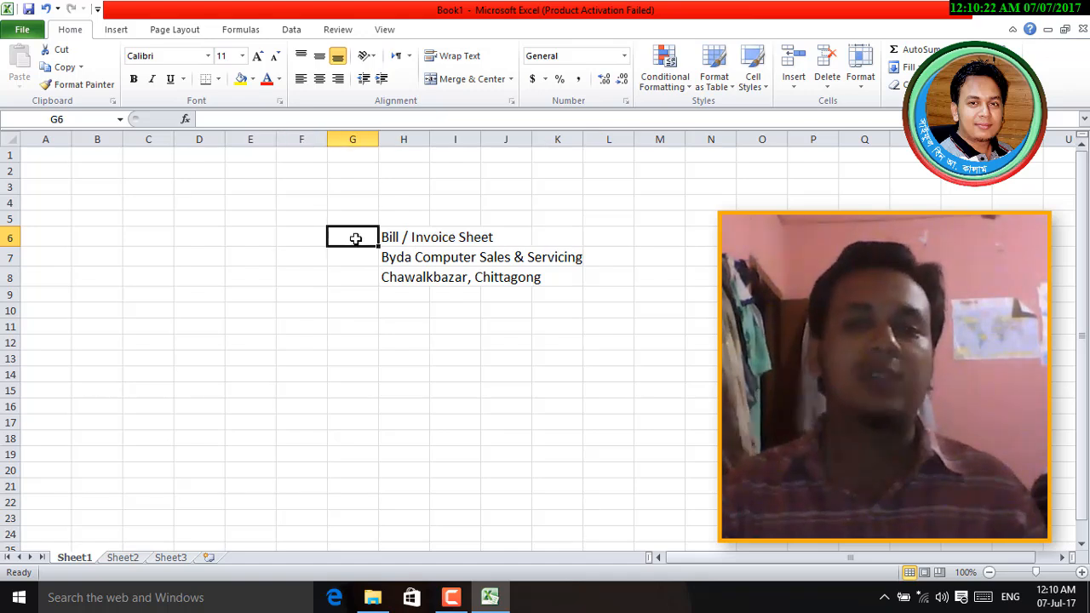
pyautogui.click(407, 238)
pyautogui.click(465, 238)
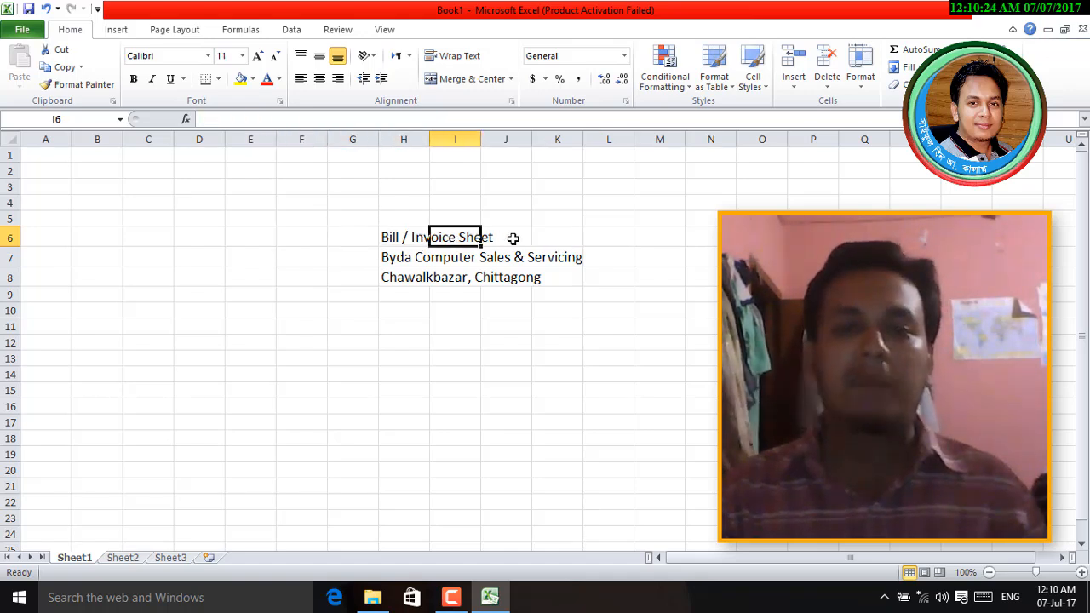
pyautogui.click(513, 238)
pyautogui.click(558, 238)
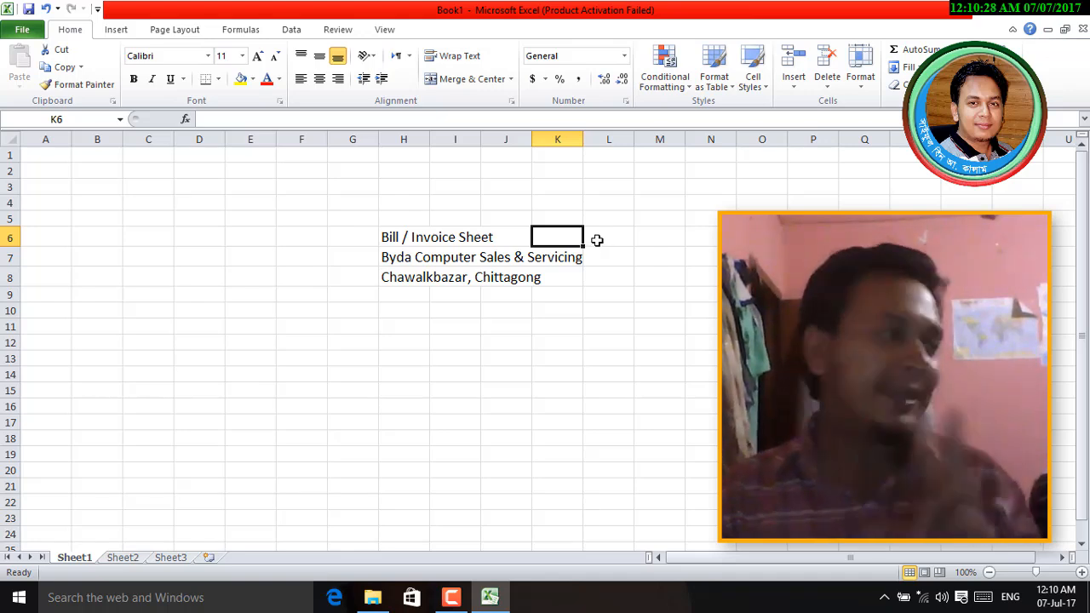
pyautogui.click(311, 236)
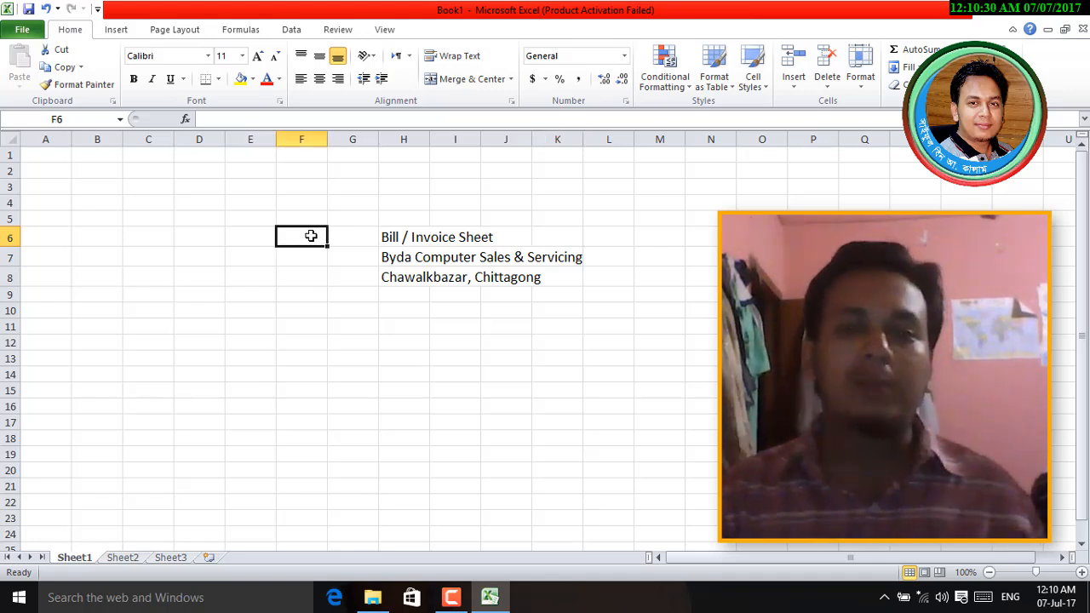
pyautogui.moveTo(311, 235); pyautogui.dragTo(659, 245)
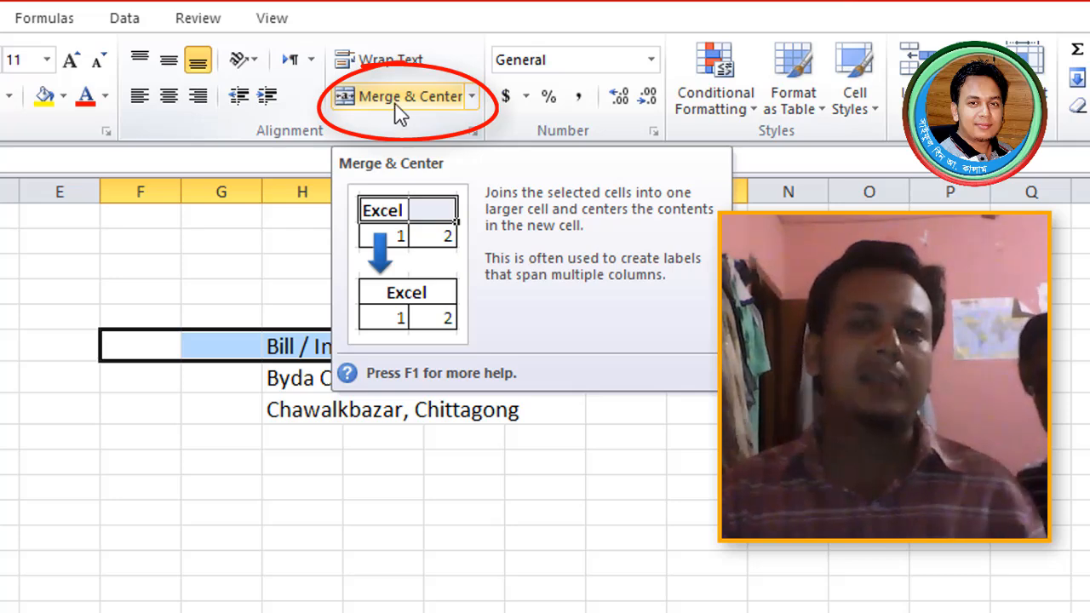
pyautogui.click(396, 111)
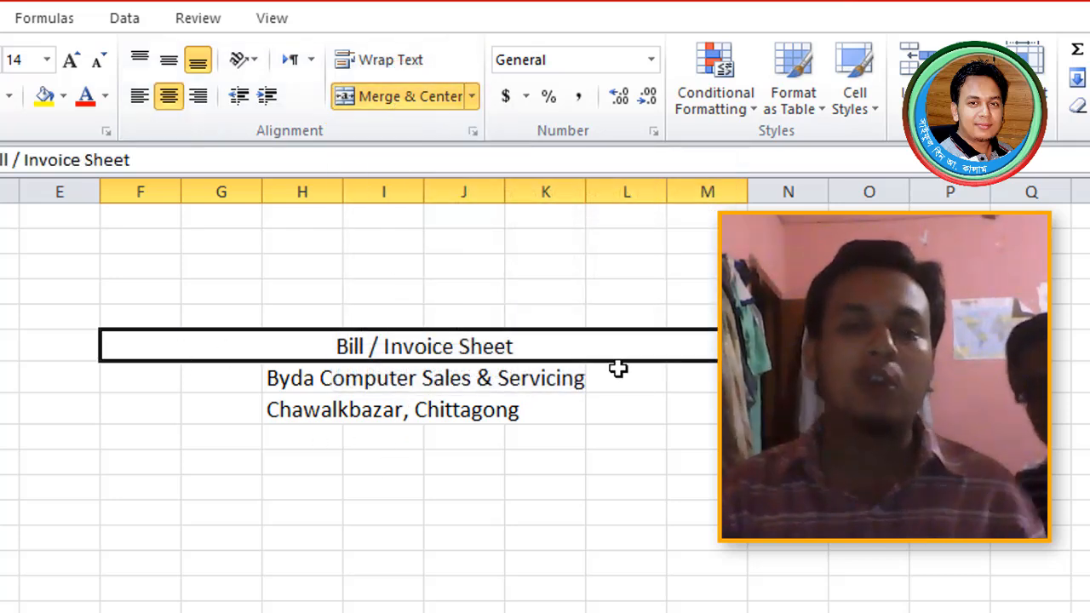
pyautogui.click(600, 447)
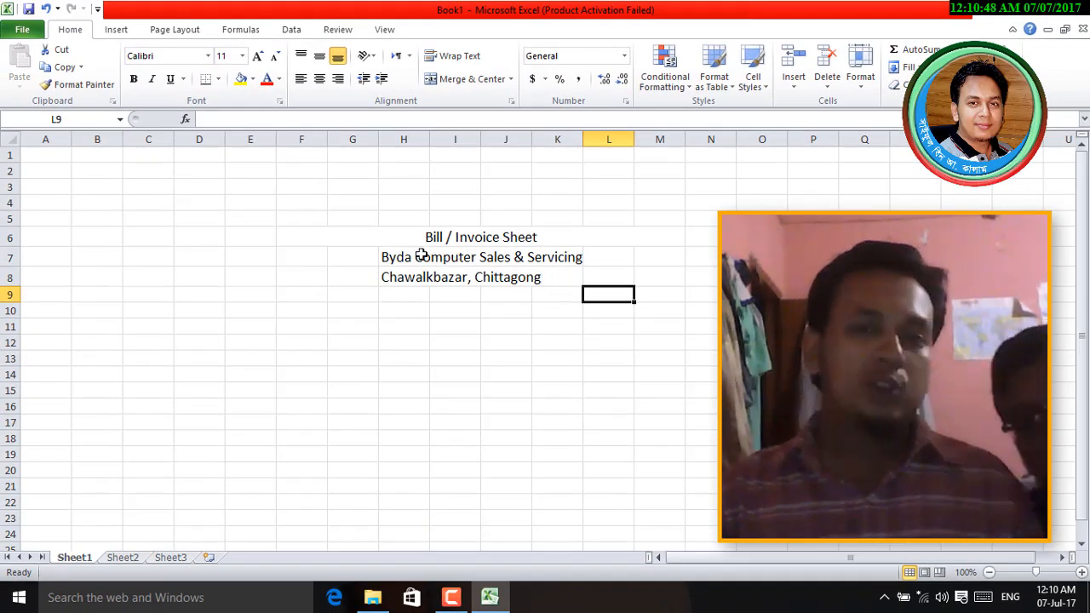
# - Merge and centre the shop name across F7:M7
pyautogui.click(366, 239)
pyautogui.moveTo(608, 327); pyautogui.dragTo(608, 342)
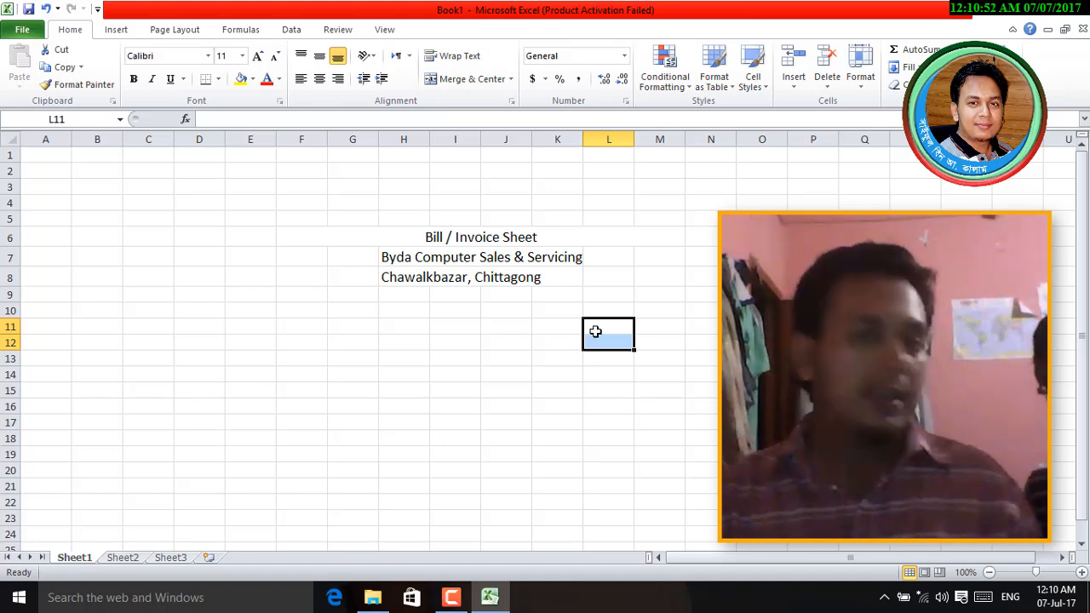
pyautogui.click(471, 238)
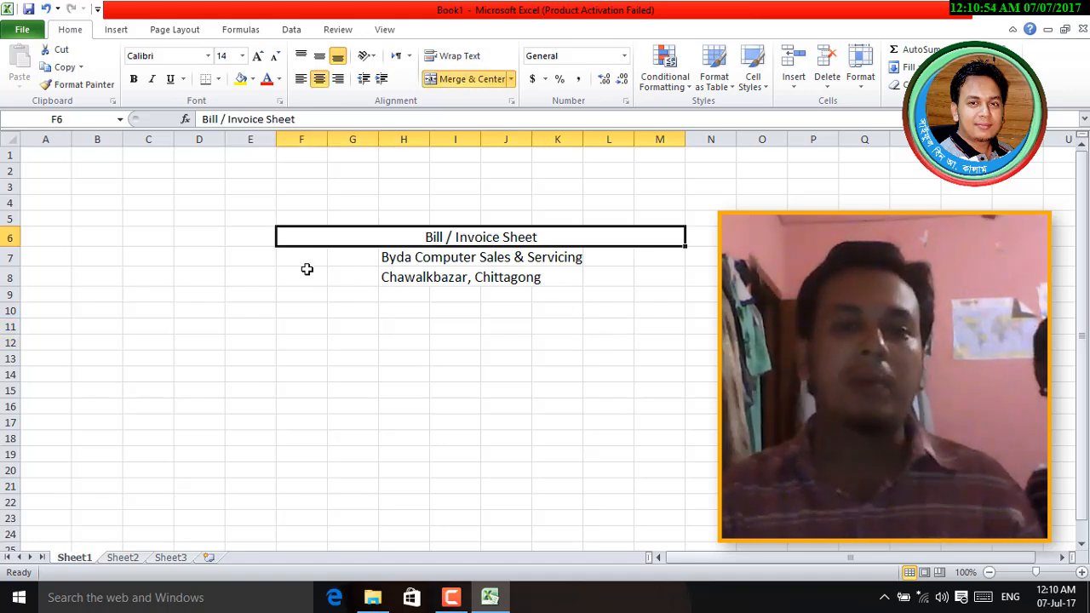
pyautogui.moveTo(298, 257); pyautogui.dragTo(656, 258)
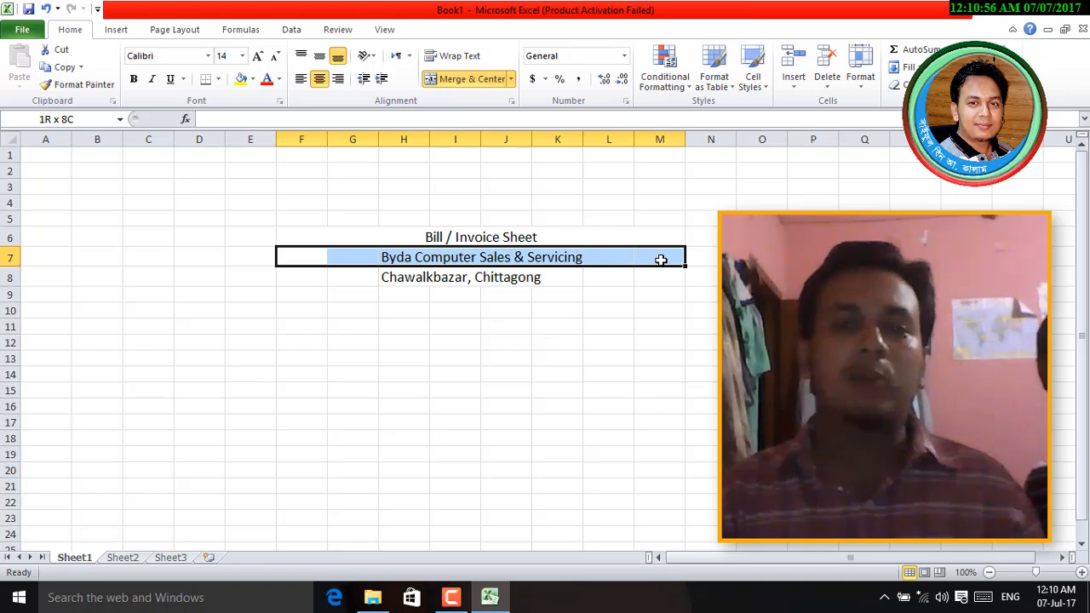
pyautogui.click(474, 80)
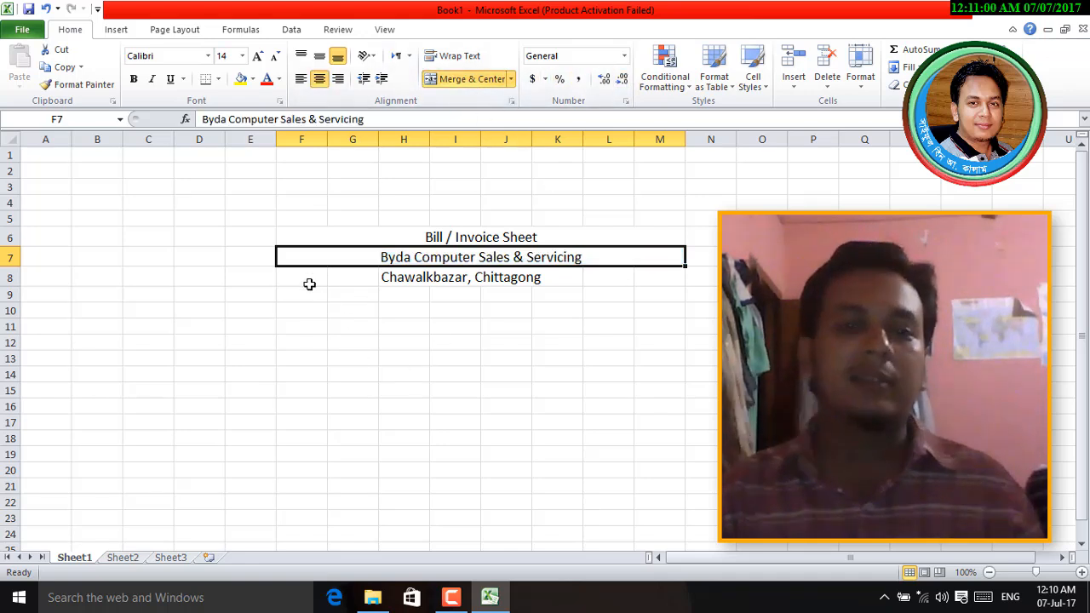
# - Merge and centre the Chawalkbazar, Chittagong address across F8:M8
pyautogui.moveTo(305, 278); pyautogui.dragTo(643, 278)
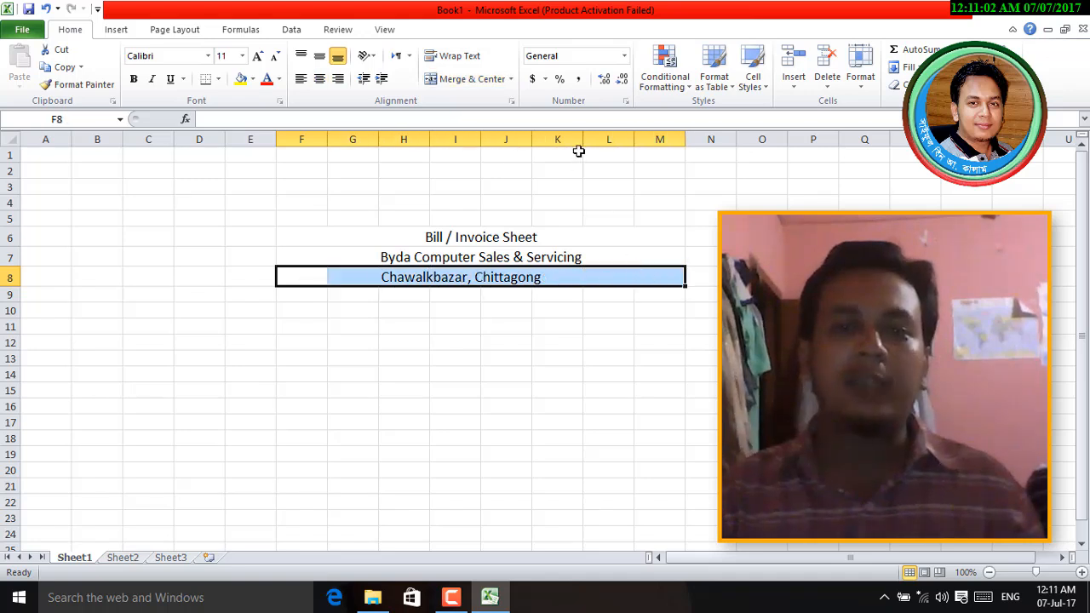
pyautogui.click(473, 80)
pyautogui.click(516, 423)
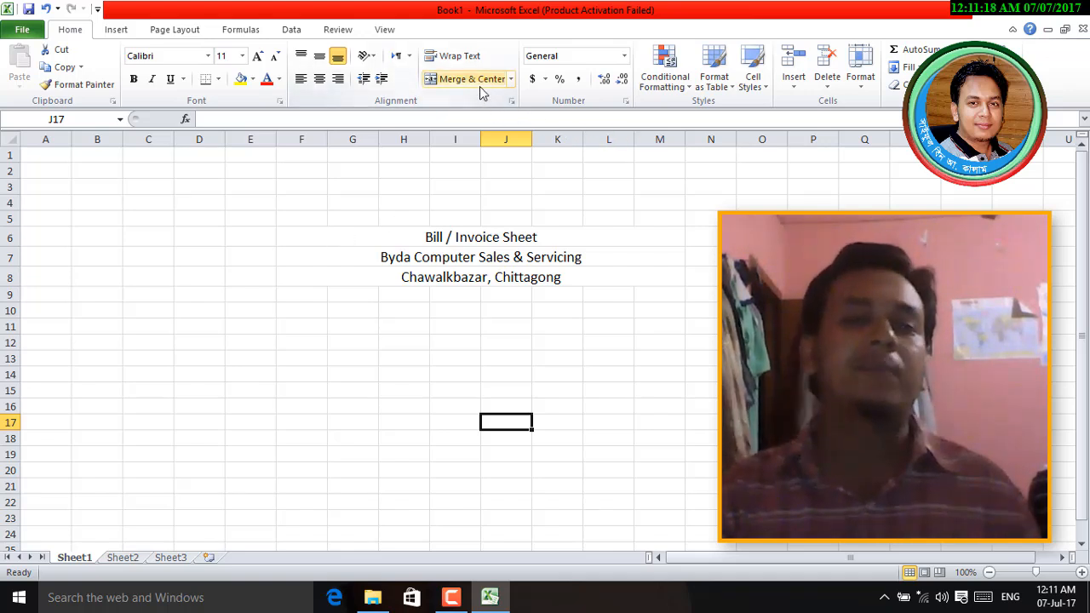
# - Bold the company name 'Byda Computer Sales & Servicing' in merged cell F7
pyautogui.moveTo(468, 233); pyautogui.dragTo(462, 285)
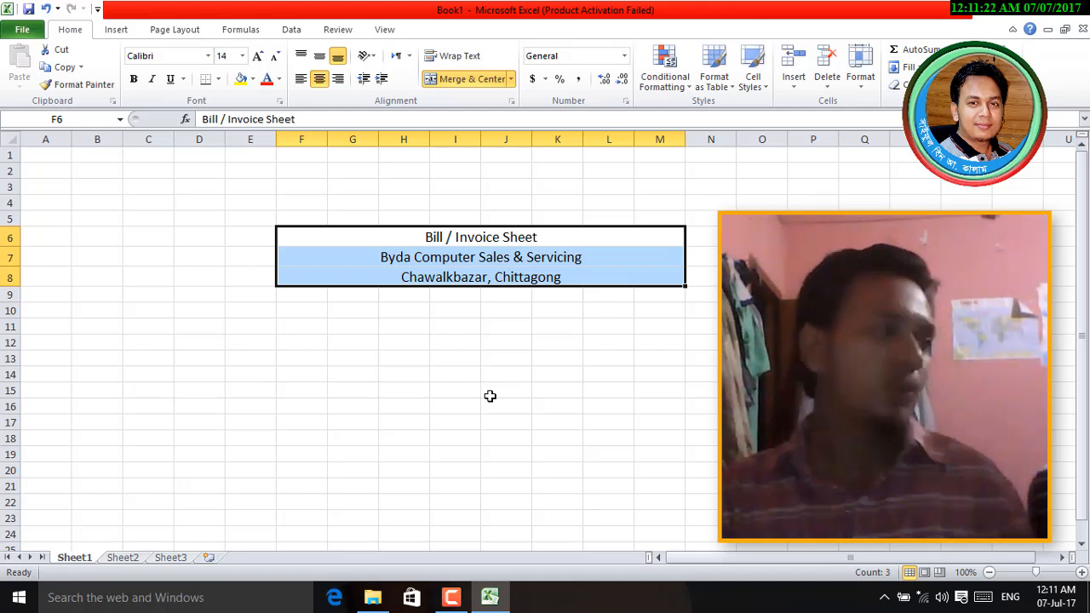
pyautogui.click(530, 434)
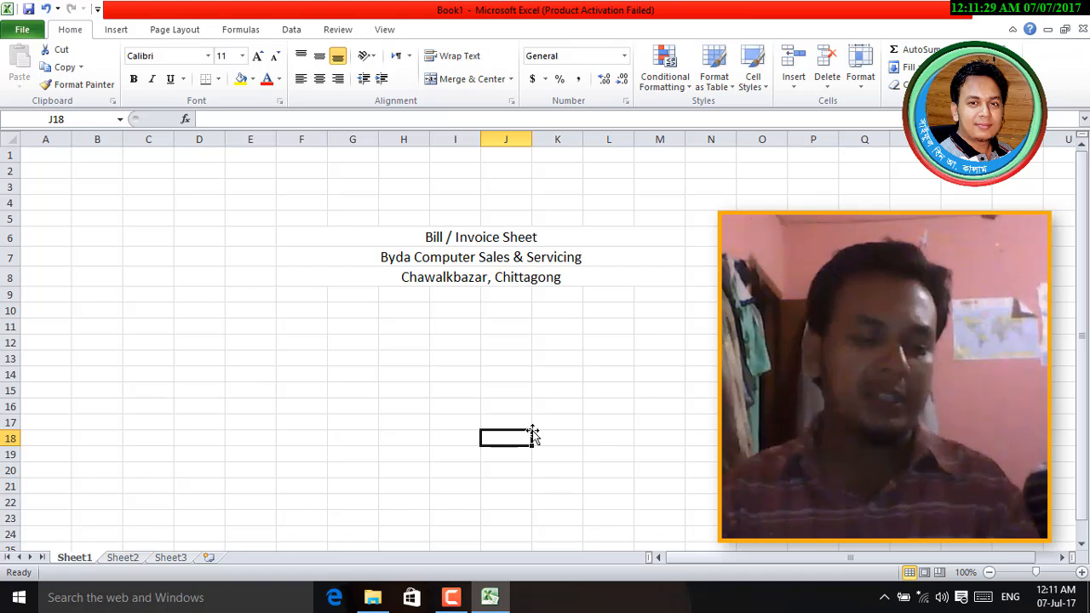
pyautogui.click(443, 261)
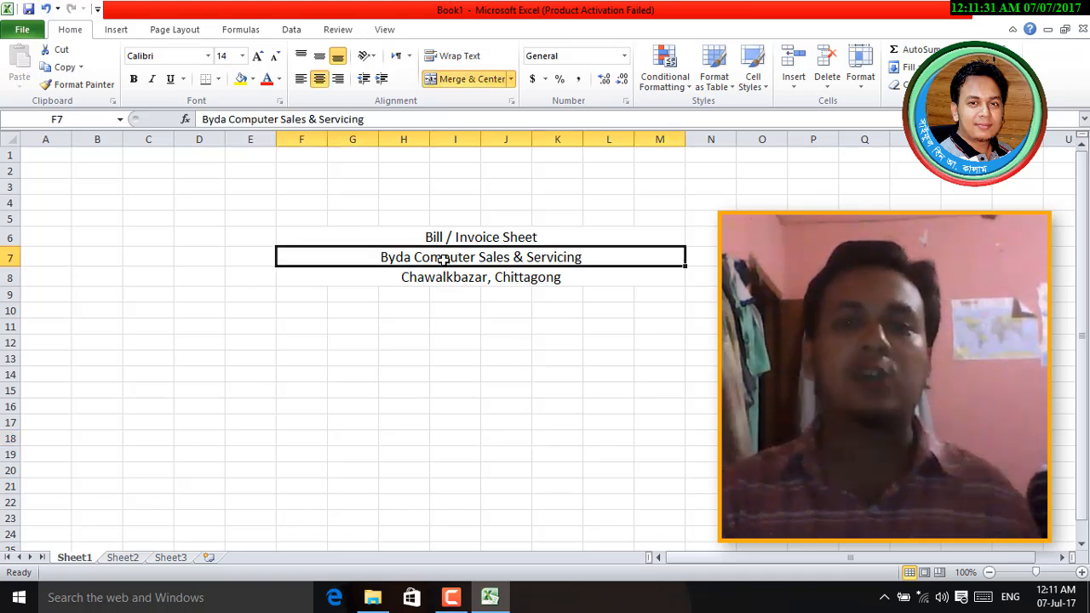
pyautogui.click(134, 78)
pyautogui.click(469, 343)
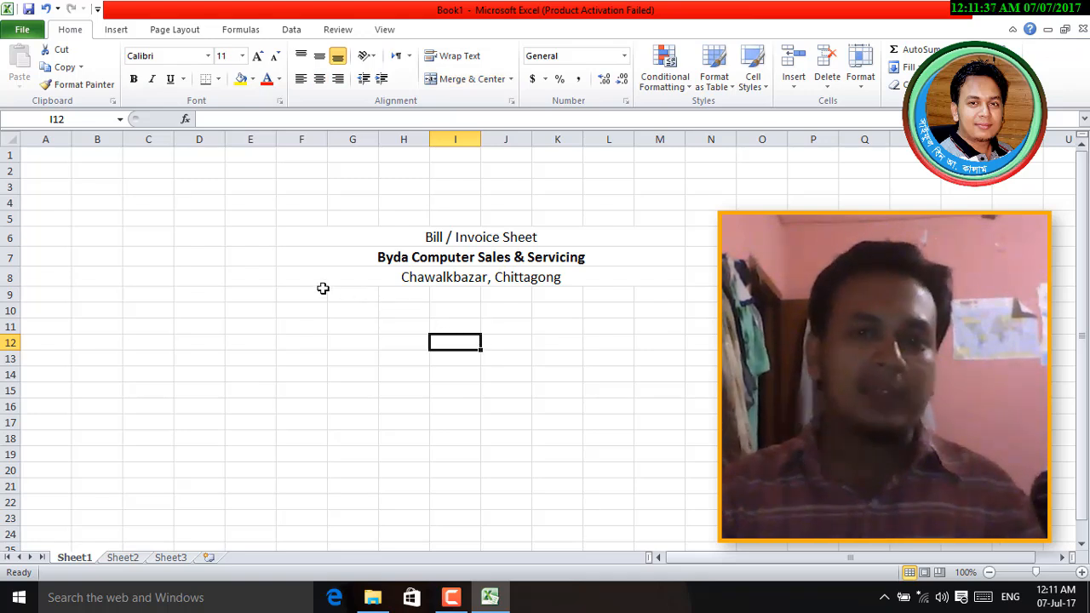
pyautogui.click(302, 262)
pyautogui.click(295, 293)
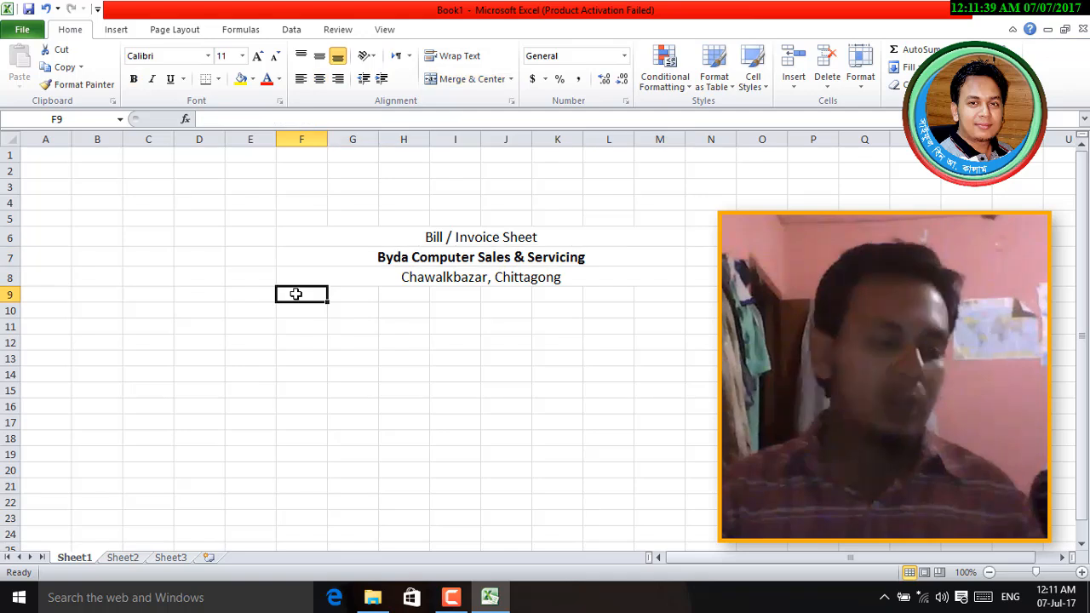
# - Type headings SL, Perticular Product, Quantity, Rate and Total into F9:J9
pyautogui.write('SL')
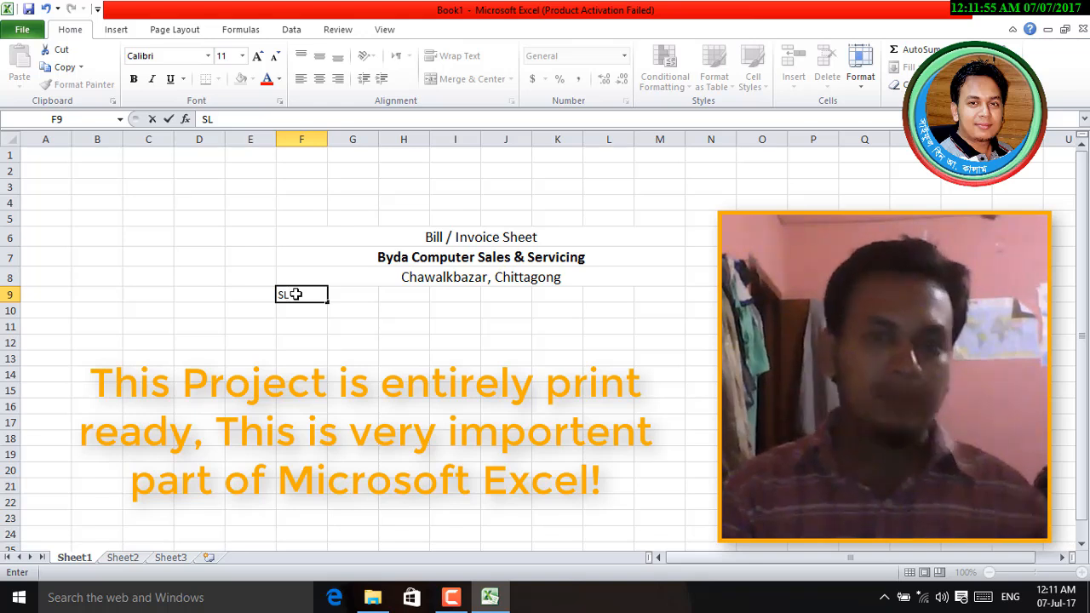
pyautogui.press('Tab')
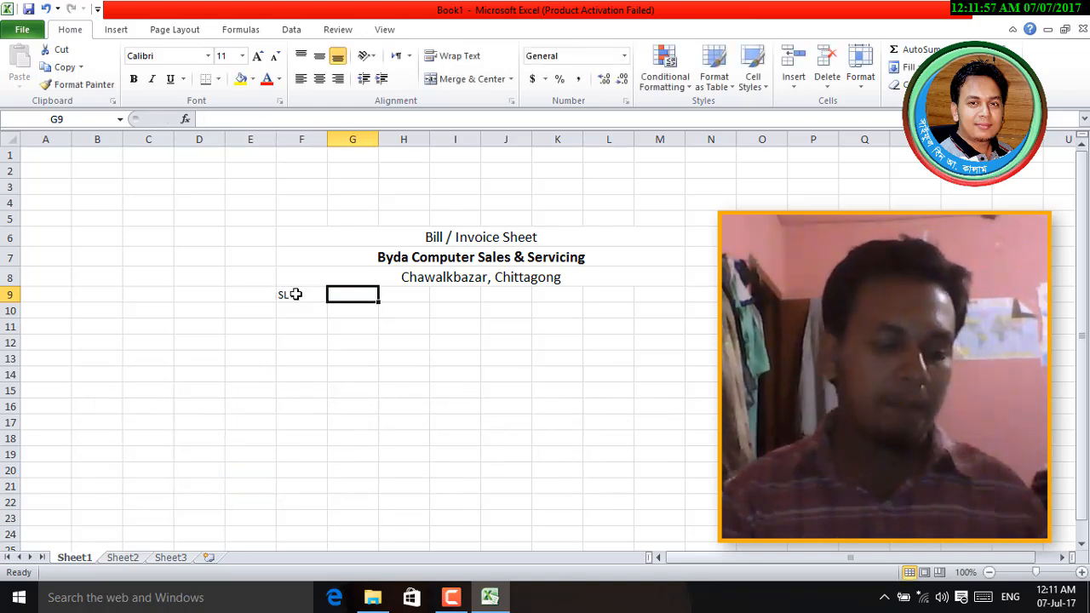
pyautogui.write('Per')
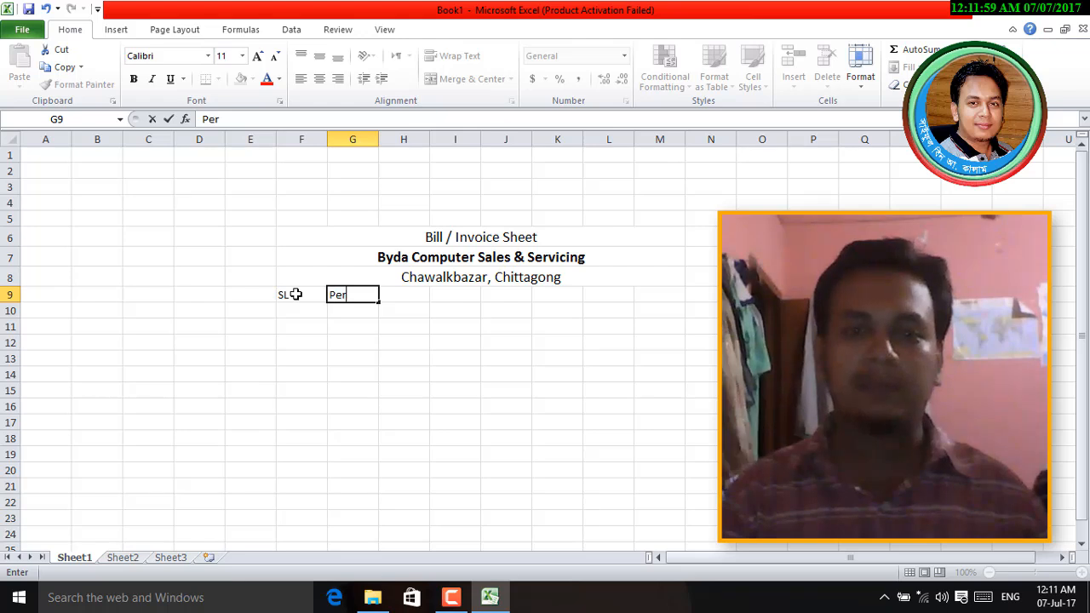
pyautogui.write('ticular')
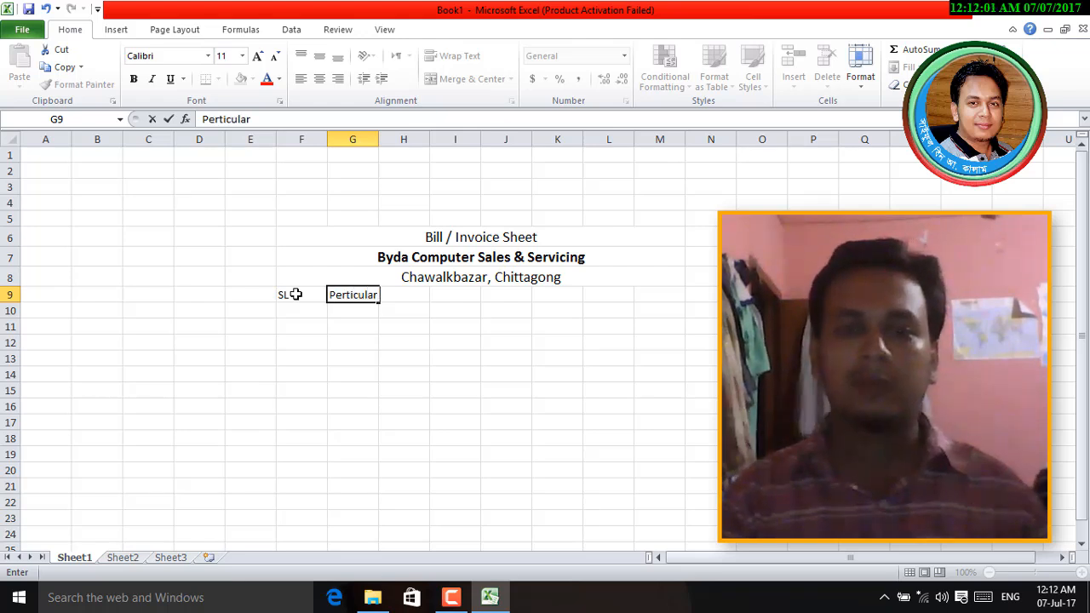
pyautogui.write(' Produ')
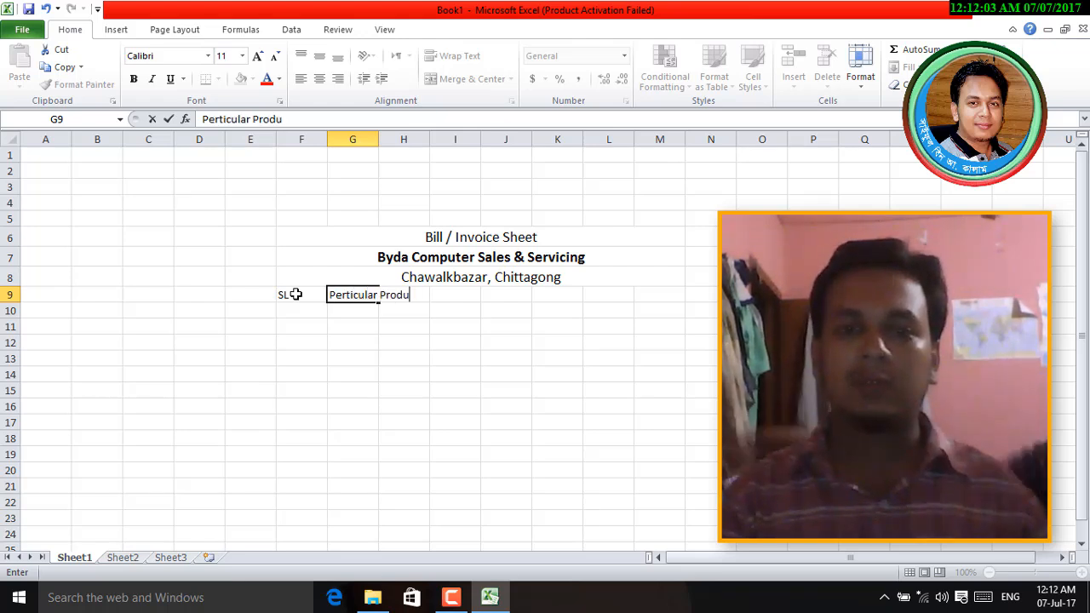
pyautogui.write('ct')
pyautogui.press('Tab')
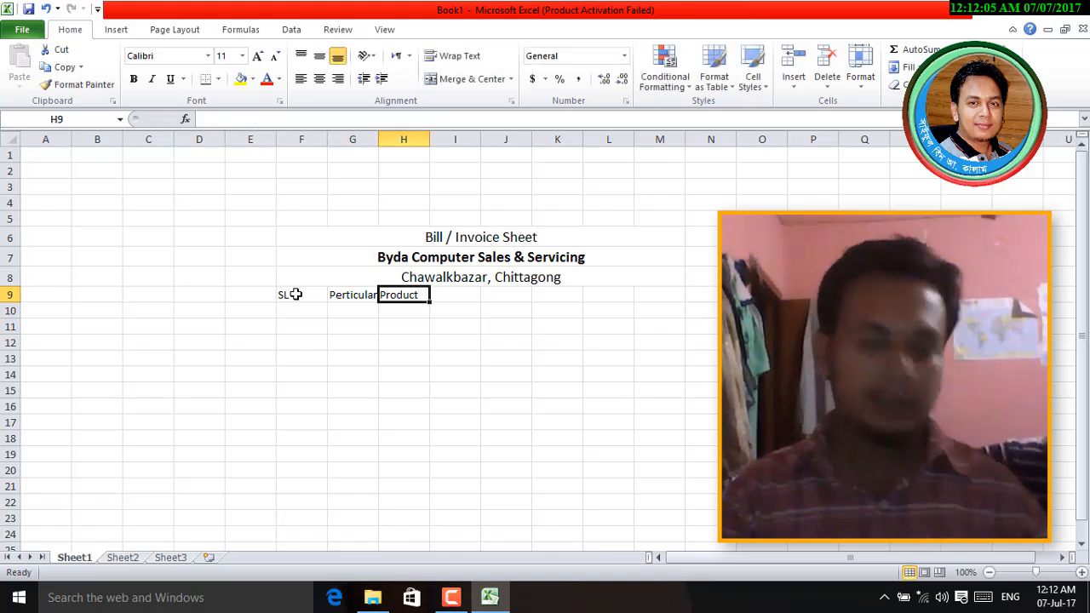
pyautogui.write('Quantity')
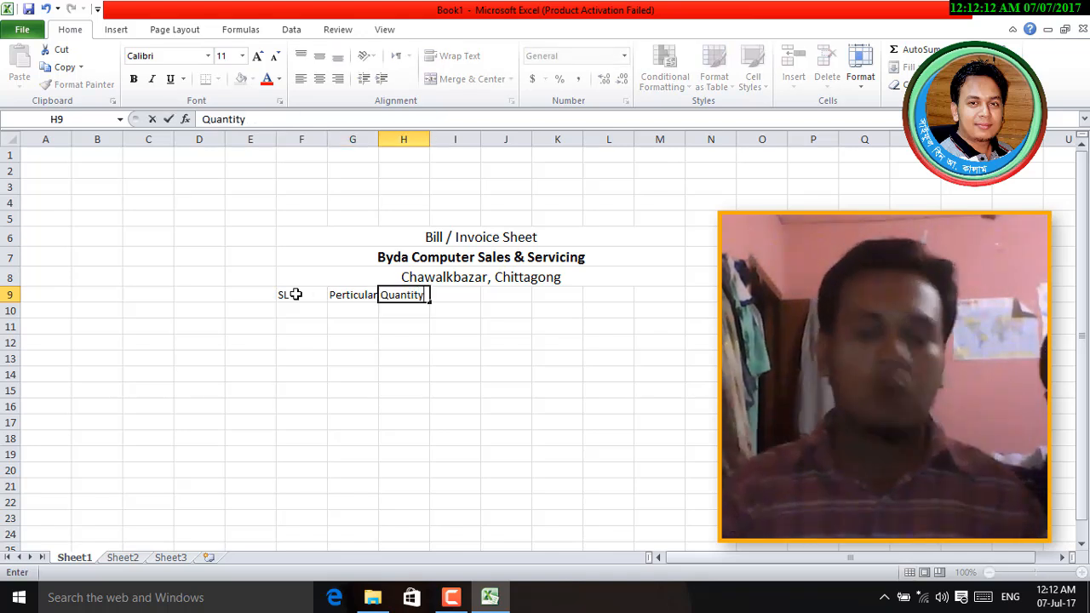
pyautogui.press('Tab')
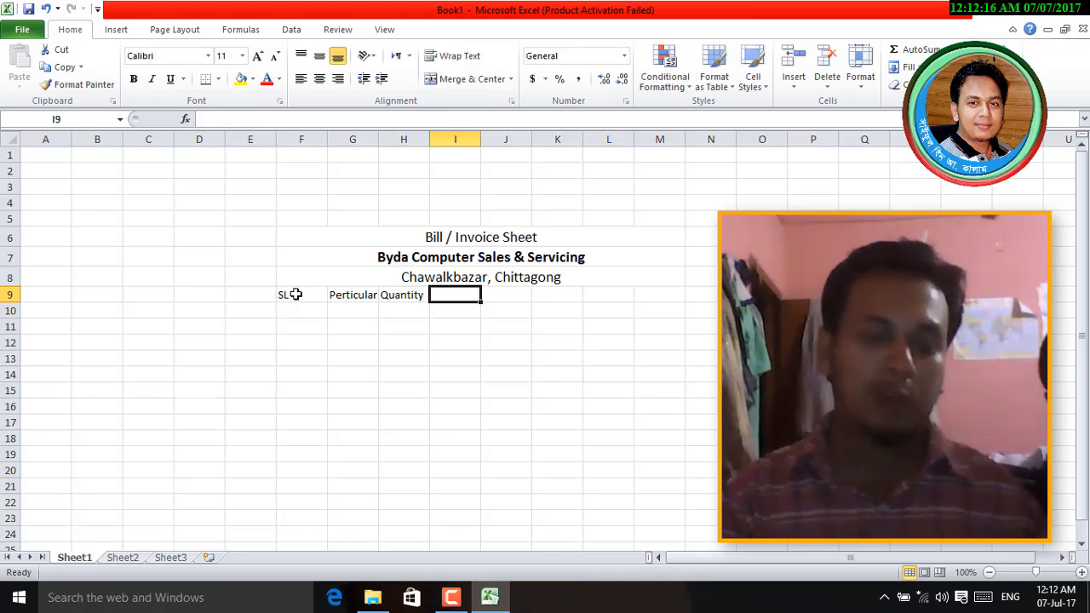
pyautogui.write('Rate')
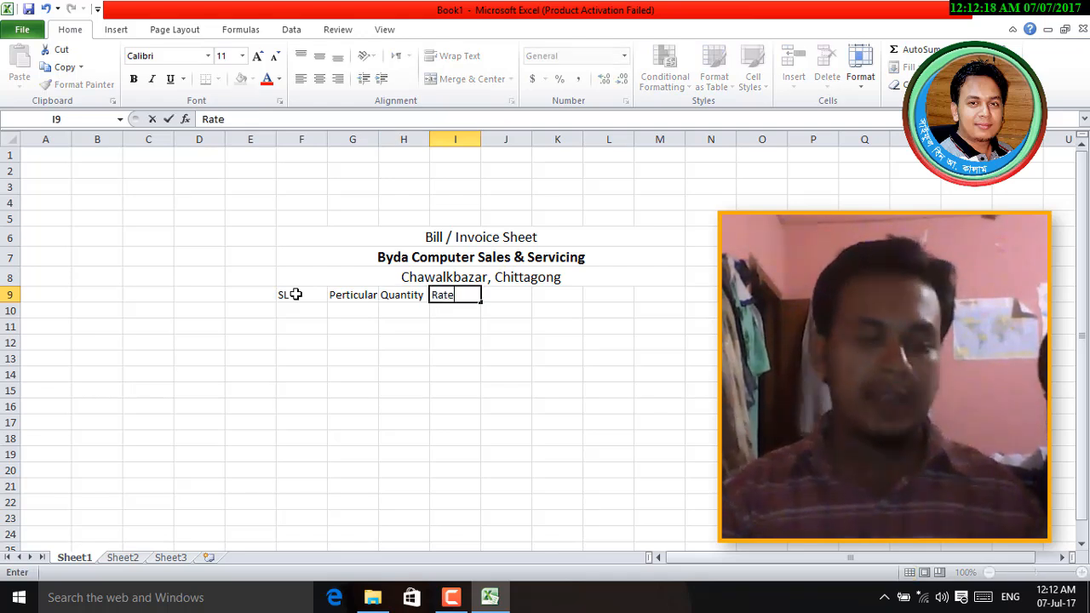
pyautogui.press('Tab')
pyautogui.write('To')
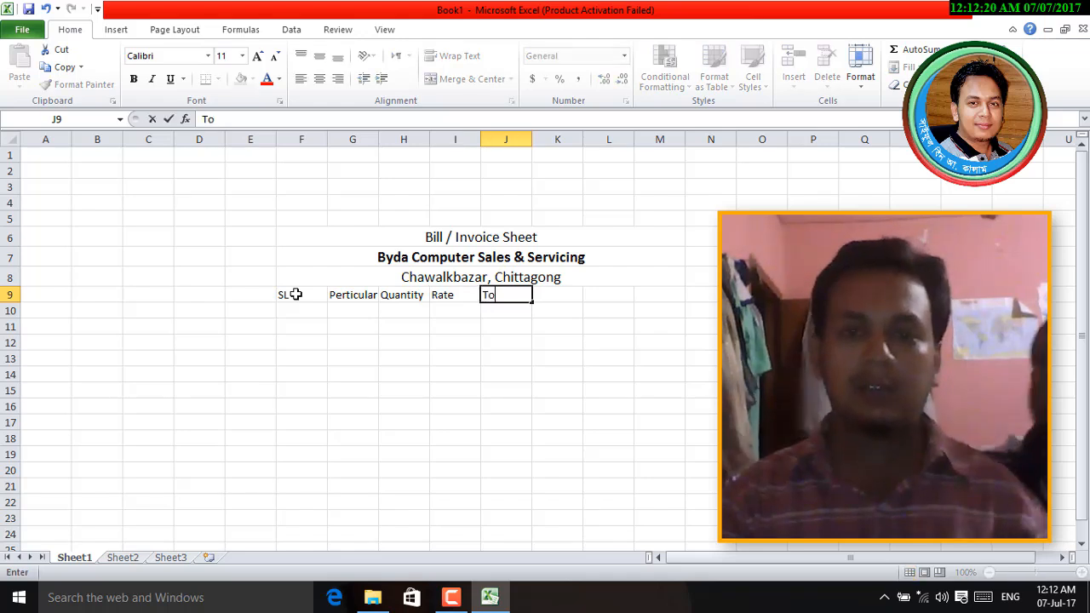
pyautogui.write('tal')
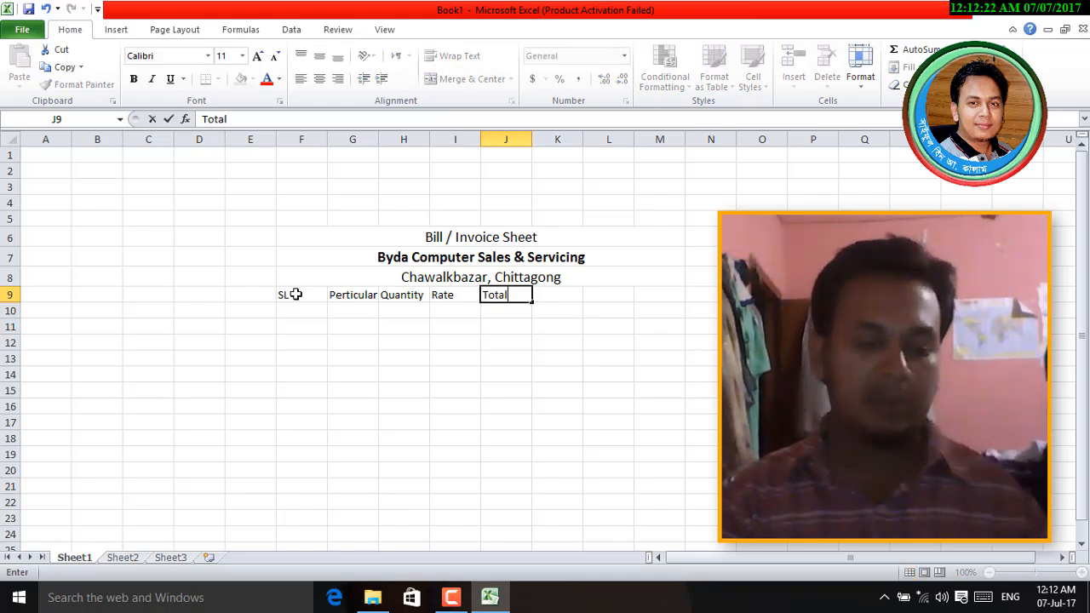
pyautogui.press('Tab')
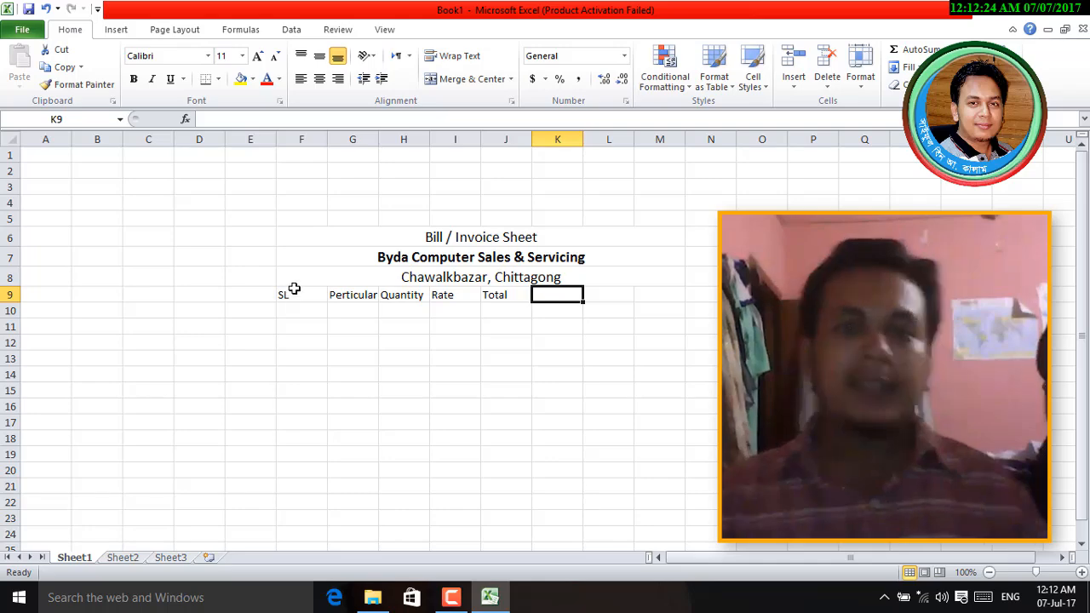
pyautogui.click(355, 297)
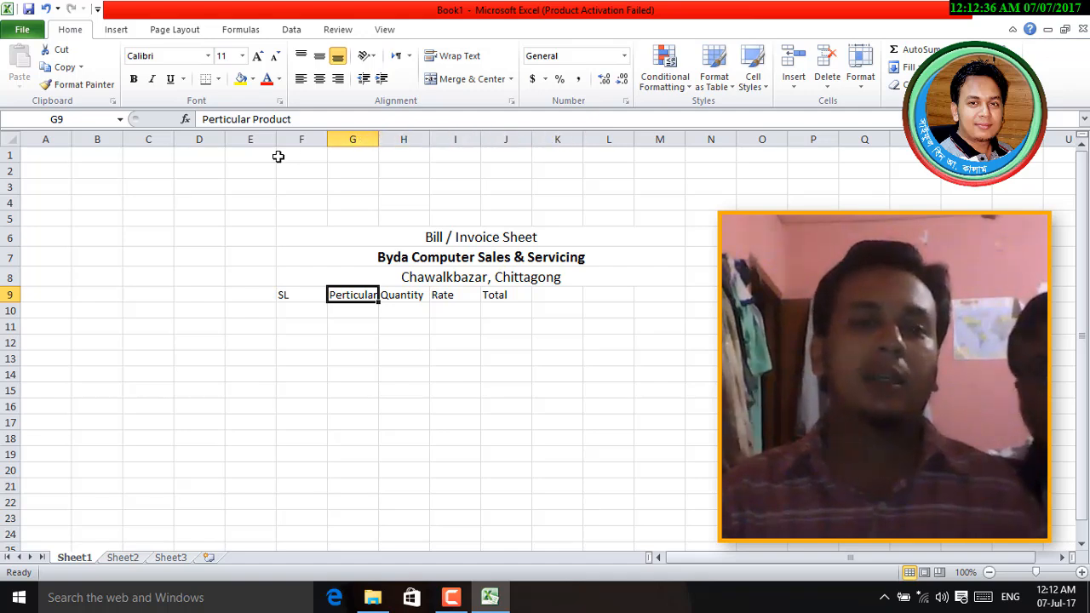
pyautogui.click(357, 139)
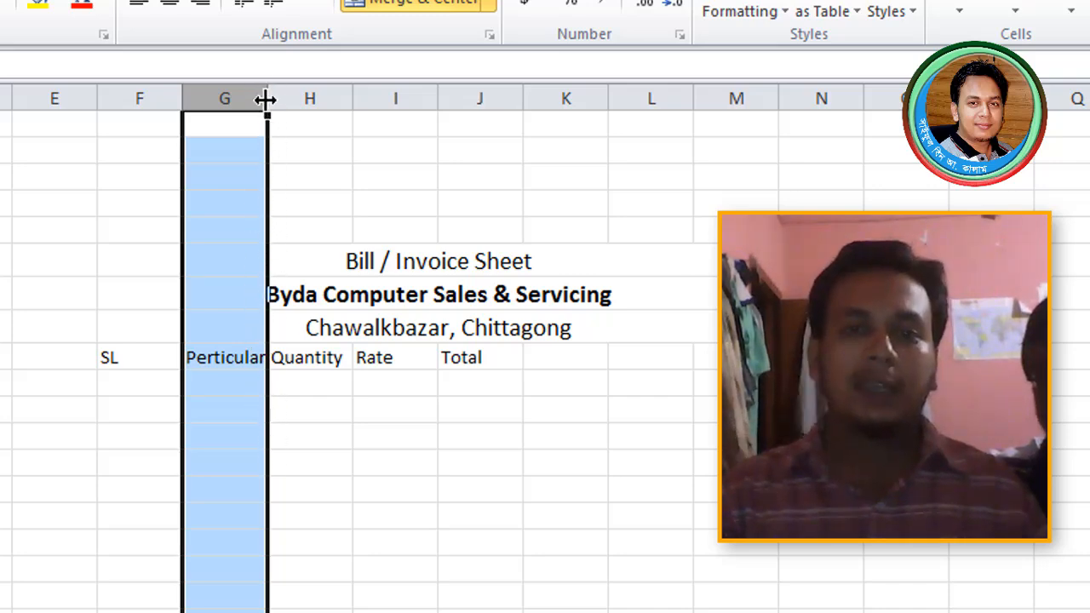
# - Widen column G for Perticular Product, narrow column F, and widen columns H and J
pyautogui.moveTo(266, 100); pyautogui.dragTo(396, 96)
pyautogui.click(135, 353)
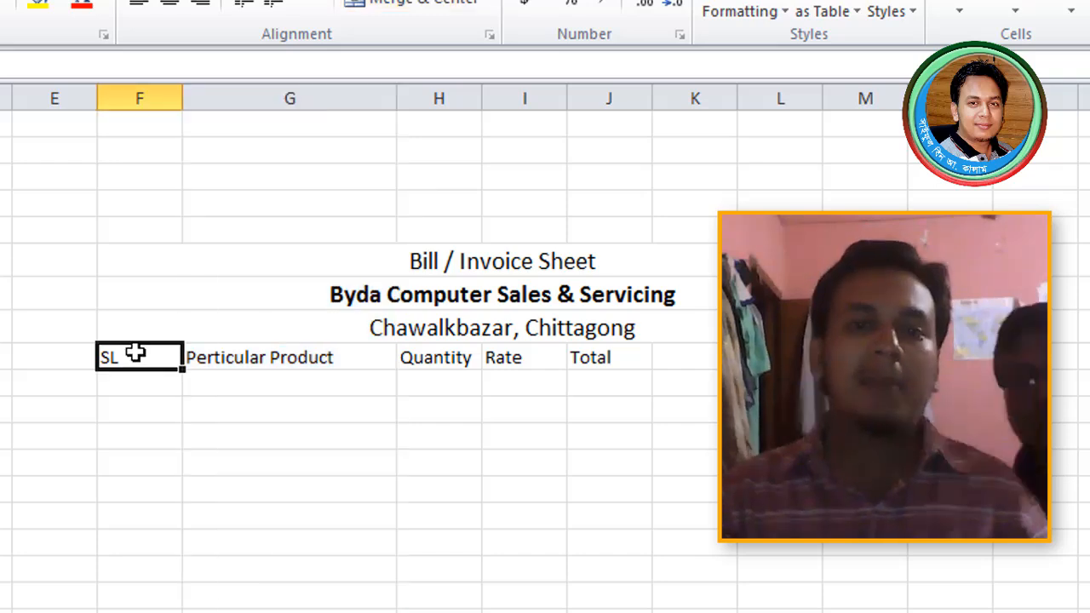
pyautogui.moveTo(180, 99); pyautogui.dragTo(153, 103)
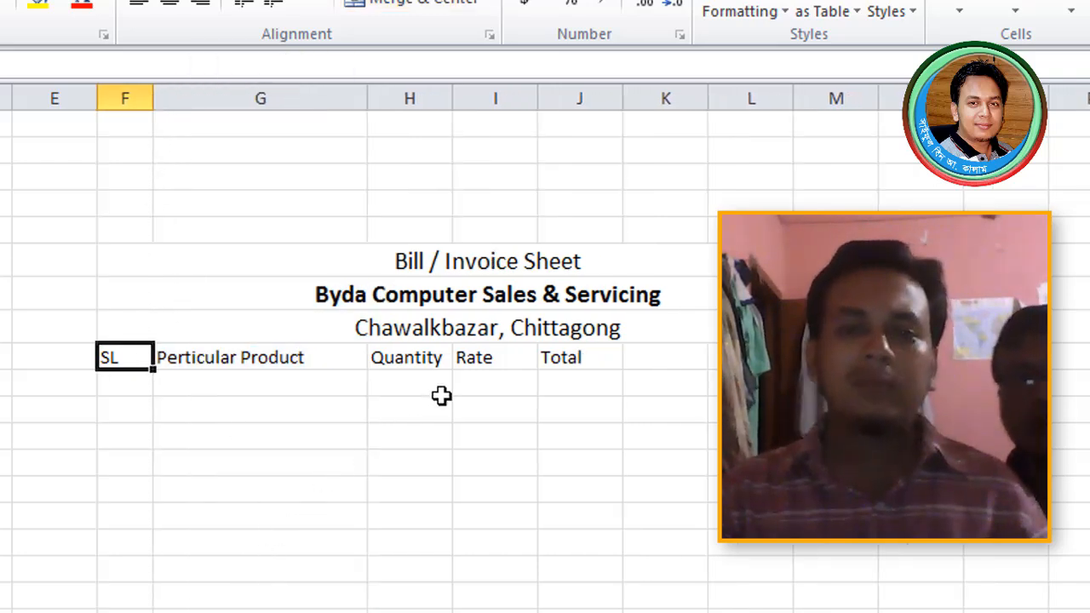
pyautogui.click(425, 358)
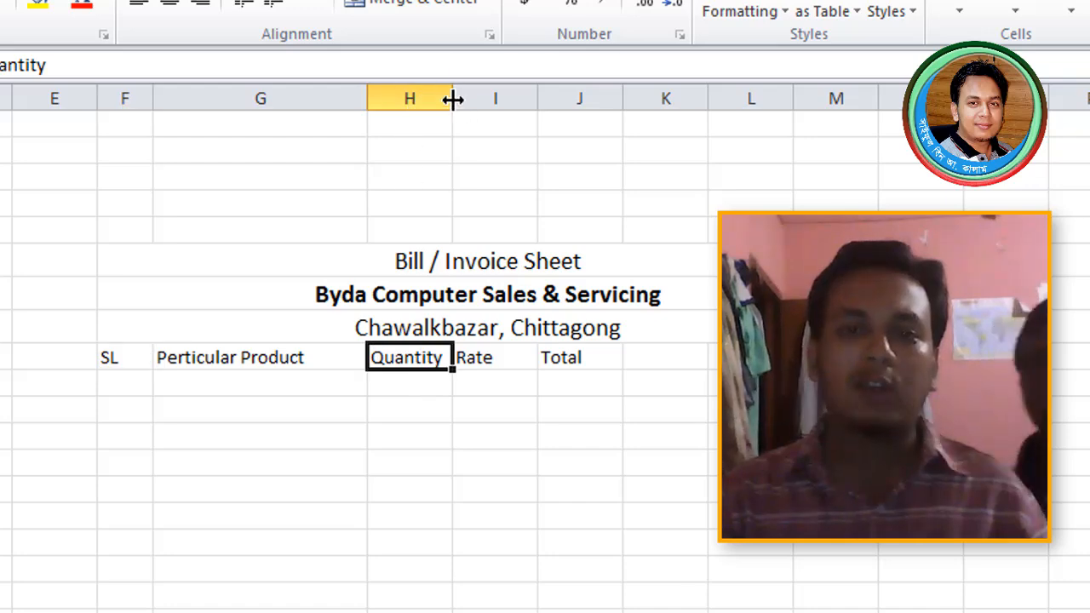
pyautogui.moveTo(452, 100); pyautogui.dragTo(475, 99)
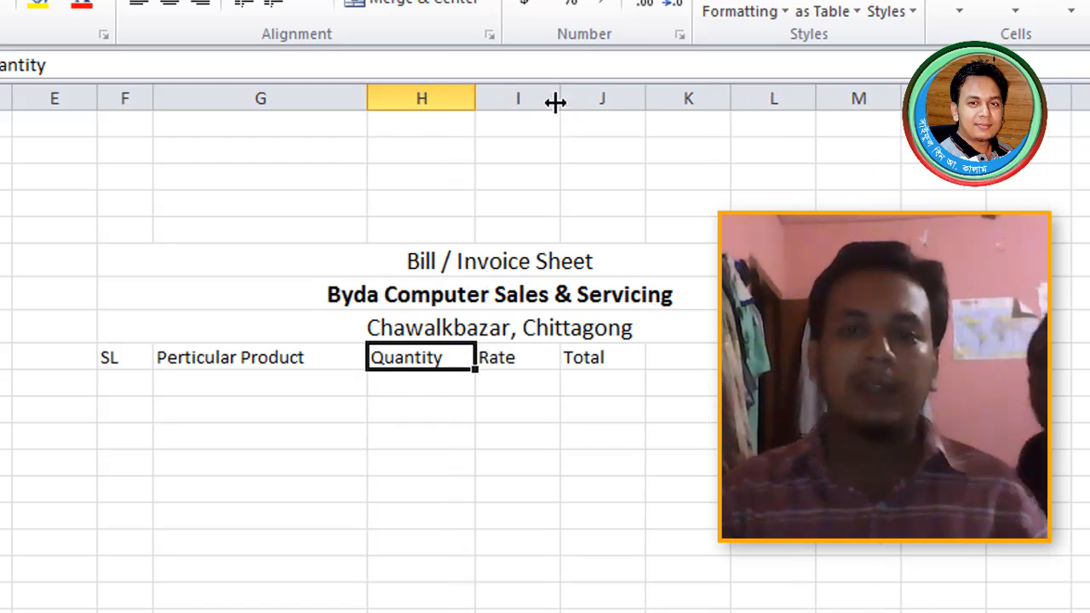
pyautogui.moveTo(554, 100); pyautogui.dragTo(754, 96)
pyautogui.click(885, 477)
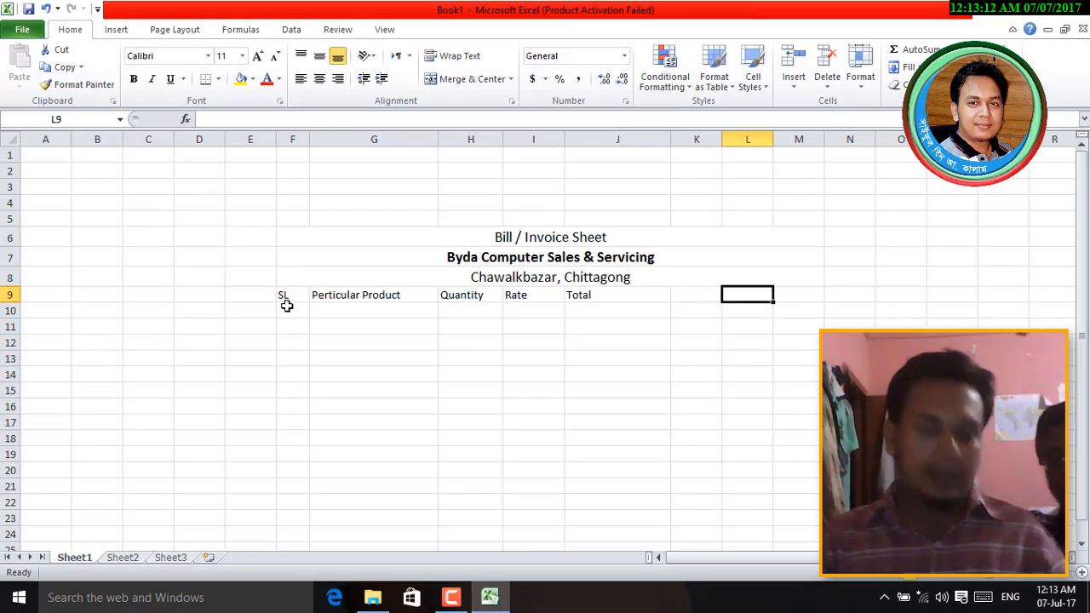
# - Try centring the Perticular Product heading, then undo it to keep it left-aligned
pyautogui.click(287, 309)
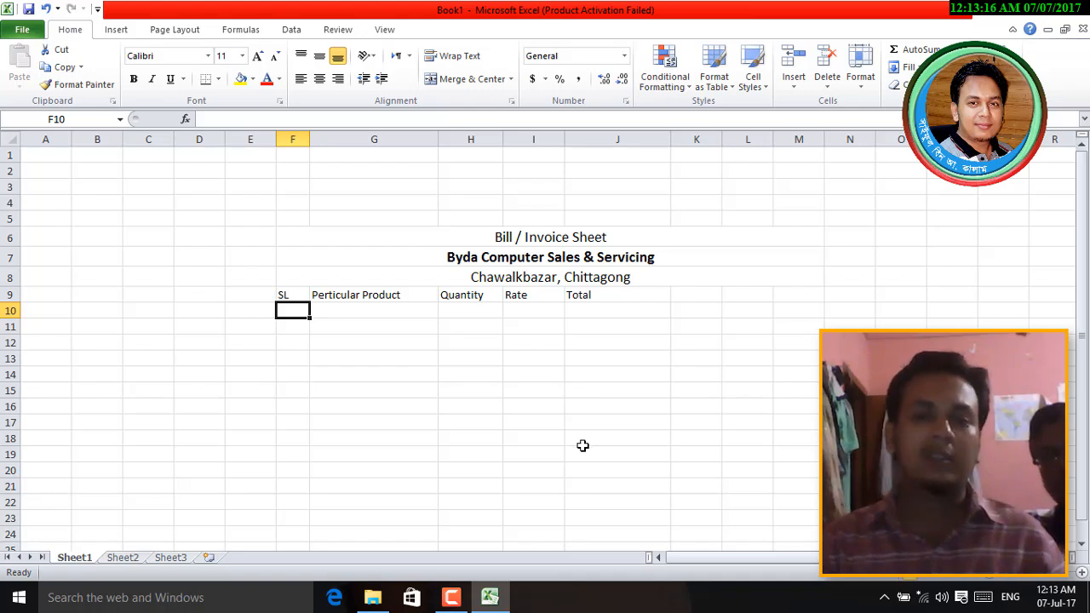
pyautogui.click(385, 297)
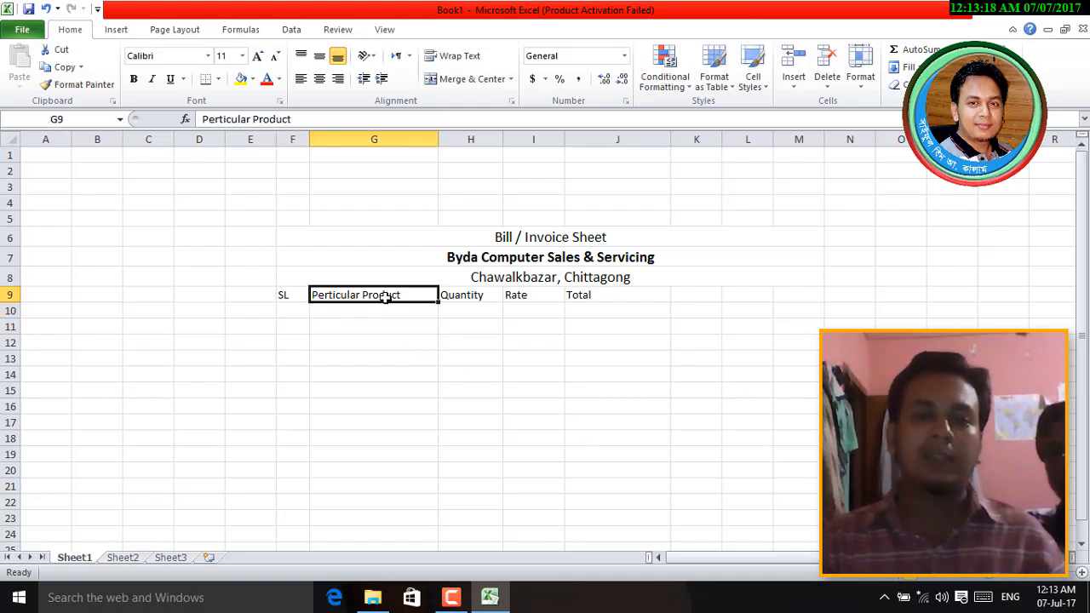
pyautogui.click(320, 80)
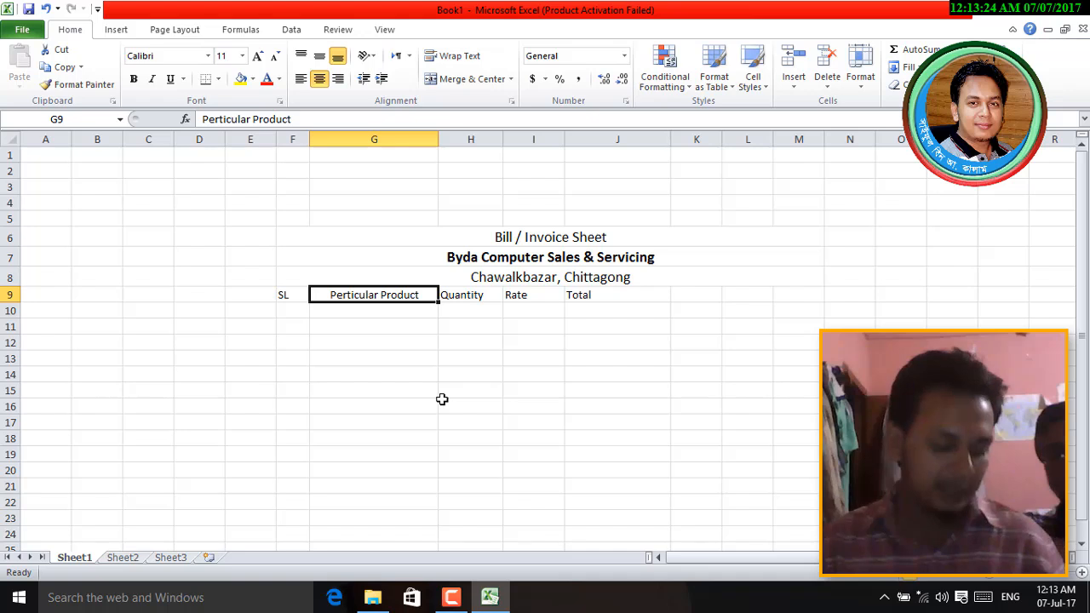
pyautogui.hotkey('ctrl', 'z')
pyautogui.click(403, 396)
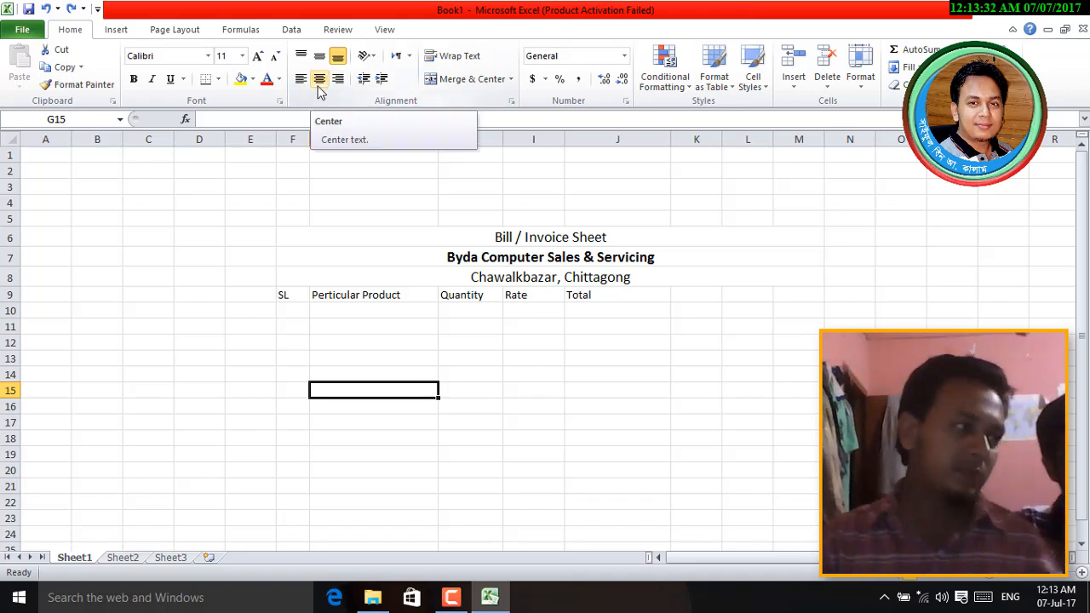
pyautogui.click(354, 323)
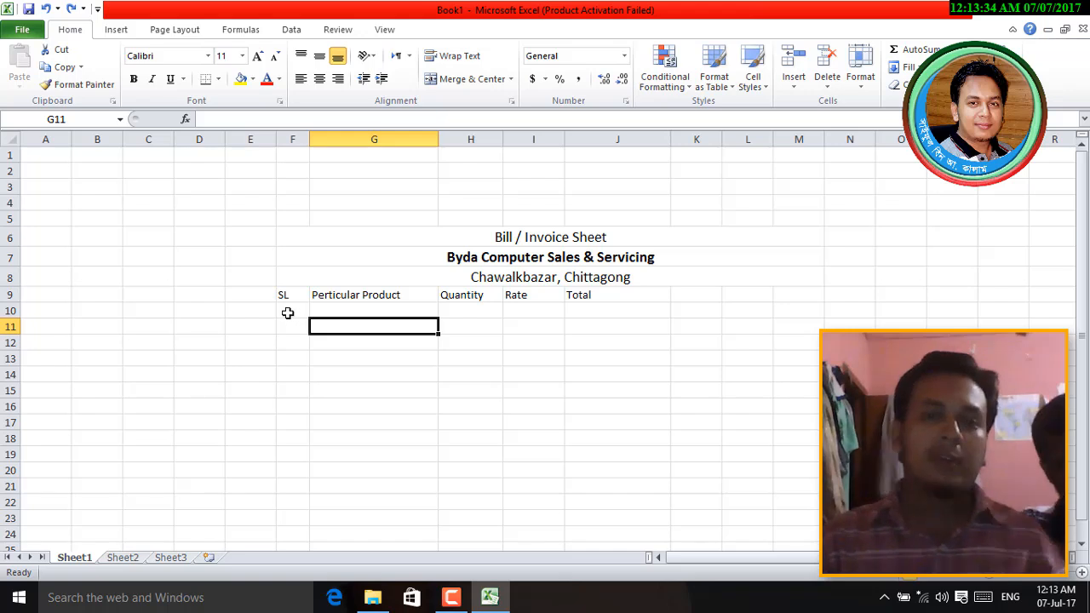
# - Enter serial numbers 1 in F10 and 2 in F11, then select column F
pyautogui.click(288, 313)
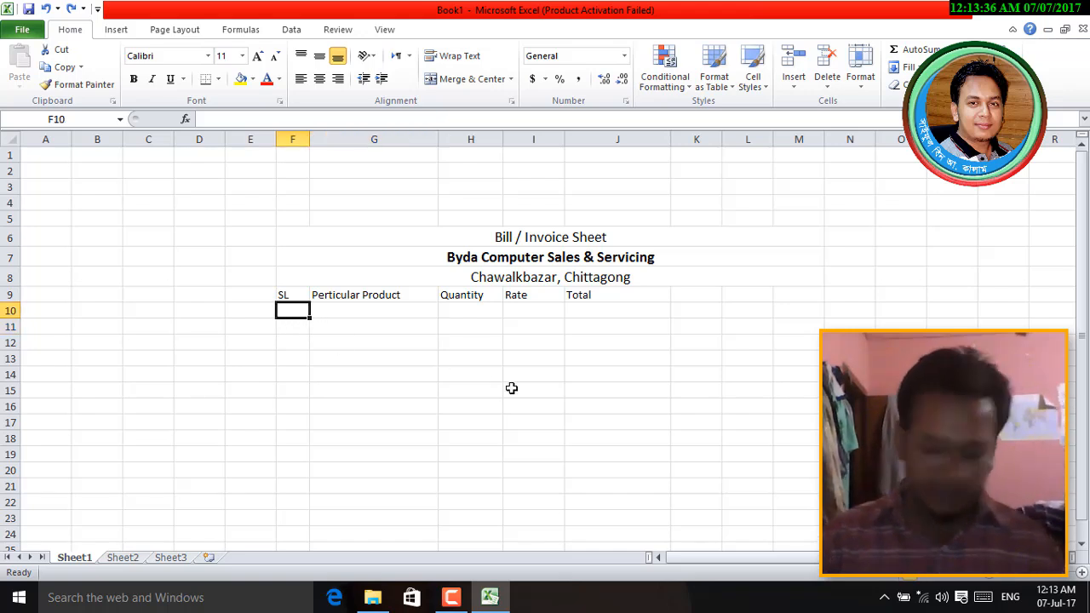
pyautogui.write('1')
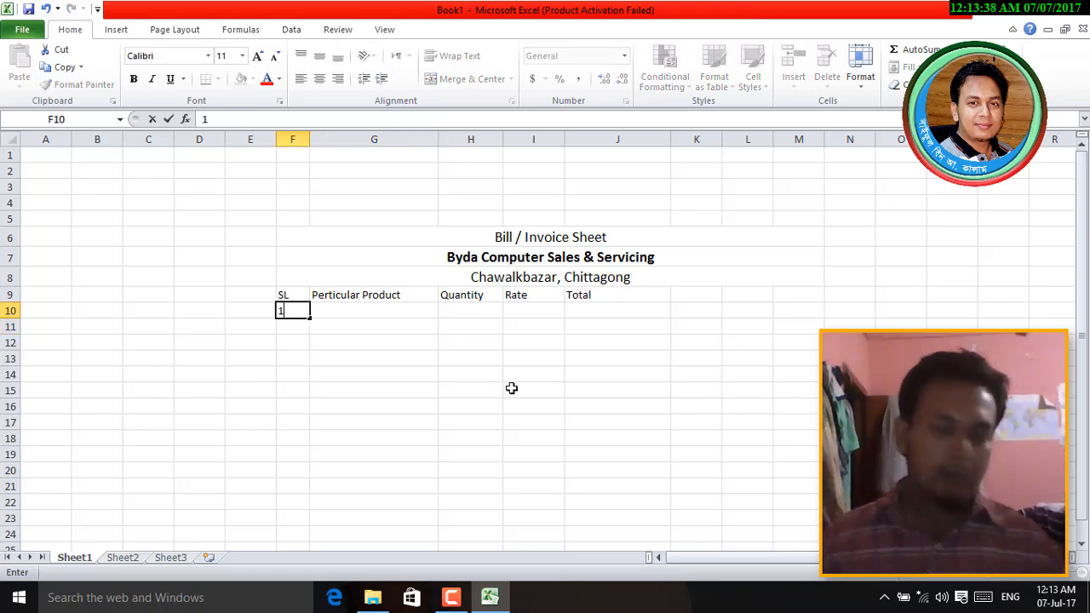
pyautogui.press('Return')
pyautogui.write('2')
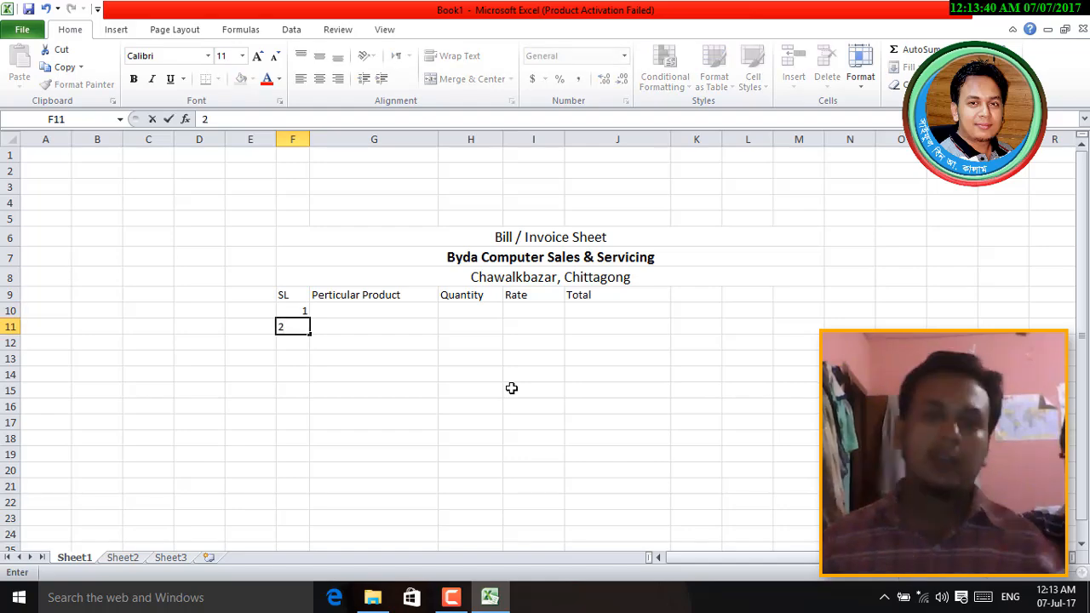
pyautogui.press('Return')
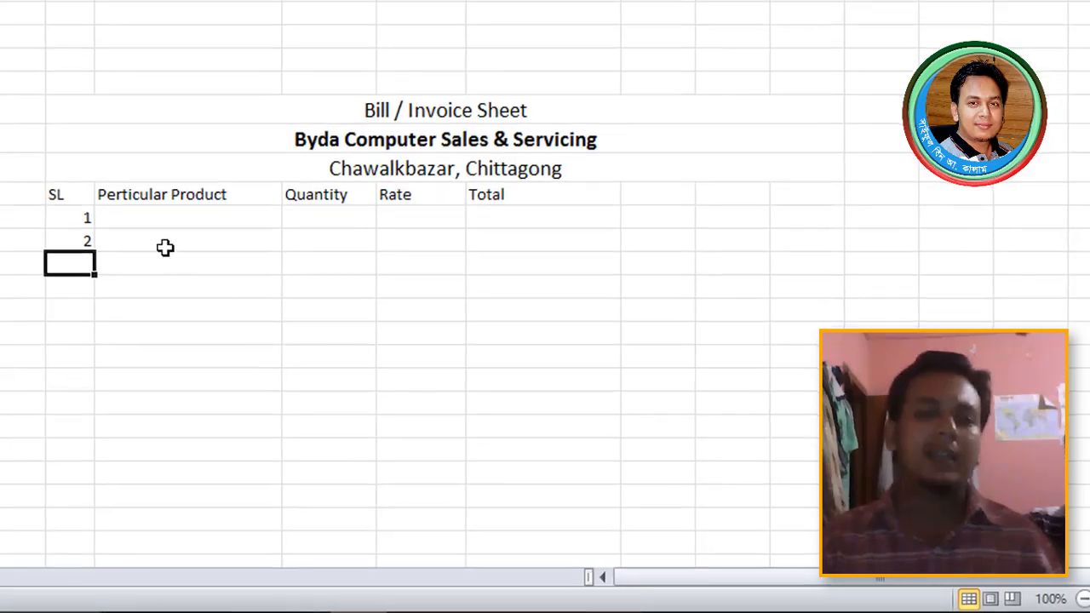
pyautogui.click(67, 198)
pyautogui.click(80, 219)
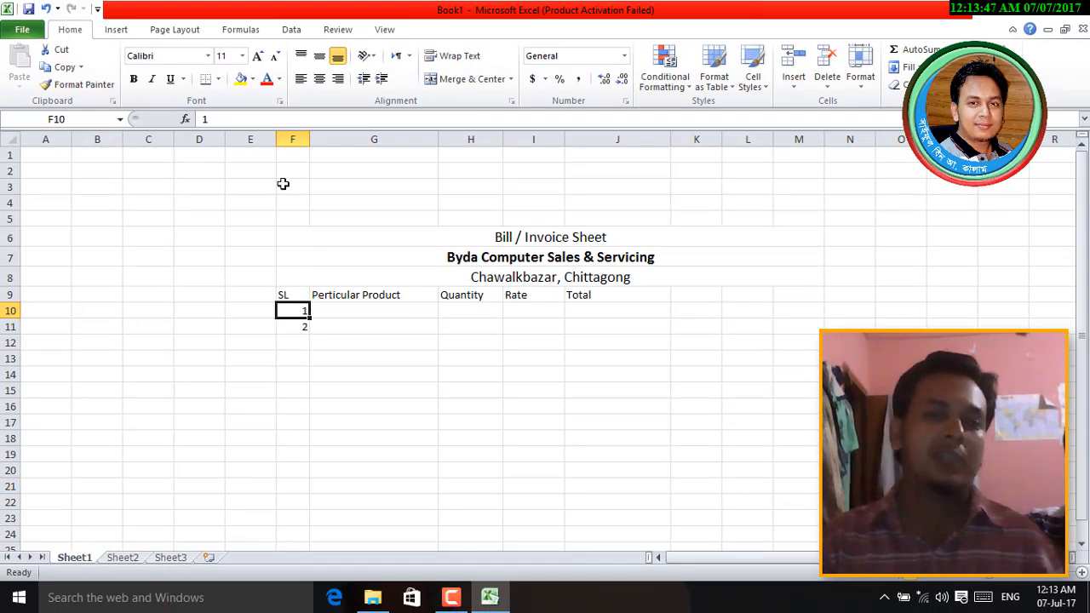
pyautogui.click(291, 139)
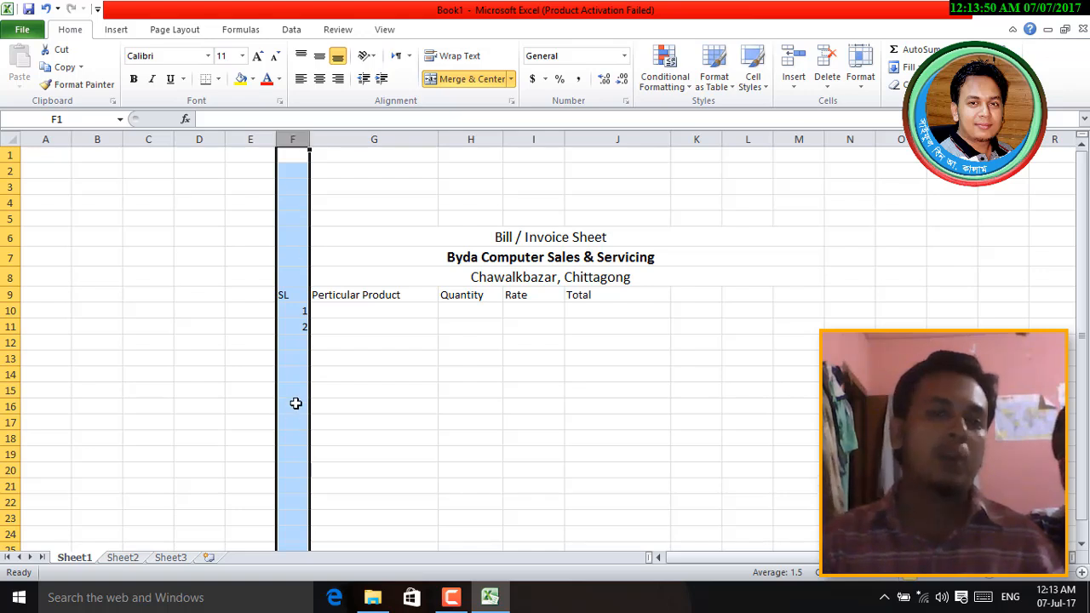
# - Centre the contents of the SL column F
pyautogui.scroll(-14, 295, 403)
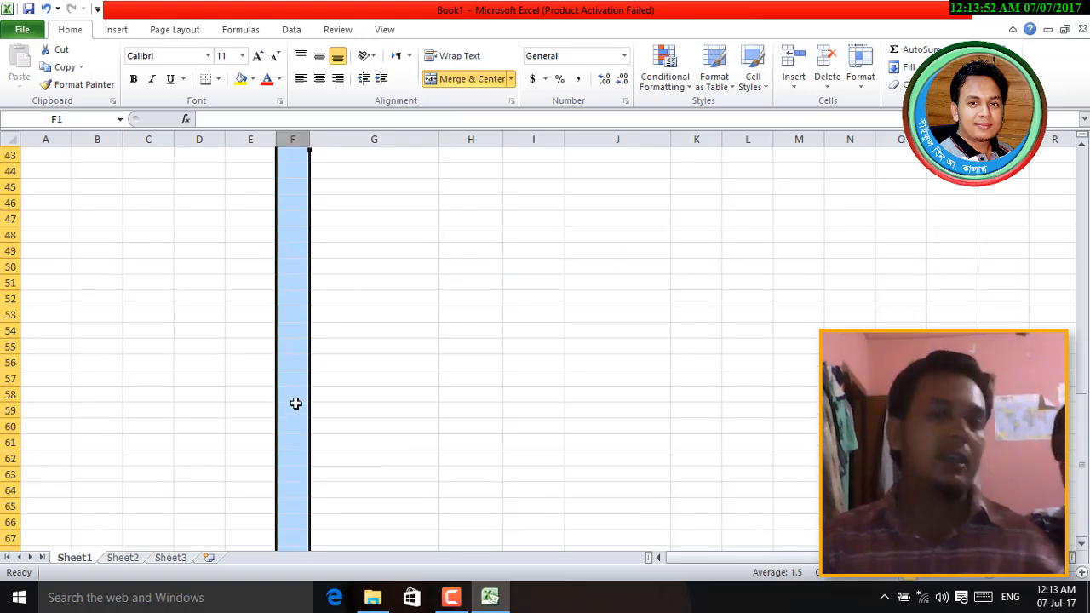
pyautogui.scroll(14, 296, 404)
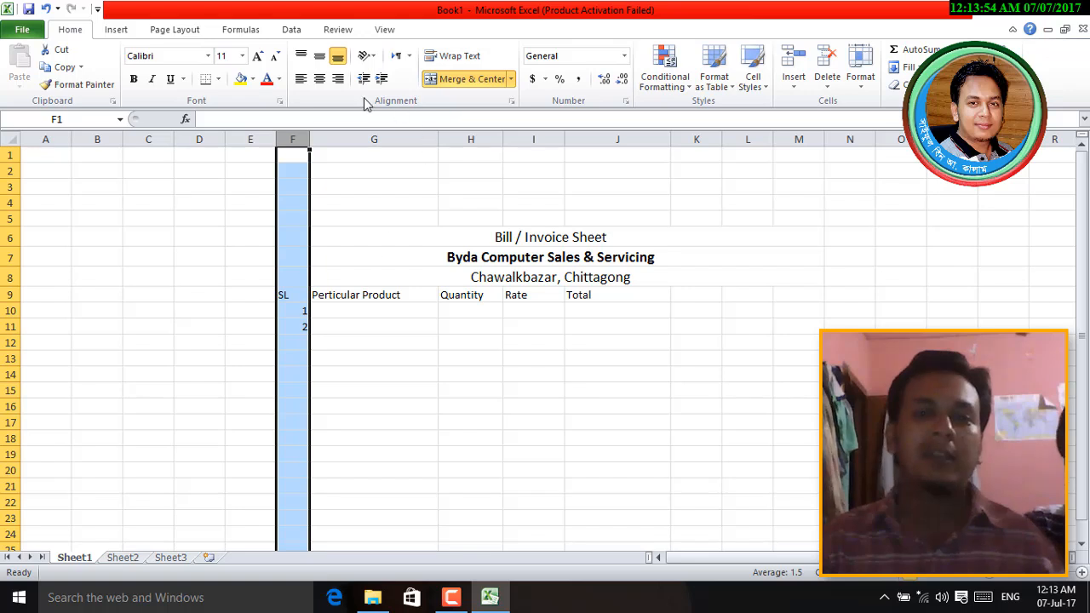
pyautogui.click(301, 79)
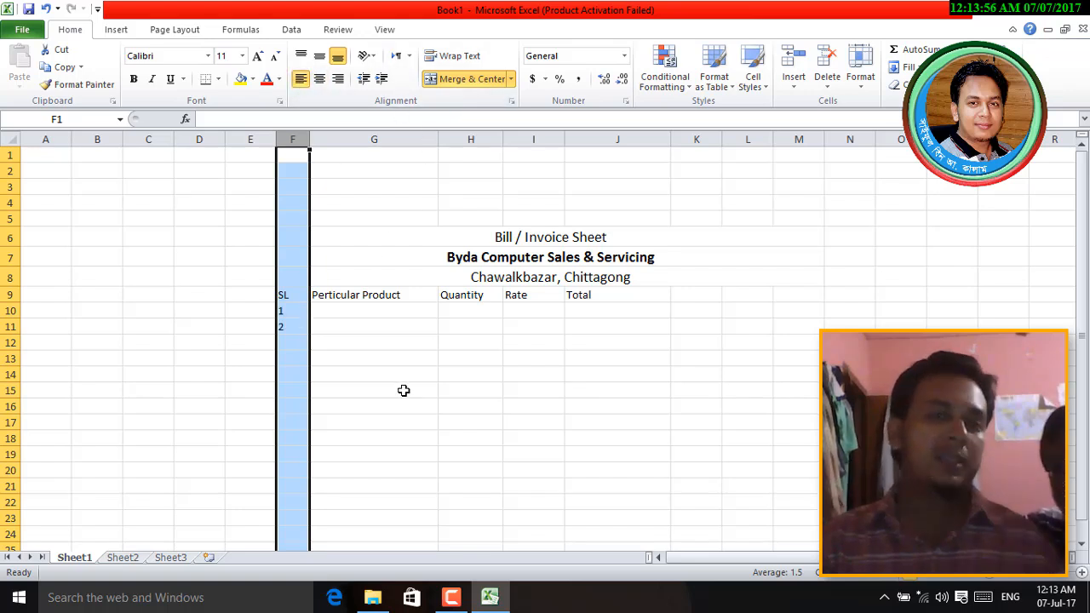
pyautogui.click(319, 78)
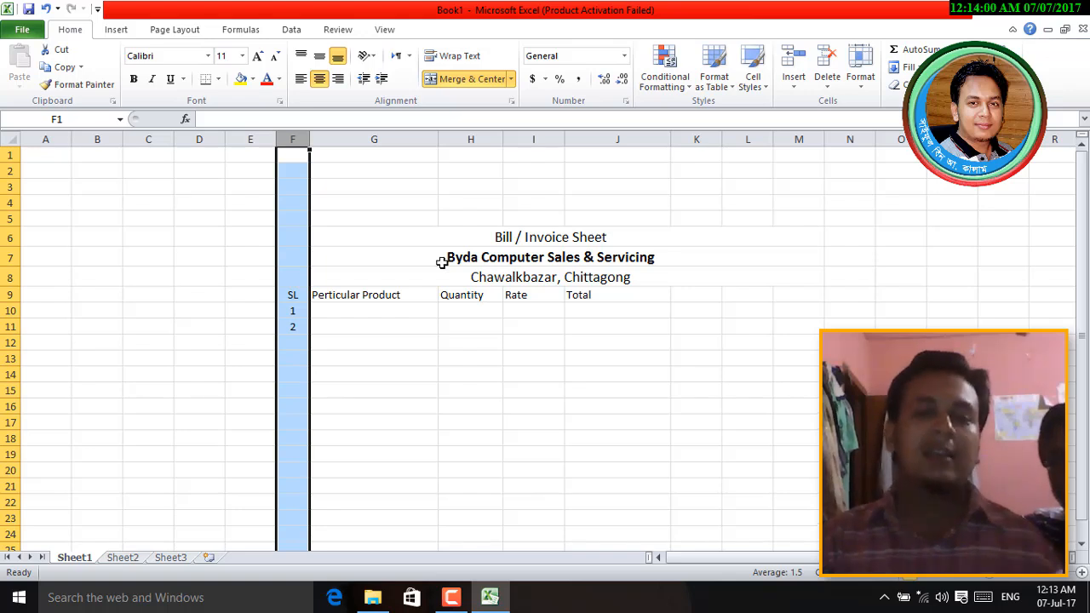
pyautogui.click(483, 392)
# - Bold the row 9 headings and set rows 9 to 20 to 13-point font
pyautogui.click(329, 295)
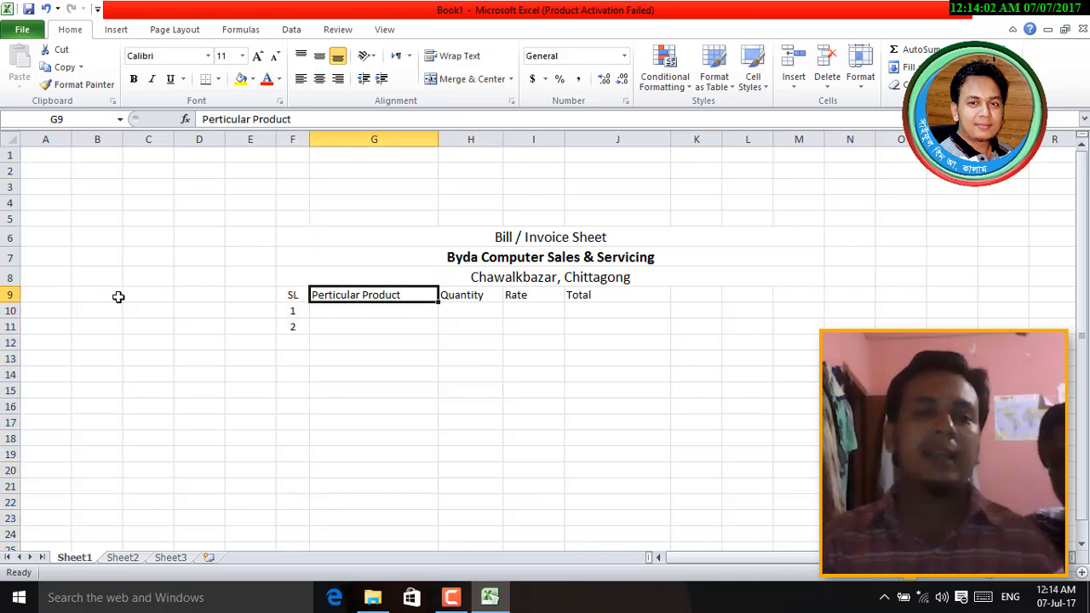
pyautogui.click(8, 295)
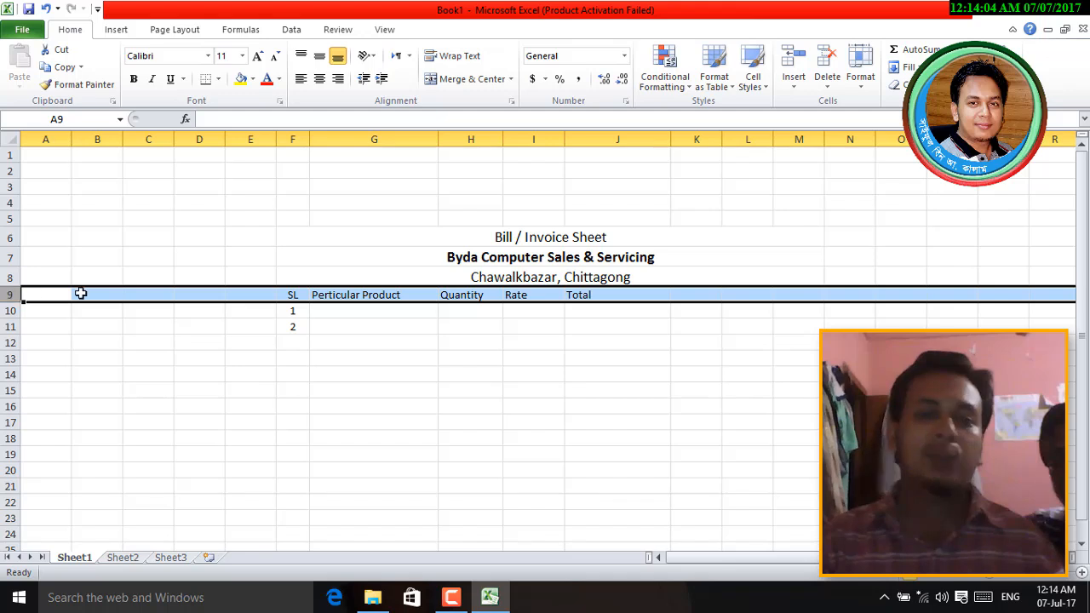
pyautogui.click(134, 79)
pyautogui.click(379, 389)
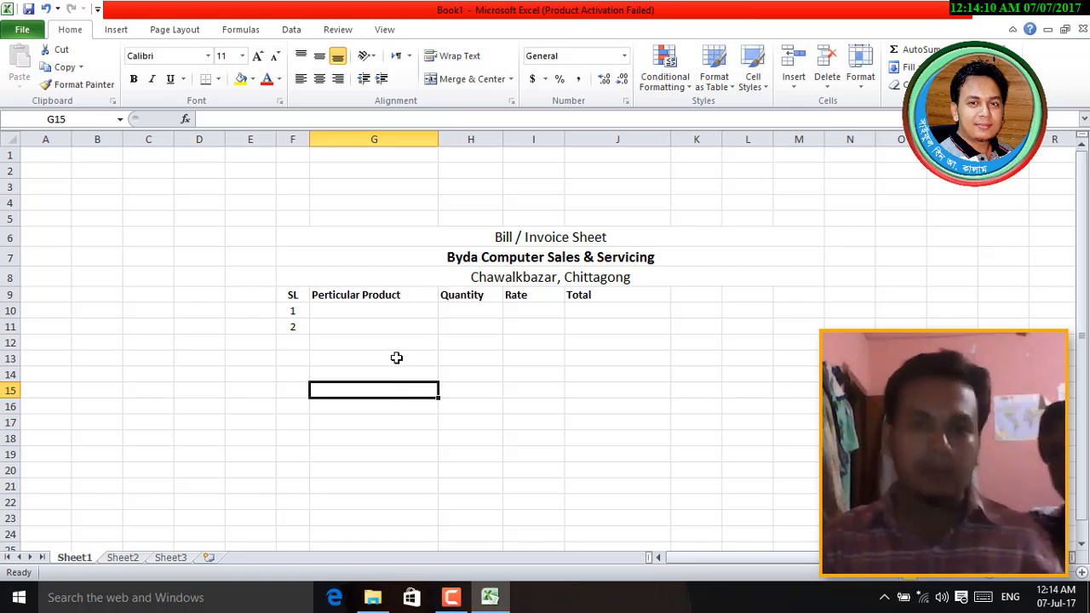
pyautogui.moveTo(10, 294); pyautogui.dragTo(8, 477)
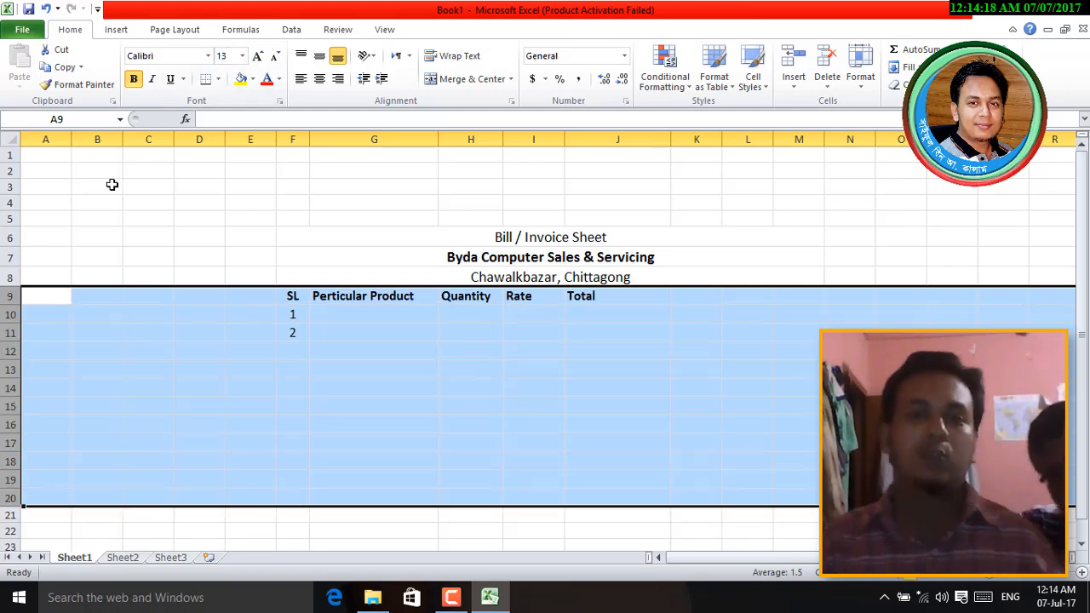
pyautogui.click(458, 381)
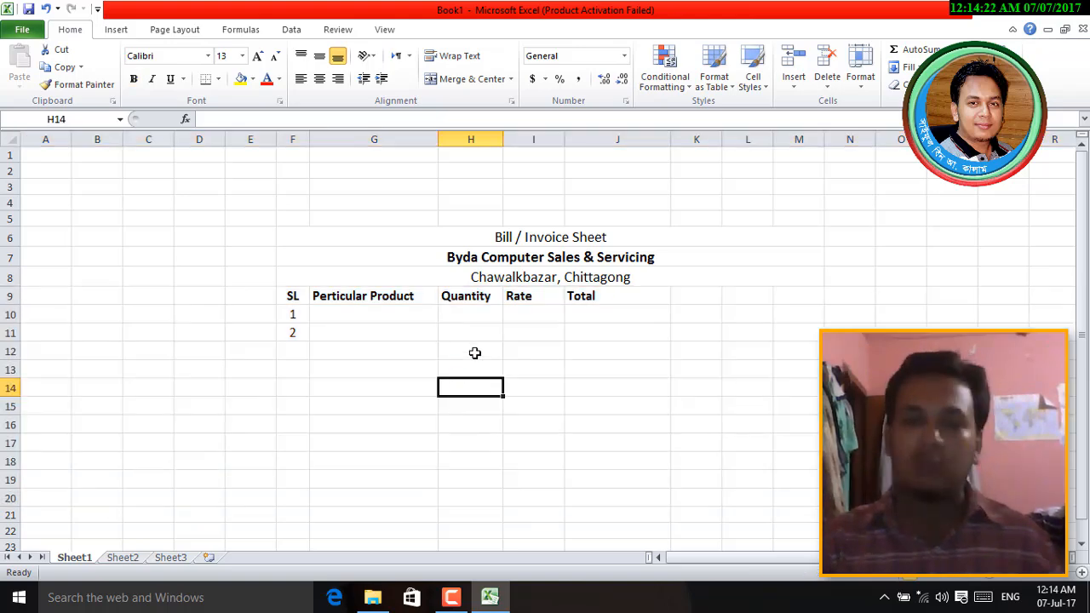
# - Highlight cells F10:F11 holding serial numbers 1 and 2 beneath the SL heading
pyautogui.keyDown('ctrl'); pyautogui.scroll(2, 475, 353); pyautogui.keyUp('ctrl')
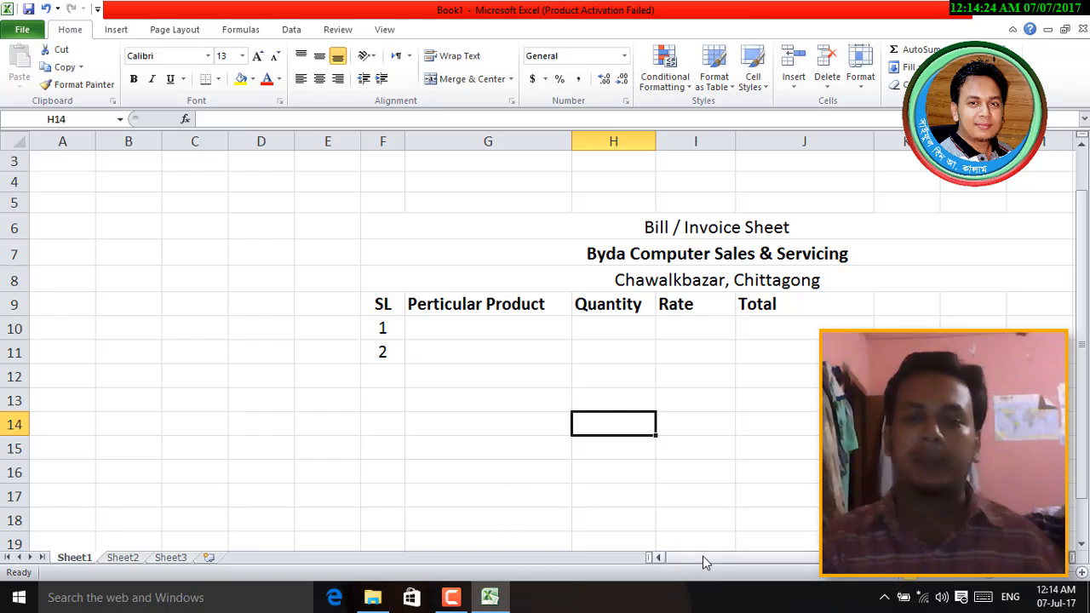
pyautogui.moveTo(702, 556); pyautogui.dragTo(712, 558)
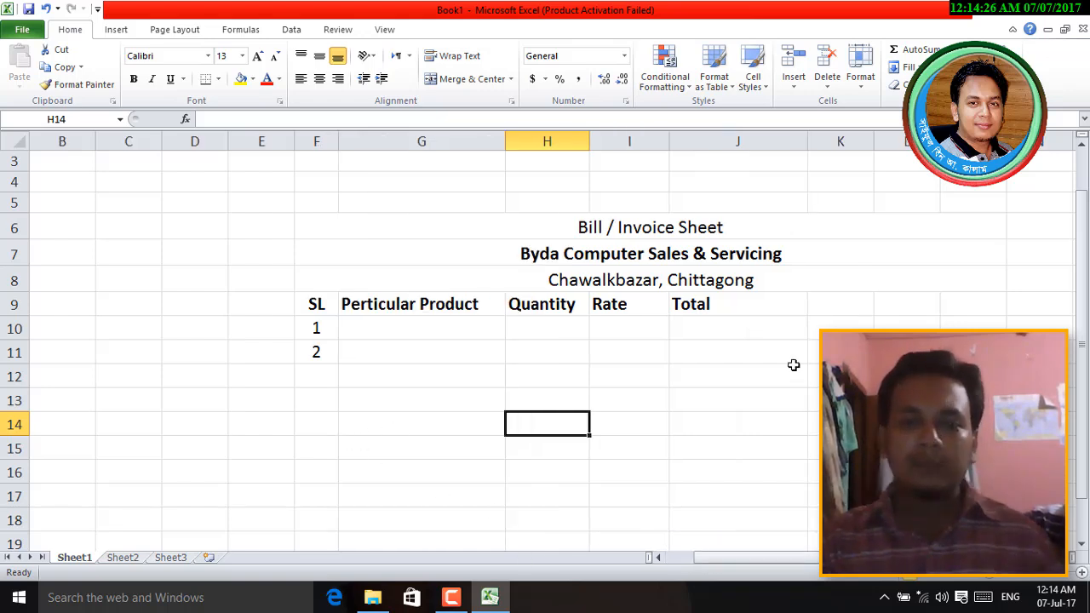
pyautogui.click(325, 328)
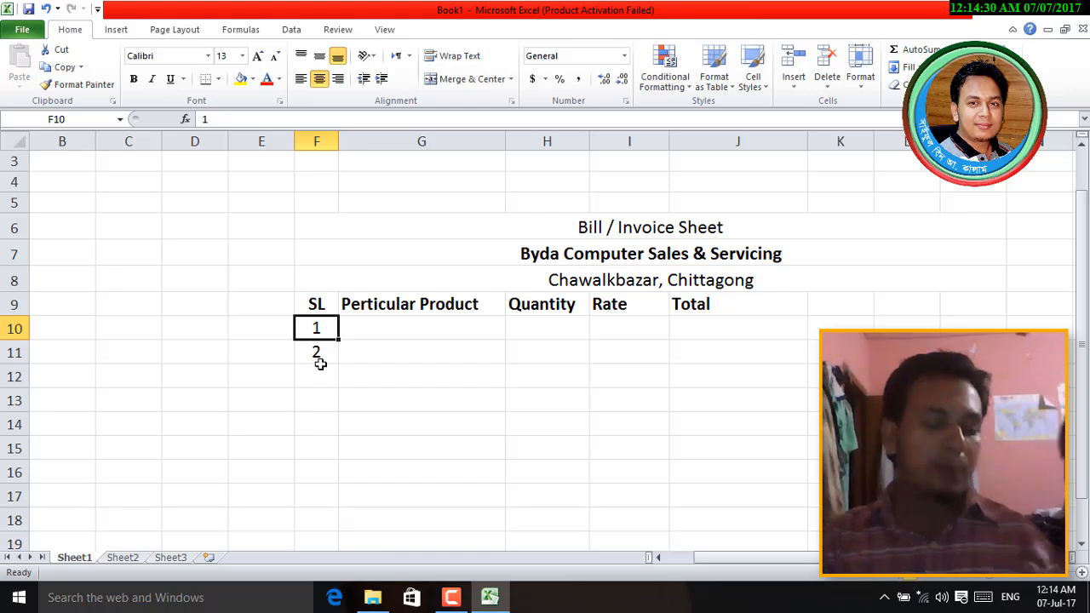
pyautogui.scroll(-1, 320, 364)
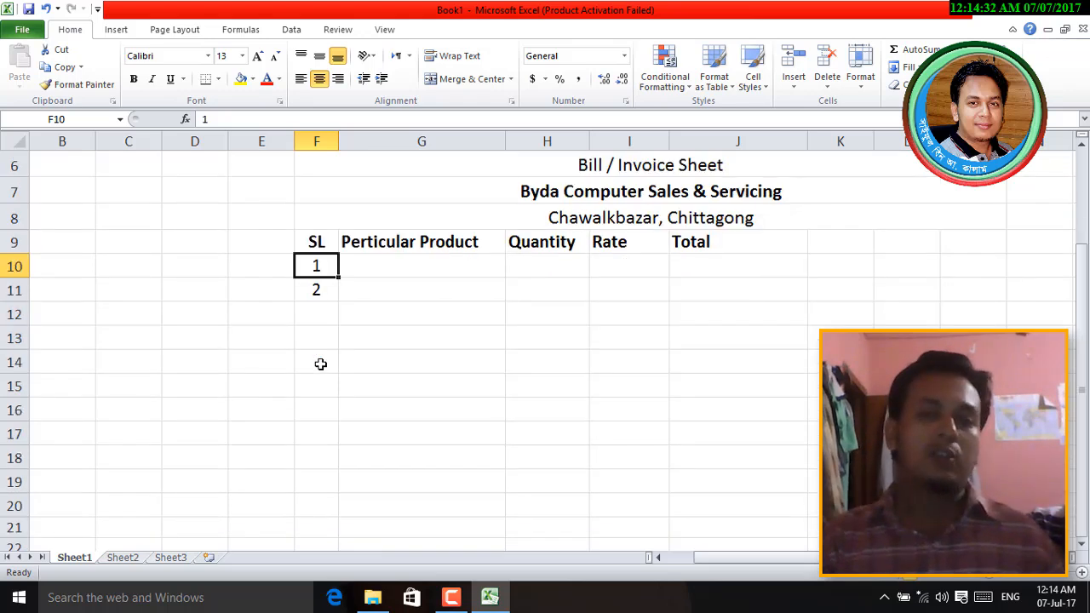
pyautogui.moveTo(324, 268); pyautogui.dragTo(319, 288)
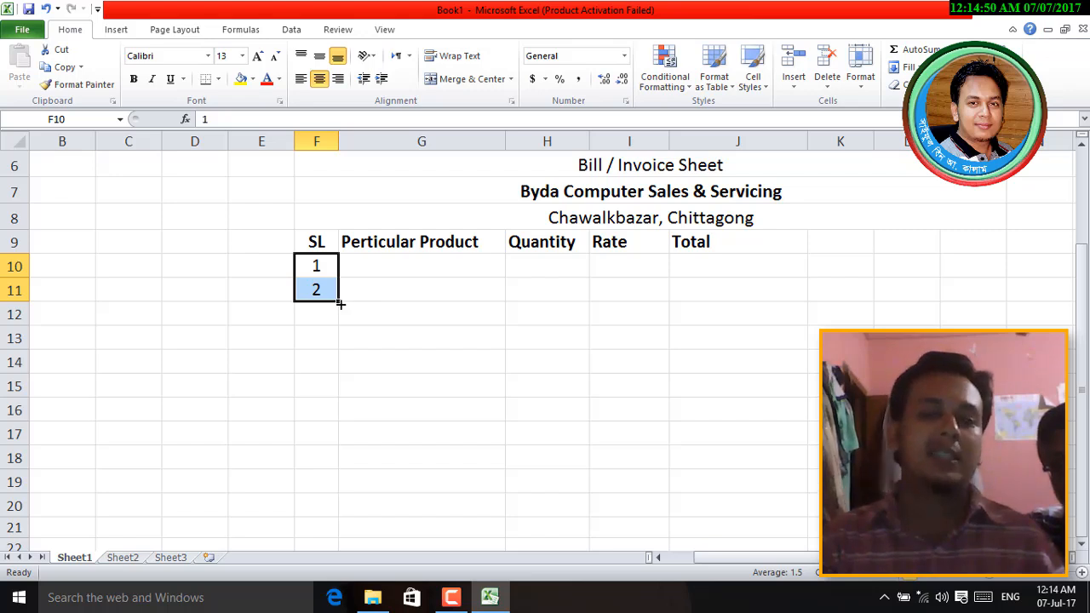
# - Try extending 1 and 2 down to row 19, then try copying 1 alone, undoing both
pyautogui.moveTo(339, 304); pyautogui.dragTo(332, 484)
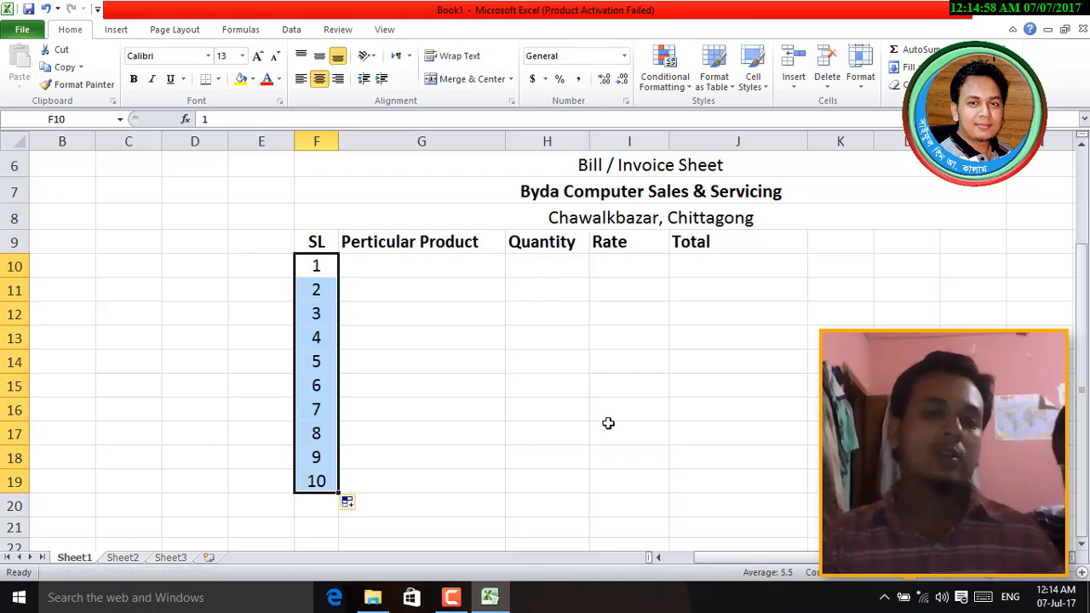
pyautogui.click(608, 425)
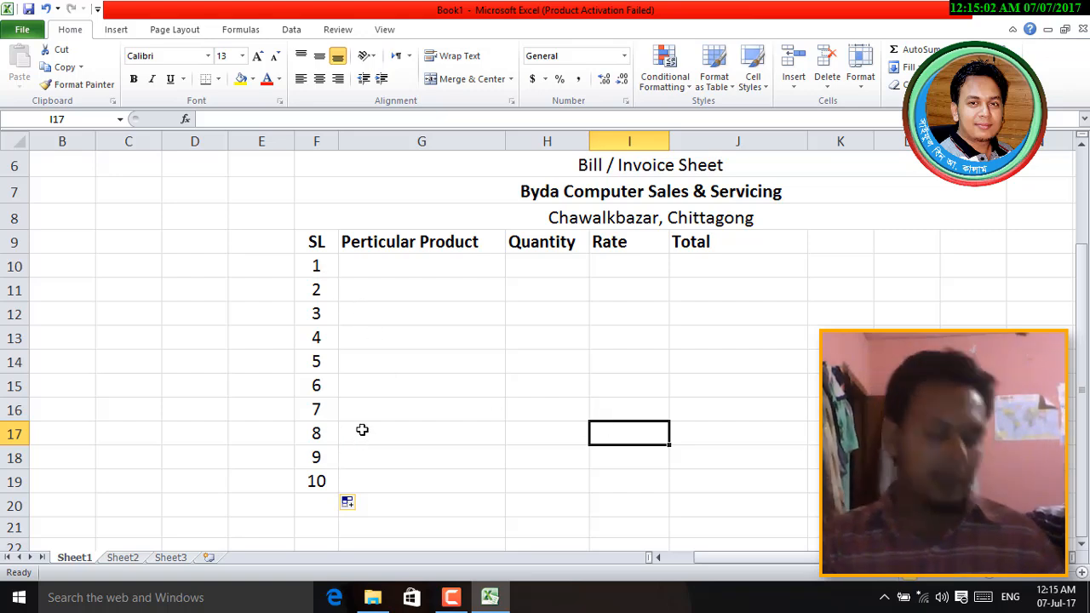
pyautogui.hotkey('ctrl', 'z')
pyautogui.click(318, 287)
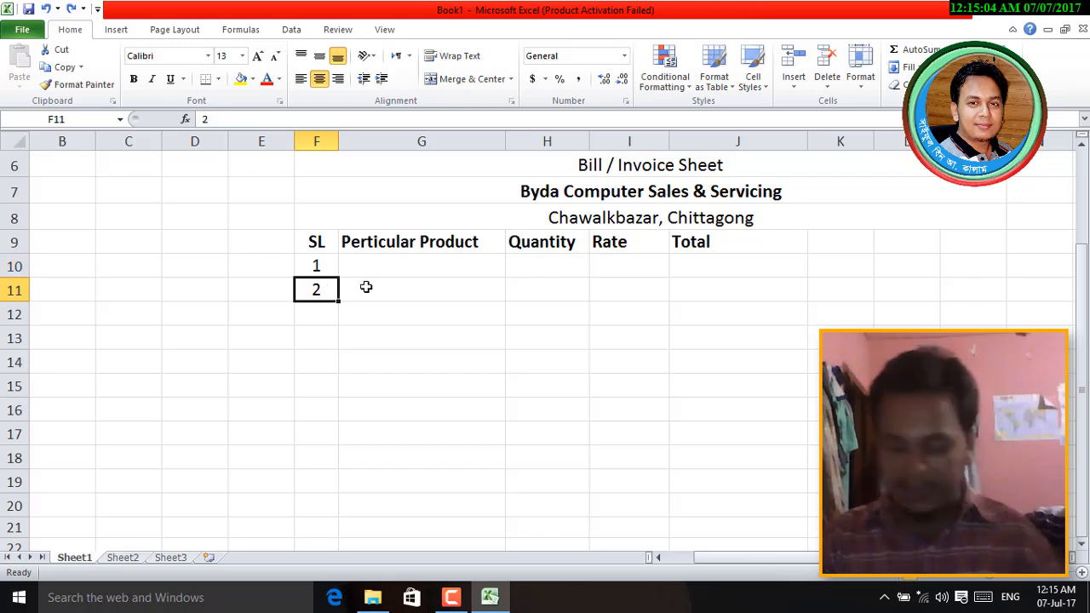
pyautogui.press('Delete')
pyautogui.click(318, 267)
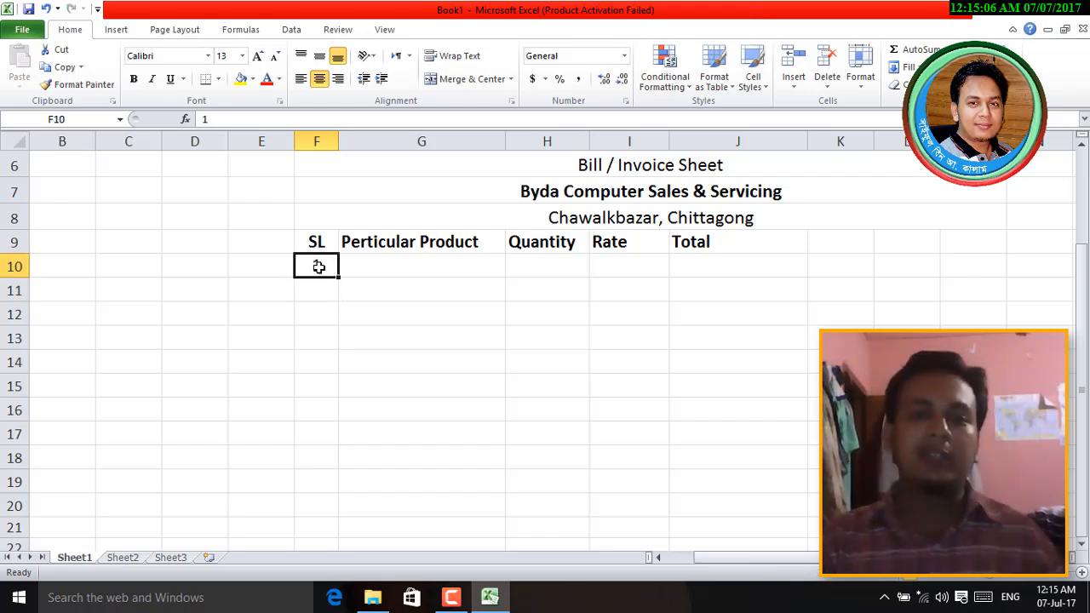
pyautogui.moveTo(339, 276); pyautogui.dragTo(341, 489)
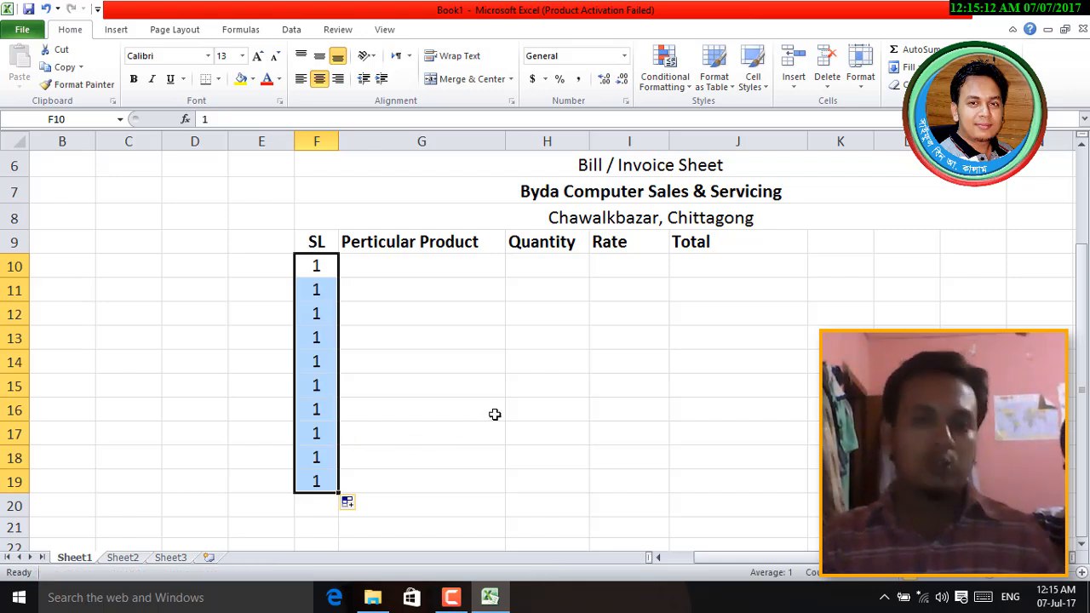
pyautogui.hotkey('ctrl', 'z')
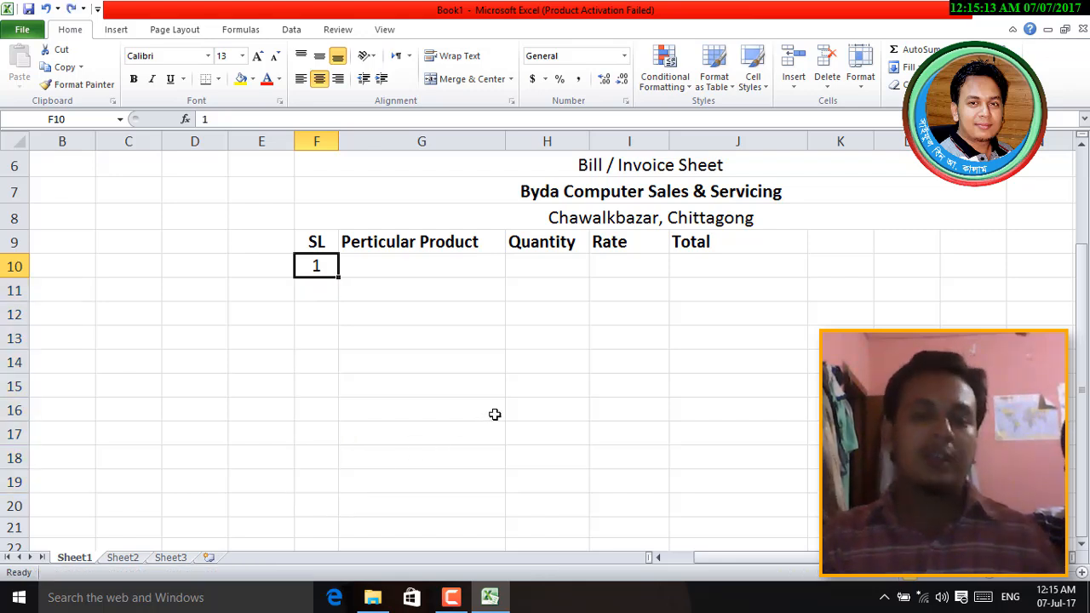
# - Re-enter 2 in F11, extend the 1–2 series down the SL column, then undo it
pyautogui.click(317, 289)
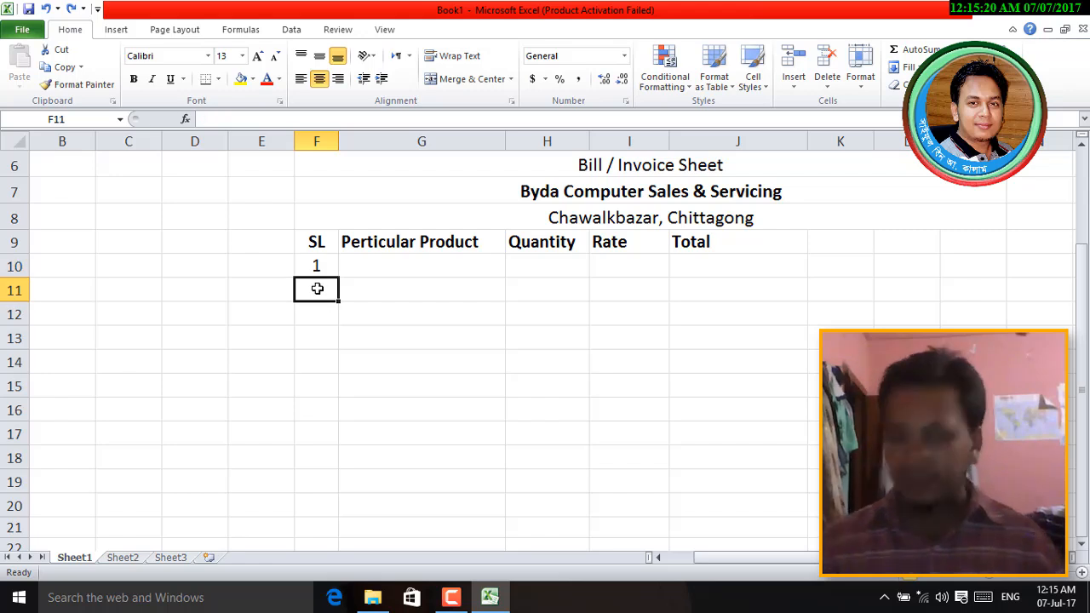
pyautogui.write('2')
pyautogui.press('Return')
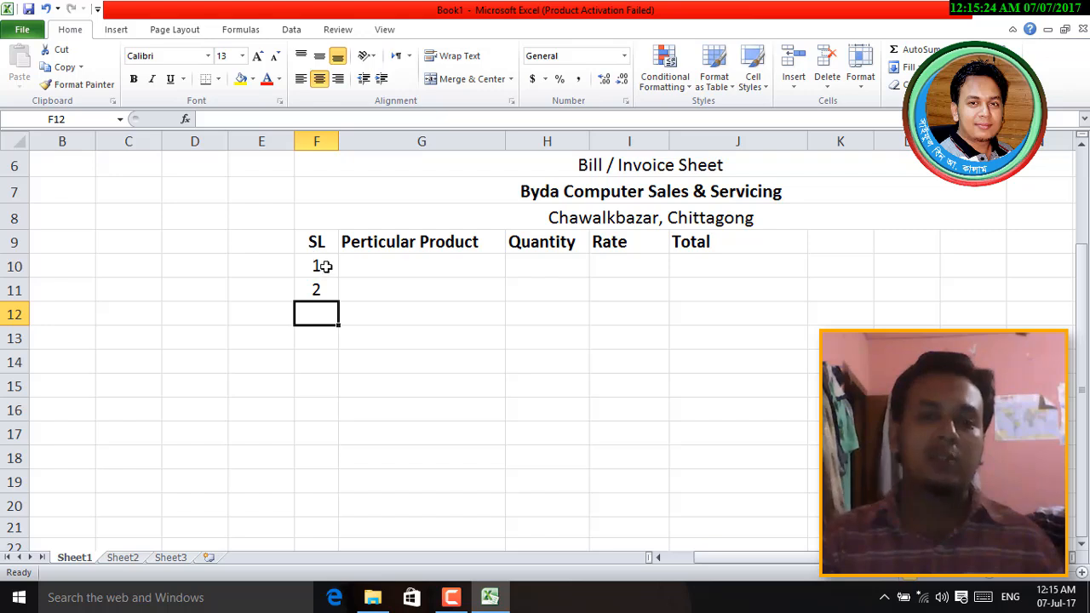
pyautogui.click(325, 267)
pyautogui.moveTo(324, 274); pyautogui.dragTo(341, 307)
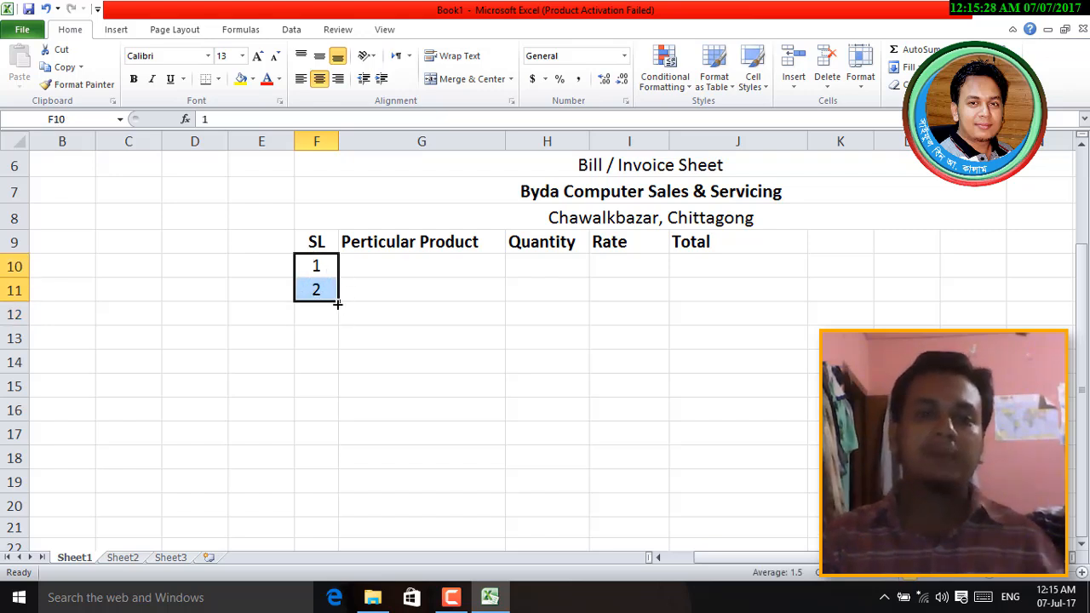
pyautogui.moveTo(337, 304); pyautogui.dragTo(340, 487)
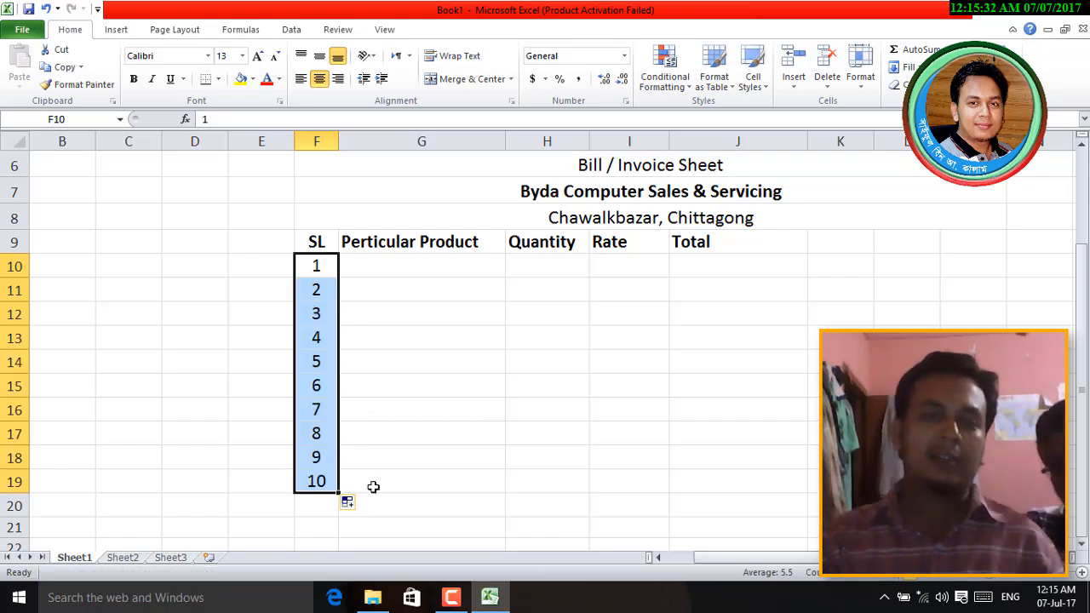
pyautogui.click(616, 448)
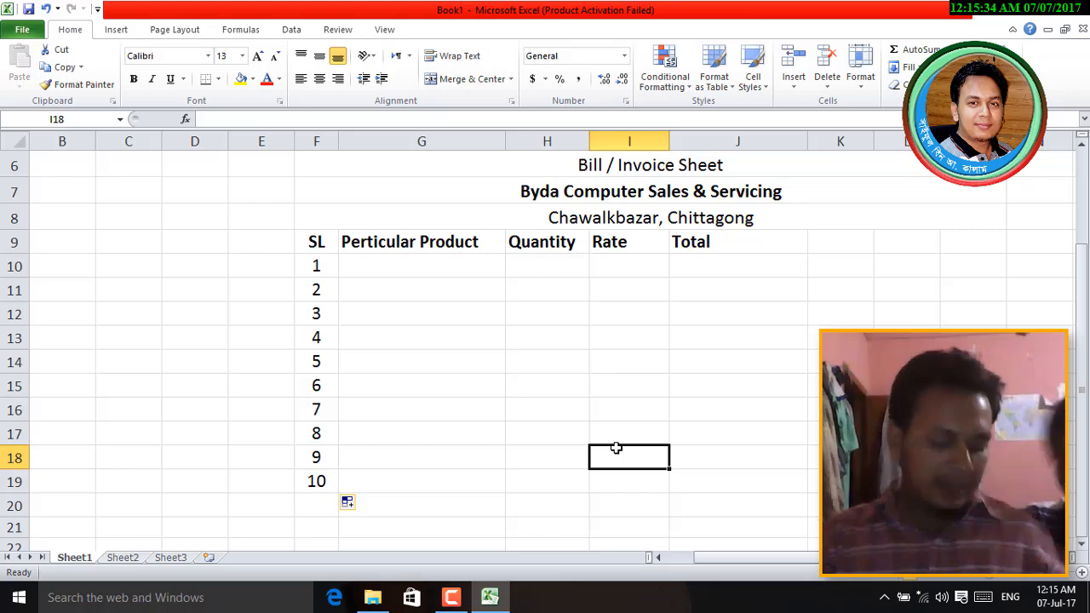
pyautogui.hotkey('ctrl', 'z')
# - Clear F11, copy 1 down to row 20 and apply Fill Series for 1–11, then undo
pyautogui.click(340, 306)
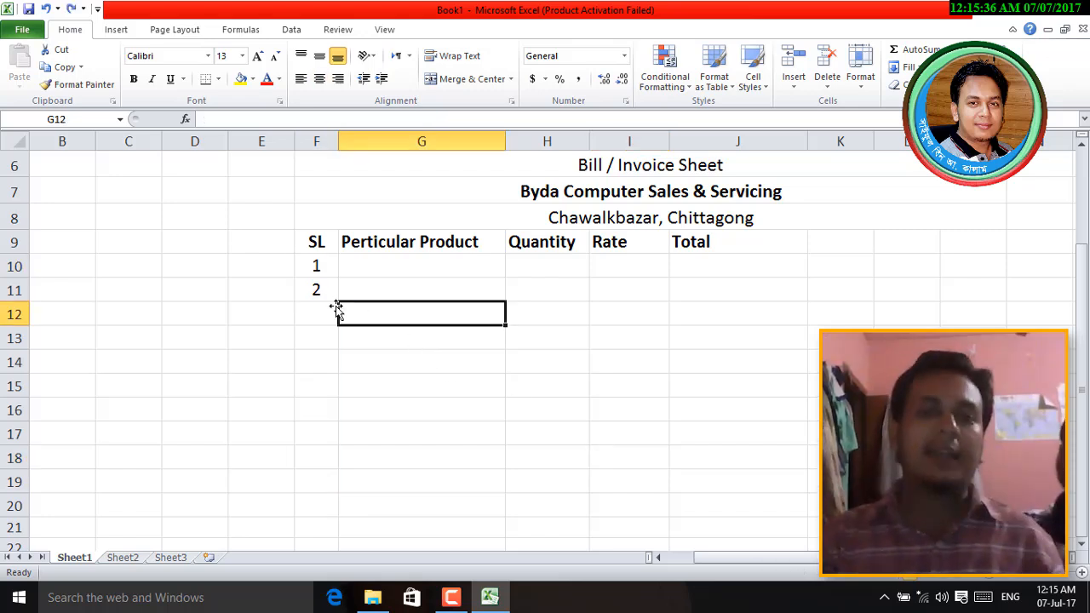
pyautogui.click(316, 290)
pyautogui.press('Delete')
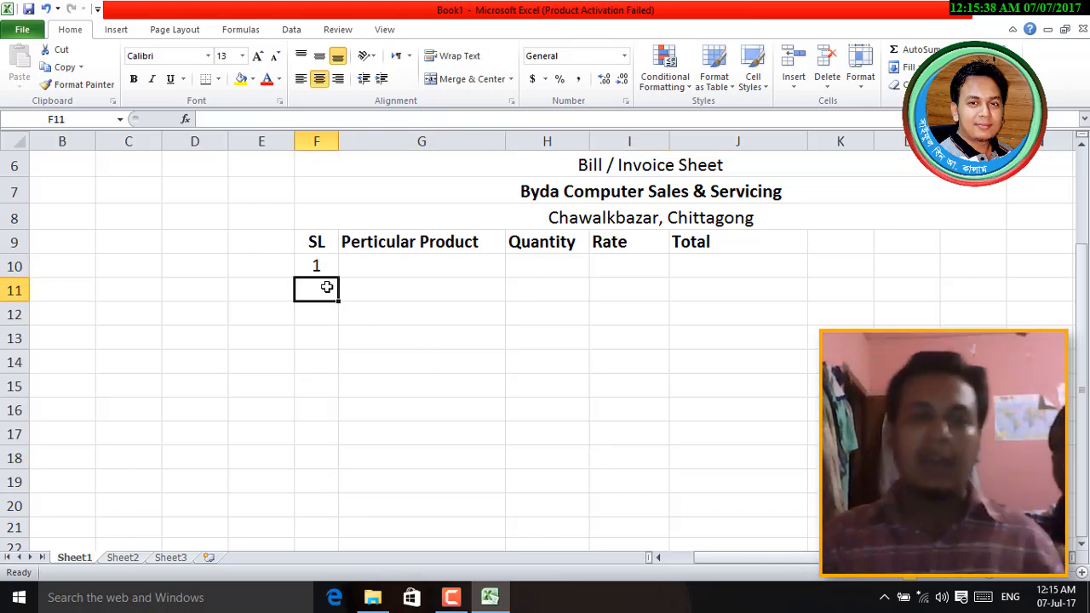
pyautogui.click(320, 266)
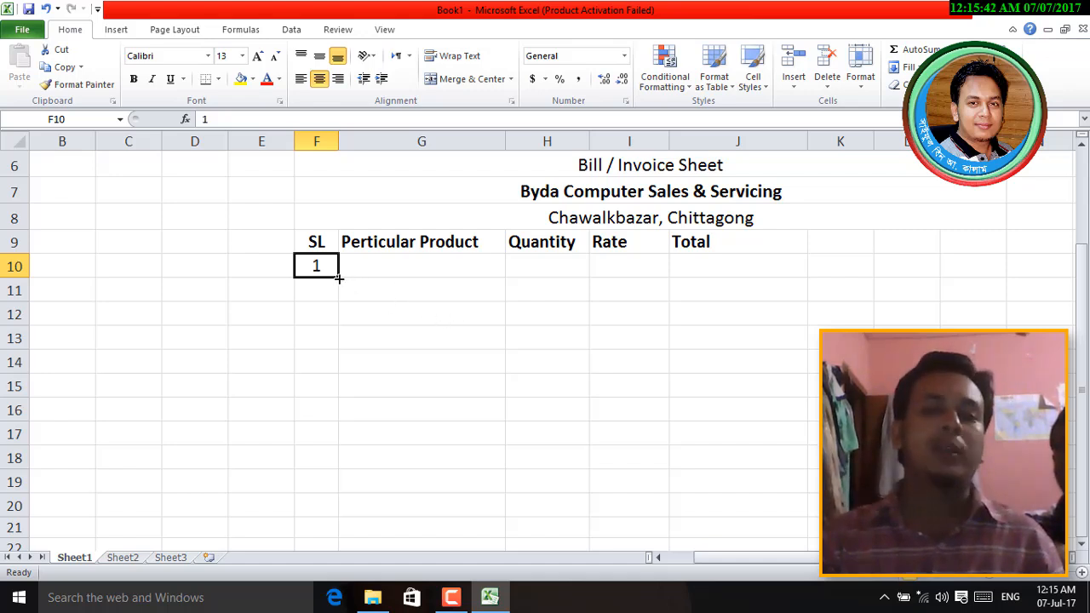
pyautogui.moveTo(339, 277); pyautogui.dragTo(333, 511)
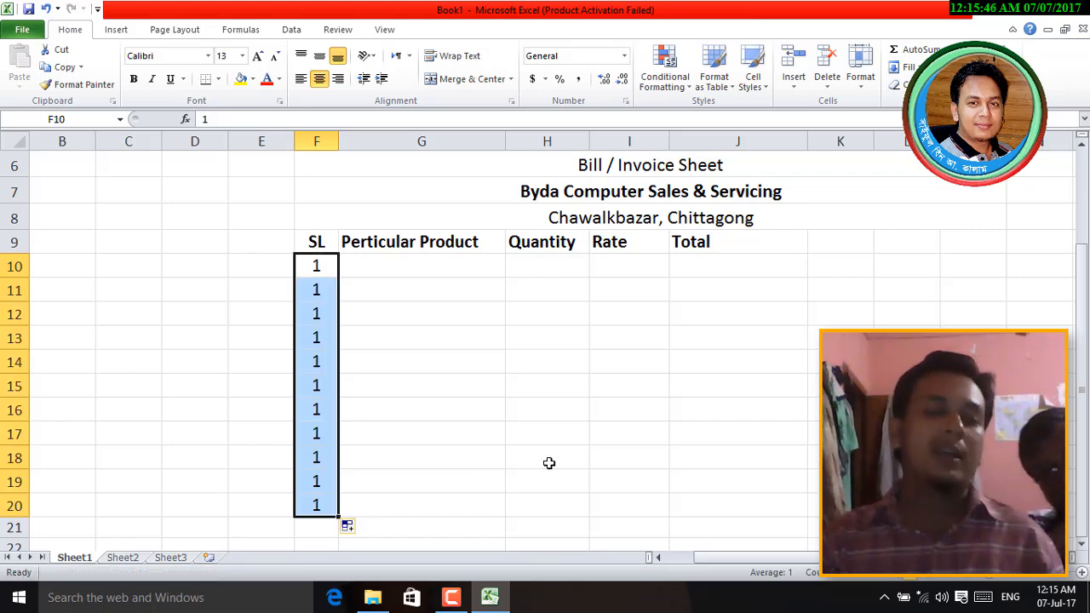
pyautogui.scroll(-2, 539, 453)
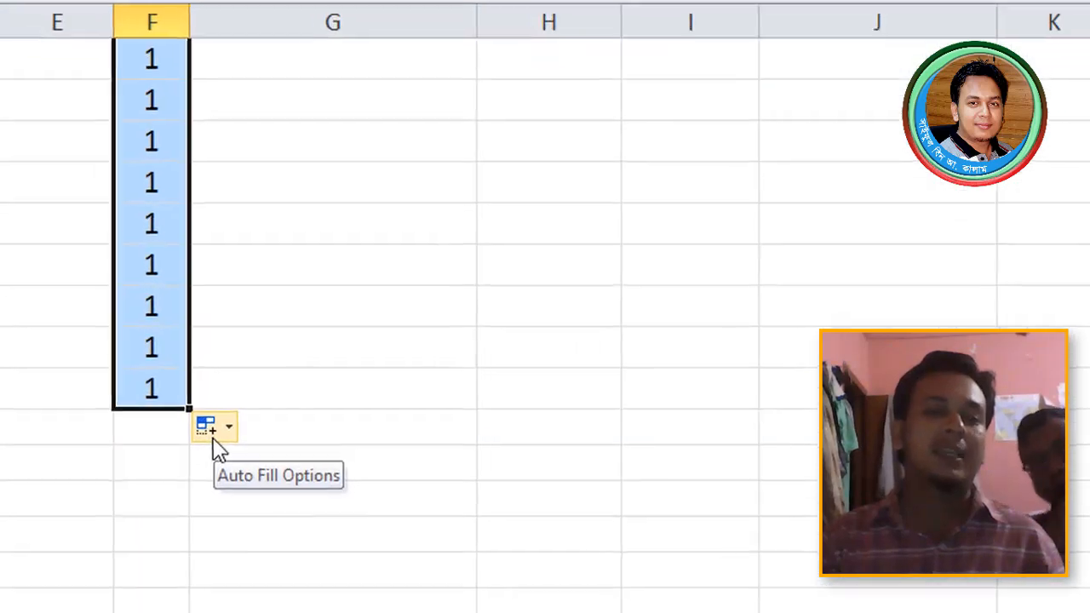
pyautogui.click(217, 449)
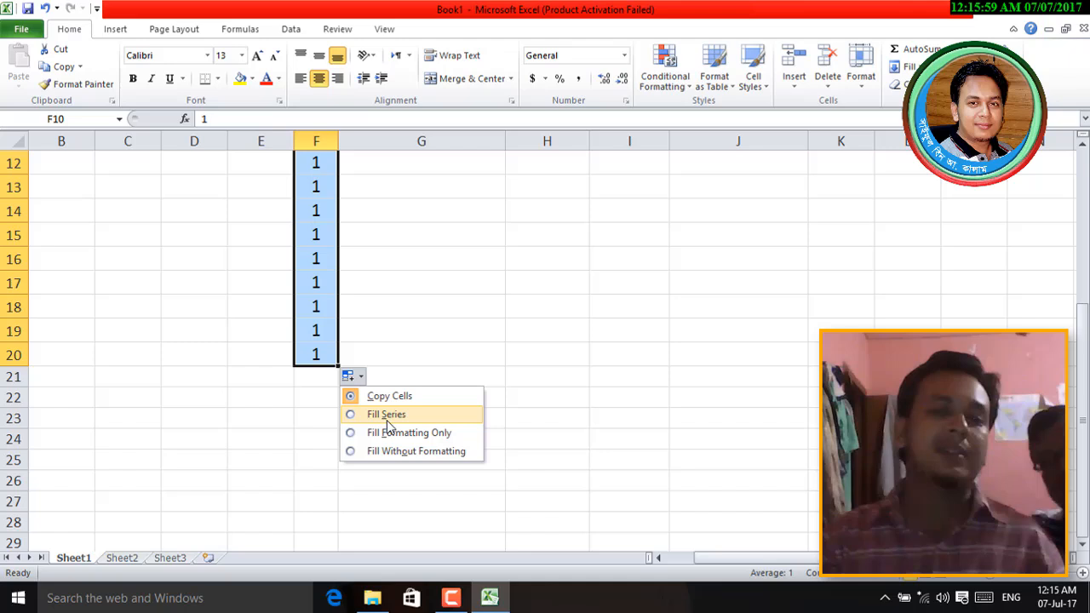
pyautogui.click(268, 494)
pyautogui.click(454, 421)
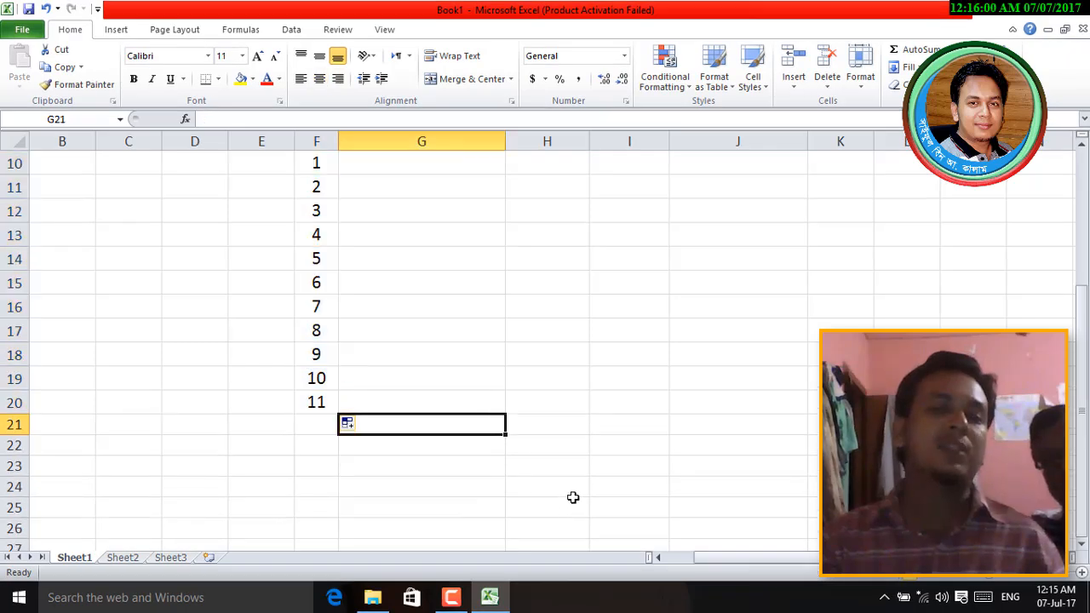
pyautogui.scroll(1, 571, 497)
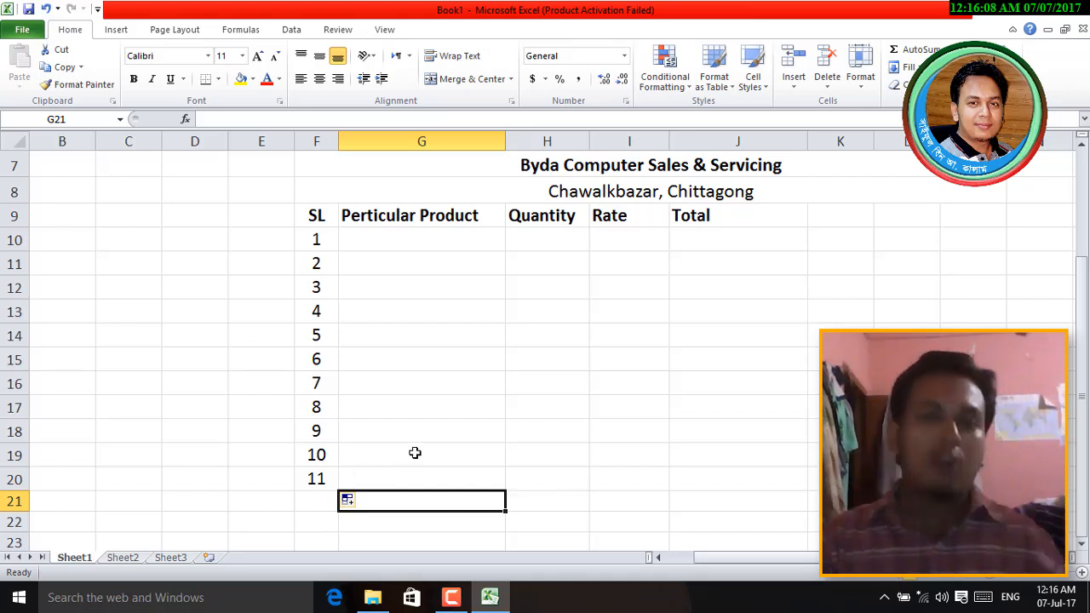
pyautogui.hotkey('ctrl', 'z')
# - Drag serial number 1 from F10 down to F19 so the SL column reads 1 to 10
pyautogui.click(469, 380)
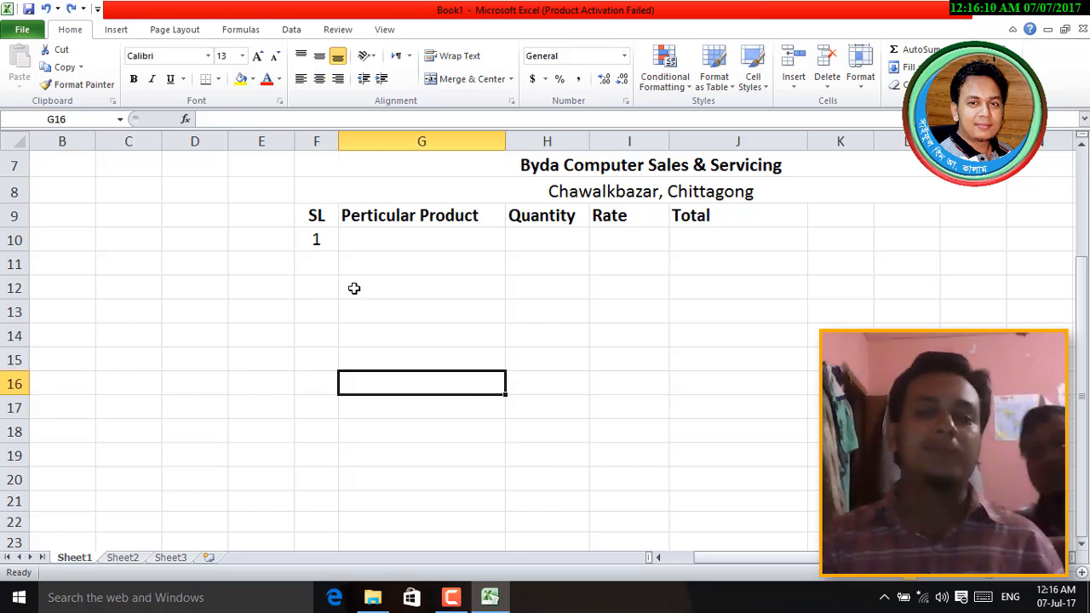
pyautogui.click(323, 240)
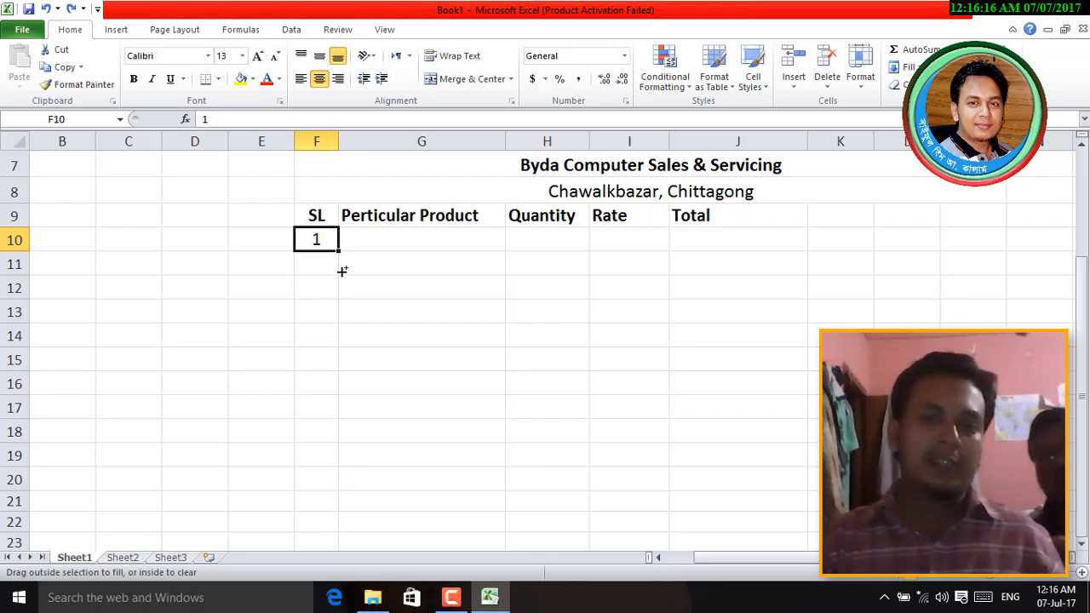
pyautogui.moveTo(341, 271); pyautogui.dragTo(334, 464)
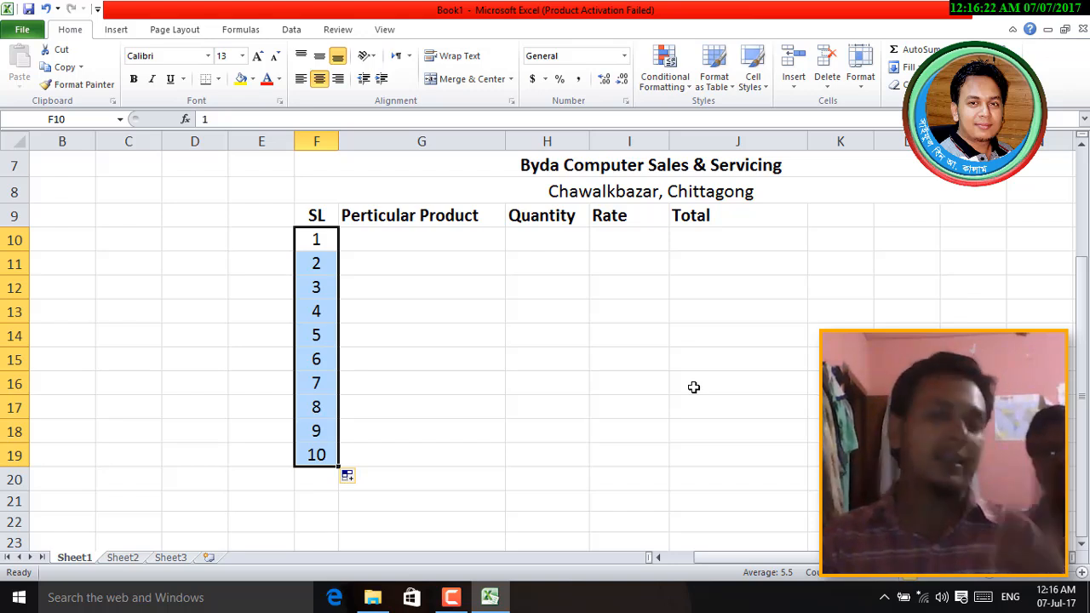
pyautogui.click(446, 353)
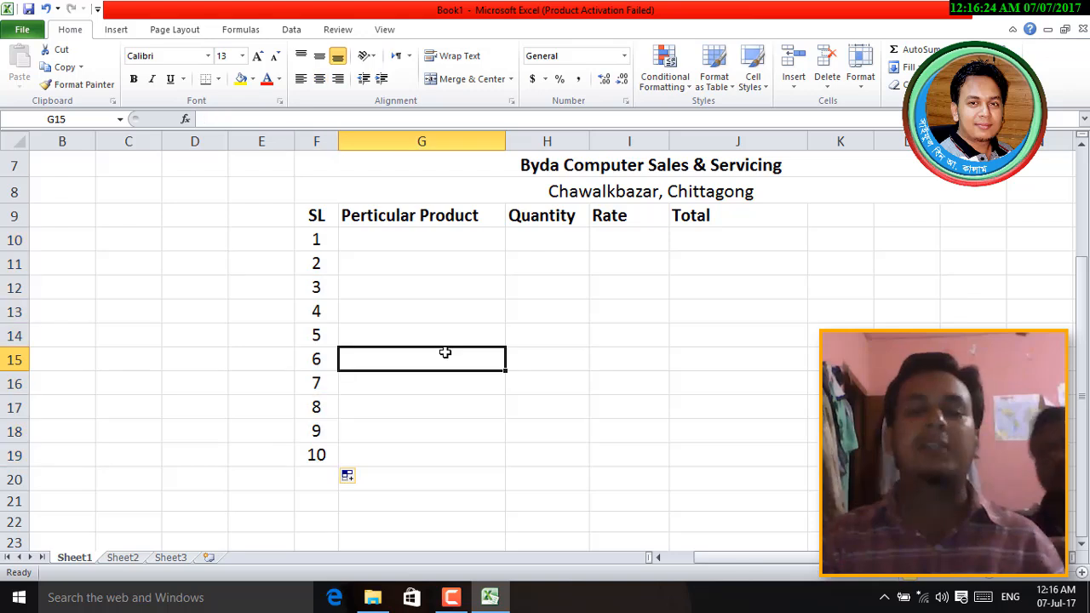
# - Enter Motherboard with quantity 2 and rate 4500 in the first product row
pyautogui.click(404, 240)
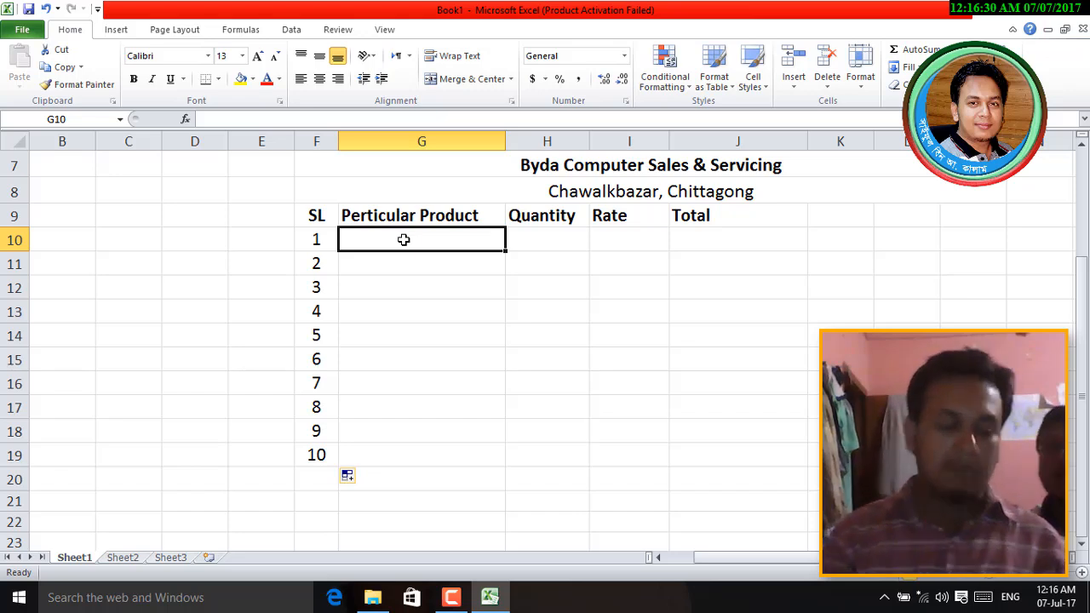
pyautogui.write('Mot')
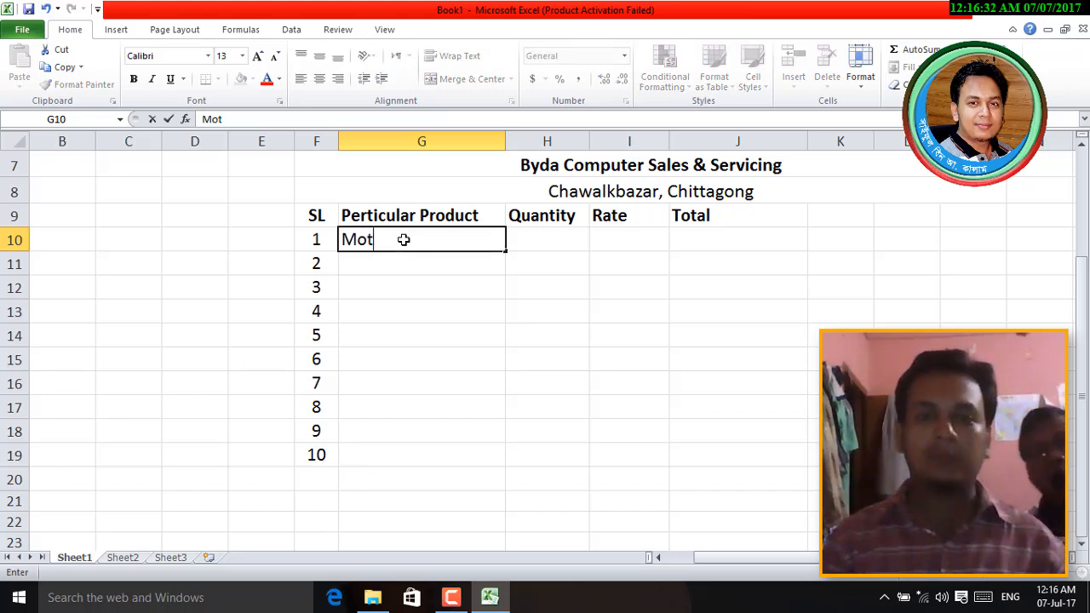
pyautogui.write('herboard')
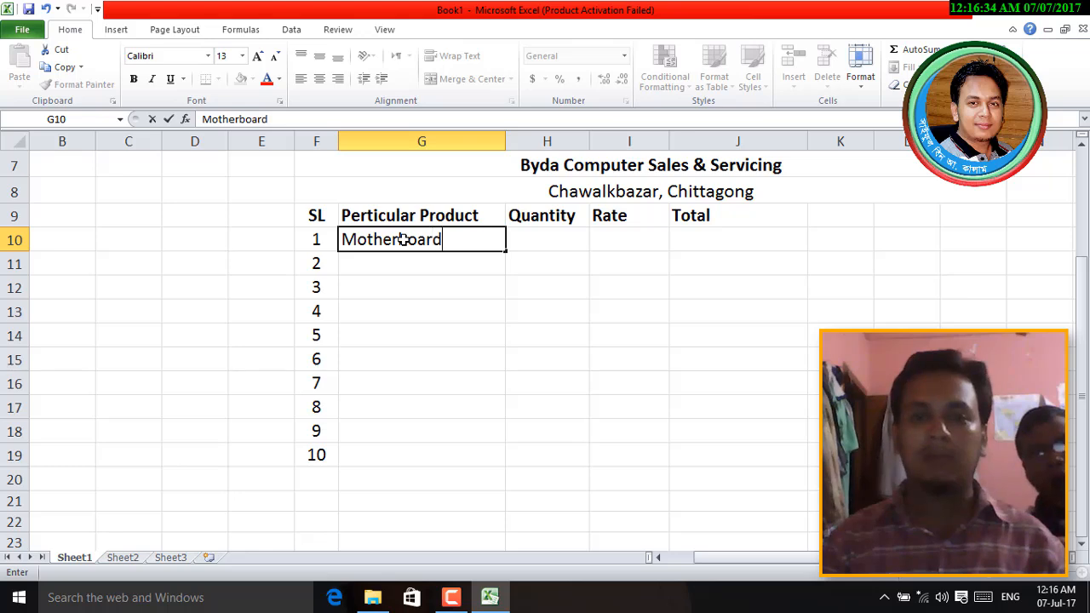
pyautogui.press('Tab')
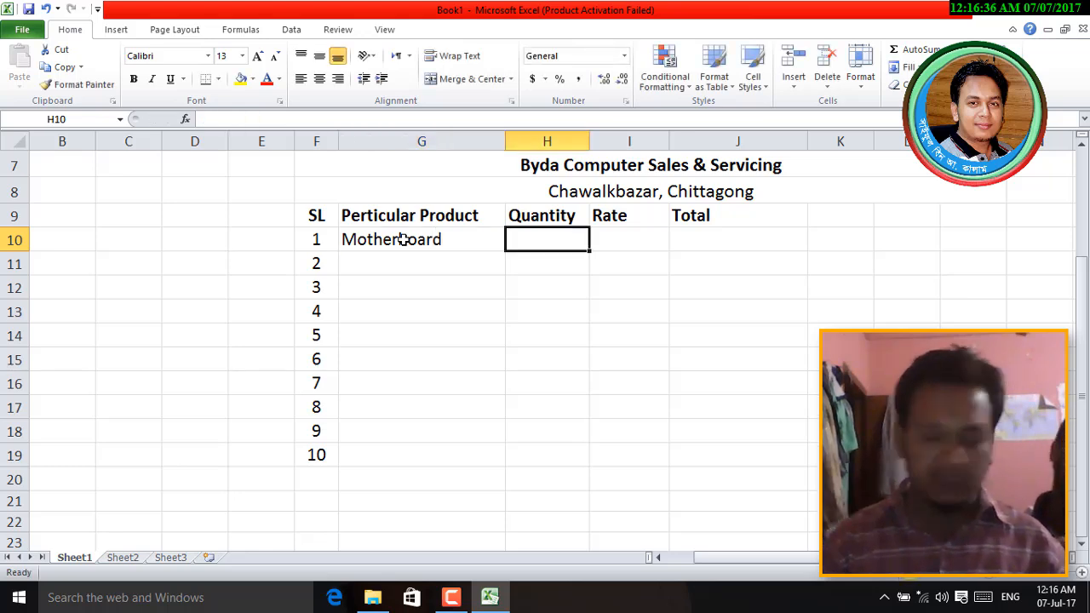
pyautogui.write('2')
pyautogui.press('Tab')
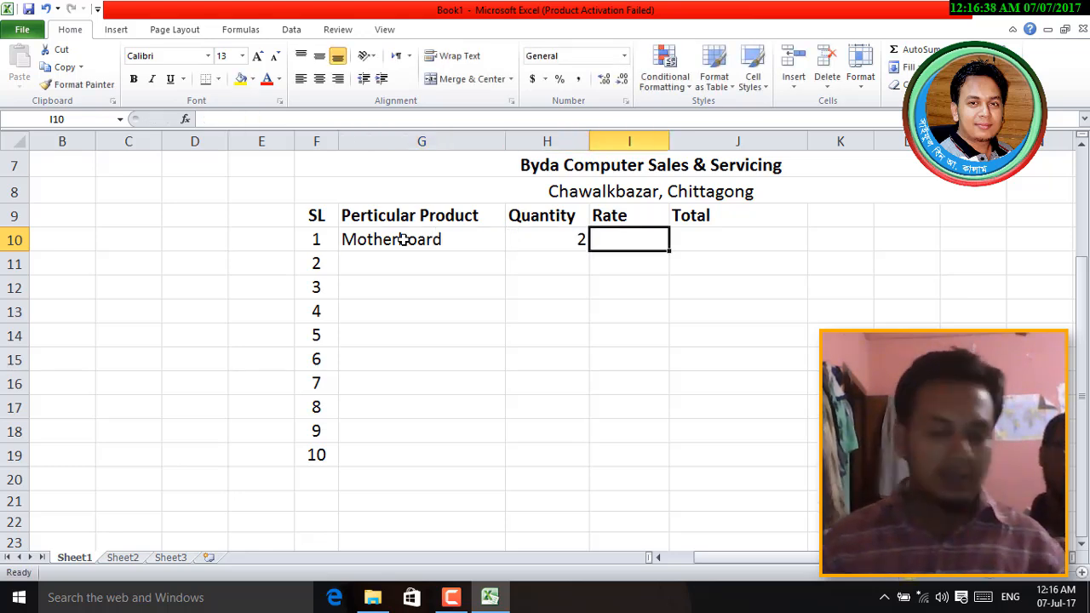
pyautogui.write('4500')
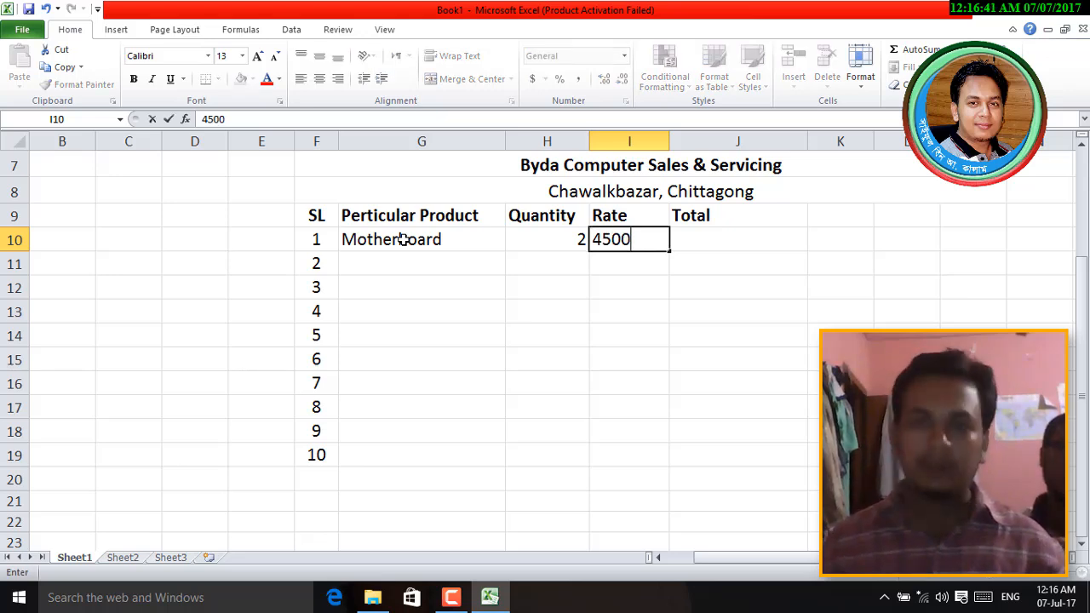
pyautogui.press('Tab')
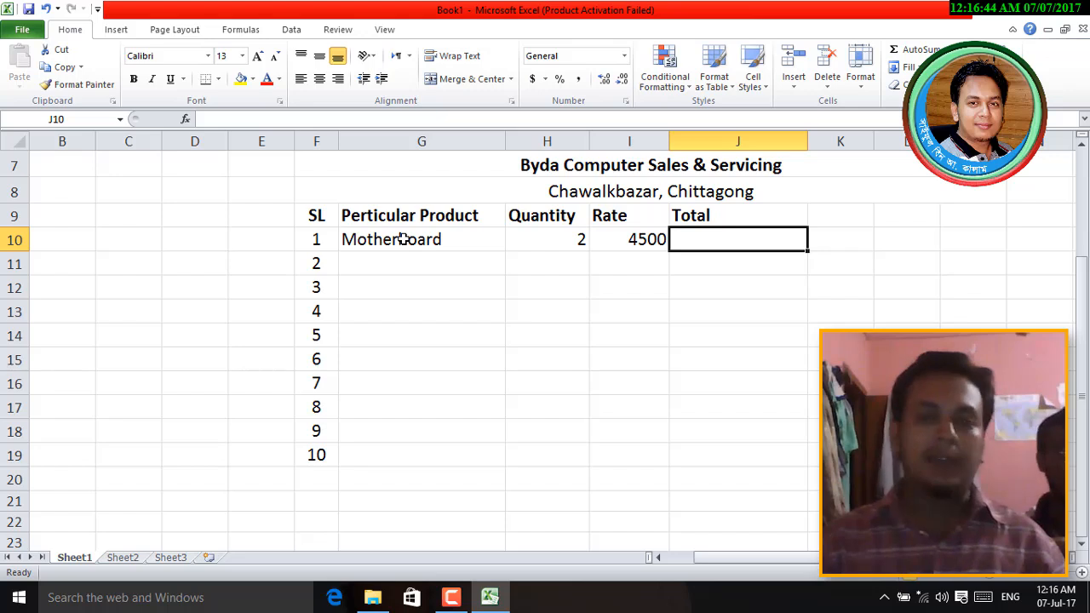
# - Enter Ram with quantity 5 in row 11 and select the Perticular Product header
pyautogui.click(383, 264)
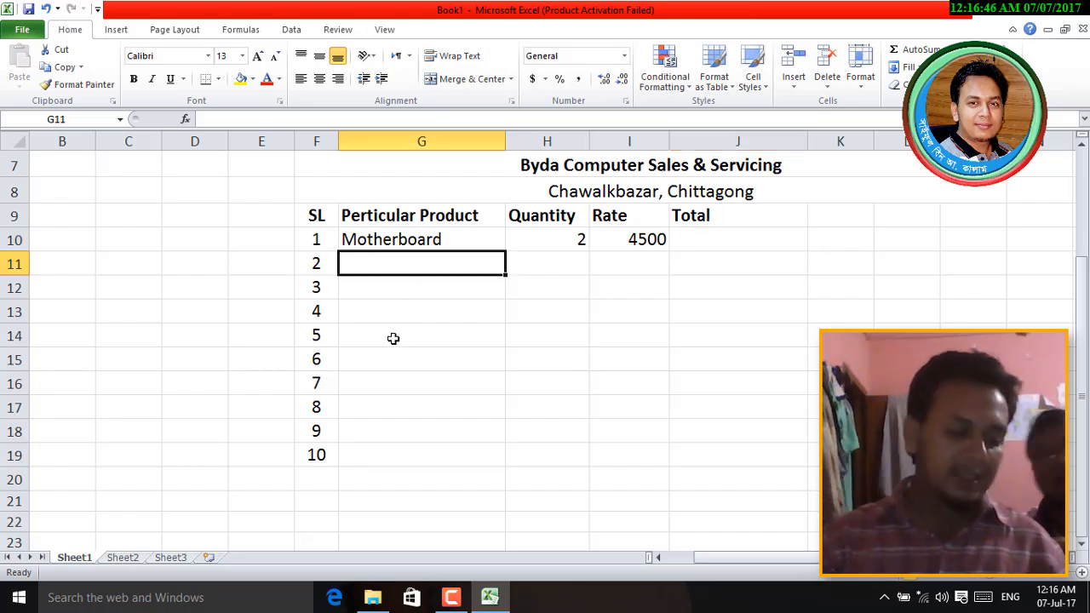
pyautogui.write('Ram')
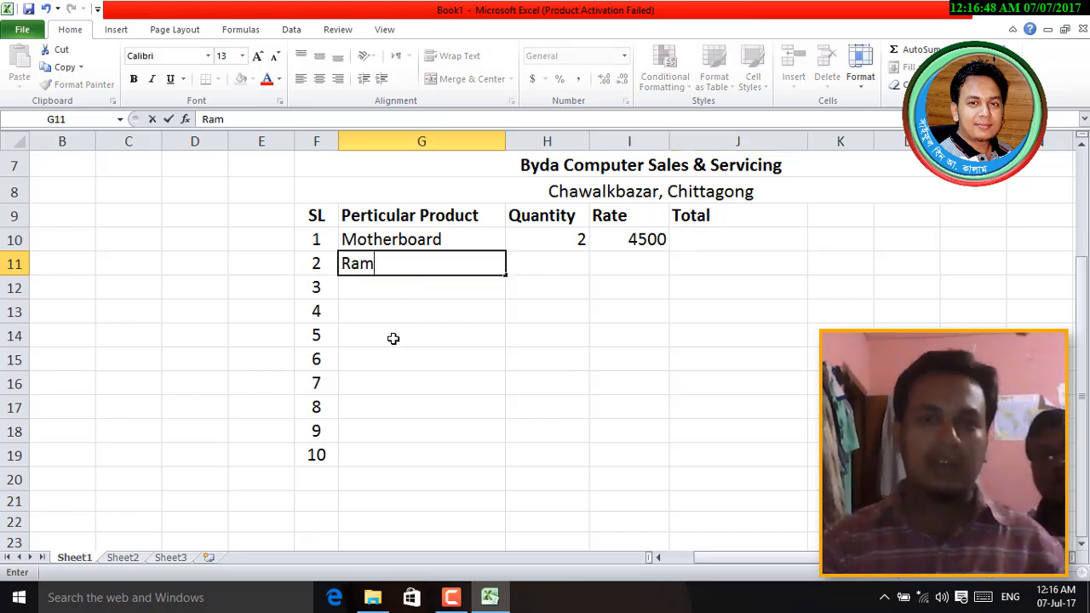
pyautogui.press('Tab')
pyautogui.write('5')
pyautogui.press('Tab')
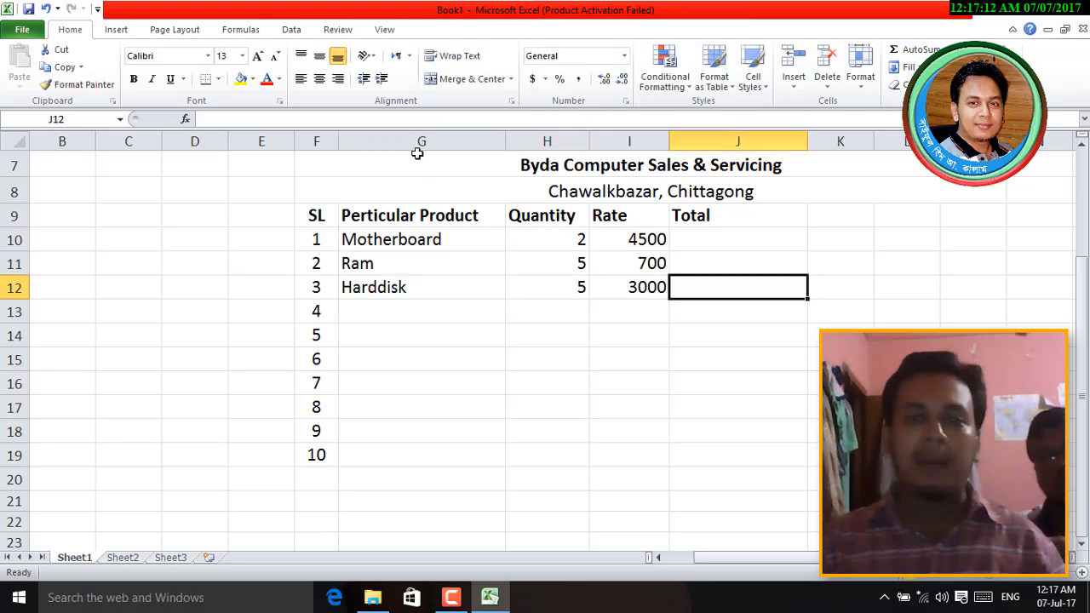
pyautogui.moveTo(419, 142); pyautogui.dragTo(705, 153)
pyautogui.click(626, 333)
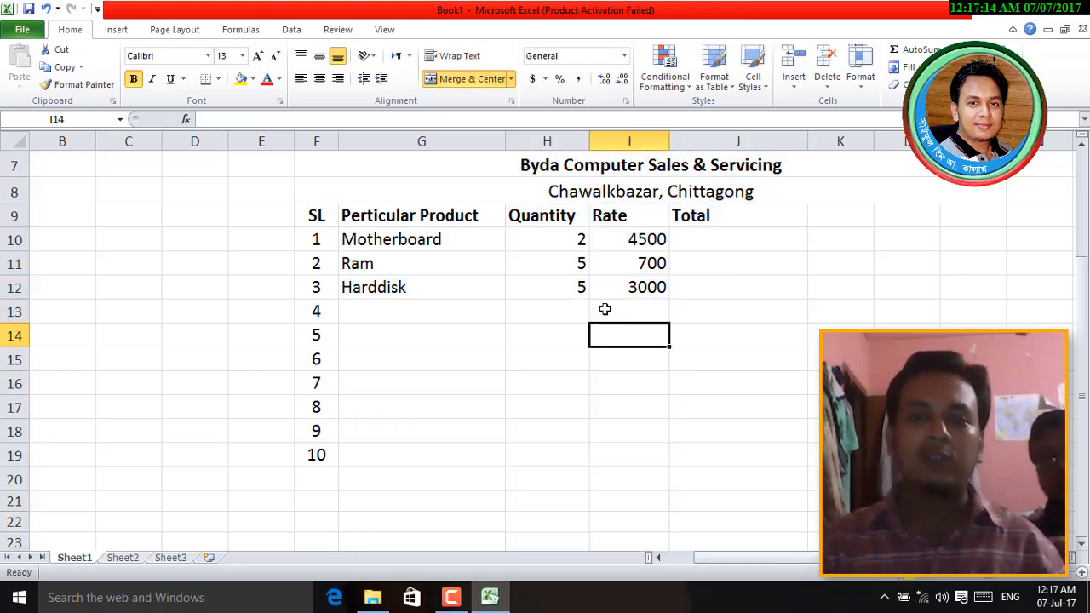
pyautogui.click(391, 217)
# - Bold the Perticular Product header and left-align the product and Quantity columns
pyautogui.hotkey('ctrl', 'b')
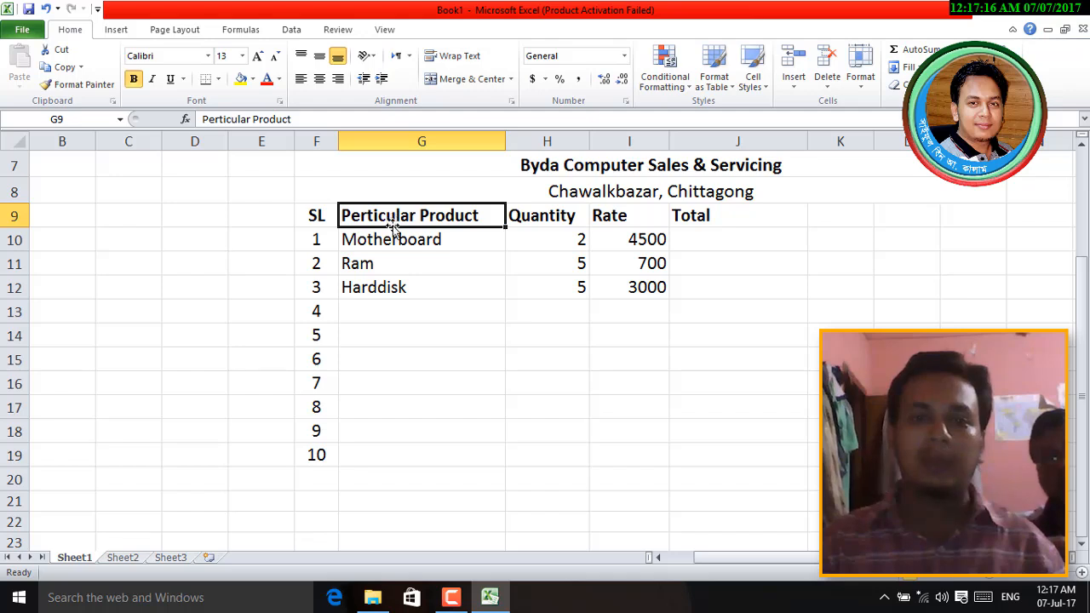
pyautogui.click(383, 143)
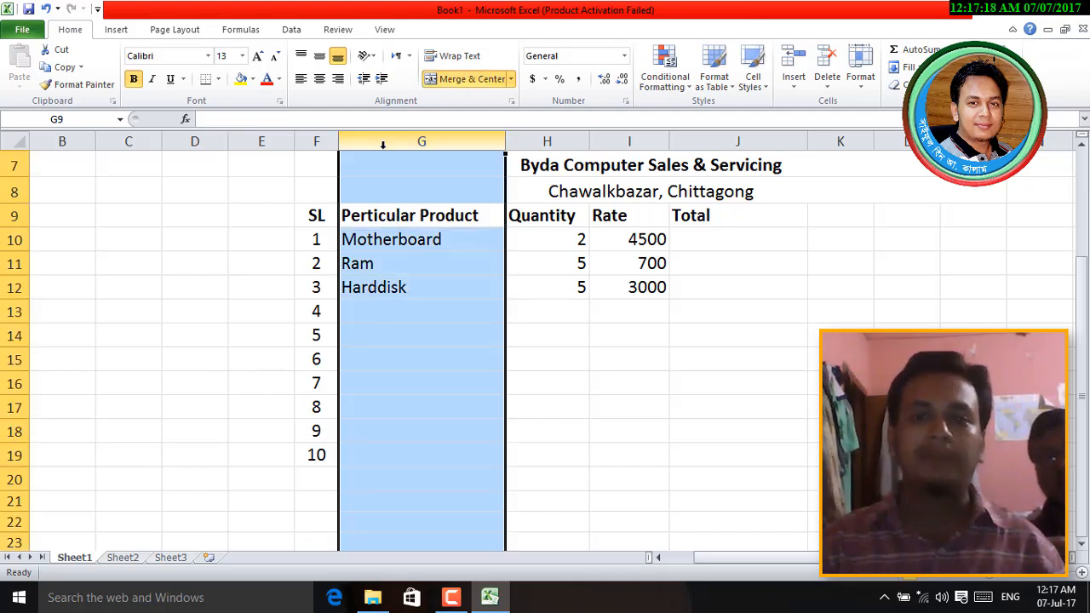
pyautogui.click(302, 79)
pyautogui.moveTo(550, 220); pyautogui.dragTo(545, 494)
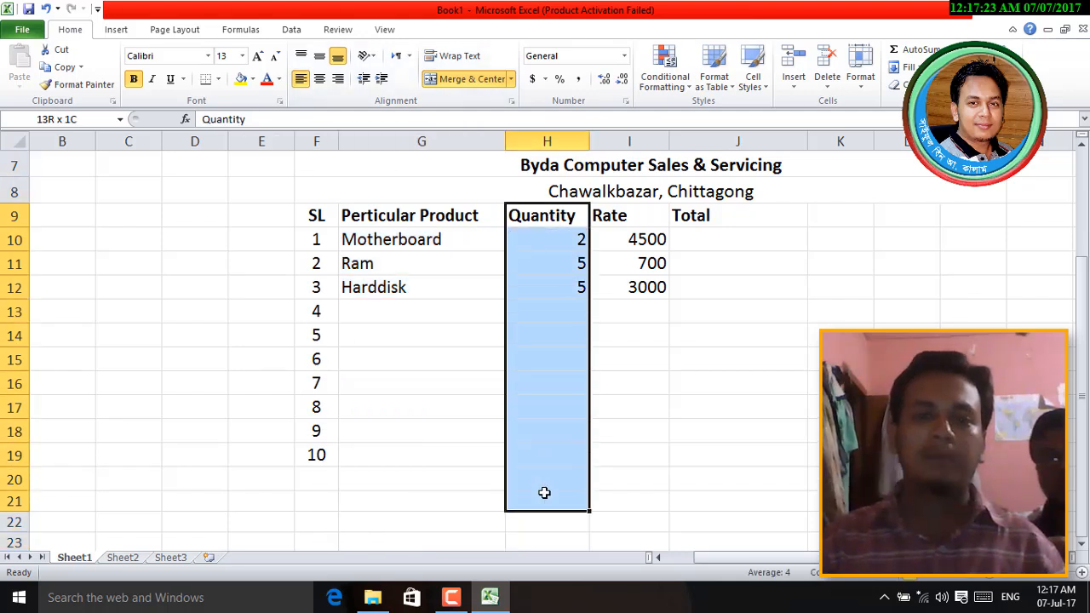
pyautogui.click(300, 79)
# - Right-align the Rate column, the Total heading, and the Total column down to row 22
pyautogui.moveTo(620, 215); pyautogui.dragTo(616, 426)
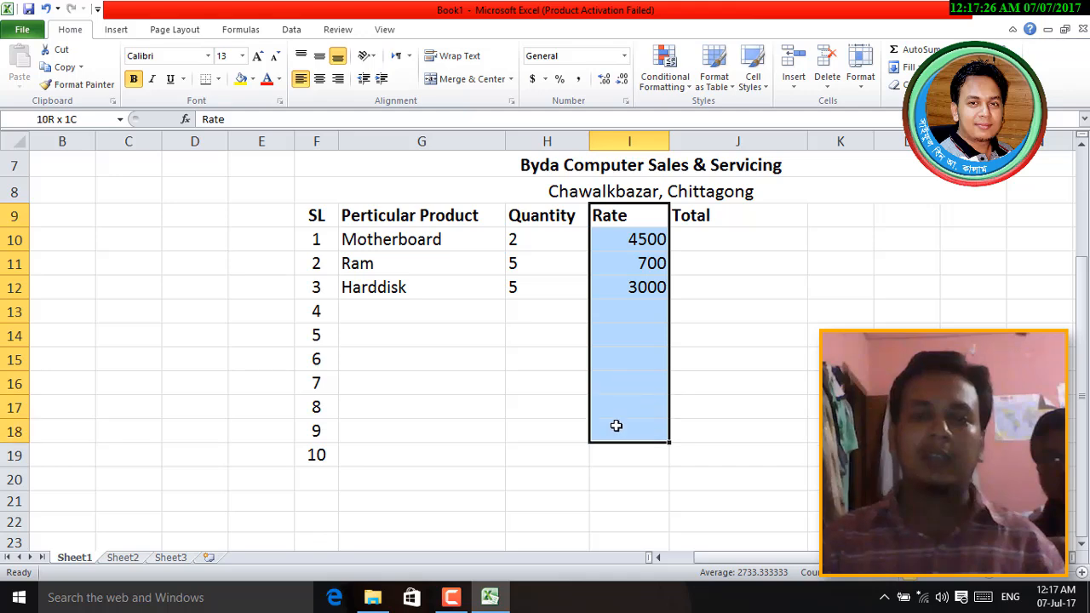
pyautogui.click(300, 80)
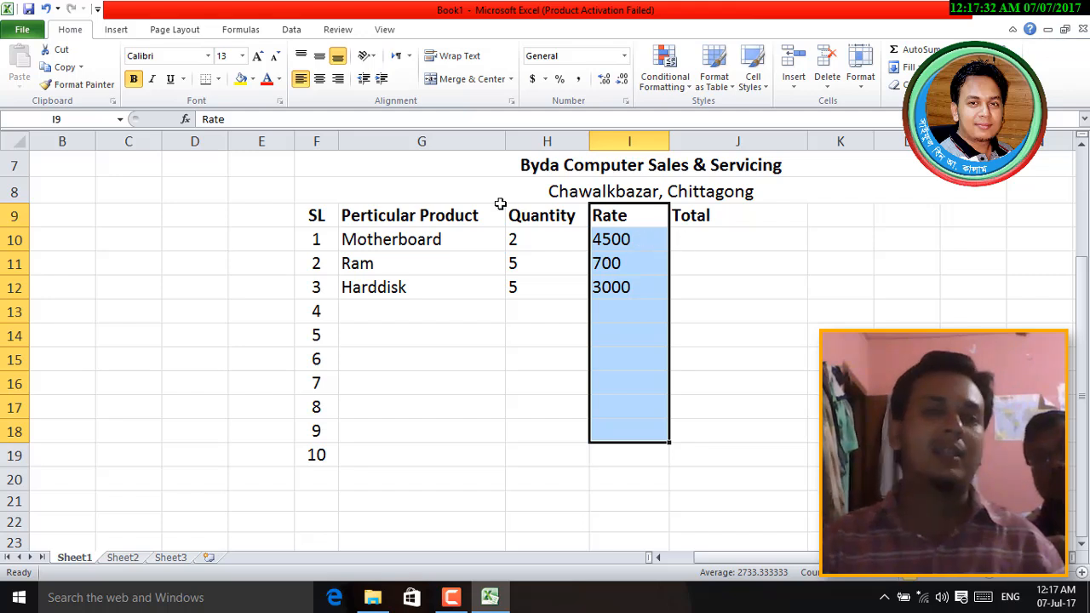
pyautogui.click(338, 79)
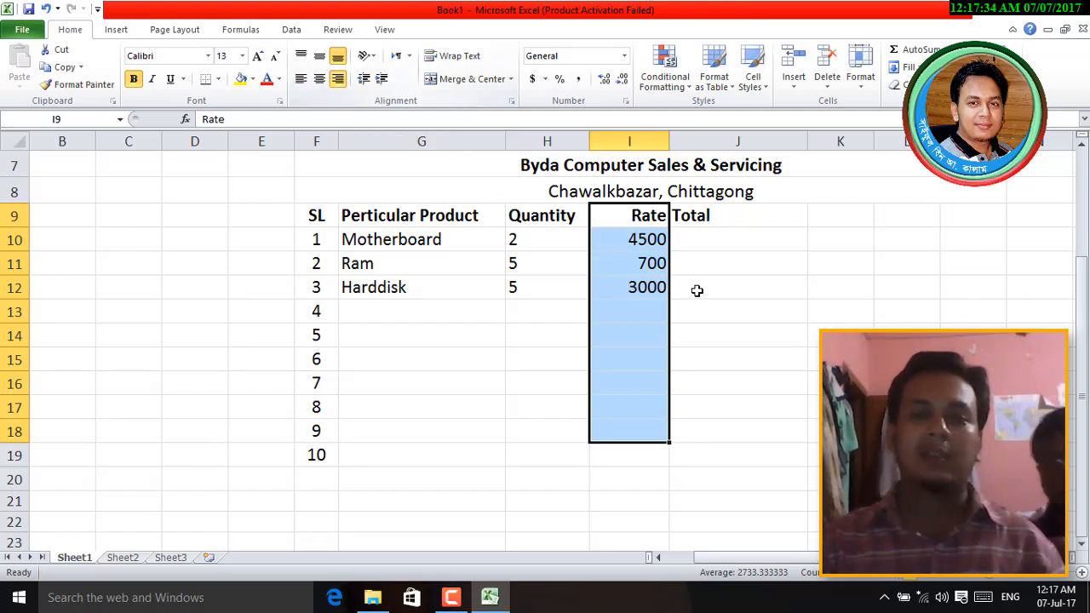
pyautogui.click(707, 219)
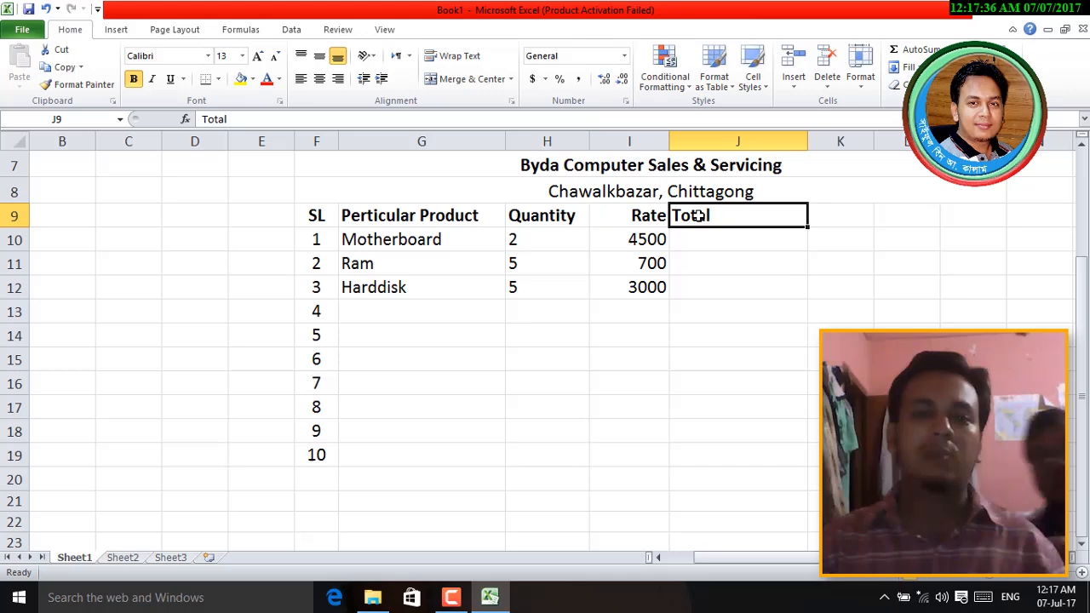
pyautogui.click(338, 79)
pyautogui.moveTo(707, 217); pyautogui.dragTo(749, 514)
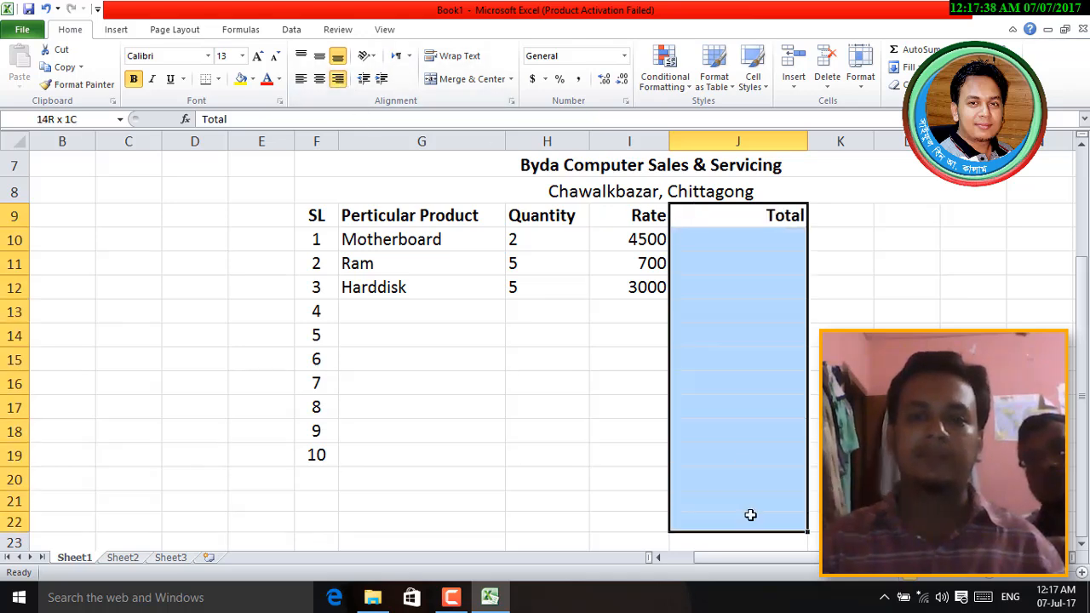
pyautogui.click(339, 79)
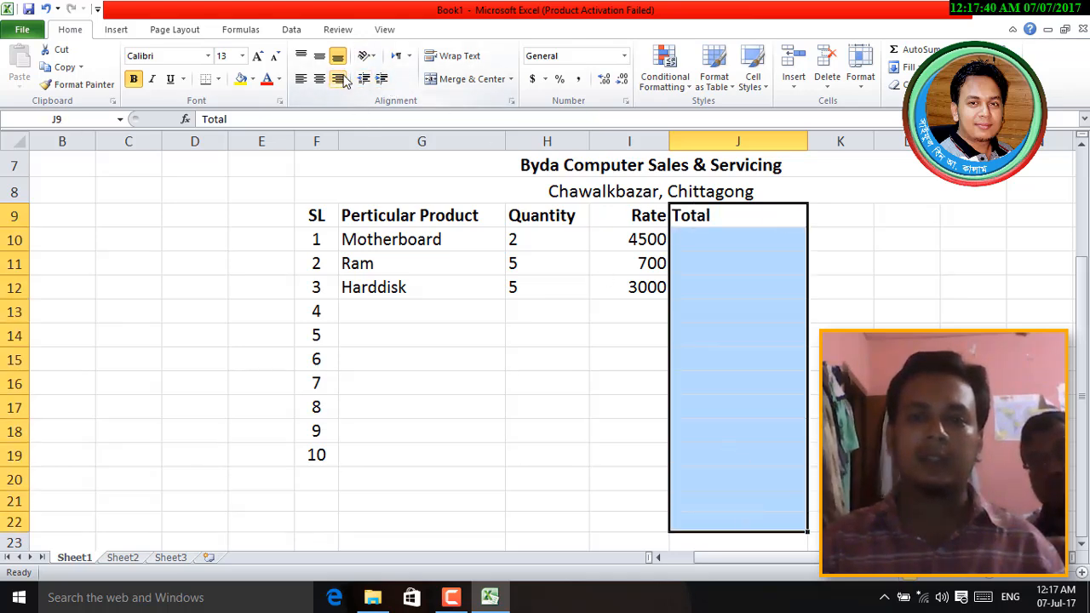
pyautogui.click(338, 79)
pyautogui.click(753, 404)
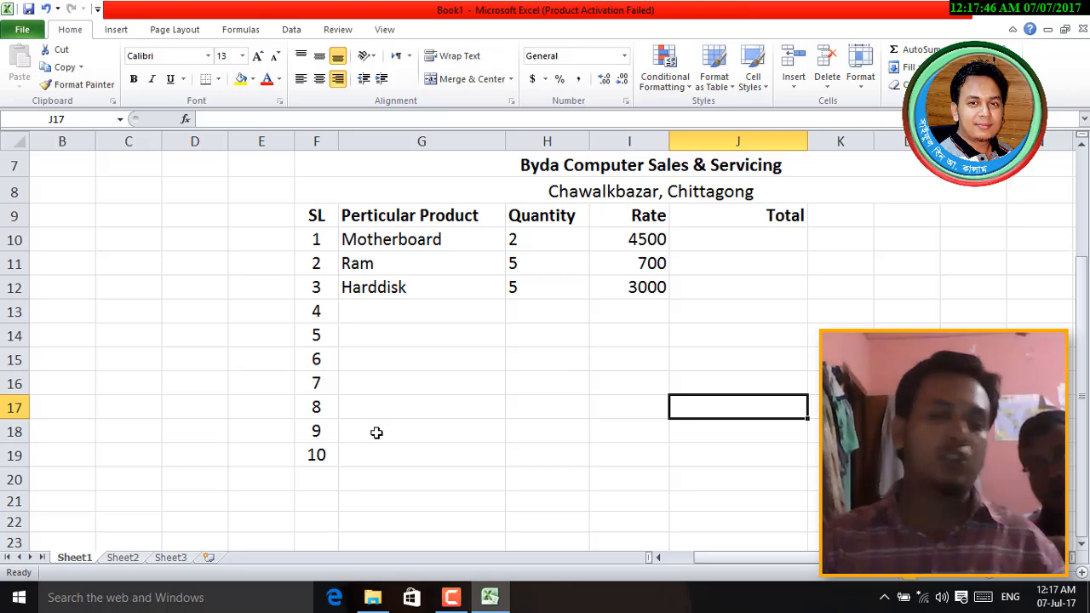
pyautogui.click(377, 311)
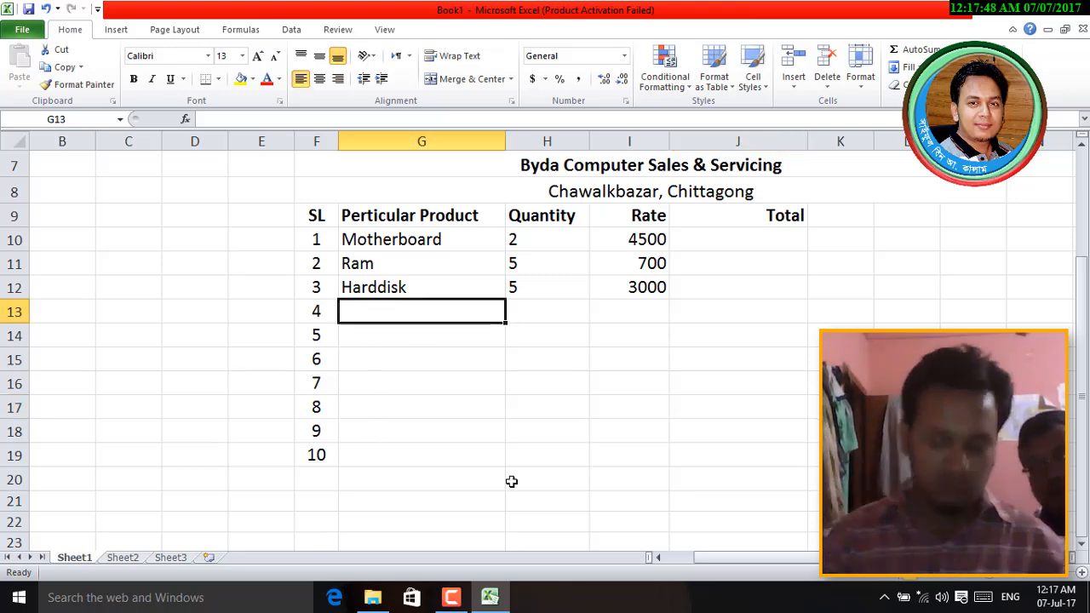
# - Enter the remaining products Computer, Keyboard, Mouse, CD through Screen, ending with Screen's rate 60
pyautogui.write('Computer')
pyautogui.press('Return')
pyautogui.write('Keyboard')
pyautogui.press('Return')
pyautogui.write('Mouse')
pyautogui.press('Return')
pyautogui.write('CD')
pyautogui.press('Return')
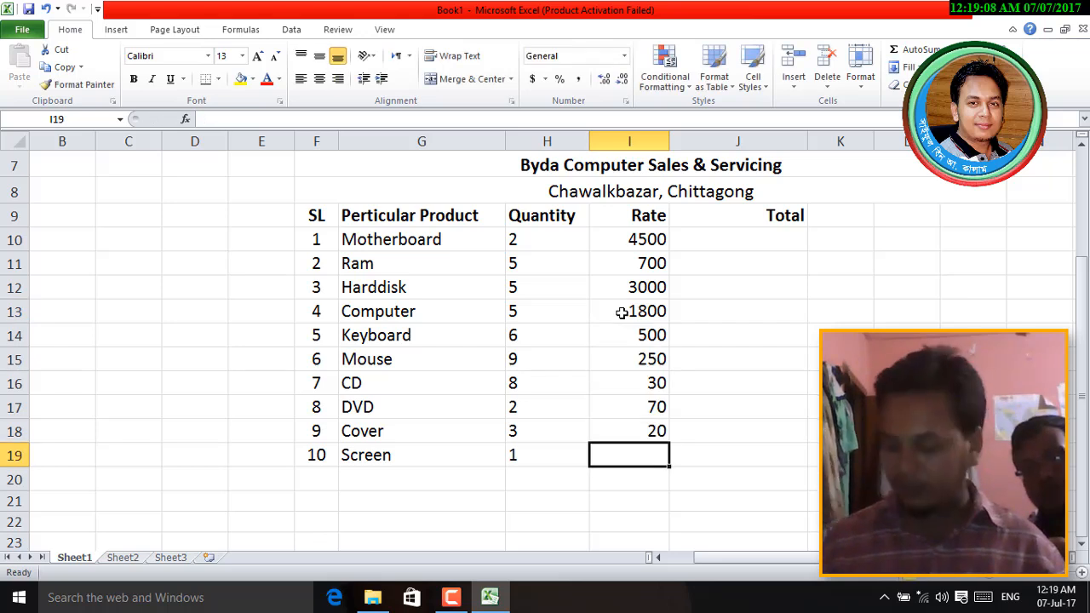
pyautogui.write('60')
pyautogui.press('Return')
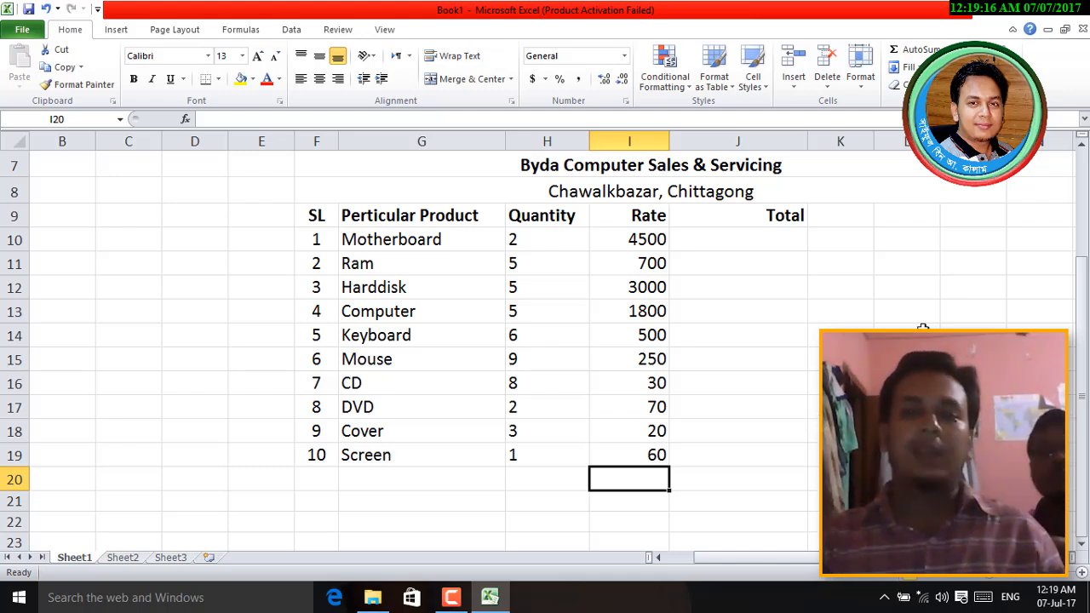
pyautogui.click(780, 240)
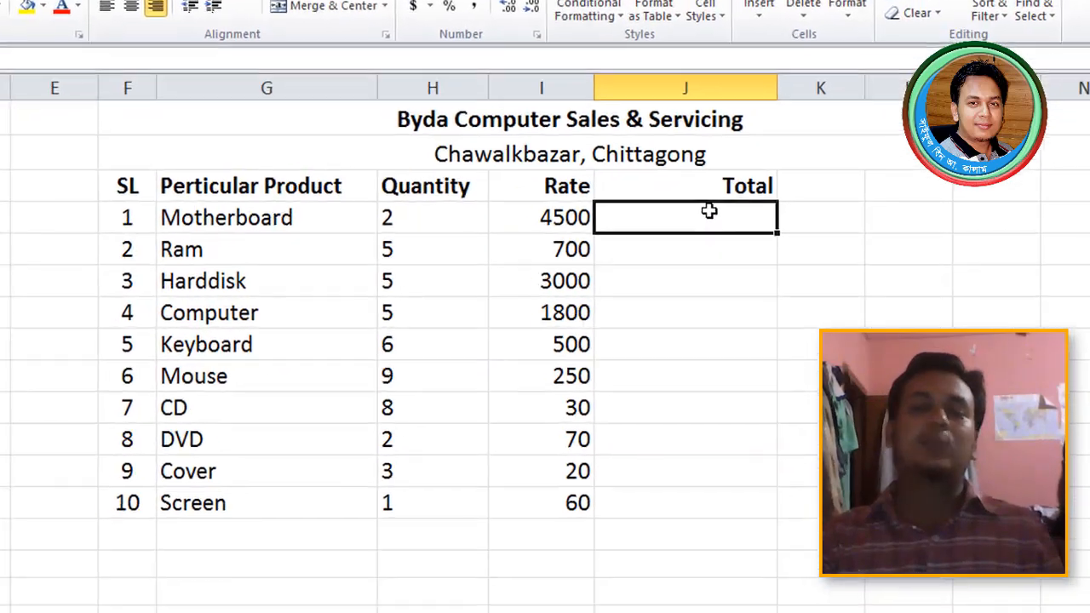
pyautogui.click(380, 216)
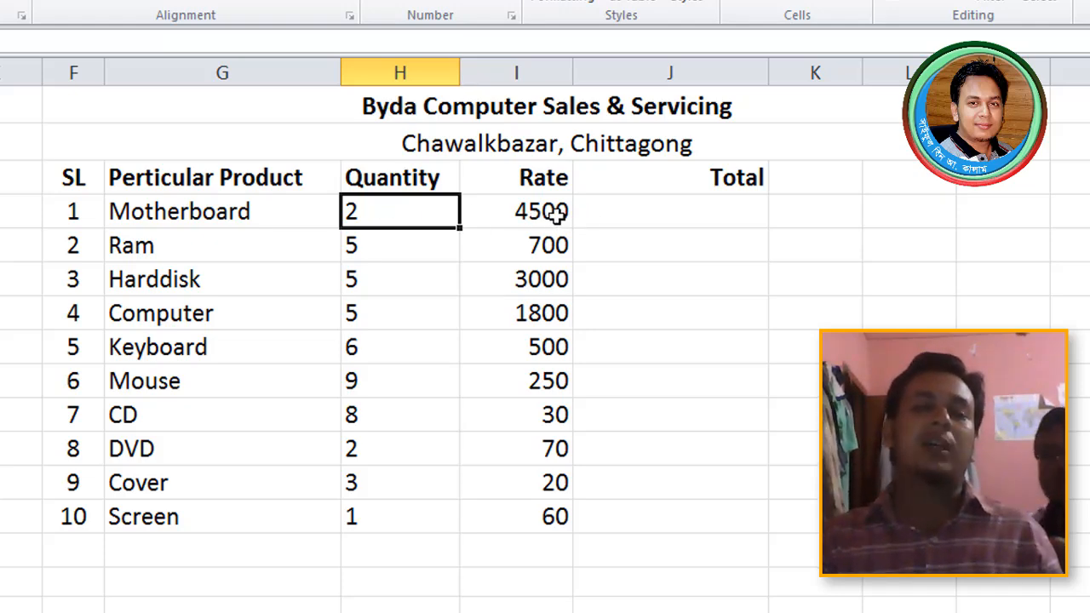
# - Enter =H10*I10 in J10 so the Motherboard Total shows 9000
pyautogui.click(654, 211)
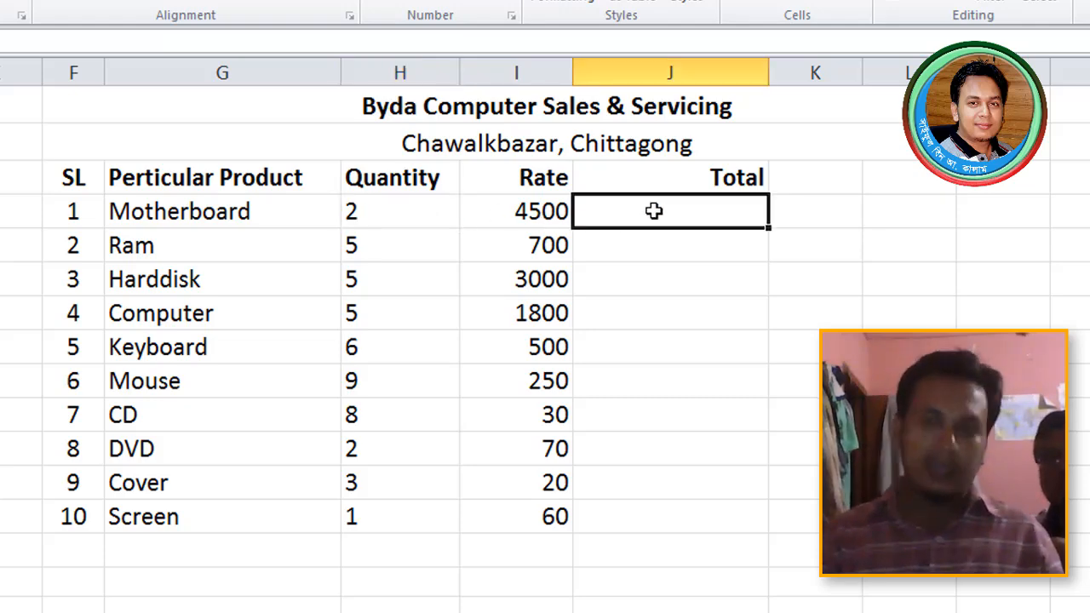
pyautogui.write('=')
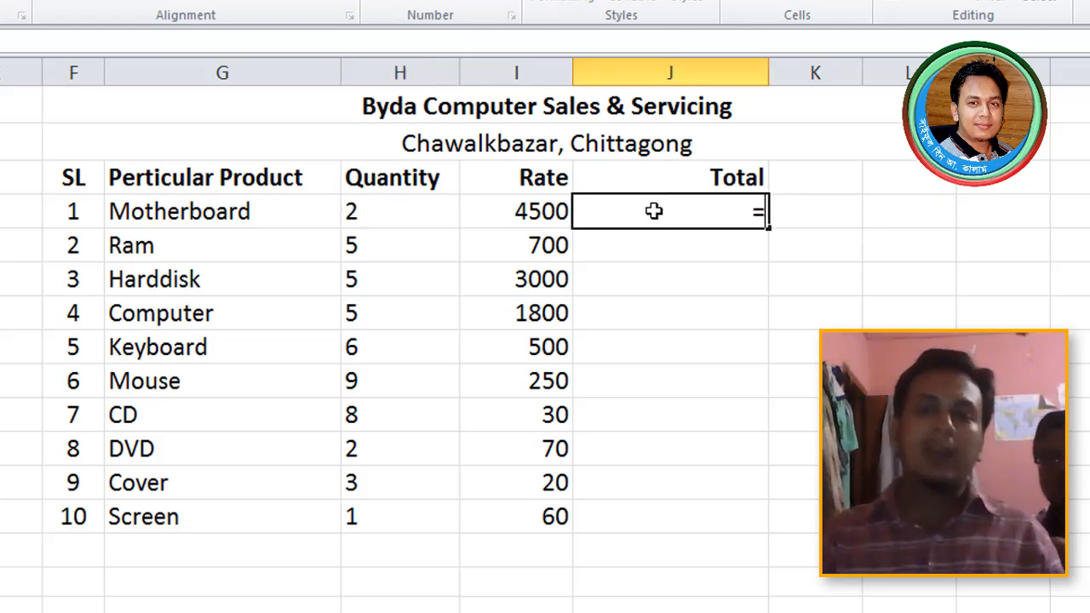
pyautogui.click(395, 213)
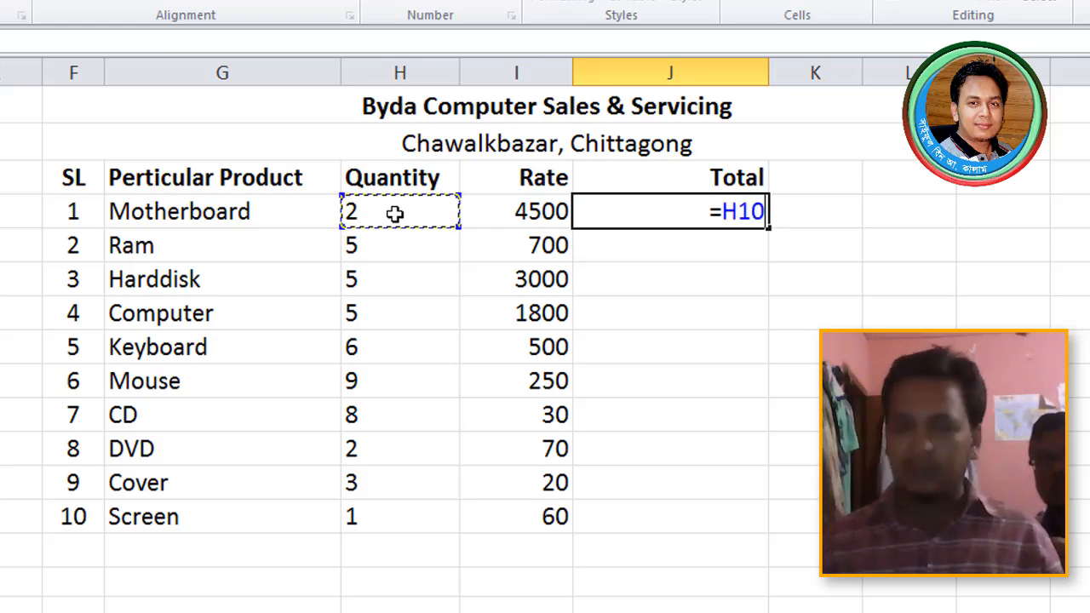
pyautogui.write('*')
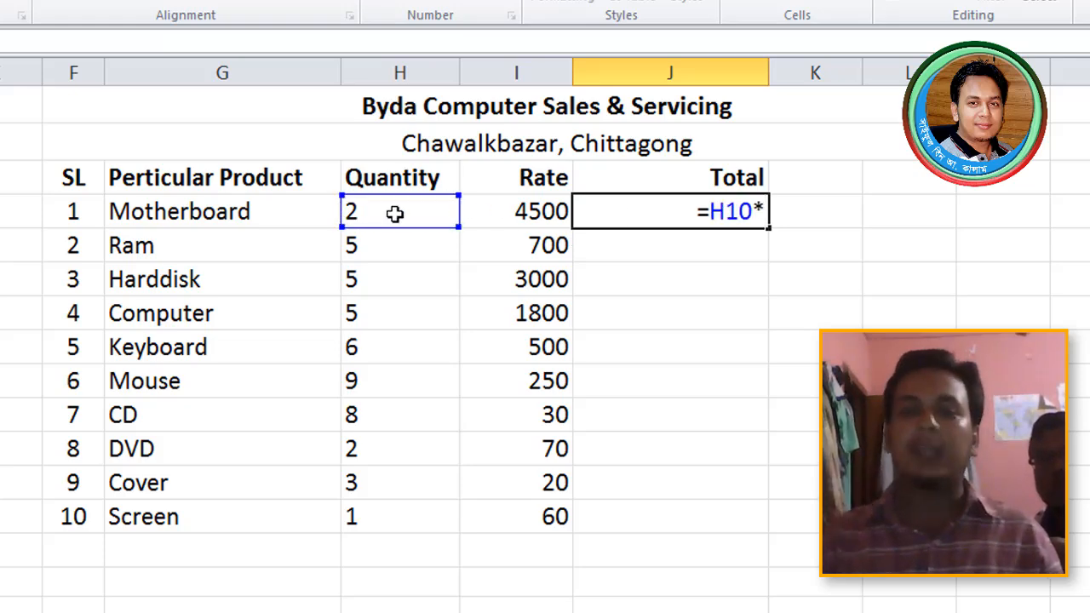
pyautogui.click(535, 213)
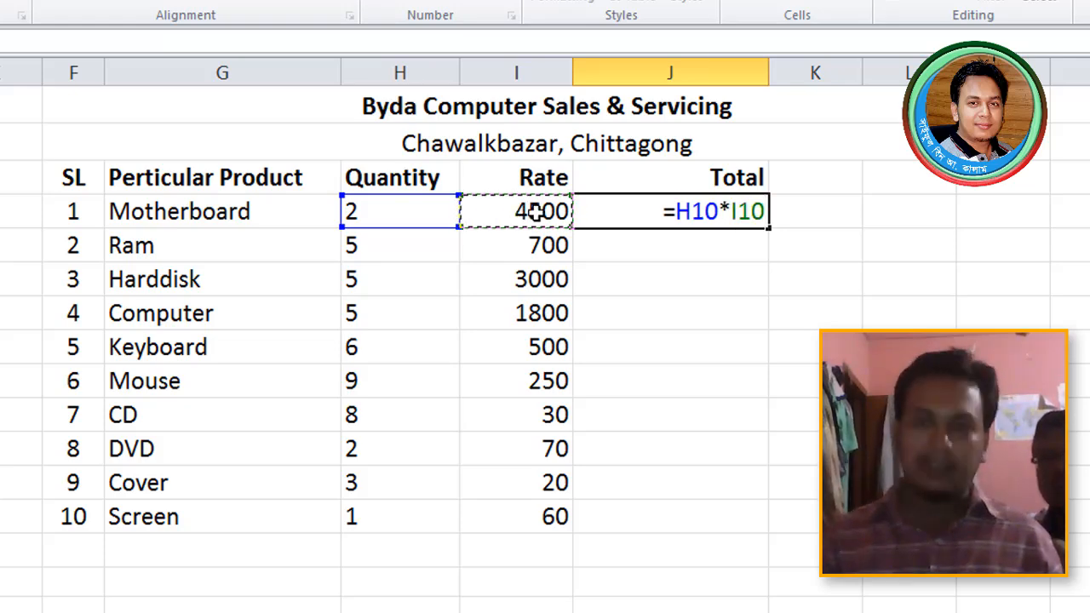
pyautogui.press('Return')
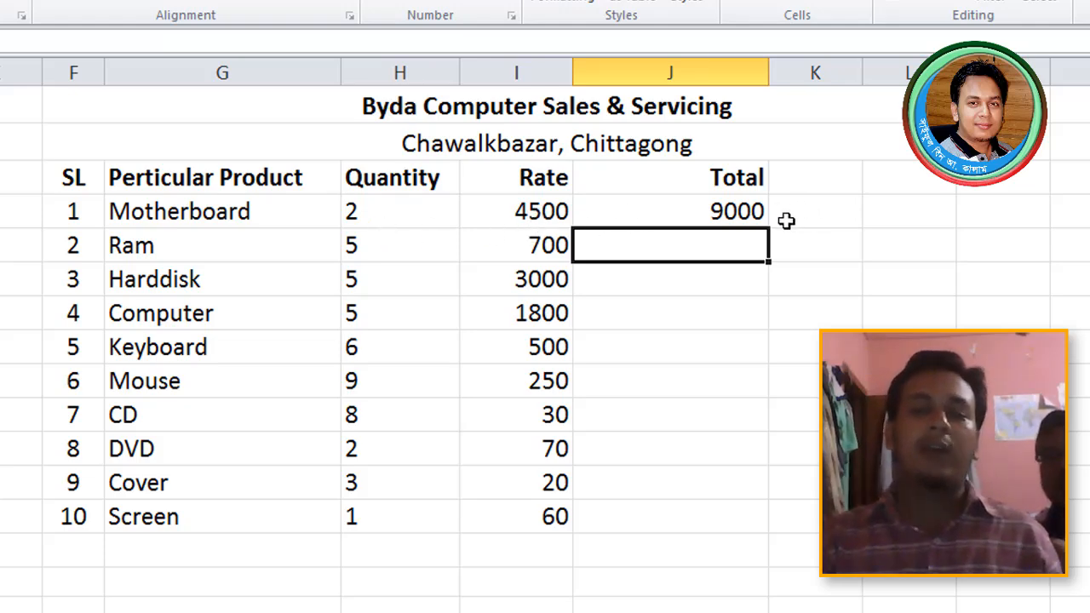
pyautogui.click(755, 213)
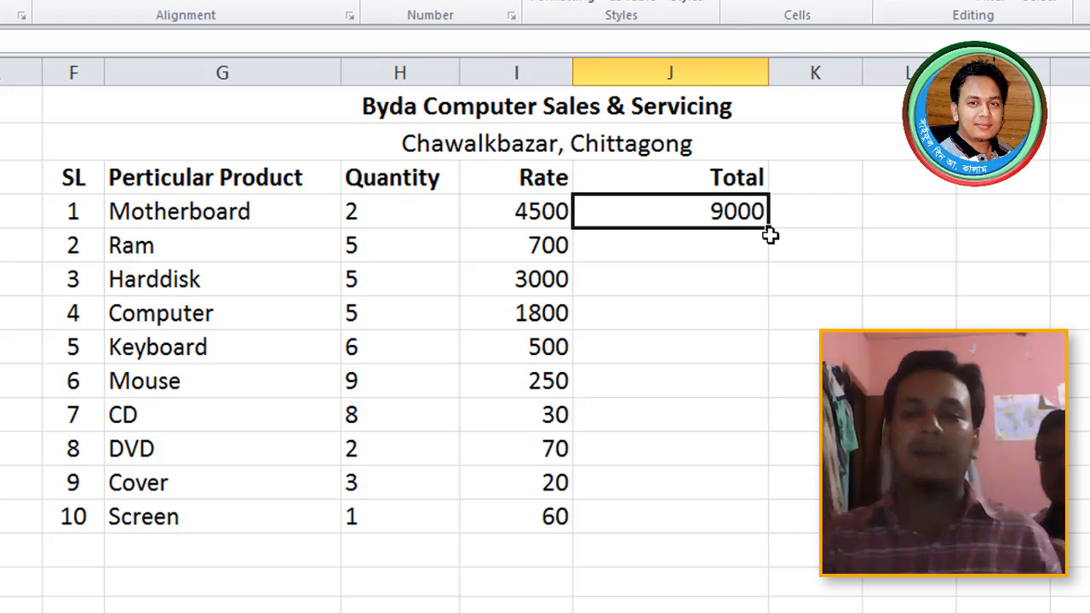
# - Fill J10's Quantity×Rate formula down to J19 and inspect the copied formulas
pyautogui.moveTo(770, 228); pyautogui.dragTo(757, 530)
pyautogui.click(908, 482)
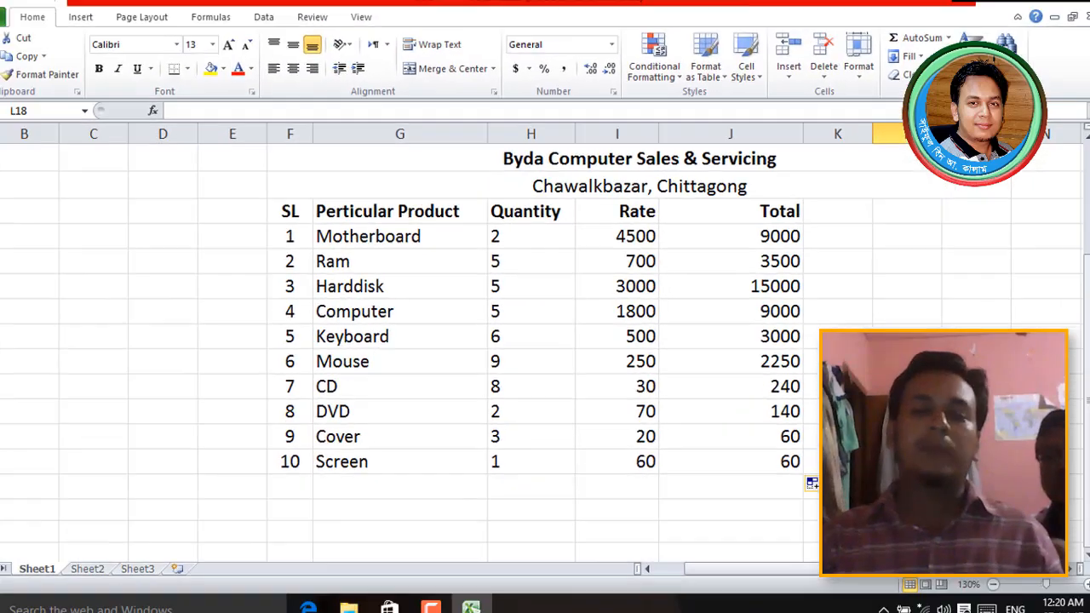
pyautogui.scroll(-2, 545, 340)
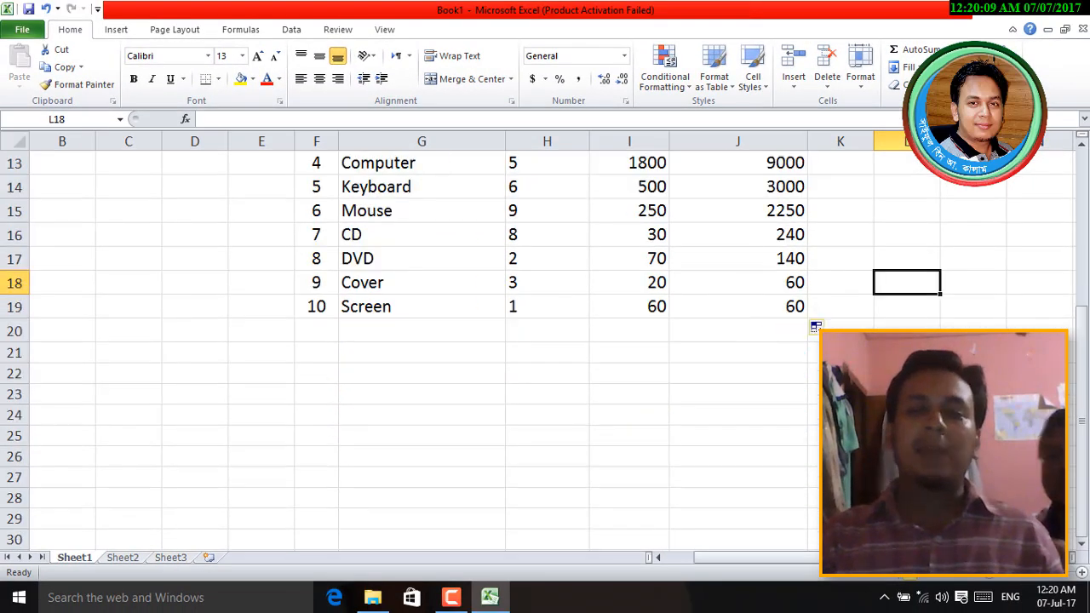
pyautogui.click(785, 307)
pyautogui.scroll(3, 792, 315)
pyautogui.doubleClick(786, 307)
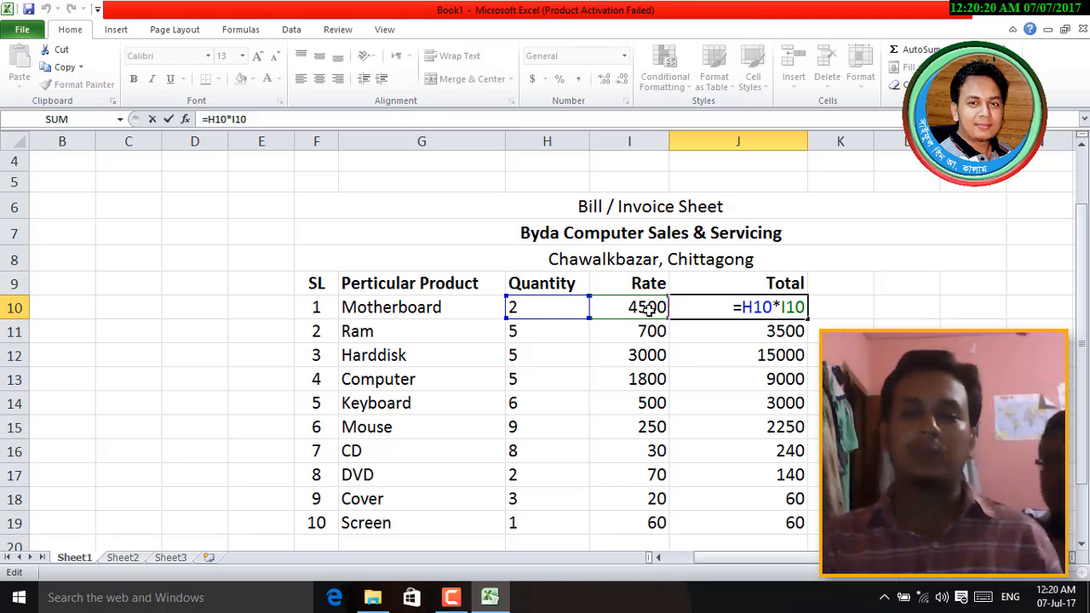
pyautogui.press('Return')
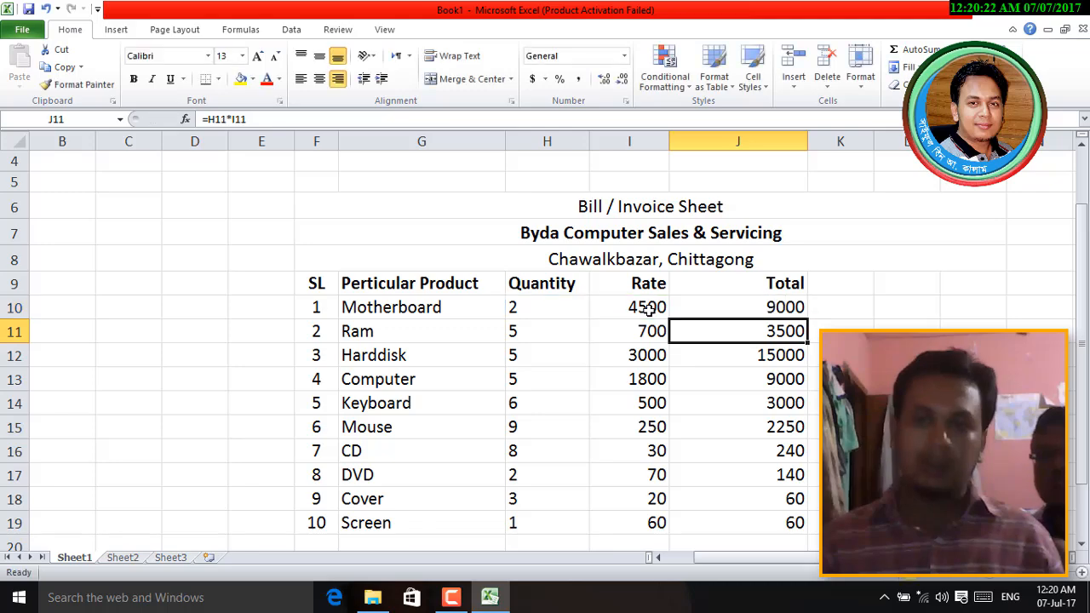
# - Change the Computer rate to 1900, then to 19000
pyautogui.click(645, 379)
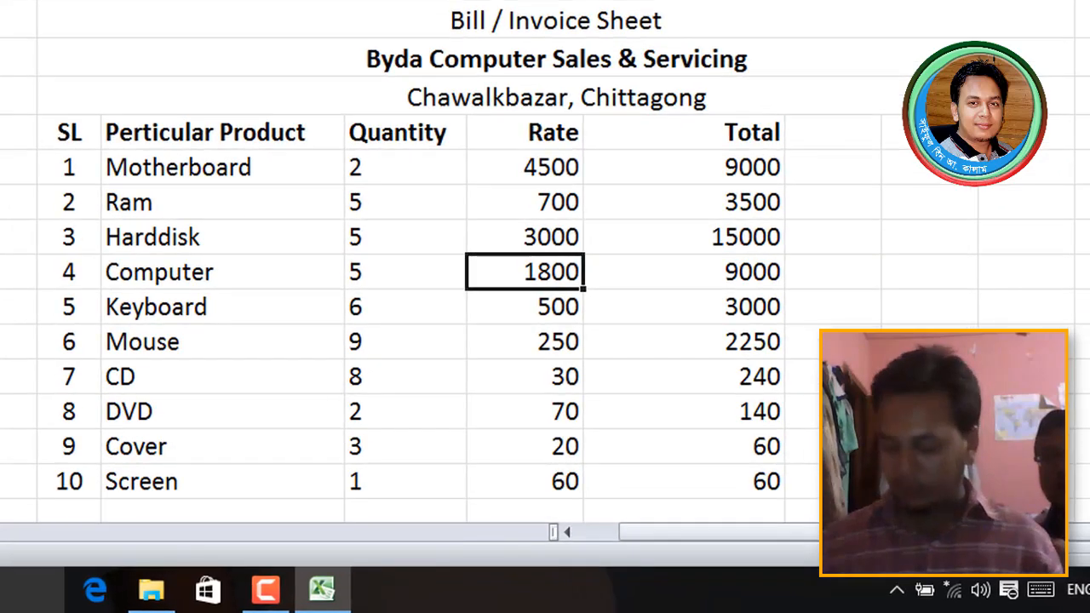
pyautogui.write('1902')
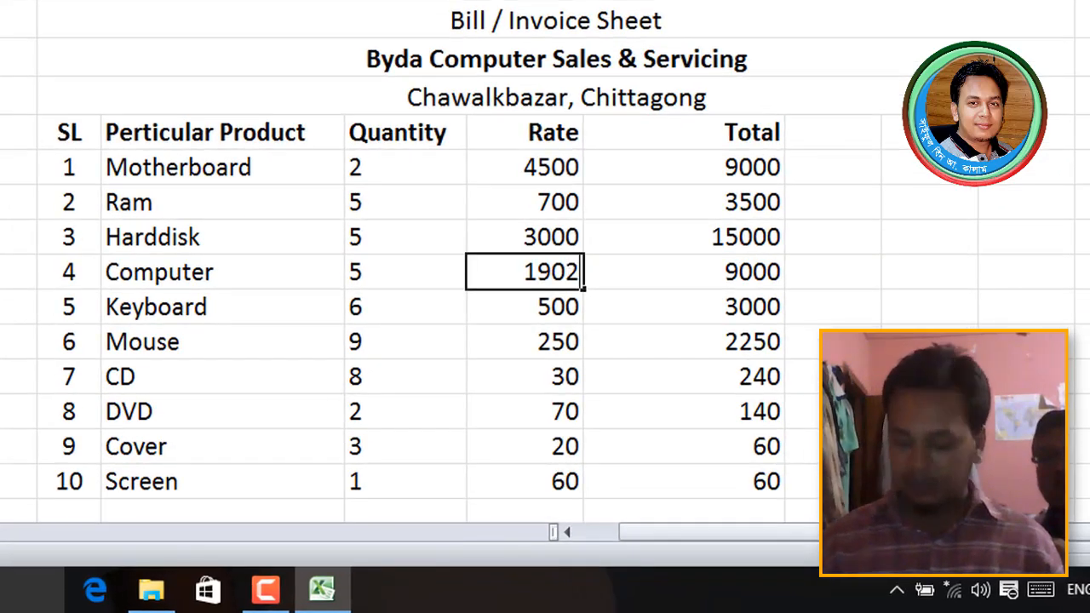
pyautogui.press('BackSpace')
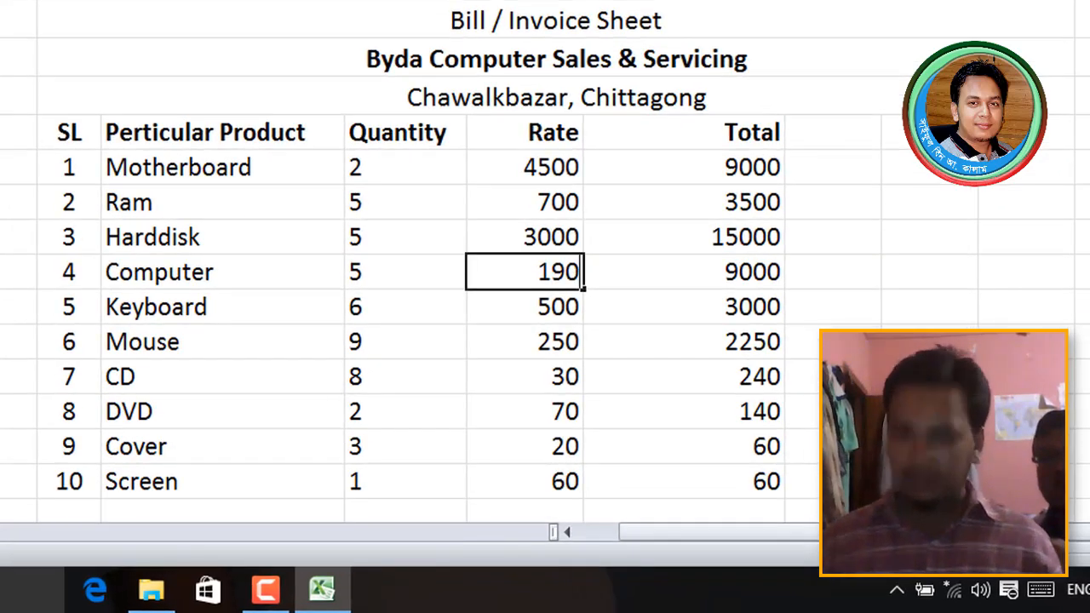
pyautogui.write('0')
pyautogui.press('Return')
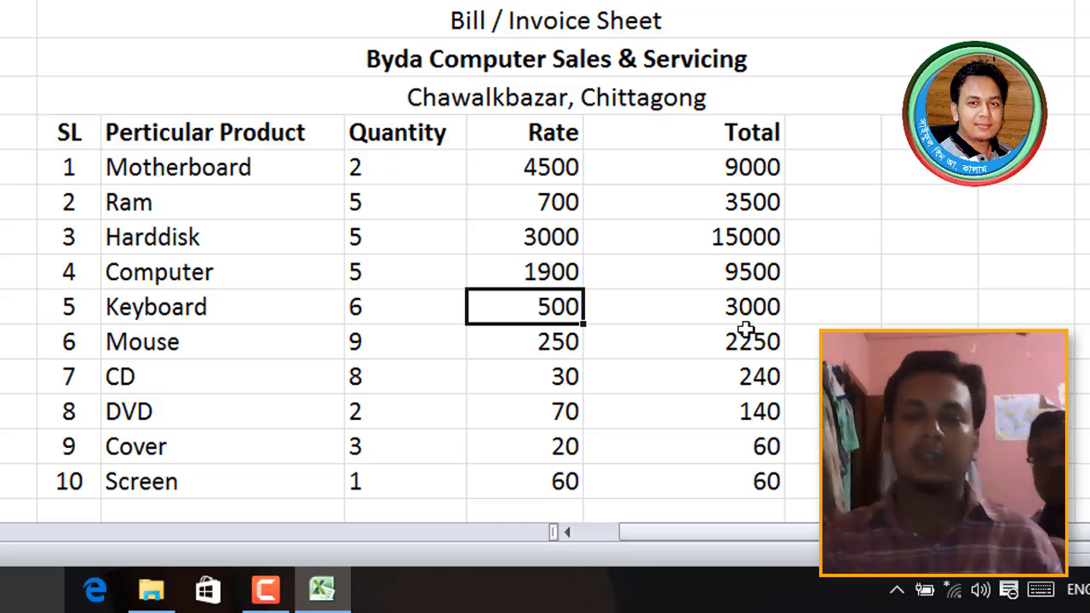
pyautogui.click(524, 275)
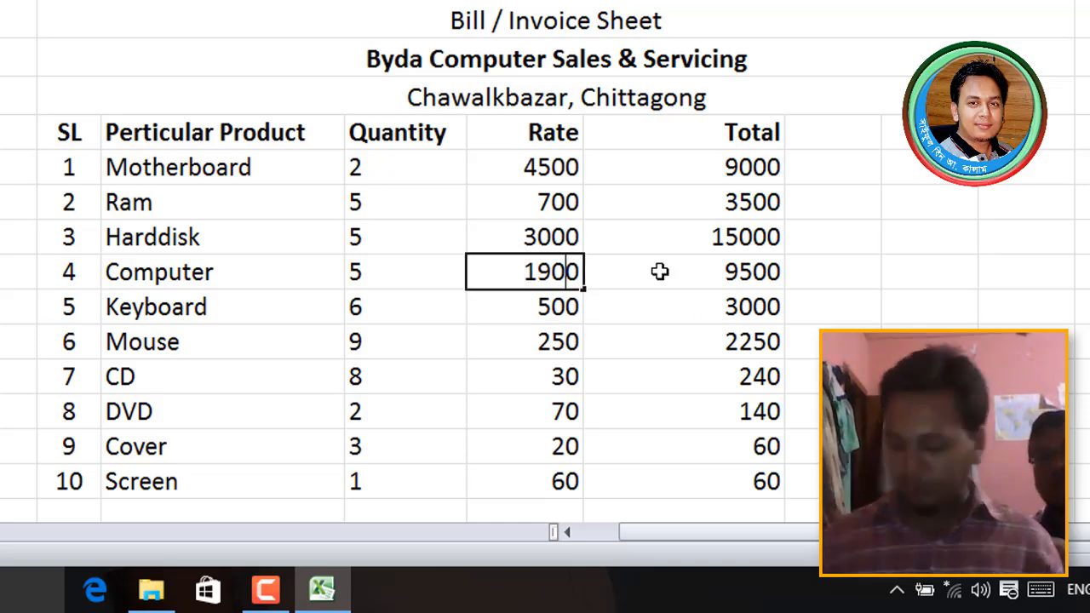
pyautogui.write('0')
pyautogui.press('Return')
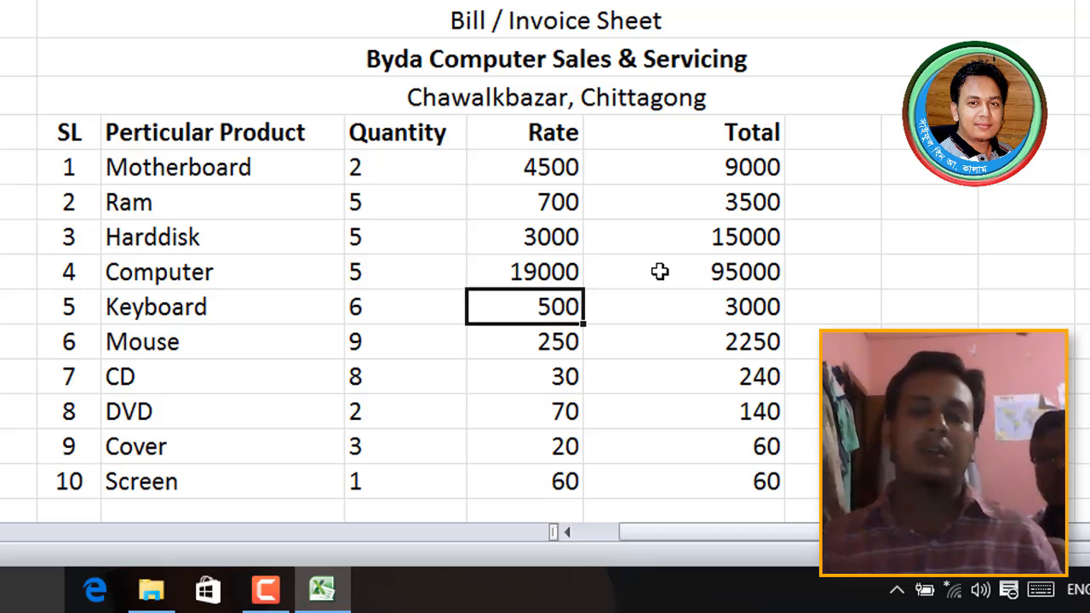
# - Set the Cover rate to 40 and the DVD quantity to 6, checking the recalculated totals
pyautogui.scroll(-2, 660, 270)
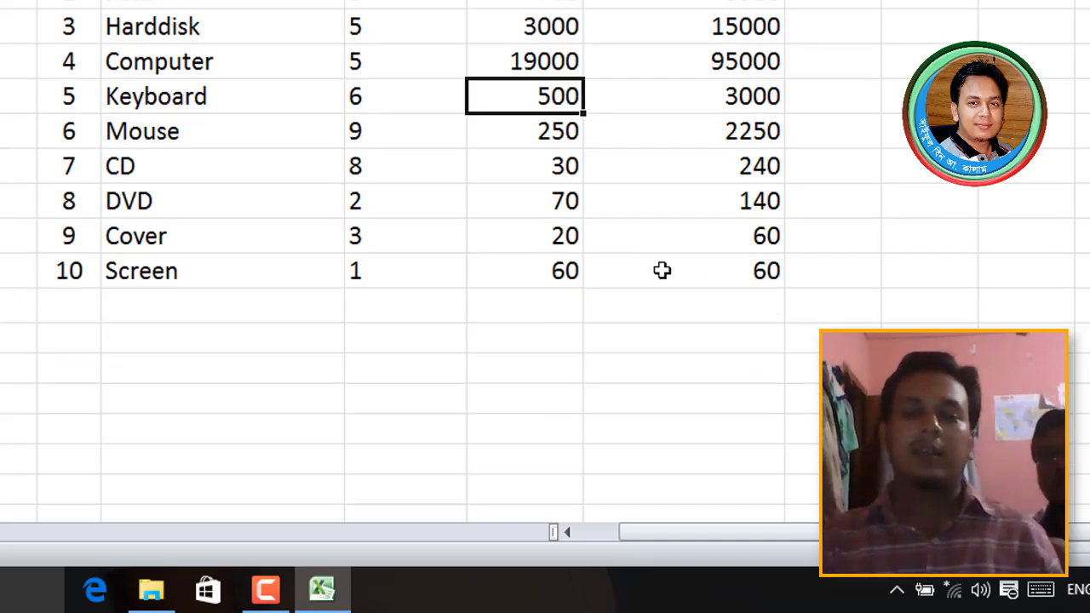
pyautogui.click(540, 239)
pyautogui.write('40')
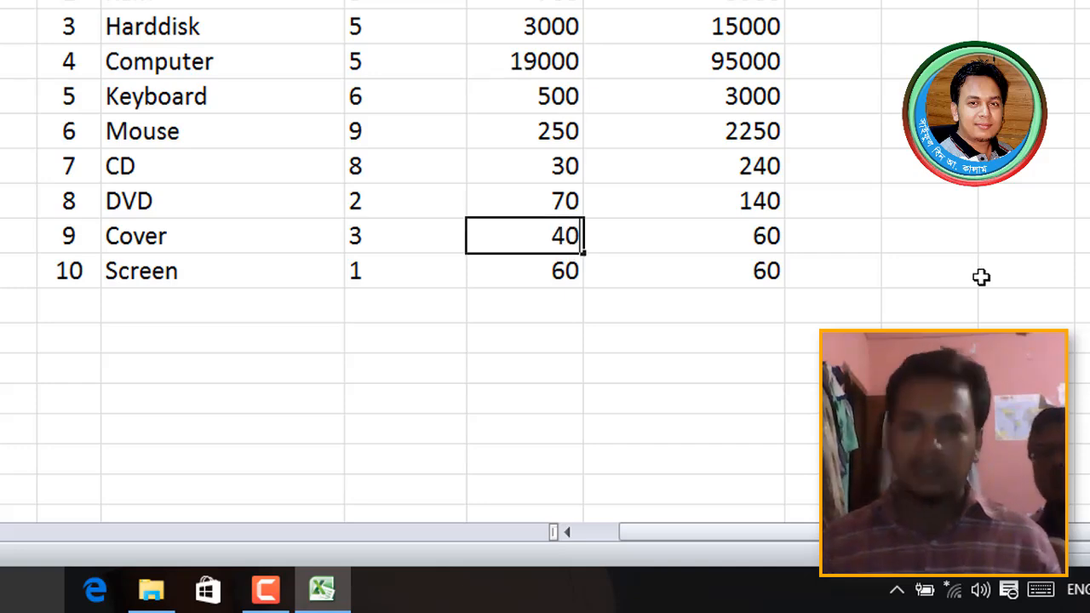
pyautogui.press('Return')
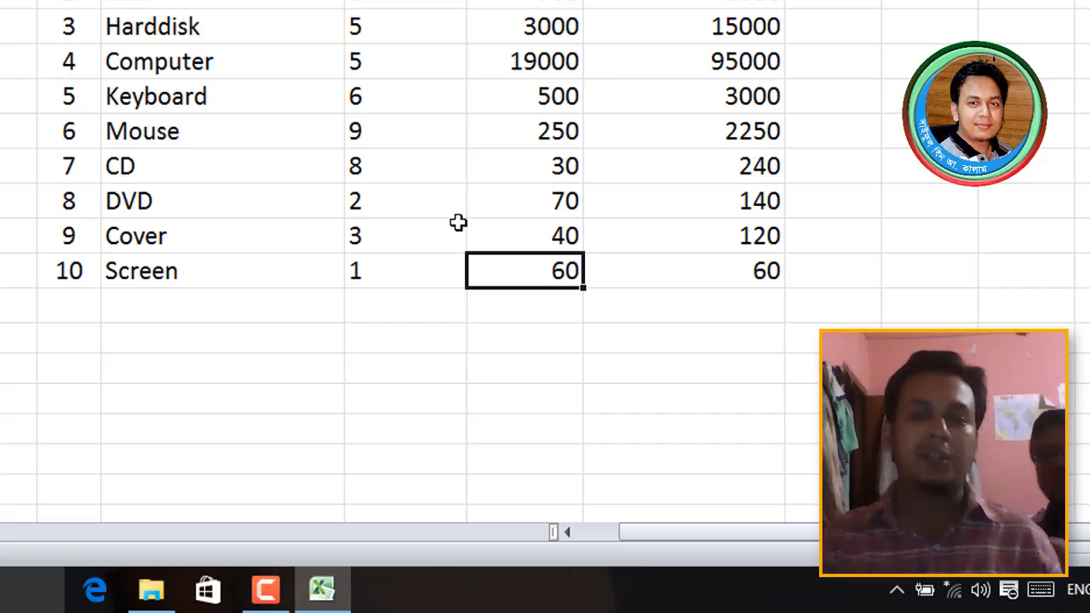
pyautogui.click(414, 204)
pyautogui.write('6')
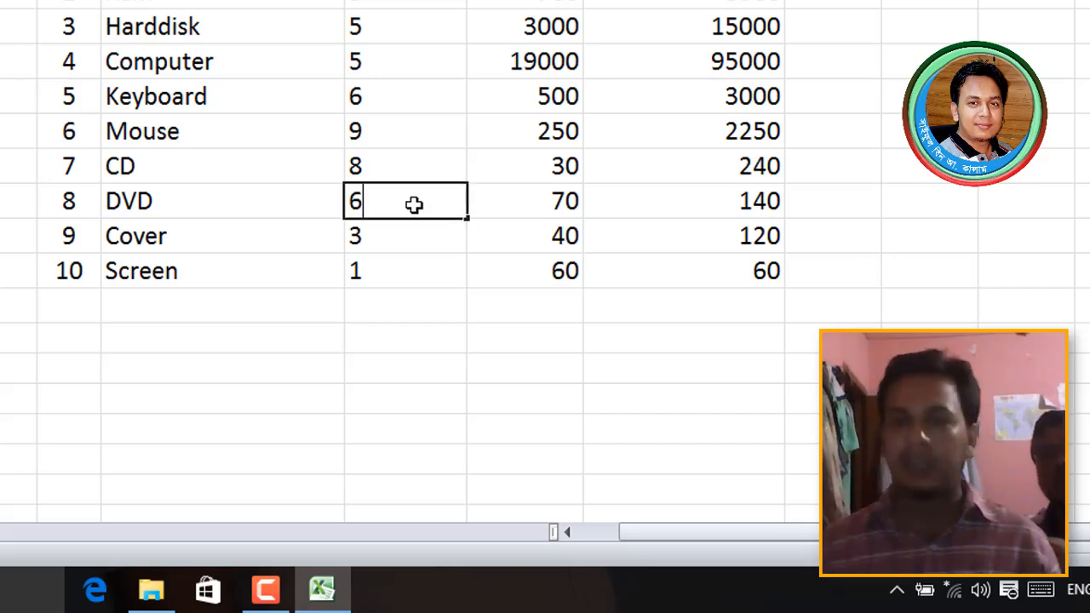
pyautogui.press('Return')
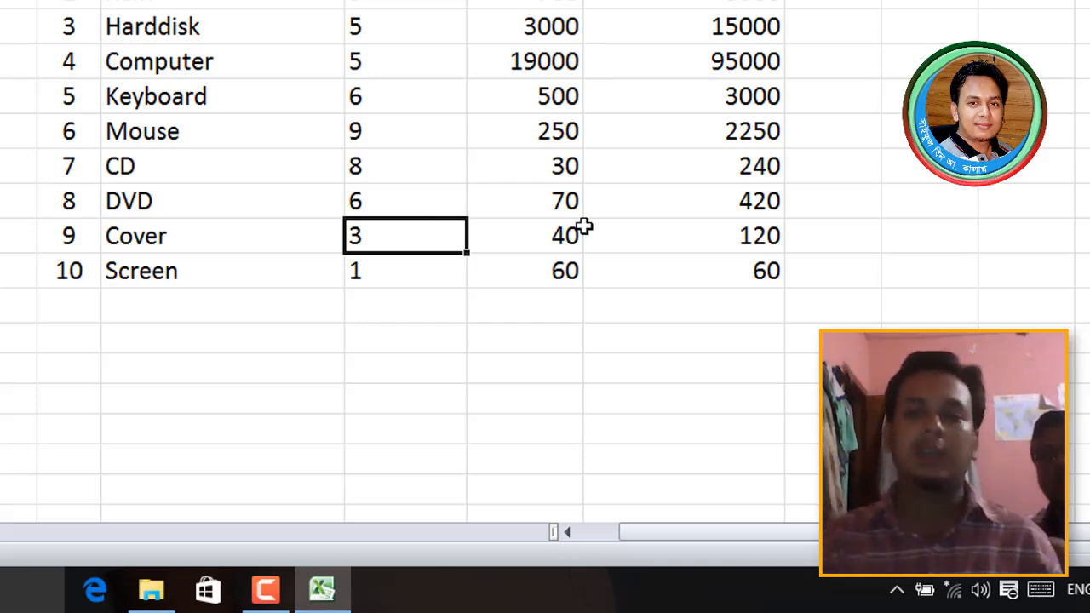
pyautogui.click(776, 200)
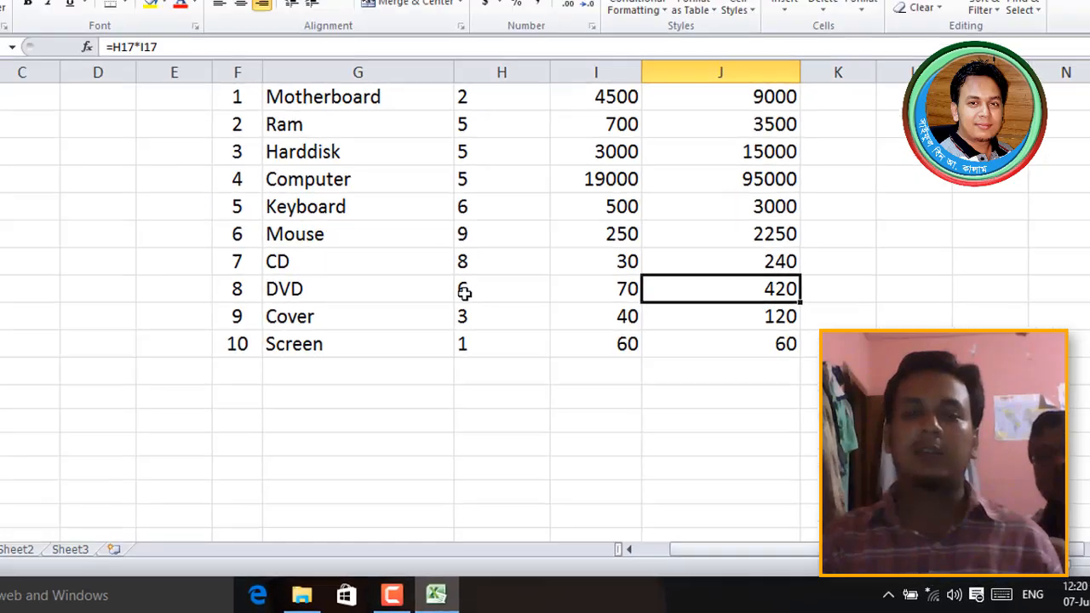
# - Change the DVD quantity in H17 to 12 so its Total recalculates to 840
pyautogui.click(358, 204)
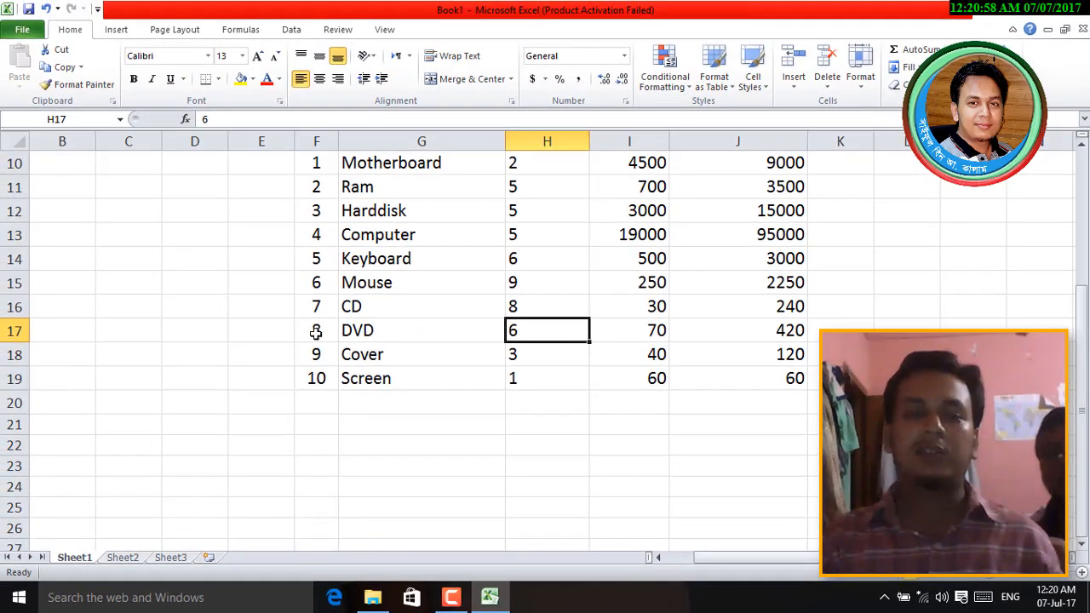
pyautogui.click(14, 330)
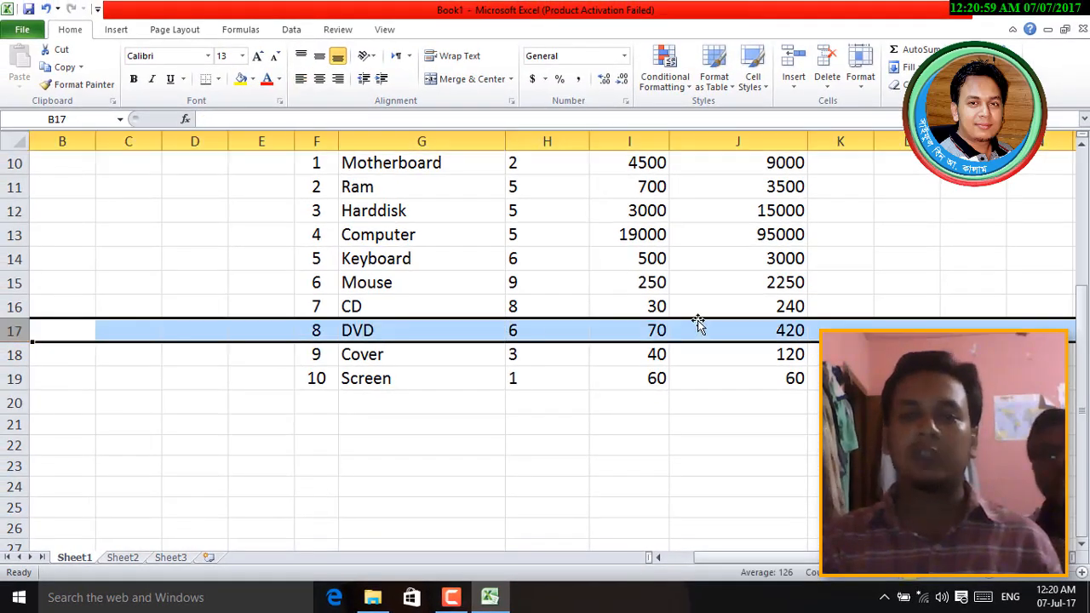
pyautogui.click(525, 336)
pyautogui.write('12')
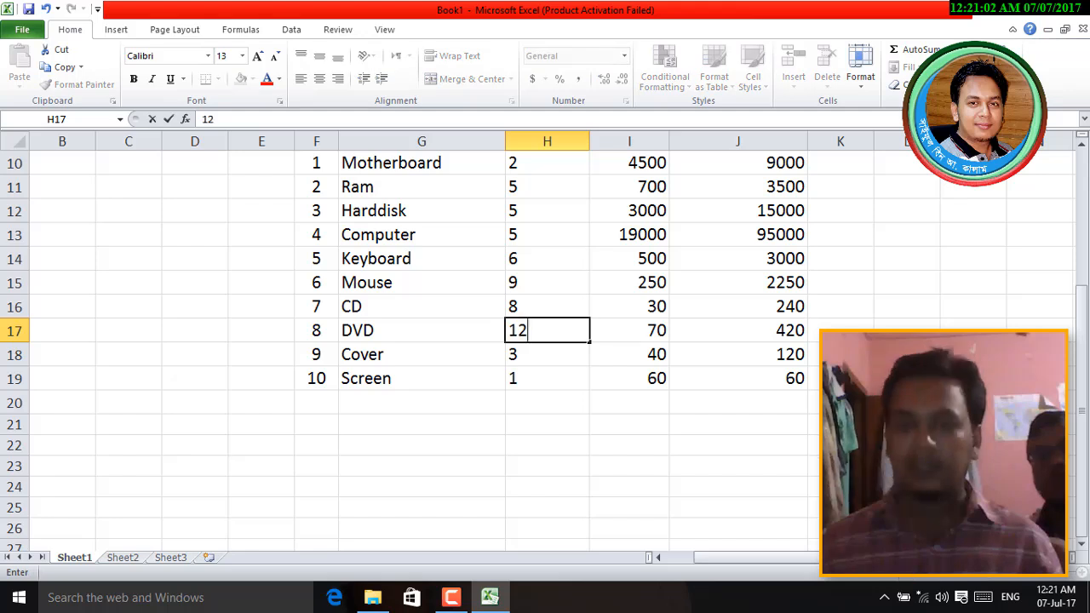
pyautogui.press('Return')
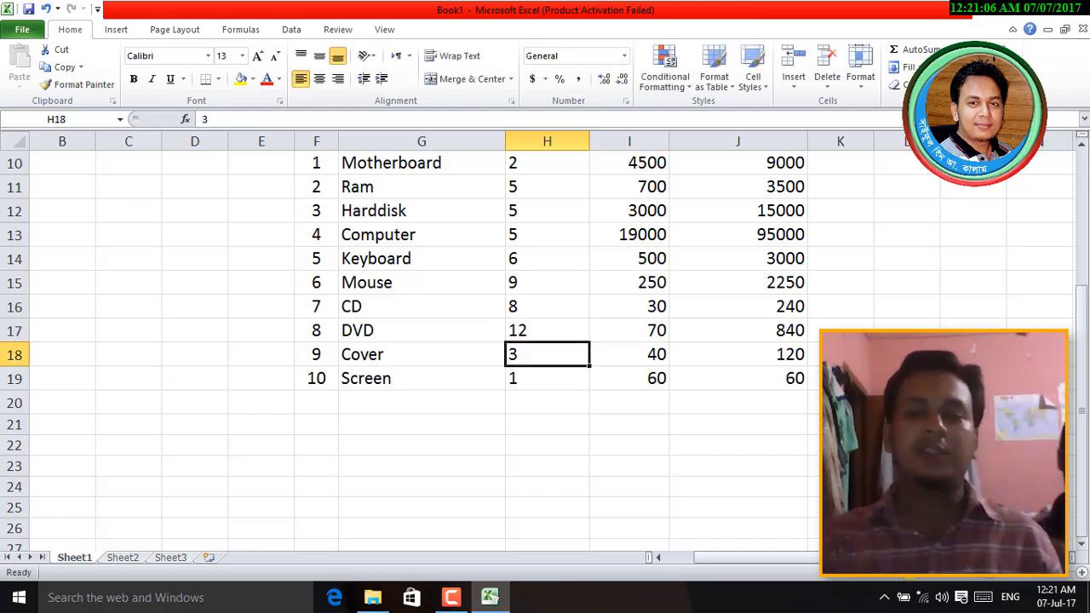
pyautogui.scroll(2, 545, 341)
pyautogui.scroll(-3, 545, 341)
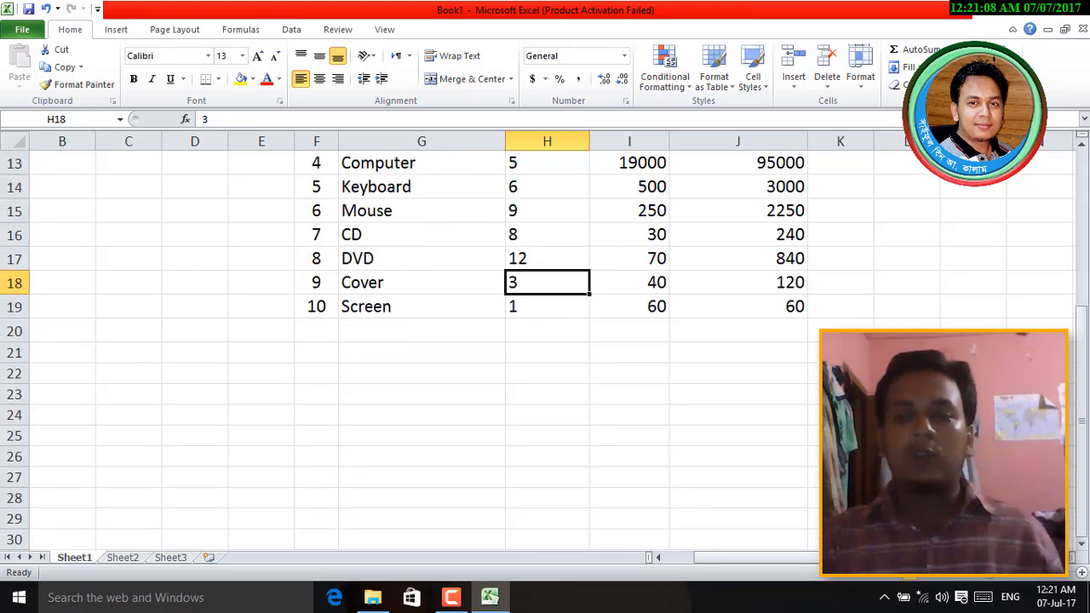
# - Copy the Total formula down to J25 and continue serial numbers 11–15 in F20:F24
pyautogui.click(792, 310)
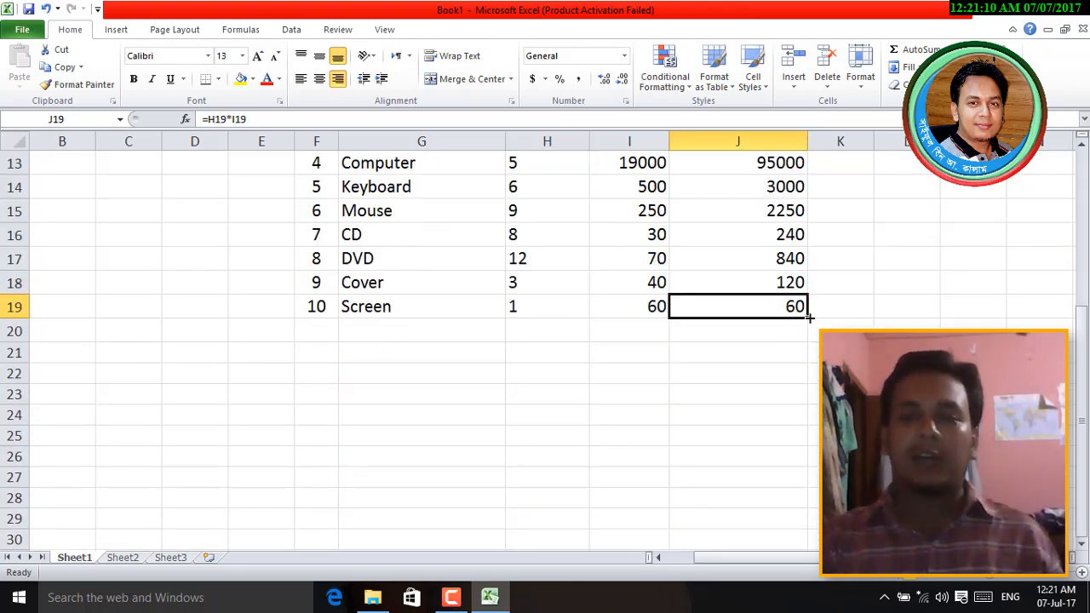
pyautogui.moveTo(809, 329); pyautogui.dragTo(801, 451)
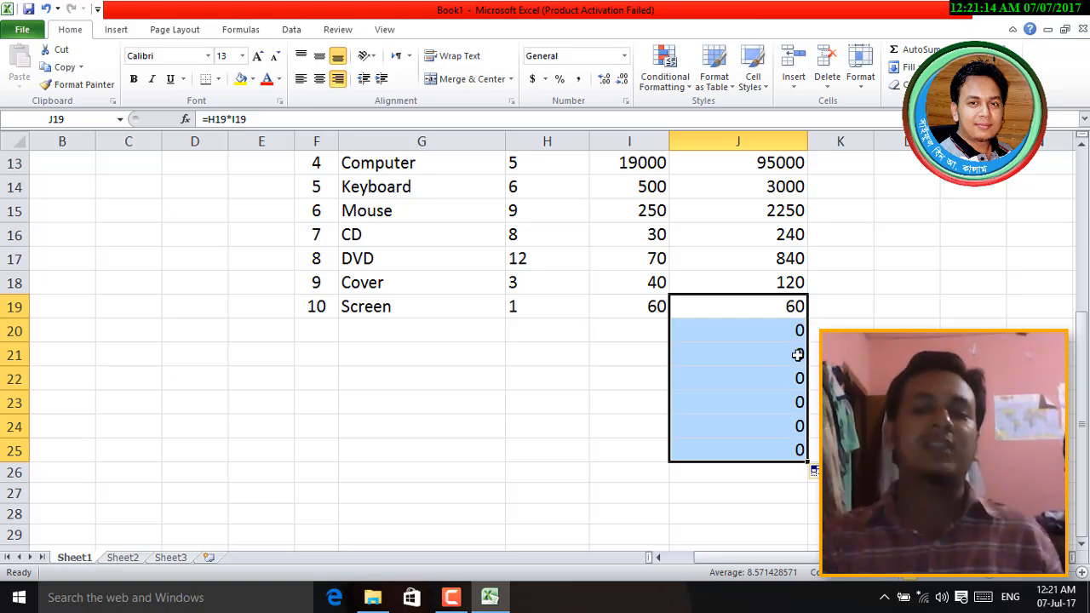
pyautogui.click(318, 331)
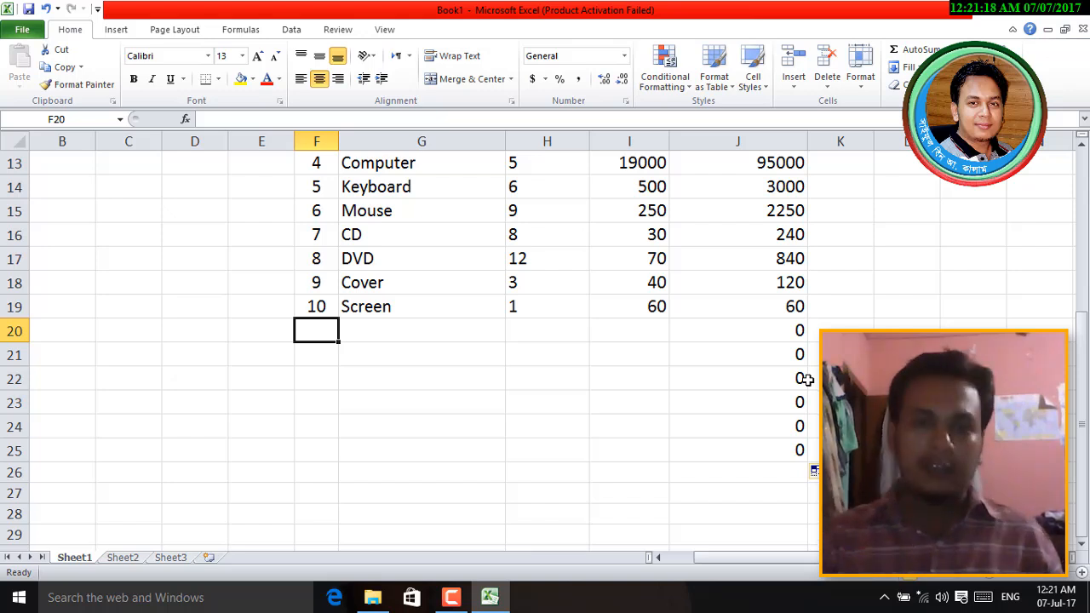
pyautogui.click(312, 306)
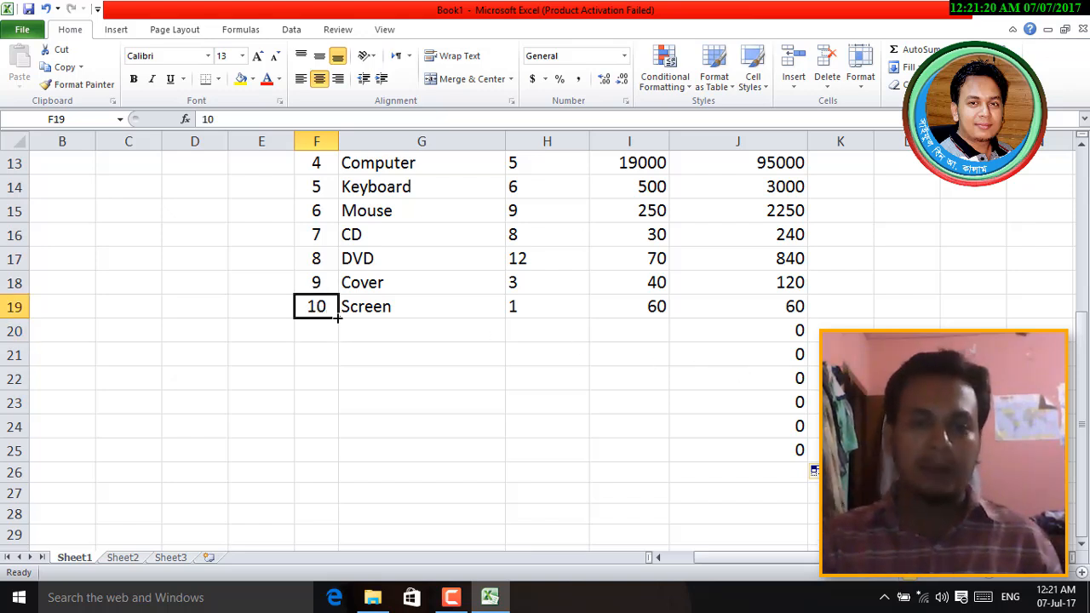
pyautogui.moveTo(338, 318); pyautogui.dragTo(338, 434)
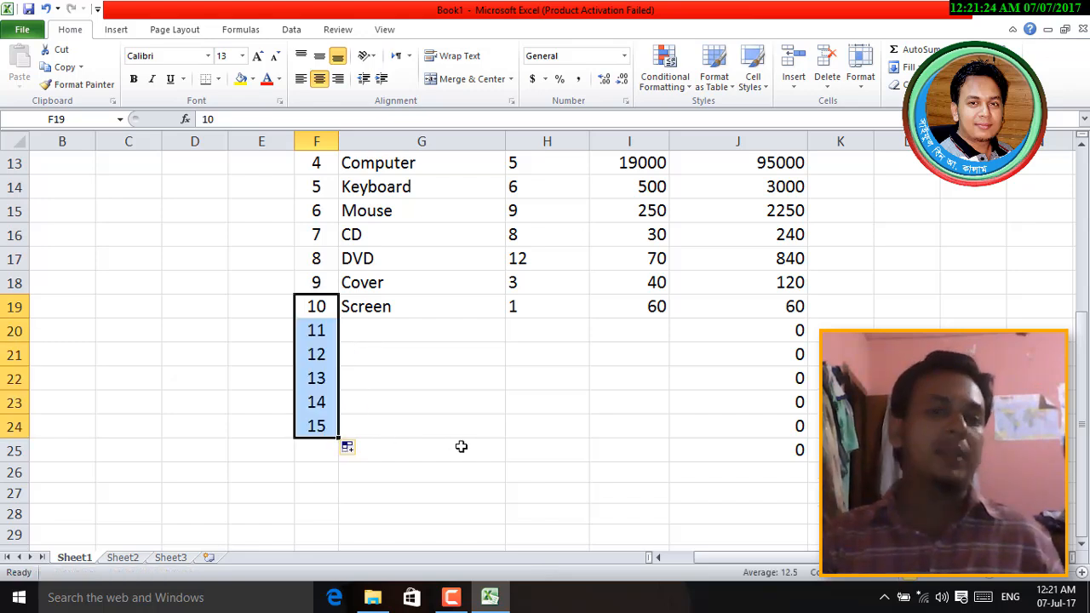
pyautogui.click(383, 333)
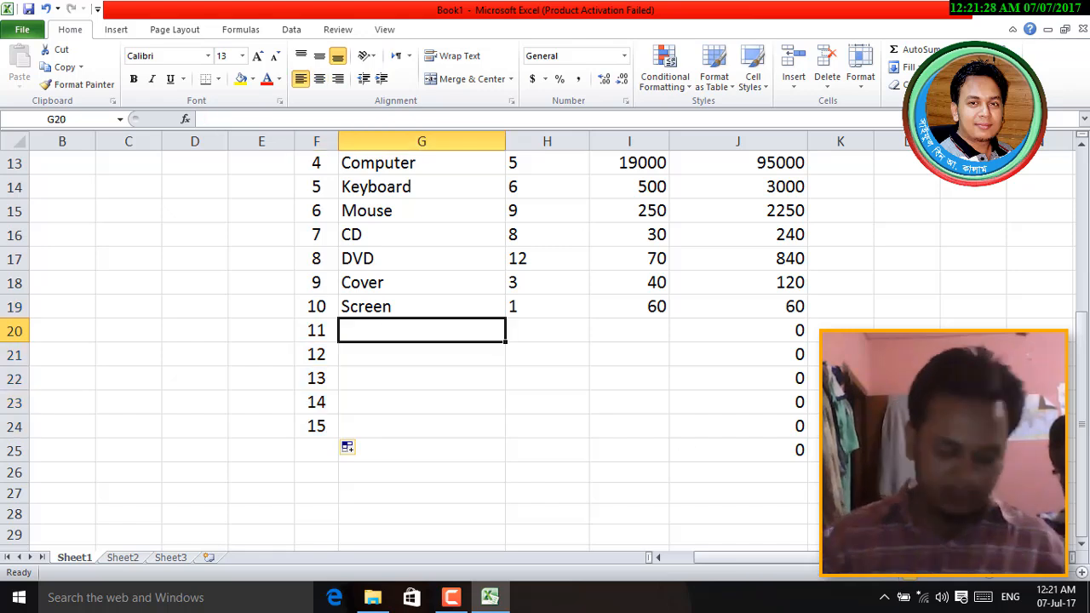
# - Fill row 20 with Mobile, quantity 5 and rate 12000, and confirm its 60000 total
pyautogui.write('Mobile')
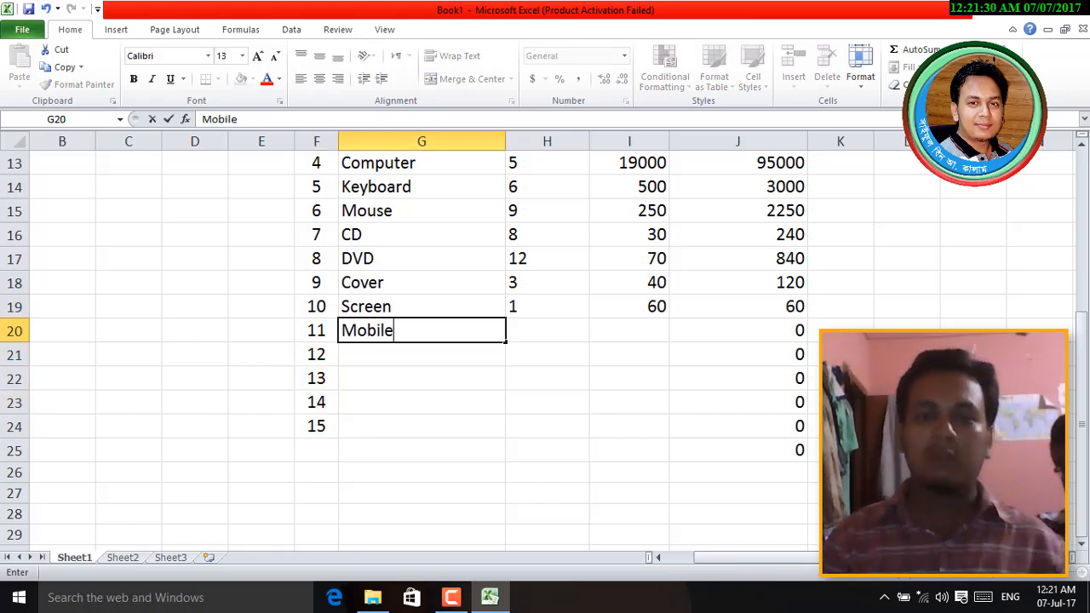
pyautogui.click(546, 331)
pyautogui.write('5')
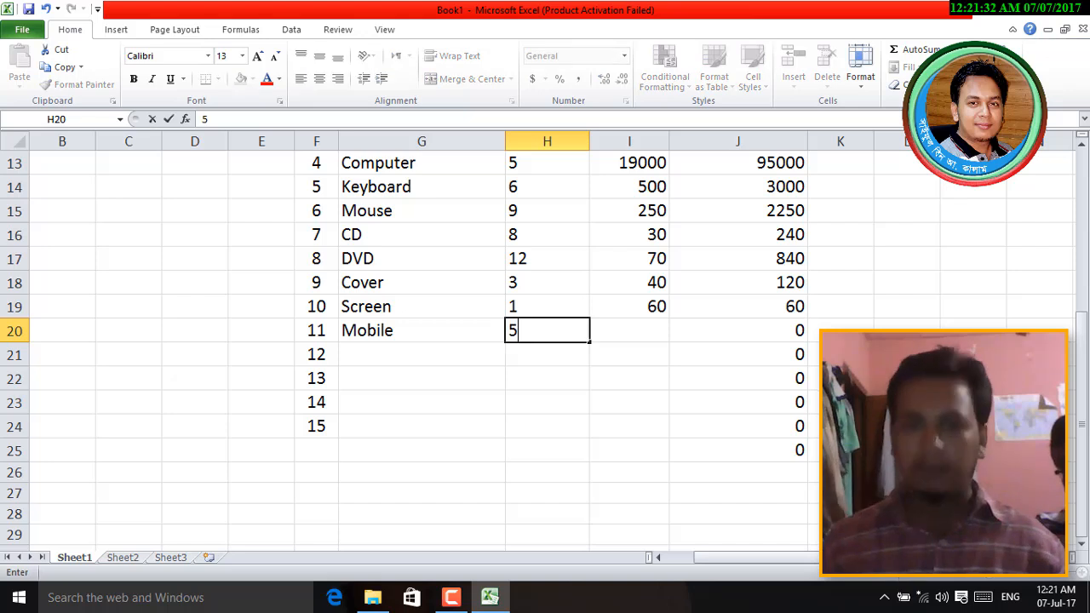
pyautogui.click(629, 330)
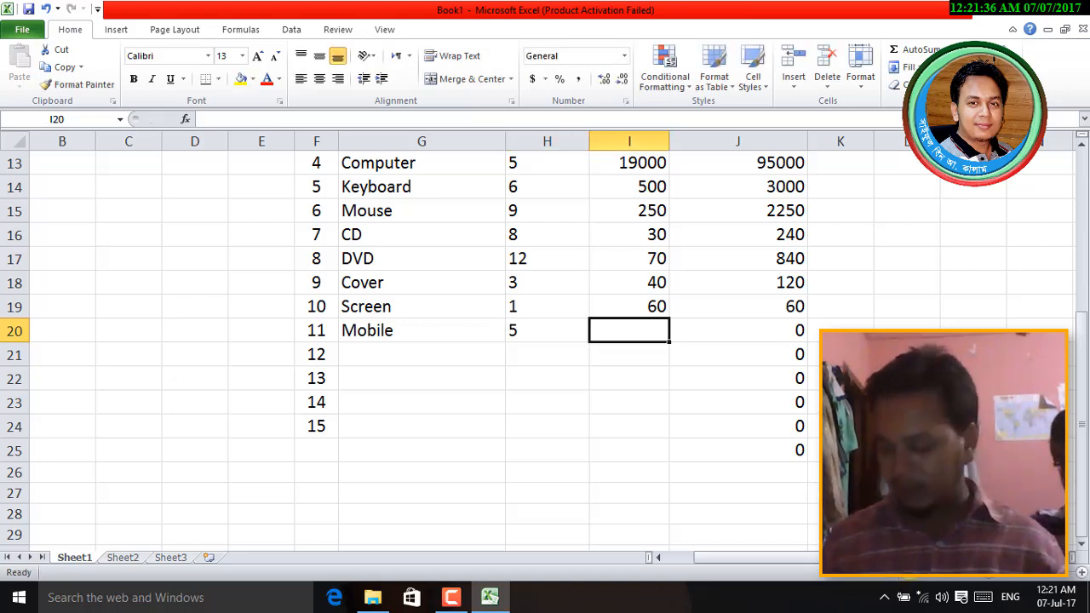
pyautogui.write('3')
pyautogui.press('BackSpace')
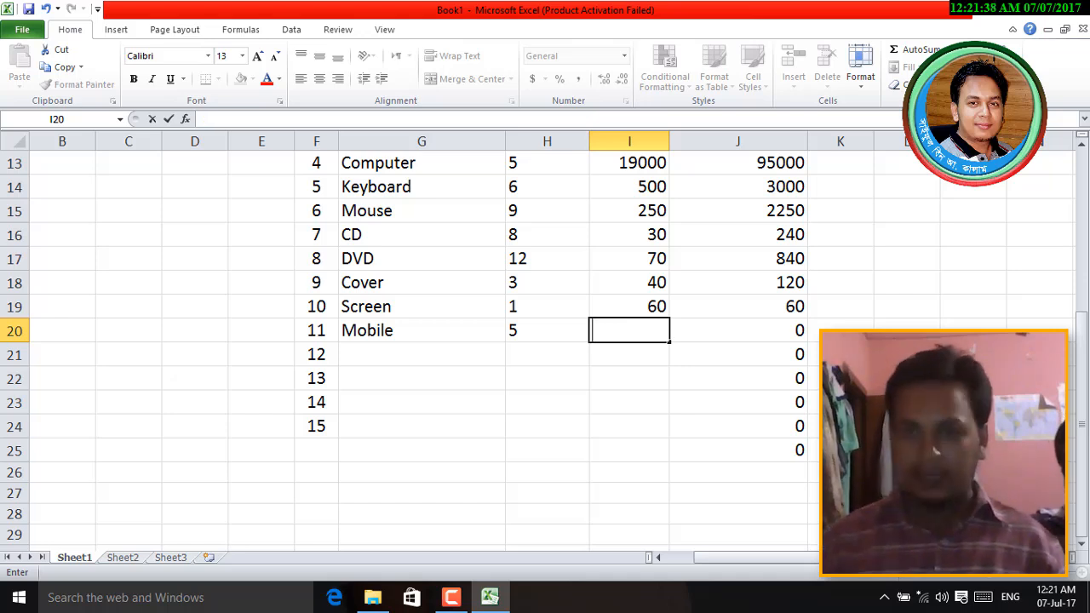
pyautogui.write('12')
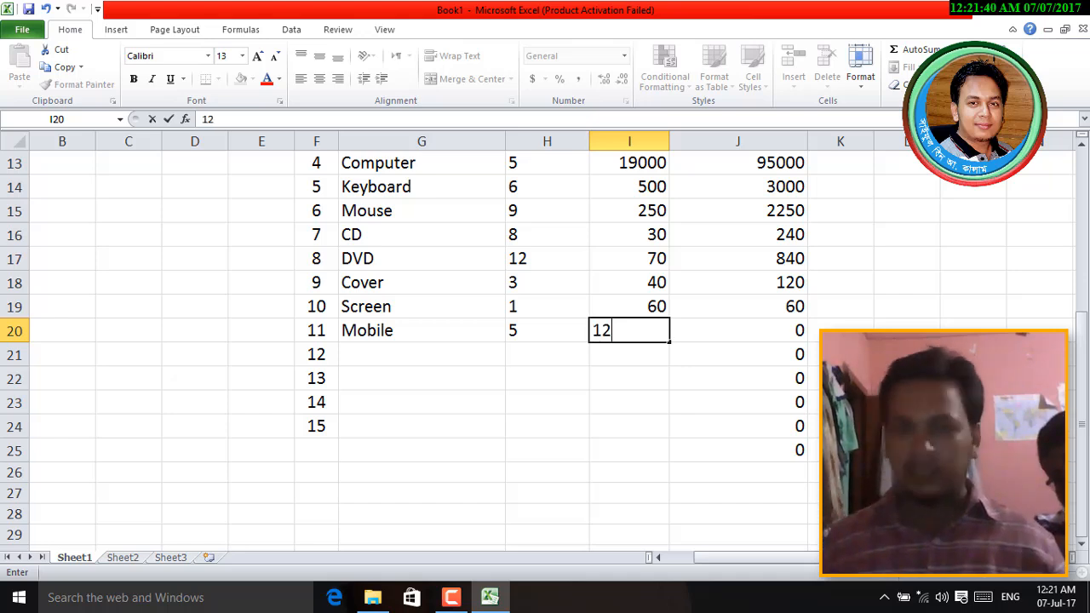
pyautogui.write('000')
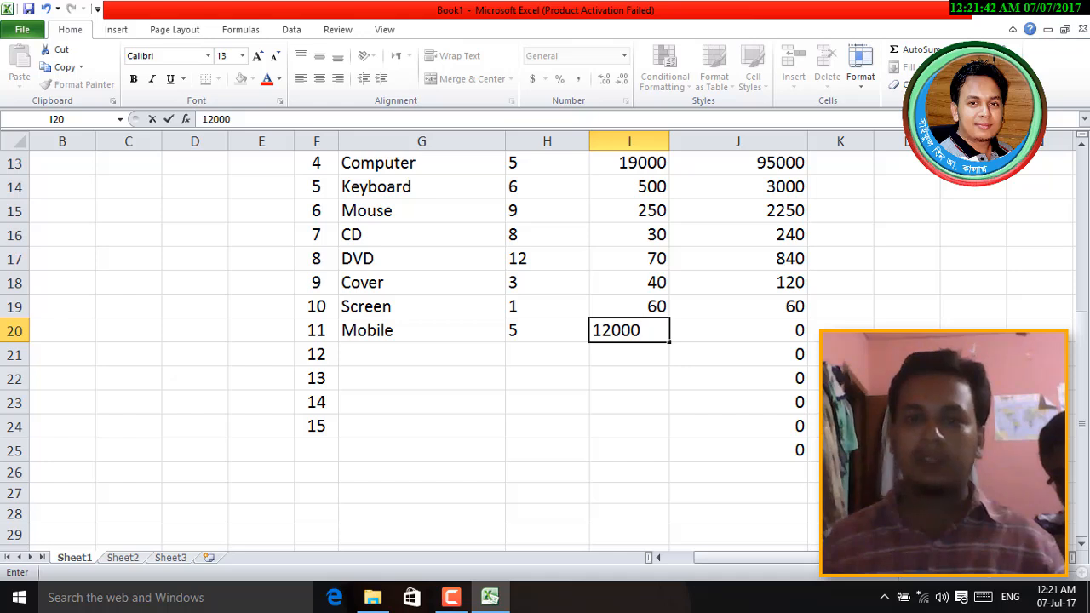
pyautogui.press('Return')
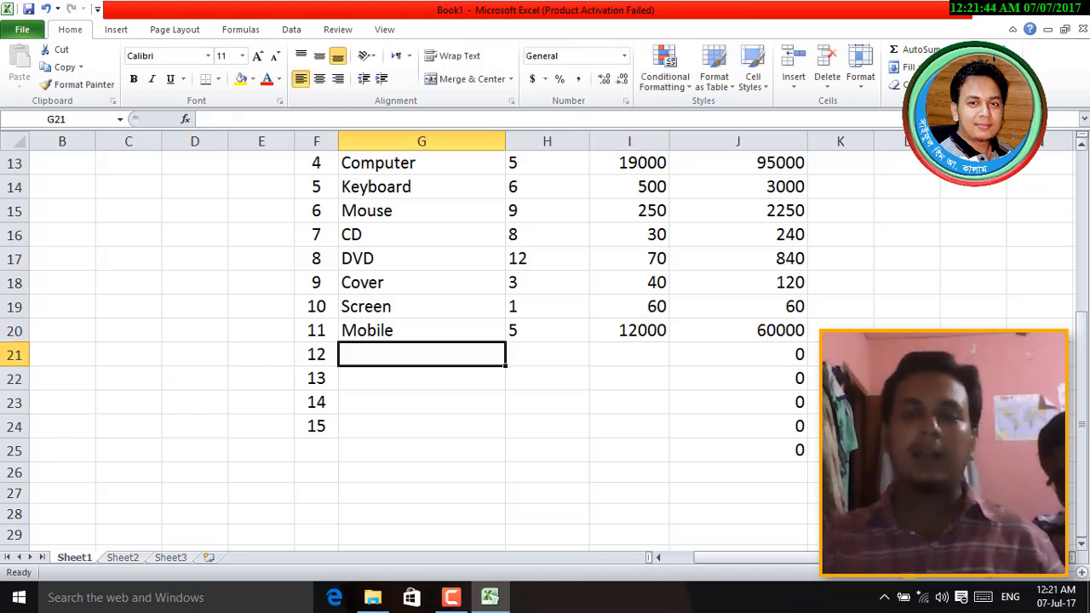
pyautogui.click(779, 332)
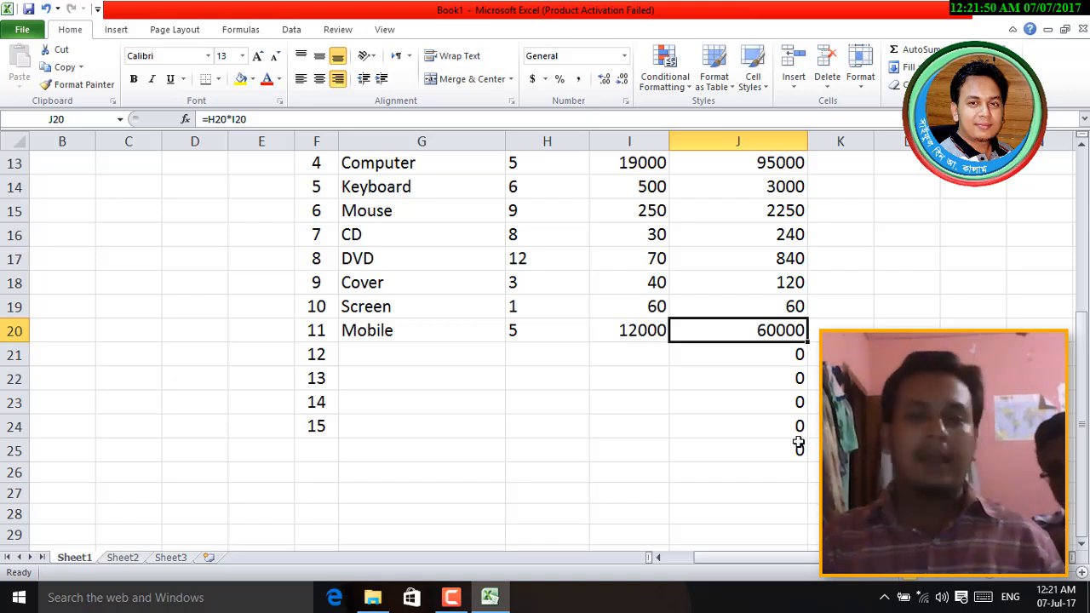
# - Empty F21 and apply Clear All to F21:J27, removing serials 12–15 and the zero totals
pyautogui.moveTo(315, 356); pyautogui.dragTo(816, 463)
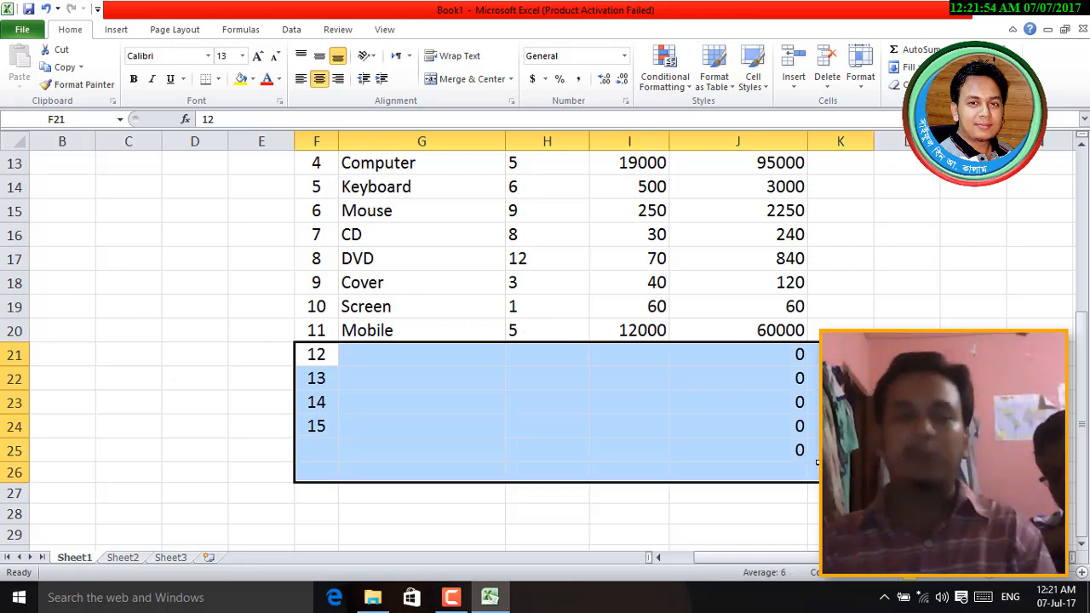
pyautogui.press('Delete')
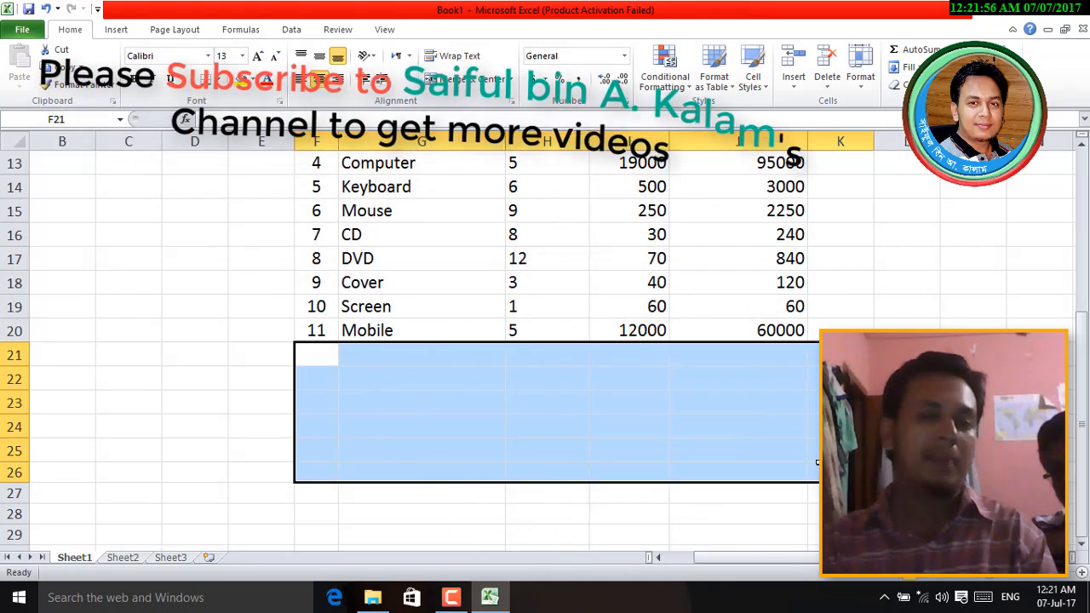
pyautogui.click(907, 403)
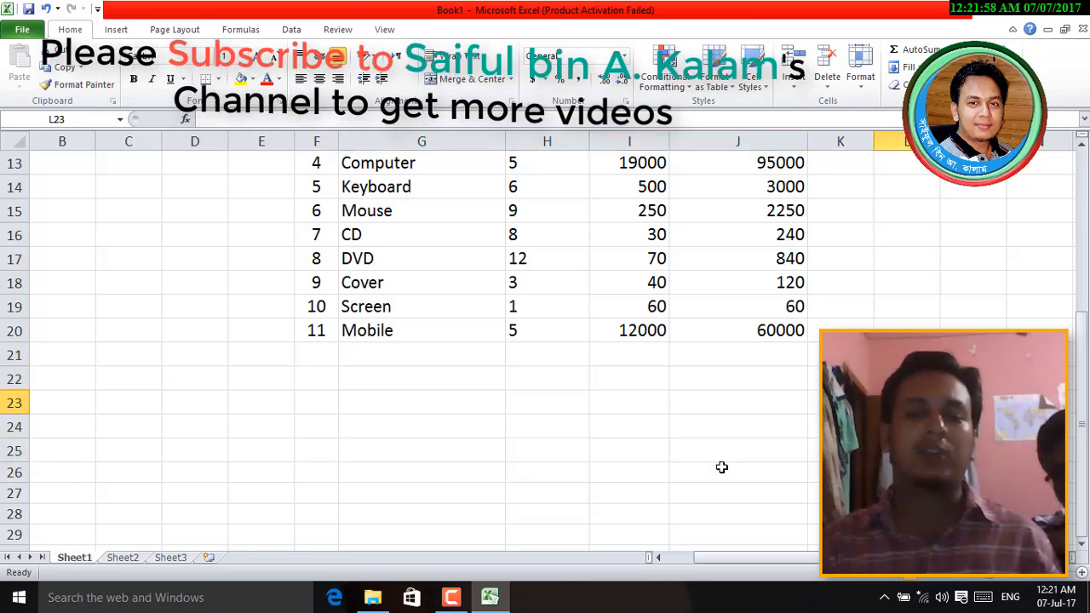
pyautogui.hotkey('ctrl', 'z')
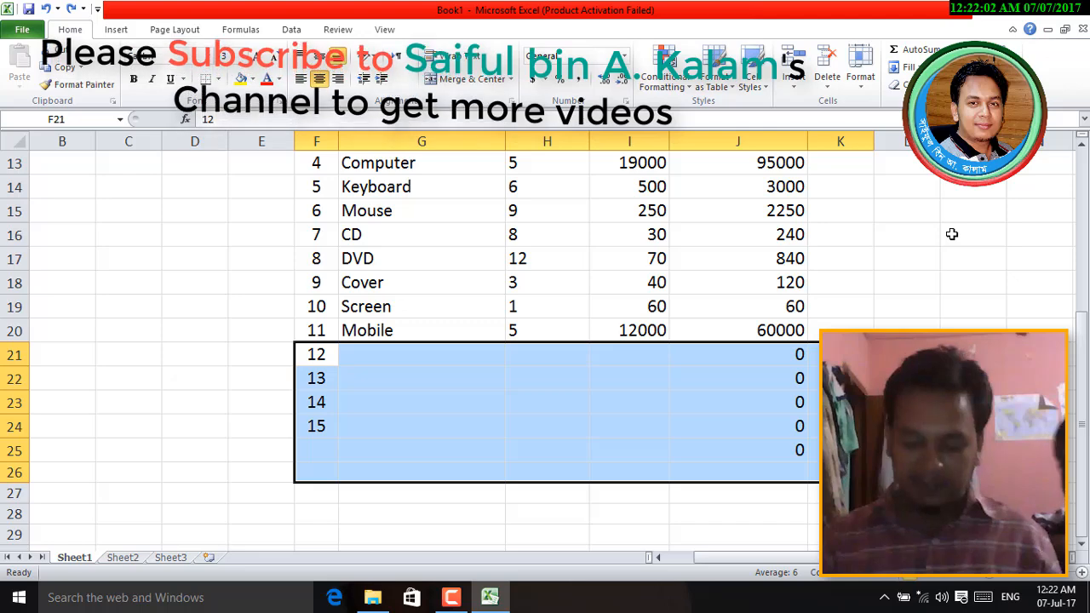
pyautogui.press('BackSpace')
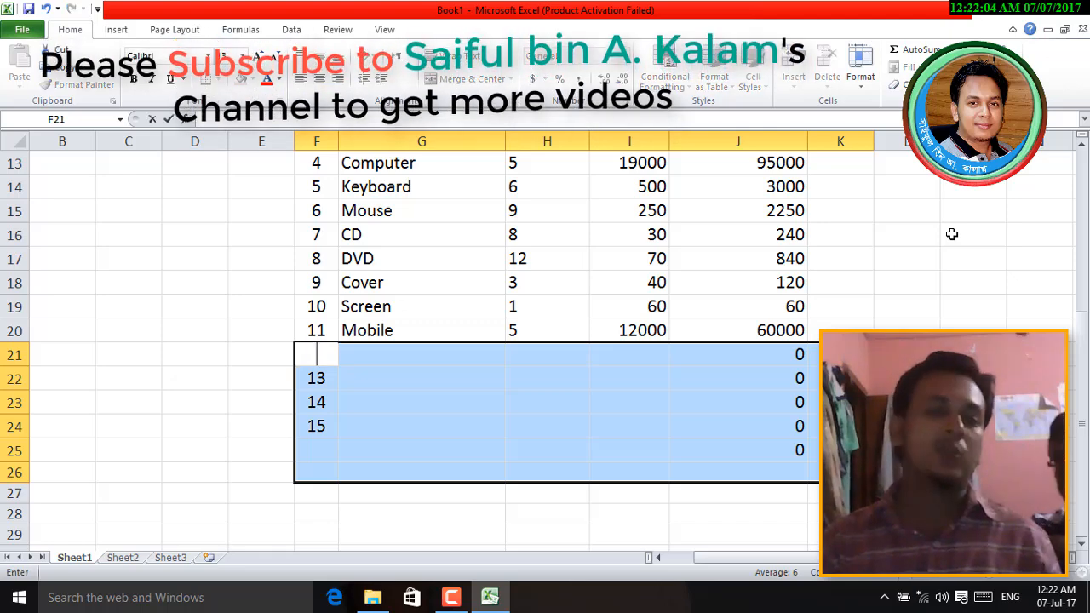
pyautogui.click(915, 354)
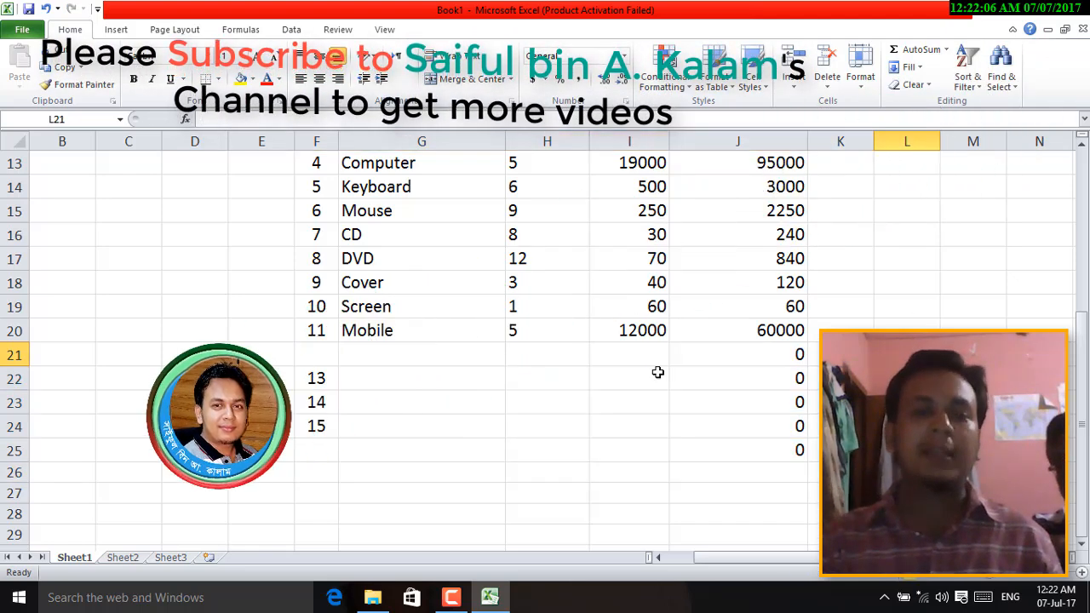
pyautogui.moveTo(314, 358); pyautogui.dragTo(774, 497)
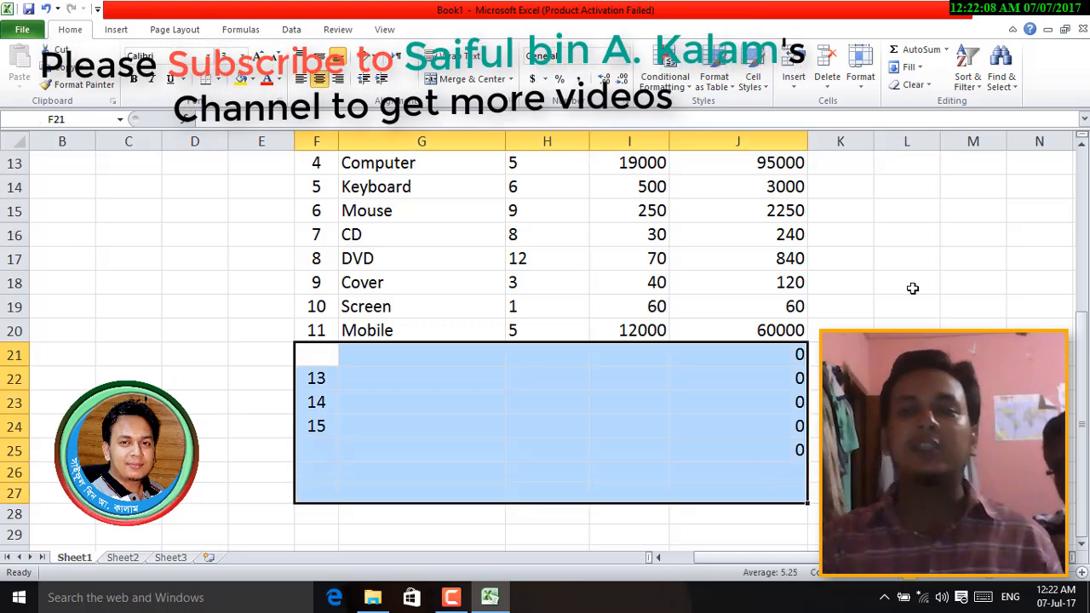
pyautogui.click(929, 86)
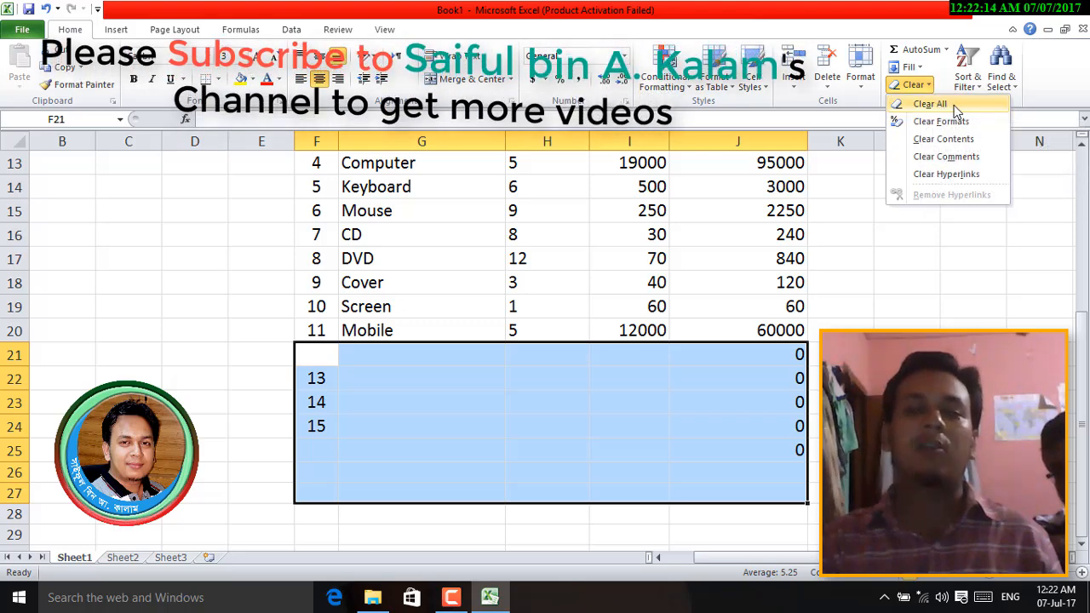
pyautogui.click(940, 105)
pyautogui.click(764, 417)
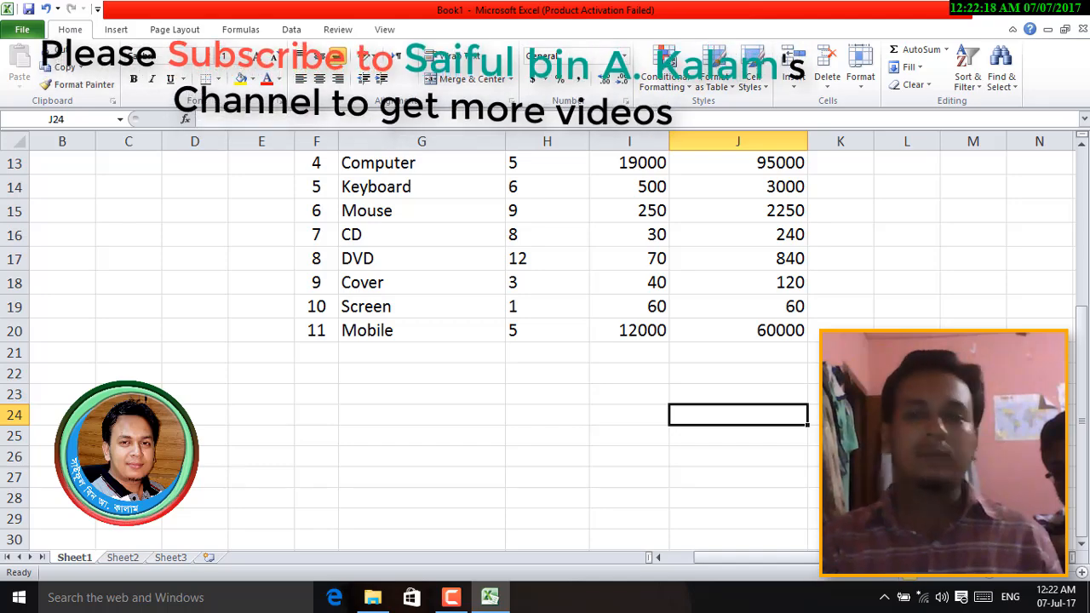
pyautogui.scroll(3, 545, 340)
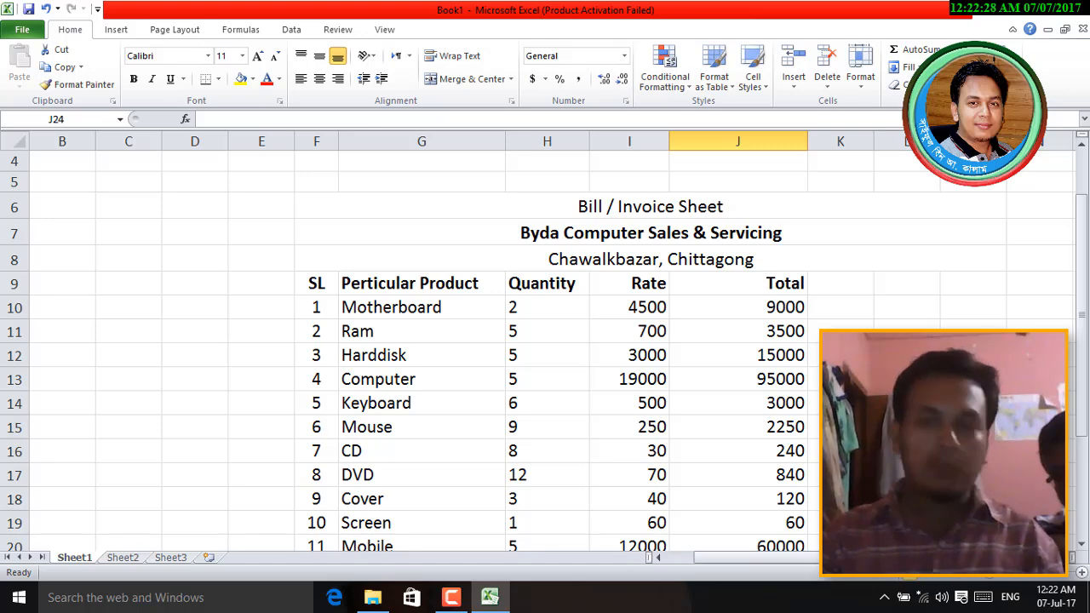
# - Enter the label Total in cell I21
pyautogui.scroll(-2, 545, 340)
pyautogui.scroll(2, 661, 377)
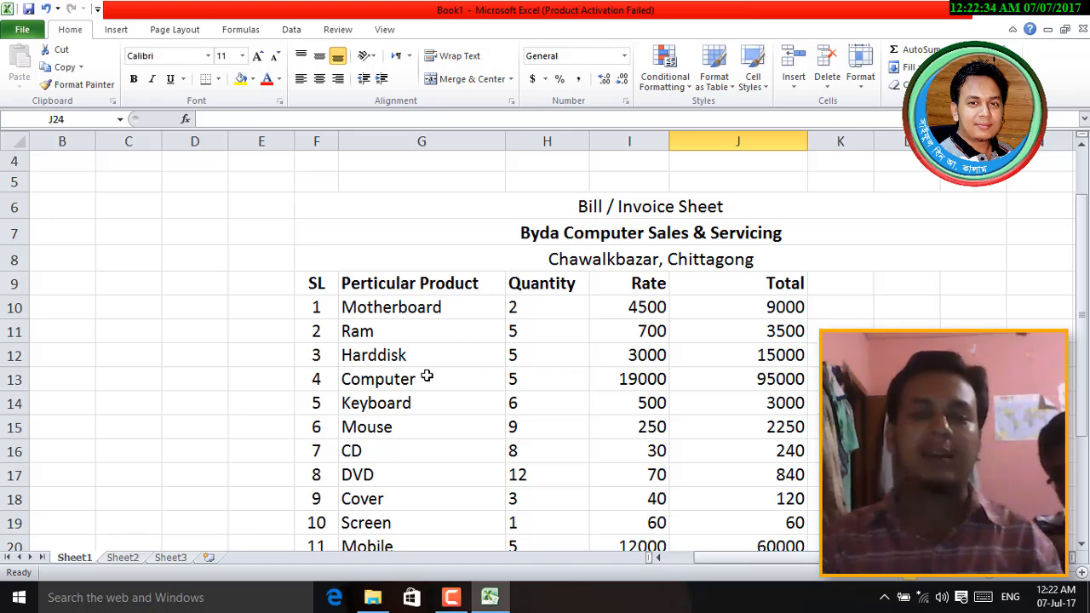
pyautogui.scroll(-2, 788, 418)
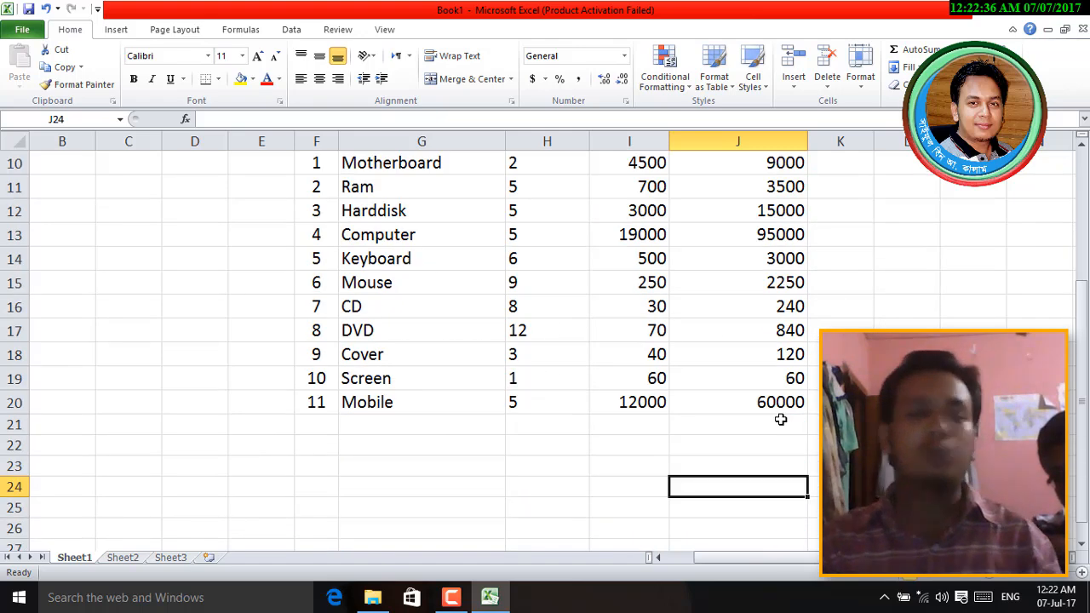
pyautogui.click(641, 423)
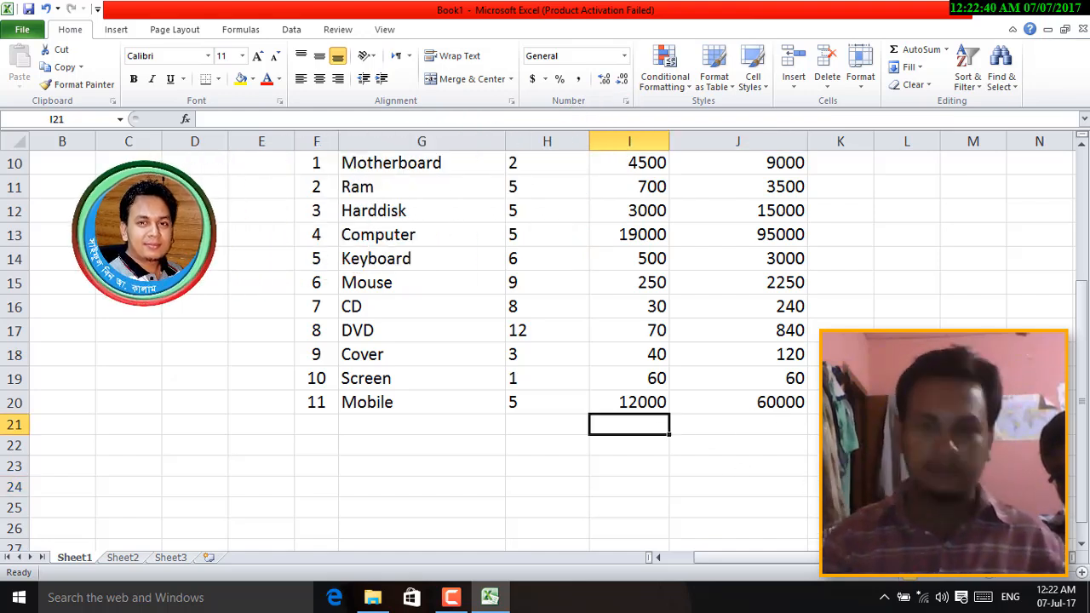
pyautogui.write('Total')
pyautogui.press('Tab')
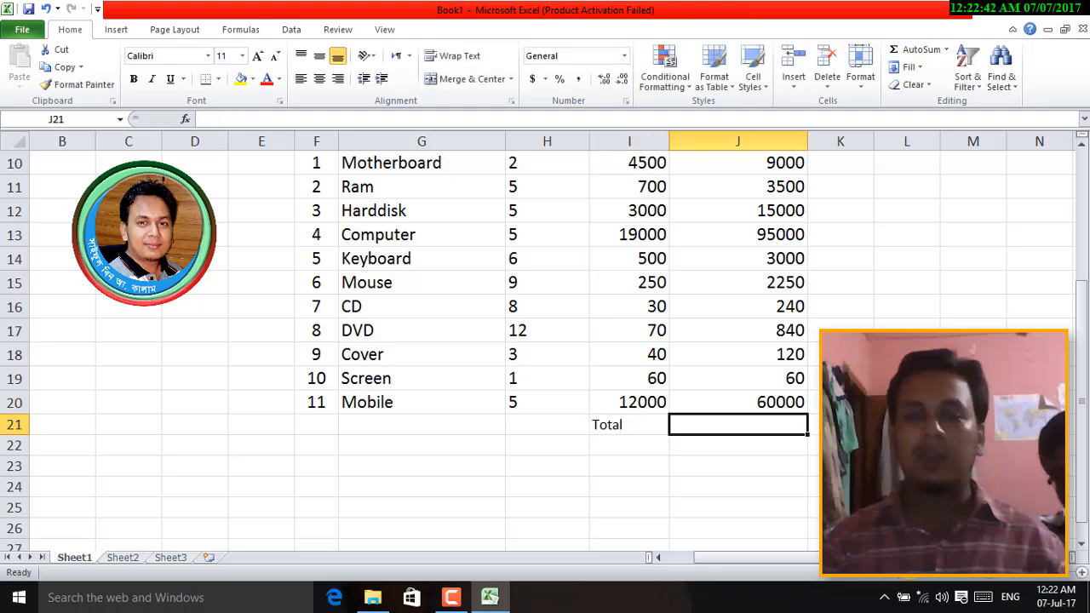
# - Insert =SUM(J10:J20) in J21 with AutoSum, showing the grand total 189010
pyautogui.write('=')
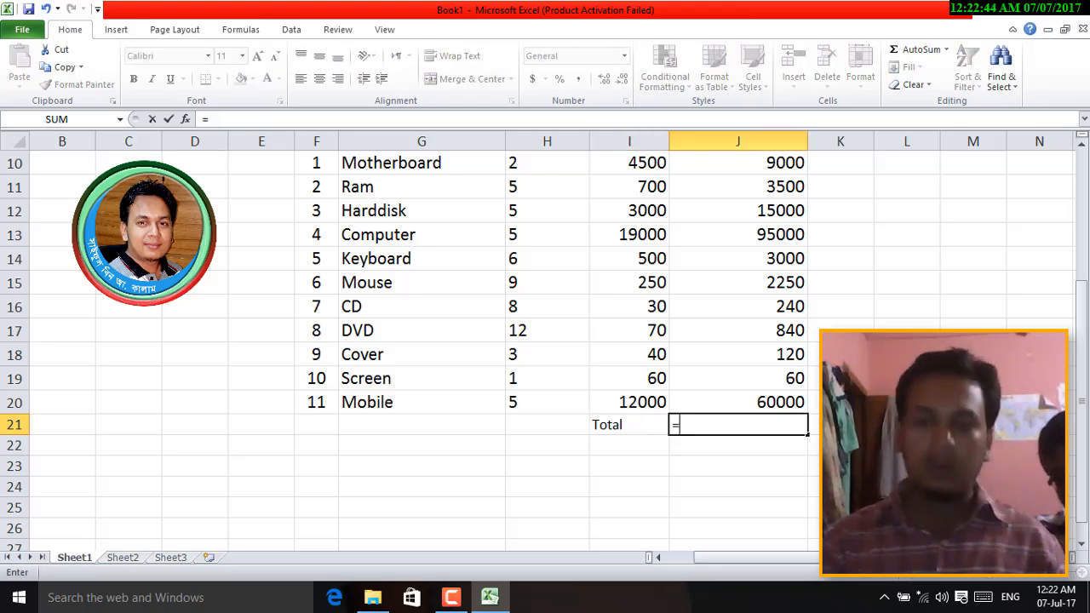
pyautogui.scroll(1, 545, 340)
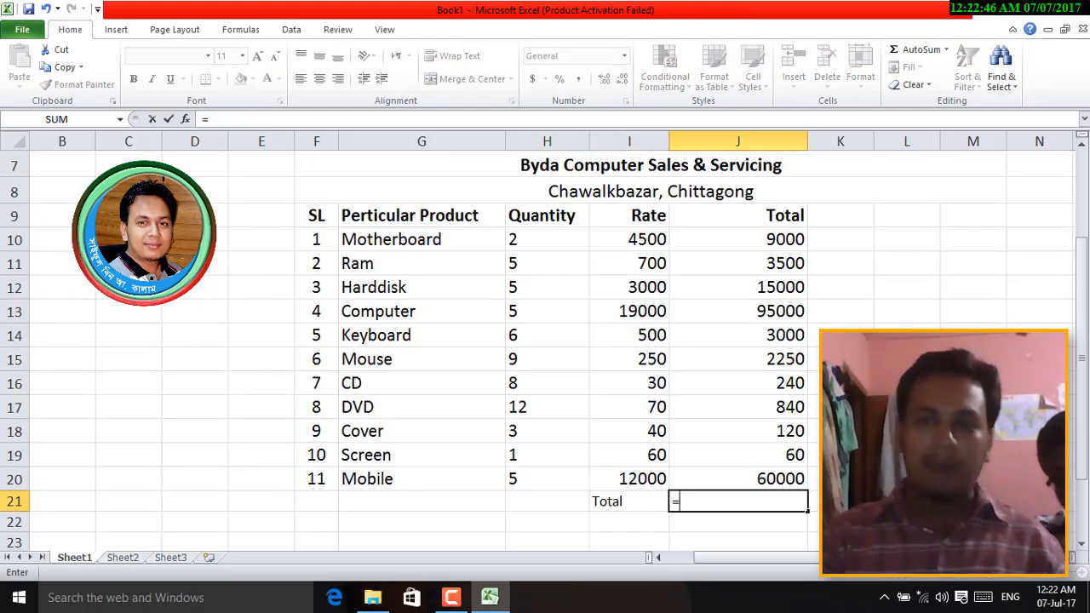
pyautogui.press('Escape')
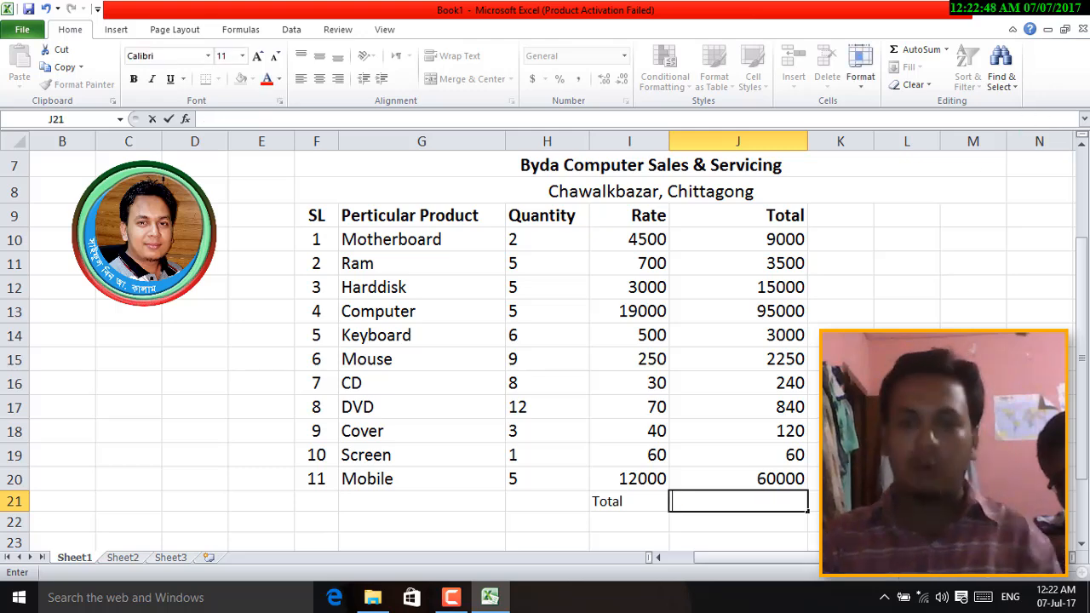
pyautogui.click(906, 455)
pyautogui.click(746, 503)
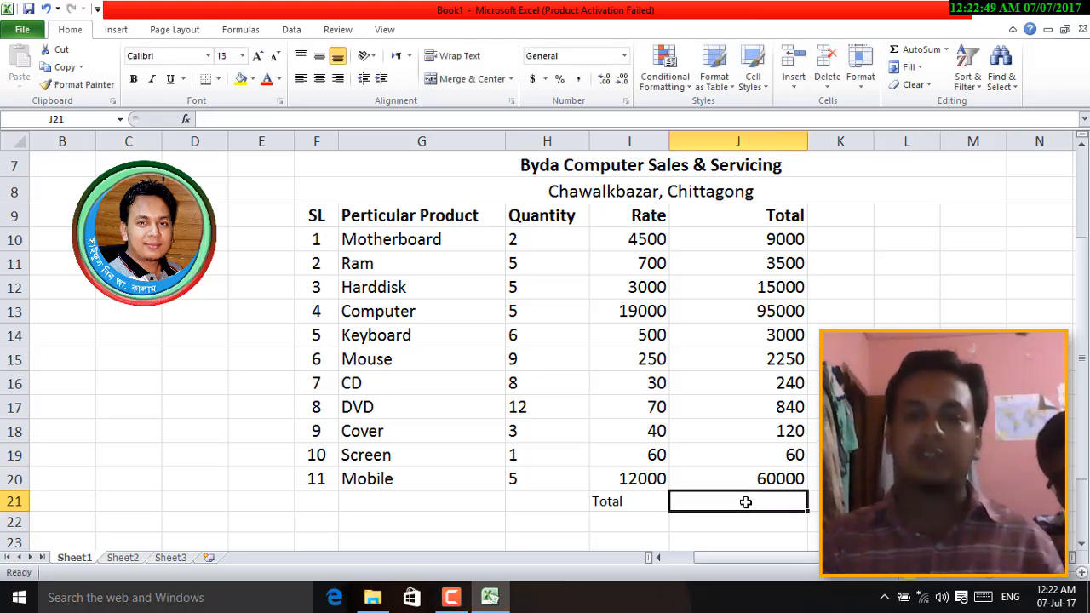
pyautogui.click(916, 51)
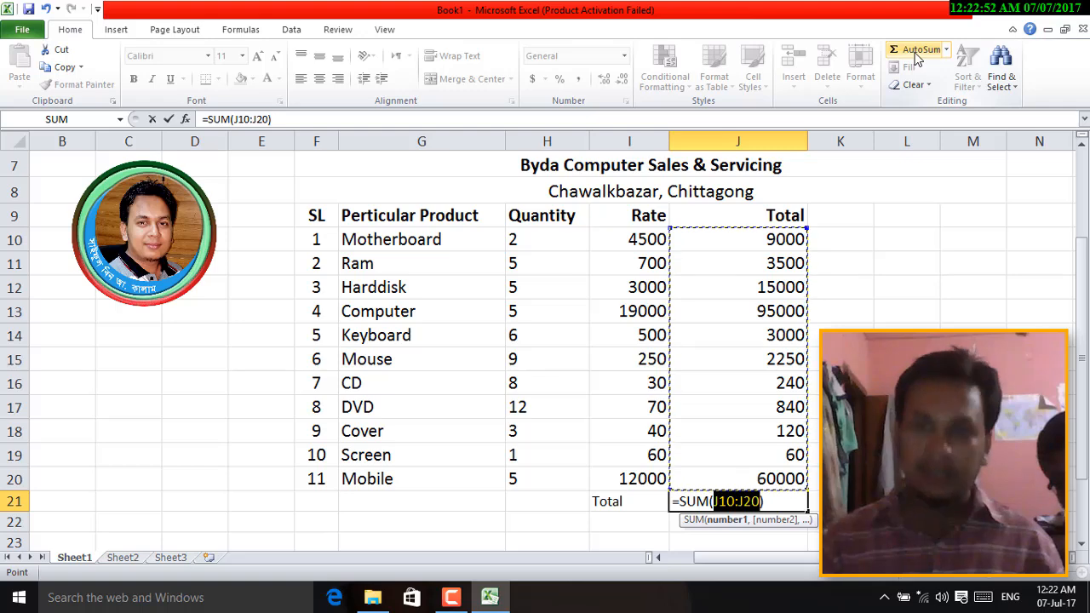
pyautogui.press('Return')
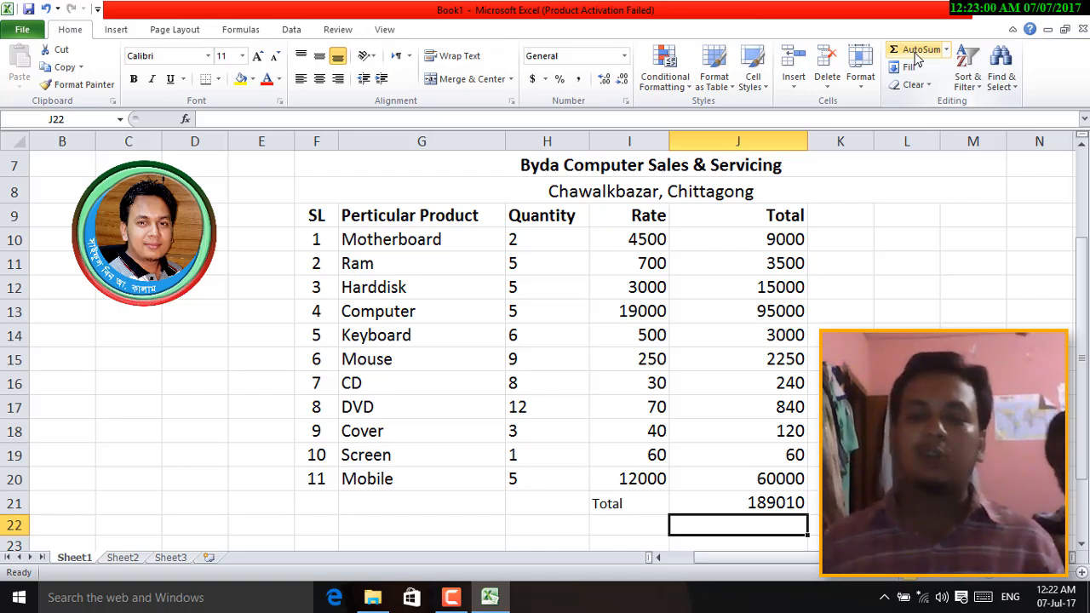
# - Format row 21's Total label and 189010 grand total as bold, font size 13
pyautogui.scroll(-2, 545, 341)
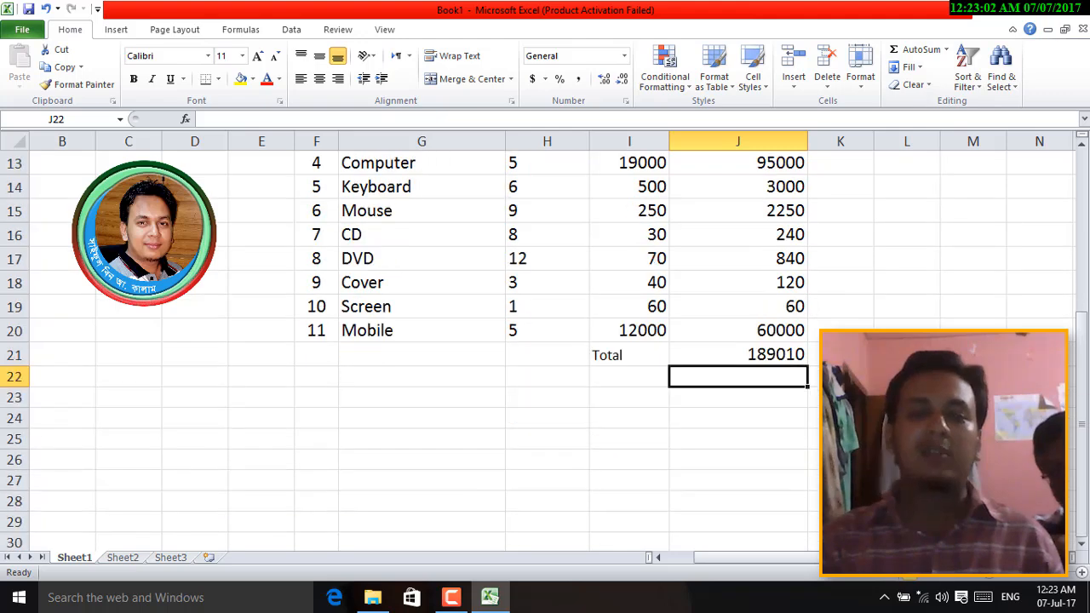
pyautogui.click(17, 355)
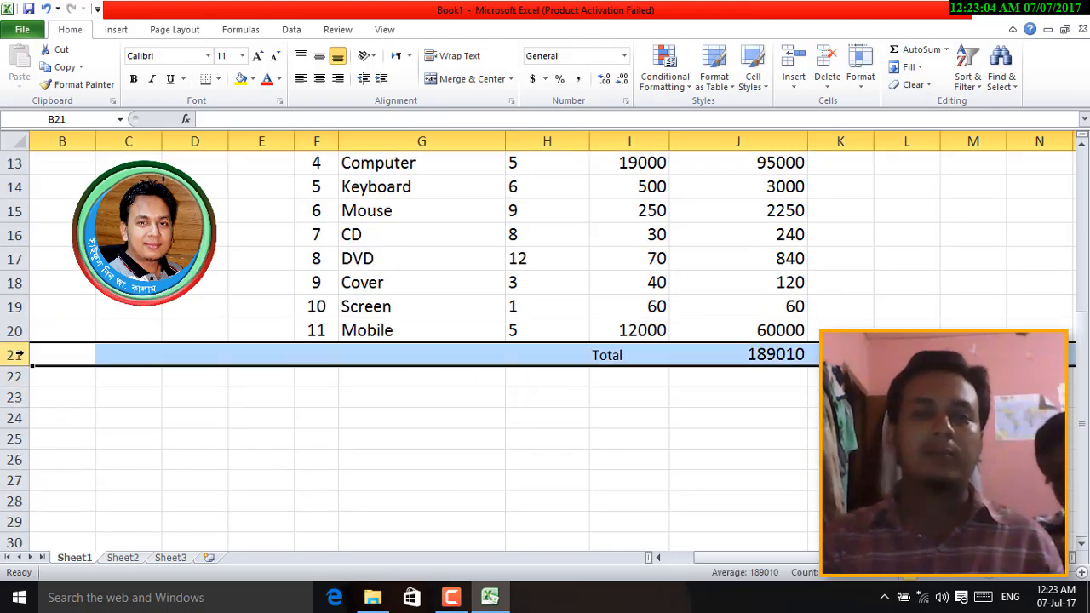
pyautogui.click(135, 78)
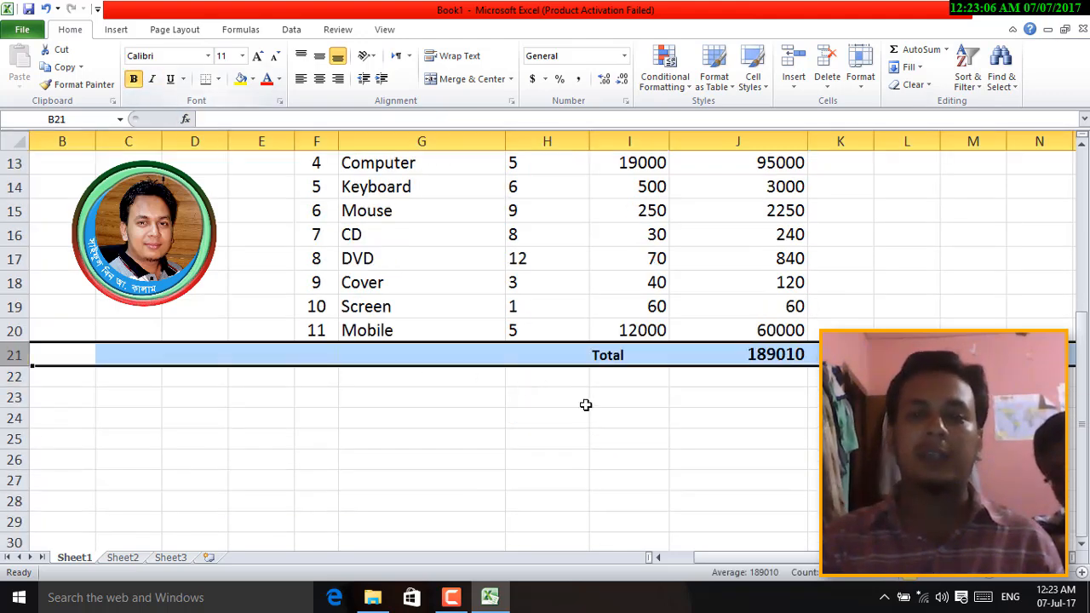
pyautogui.click(231, 60)
pyautogui.write('16')
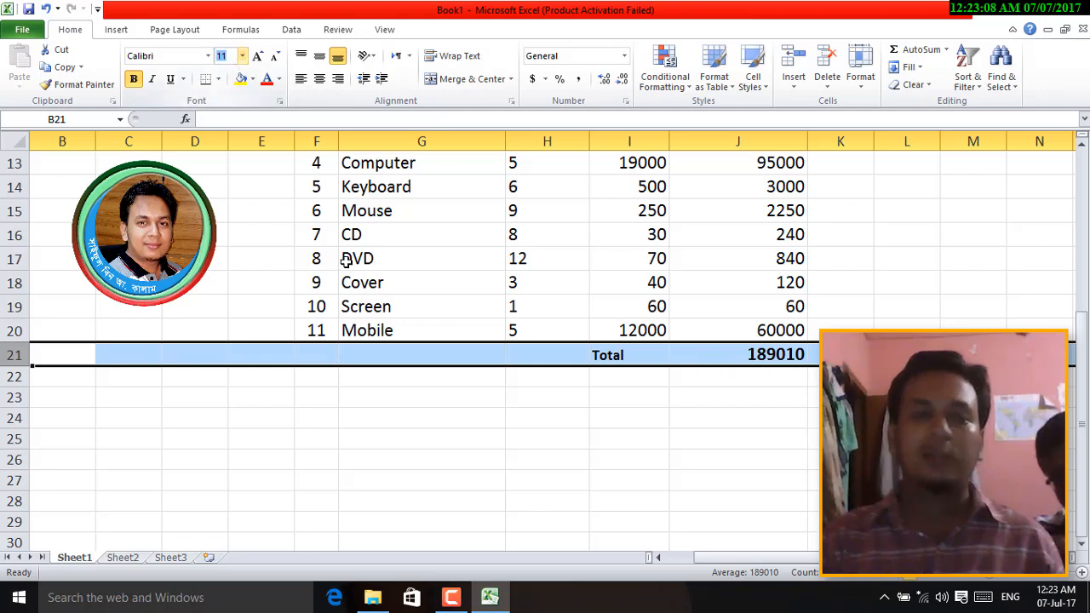
pyautogui.press('Return')
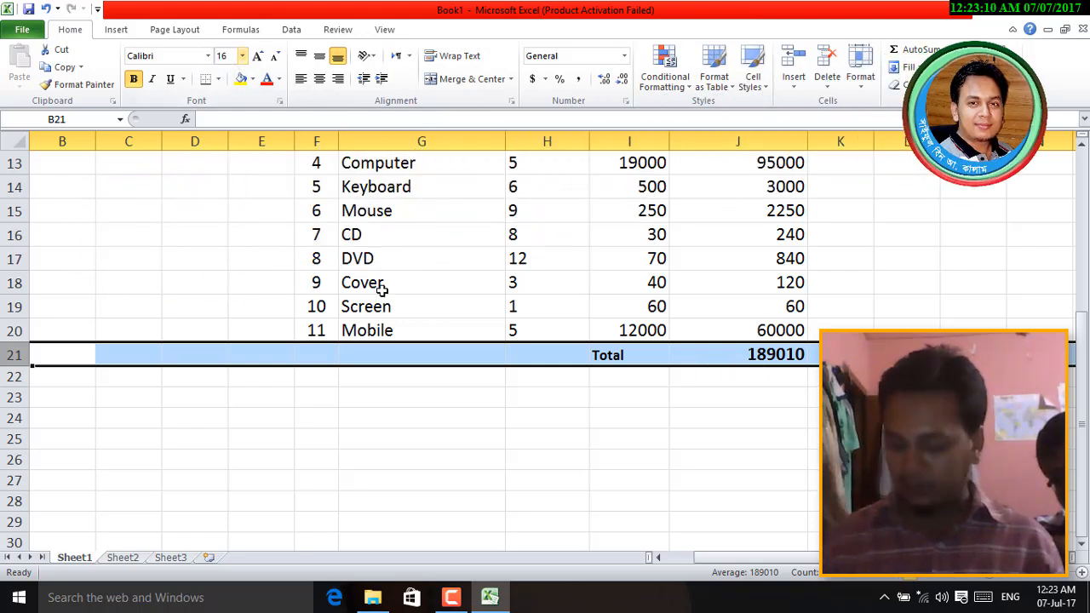
pyautogui.write('3')
pyautogui.press('Return')
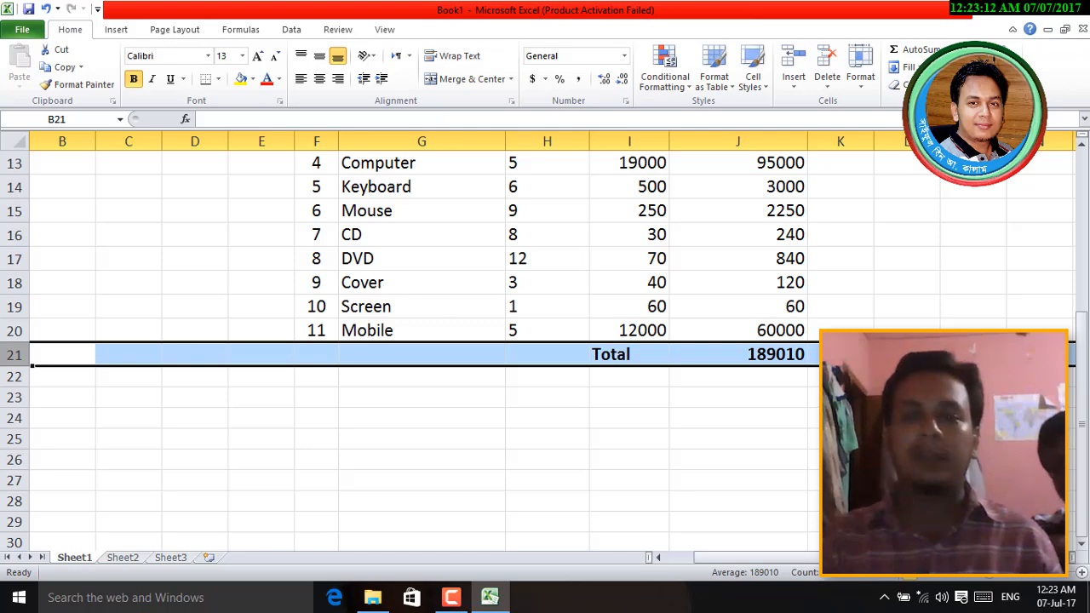
pyautogui.click(906, 460)
pyautogui.scroll(2, 906, 459)
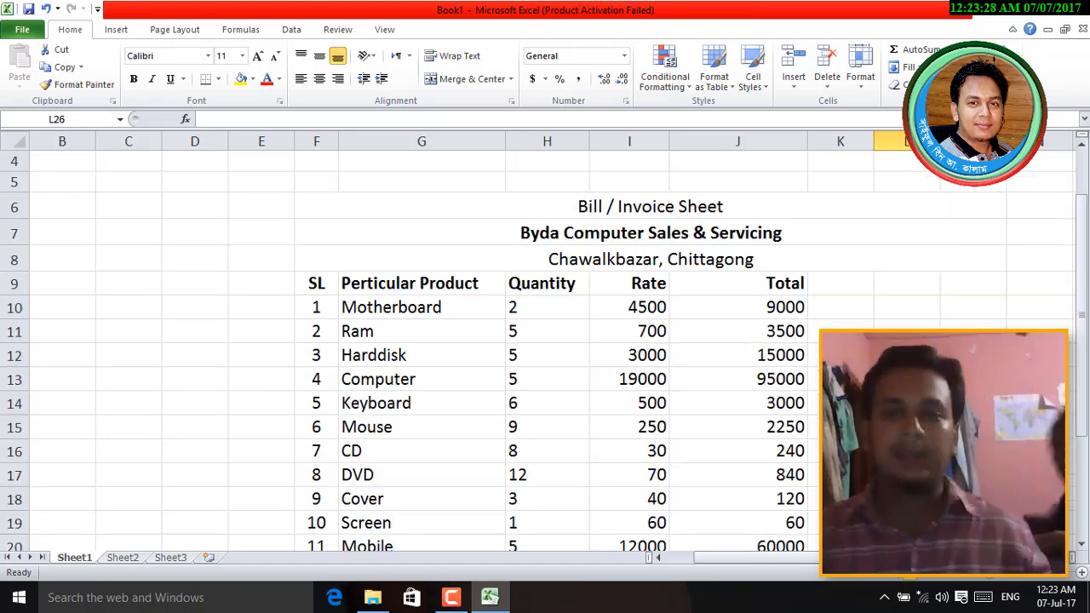
# - Open the print preview with Ctrl+F2, showing the invoice over 2 pages via Microsoft Print to PDF
pyautogui.scroll(-1, 545, 349)
pyautogui.scroll(1, 545, 340)
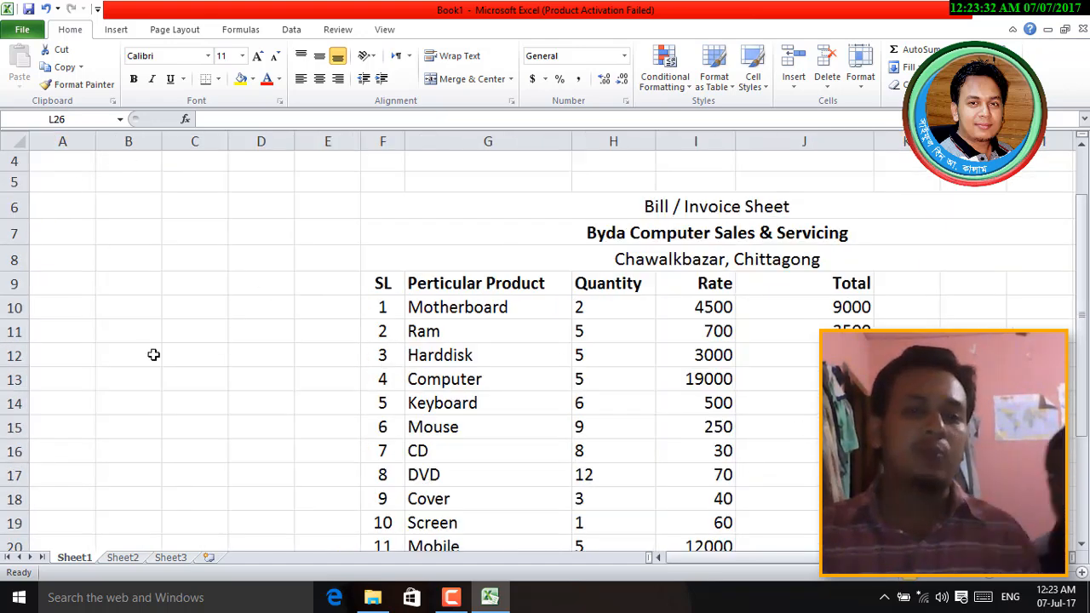
pyautogui.scroll(-1, 161, 358)
pyautogui.scroll(2, 161, 359)
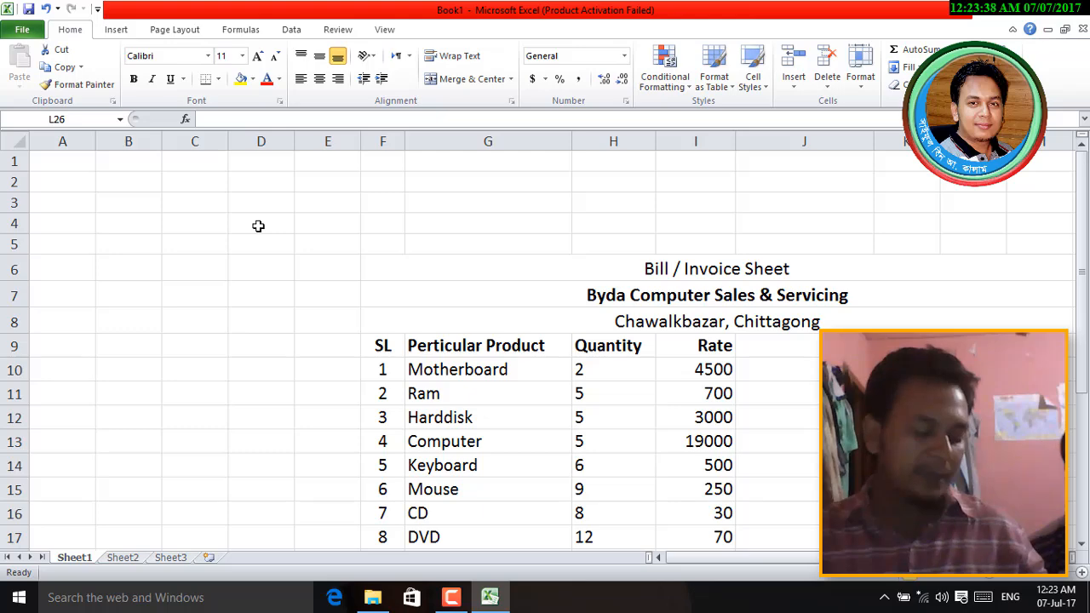
pyautogui.hotkey('ctrl', 'F2')
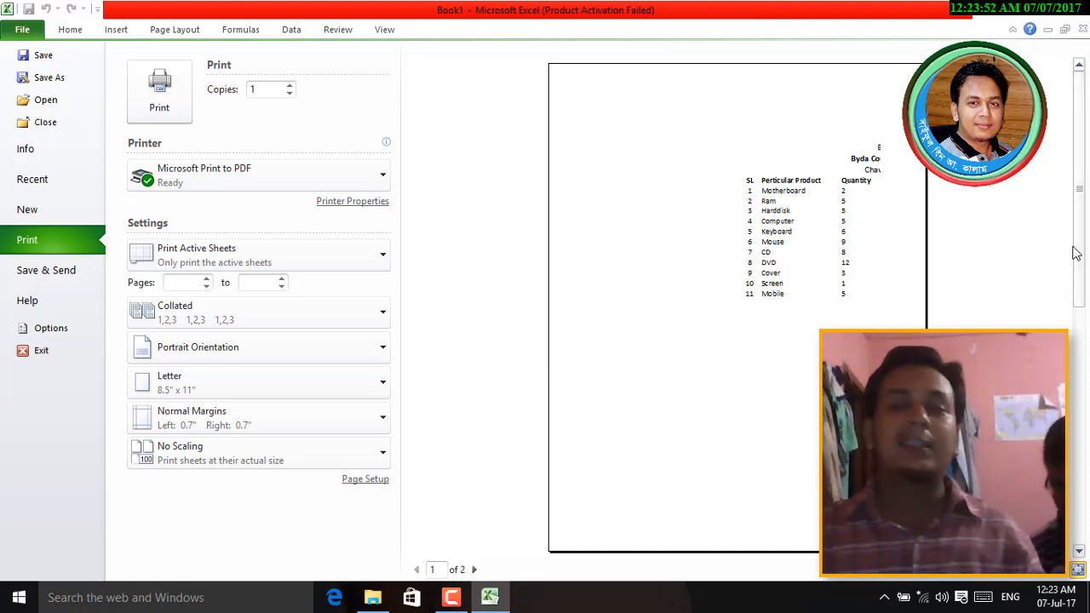
# - Close the print preview and scroll back up to the Bill / Invoice Sheet title row
pyautogui.press('Escape')
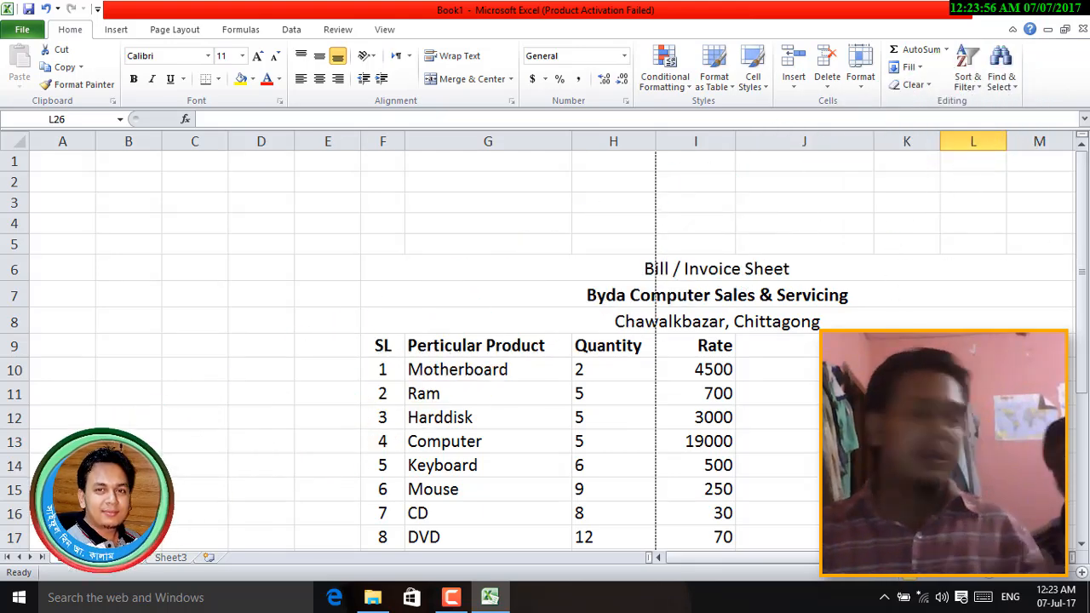
pyautogui.scroll(-2, 545, 340)
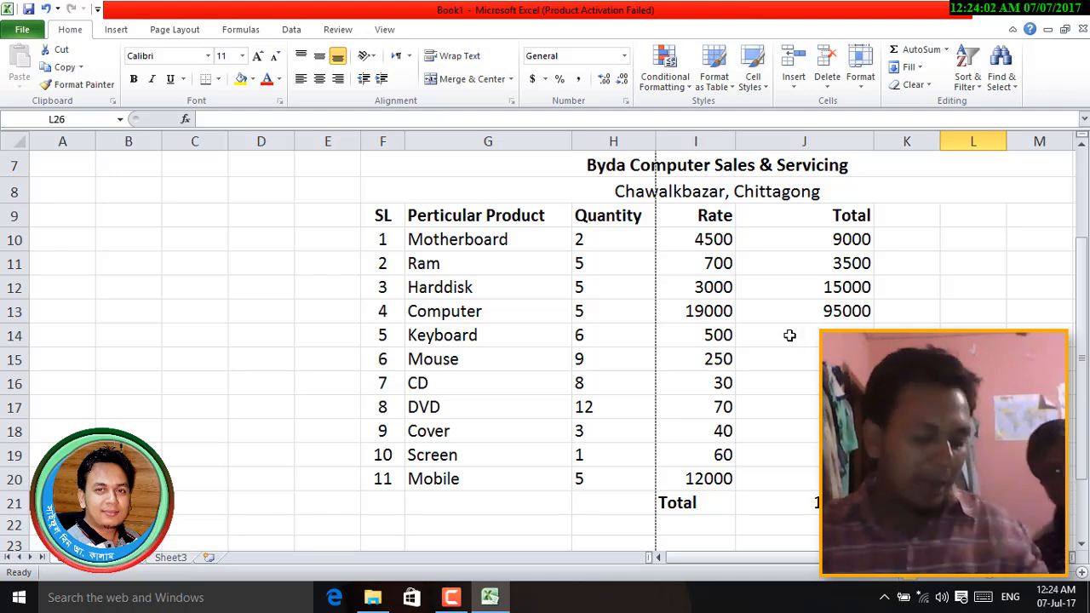
pyautogui.hotkey('ctrl', 'p')
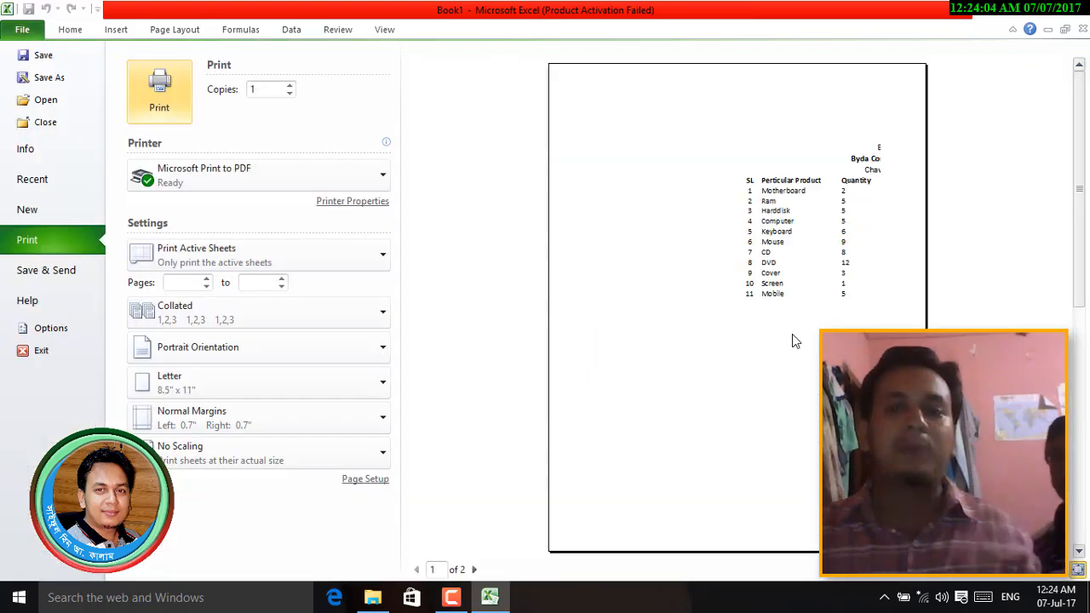
pyautogui.press('Escape')
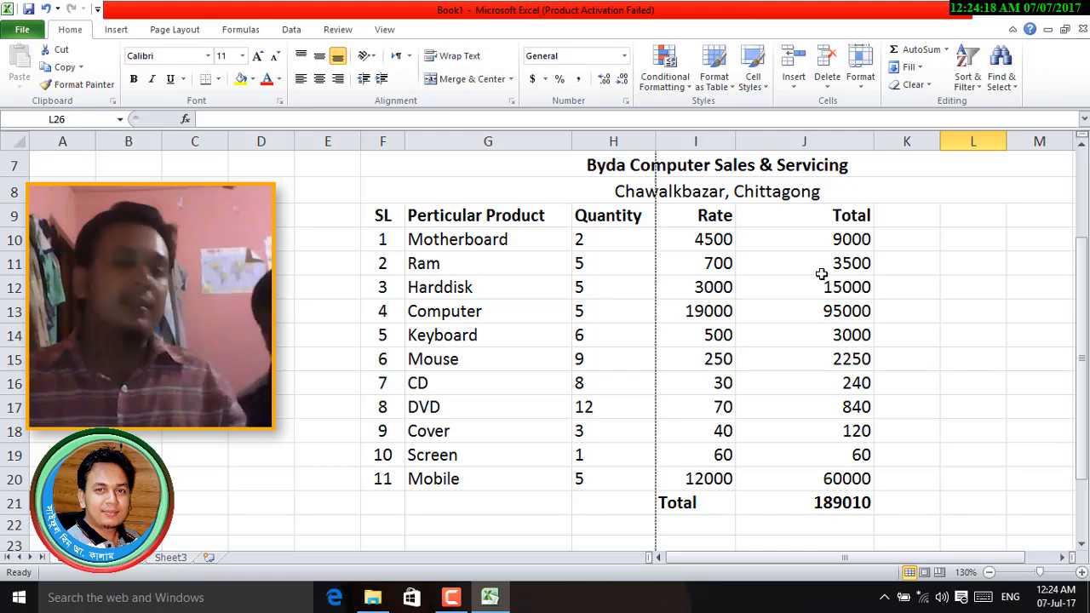
pyautogui.scroll(2, 919, 338)
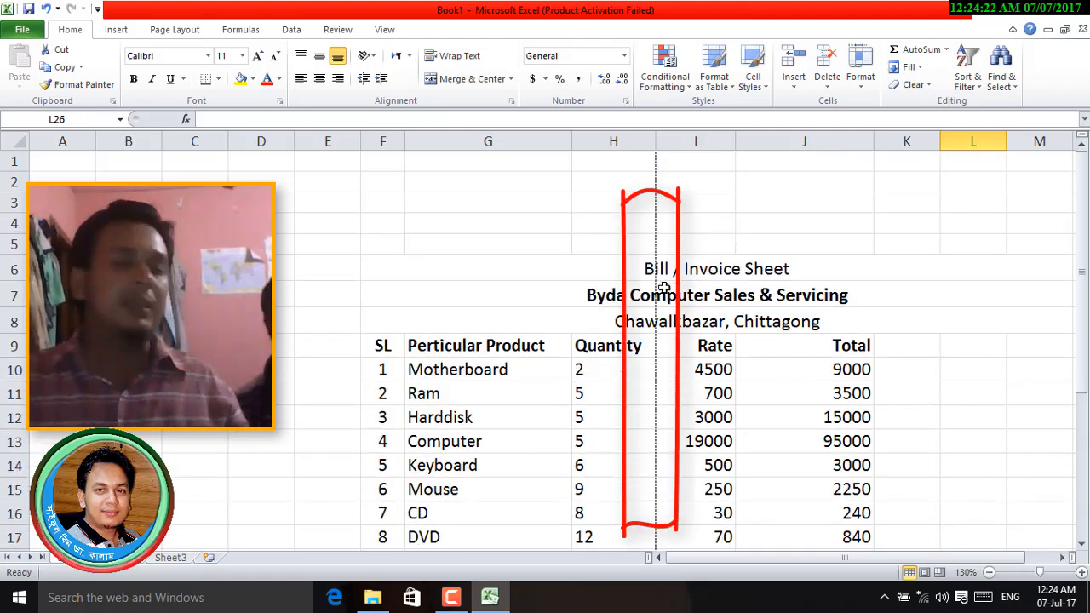
# - Delete the empty columns A–E, shifting the whole invoice table into column A
pyautogui.moveTo(62, 141); pyautogui.dragTo(327, 141)
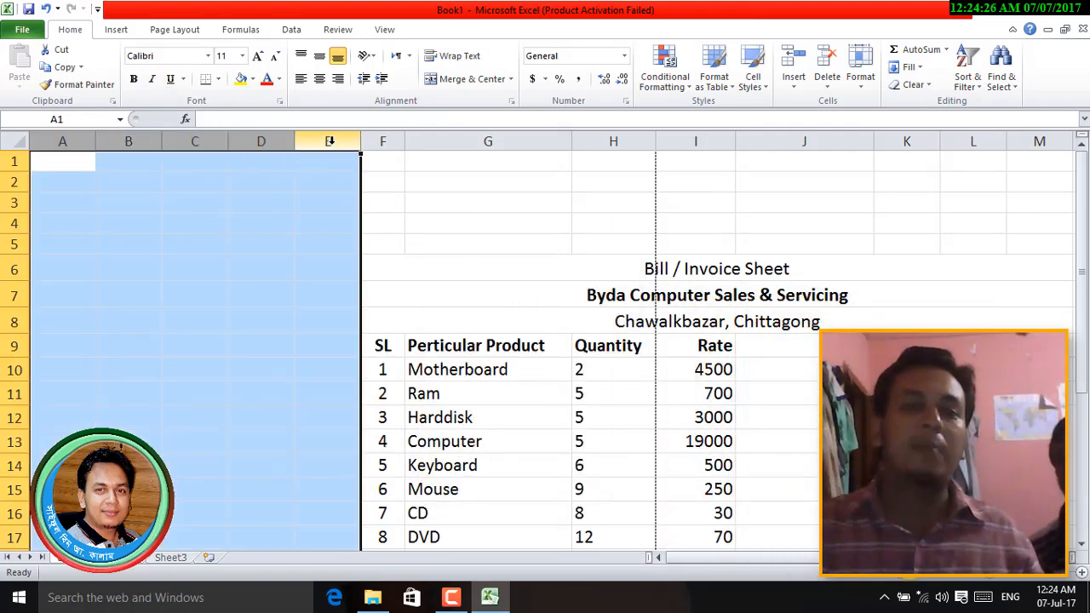
pyautogui.rightClick(332, 146)
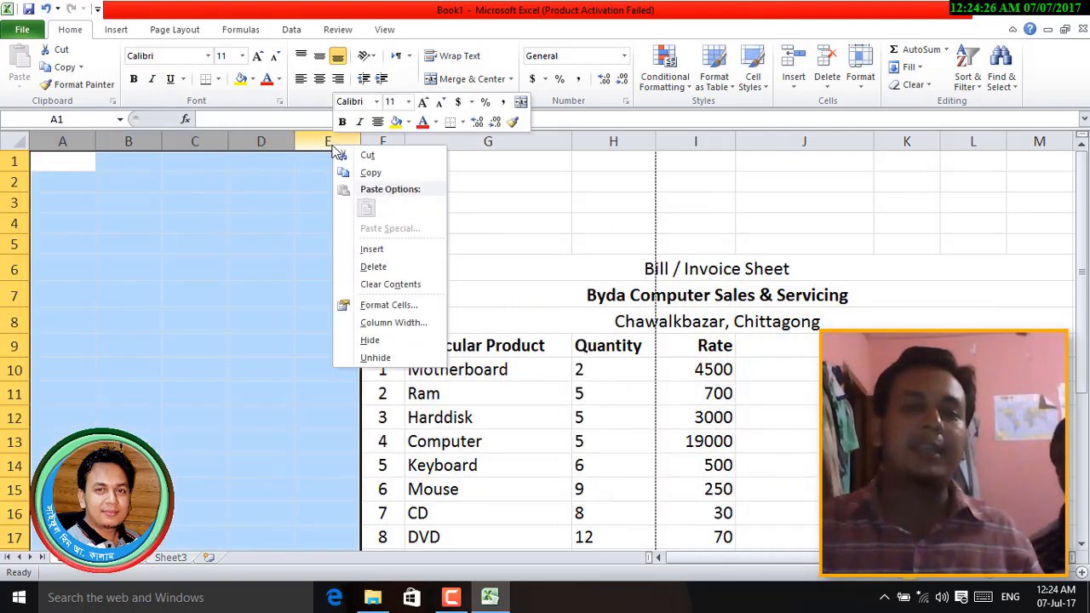
pyautogui.click(390, 269)
pyautogui.click(495, 269)
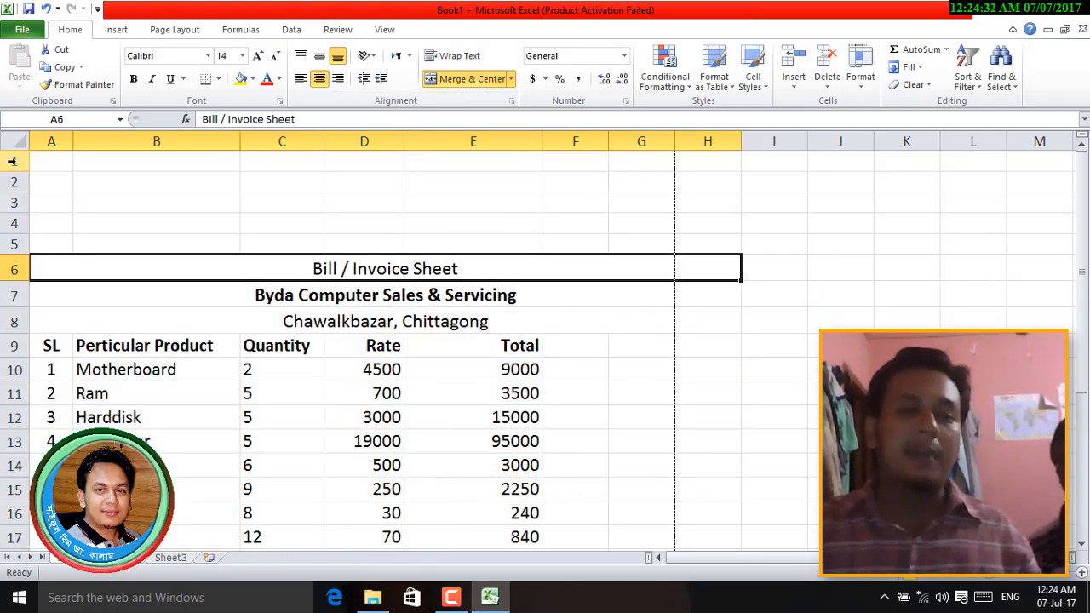
pyautogui.scroll(-3, 213, 296)
pyautogui.scroll(-9, 213, 296)
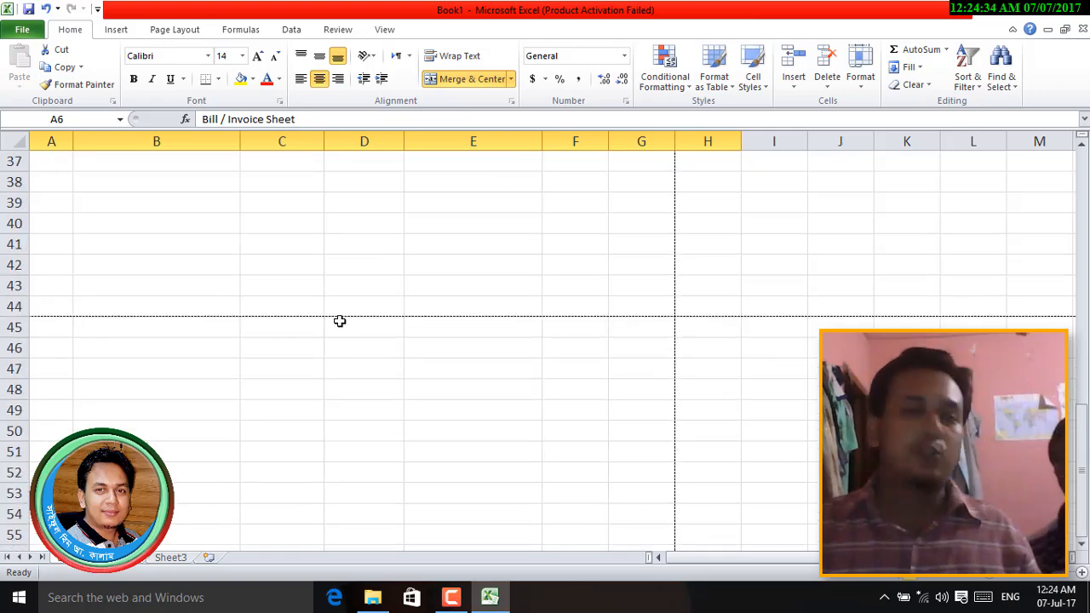
pyautogui.scroll(12, 342, 322)
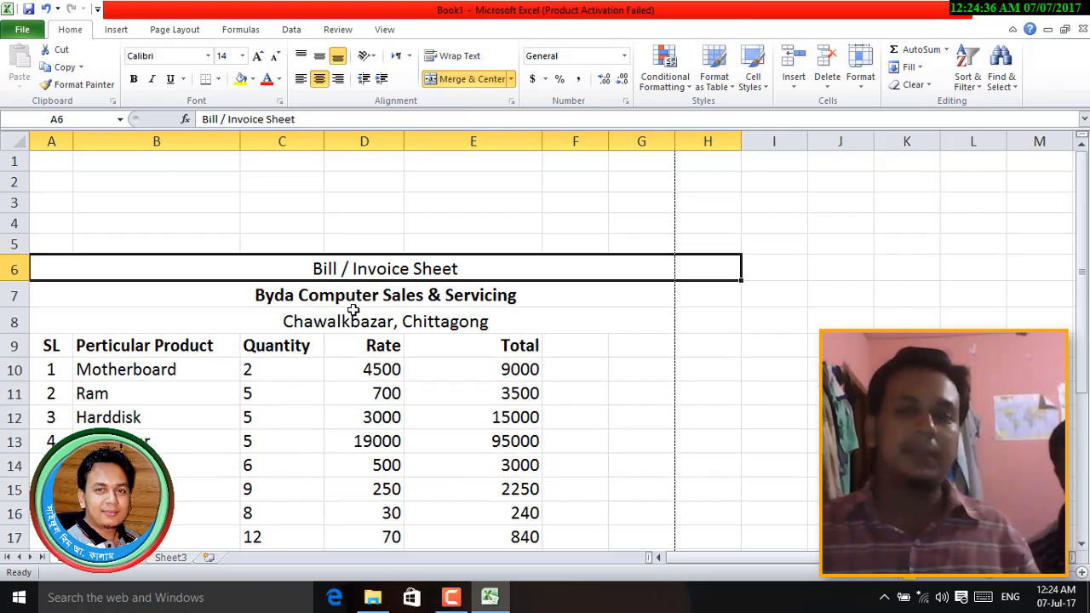
# - Delete empty rows 1–5 so the title is in row 1 and headings in row 4
pyautogui.moveTo(11, 161); pyautogui.dragTo(14, 245)
pyautogui.rightClick(15, 245)
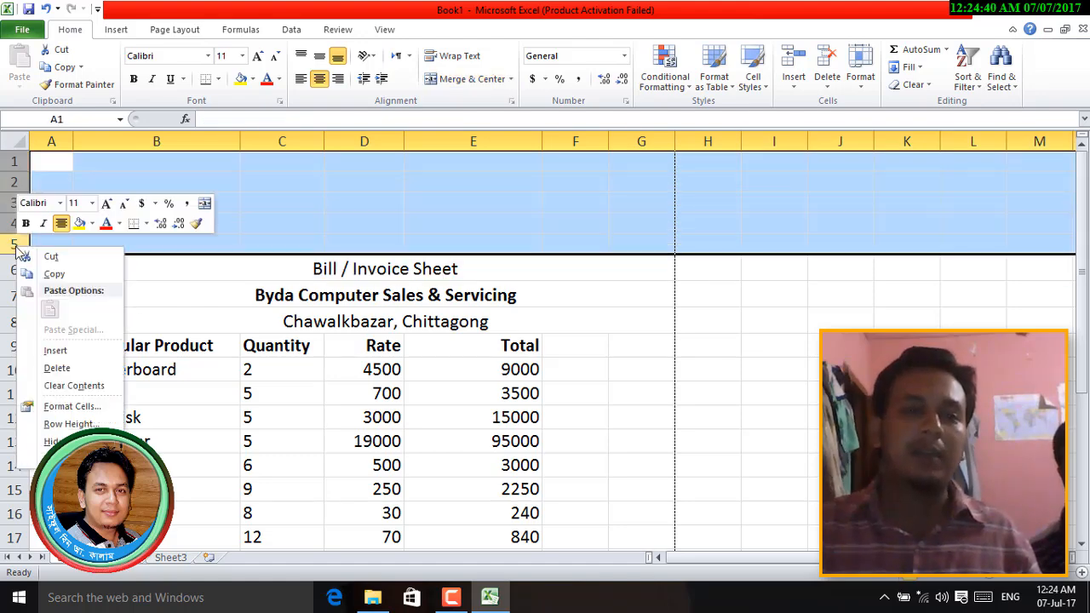
pyautogui.click(72, 368)
pyautogui.click(452, 288)
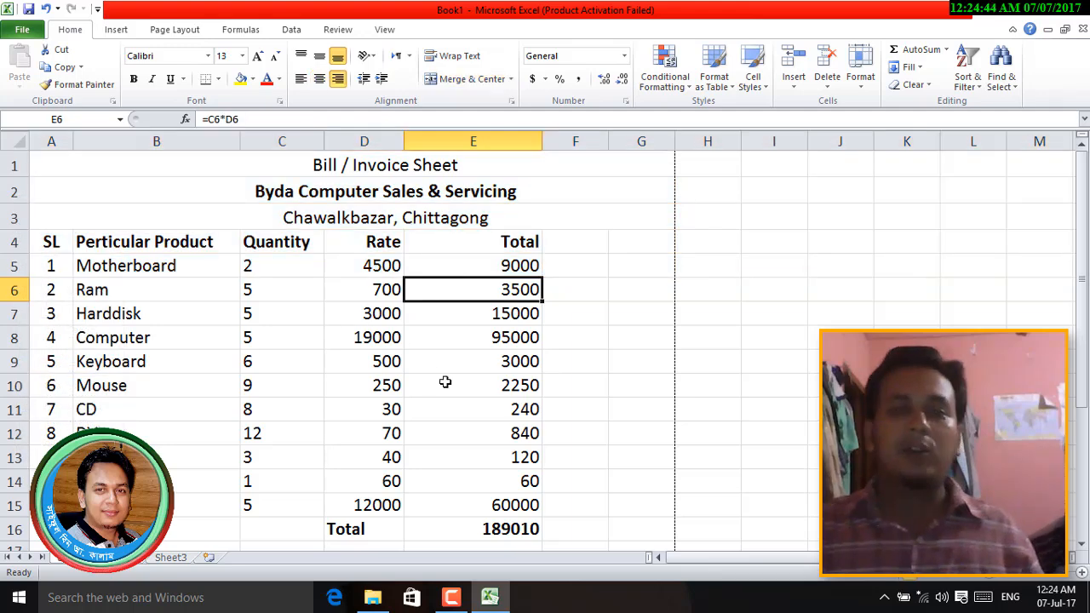
pyautogui.click(442, 385)
pyautogui.moveTo(272, 172); pyautogui.dragTo(287, 207)
pyautogui.hotkey('alt', 'h')
pyautogui.press('m')
pyautogui.press('a')
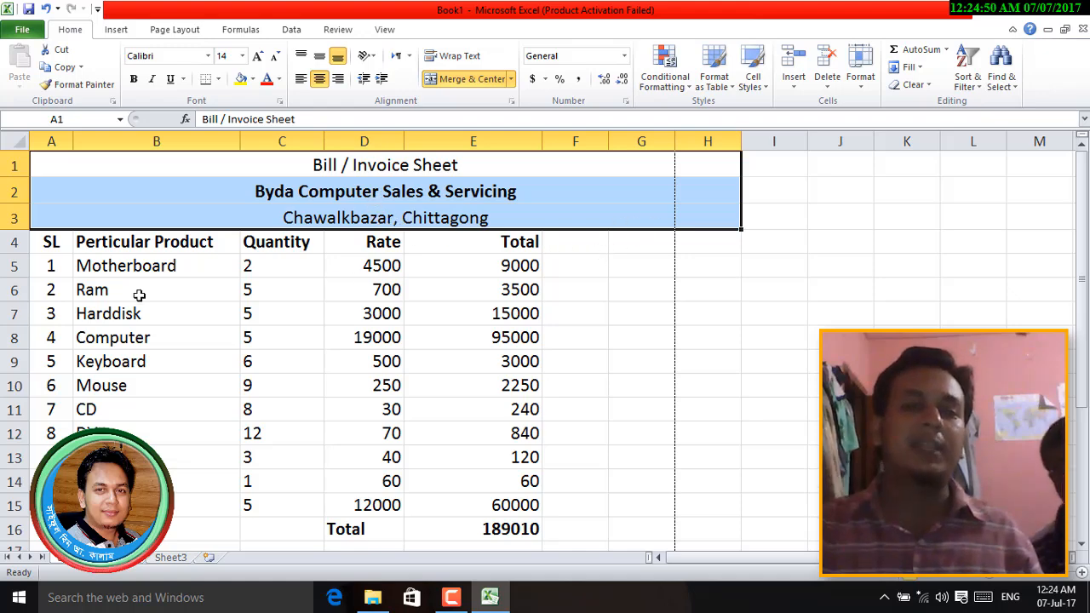
# - Delete column H so the three title lines centre across columns A to G
pyautogui.click(630, 345)
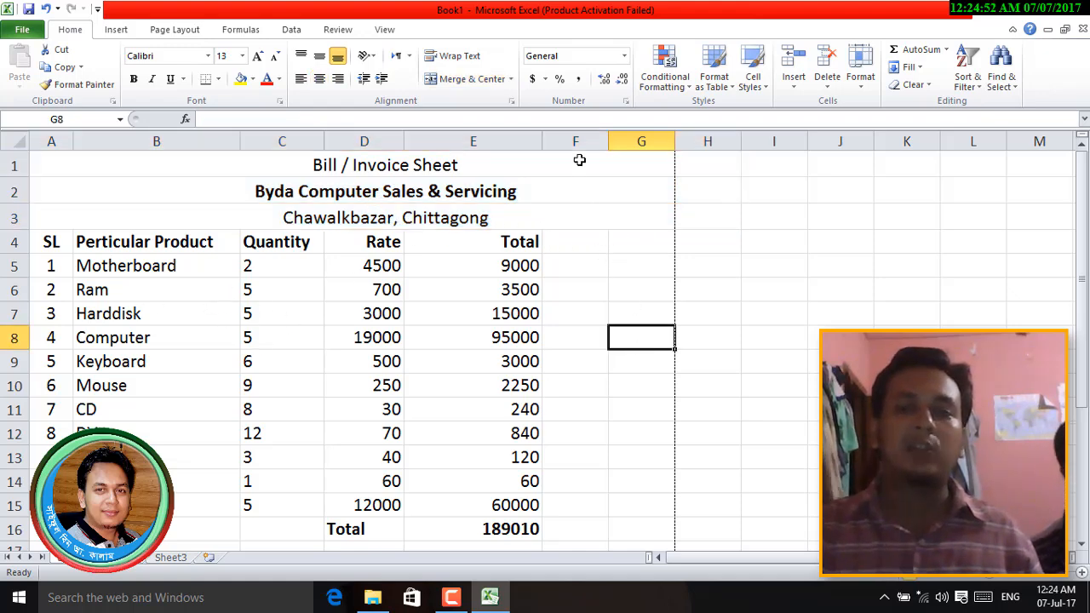
pyautogui.moveTo(400, 164); pyautogui.dragTo(400, 198)
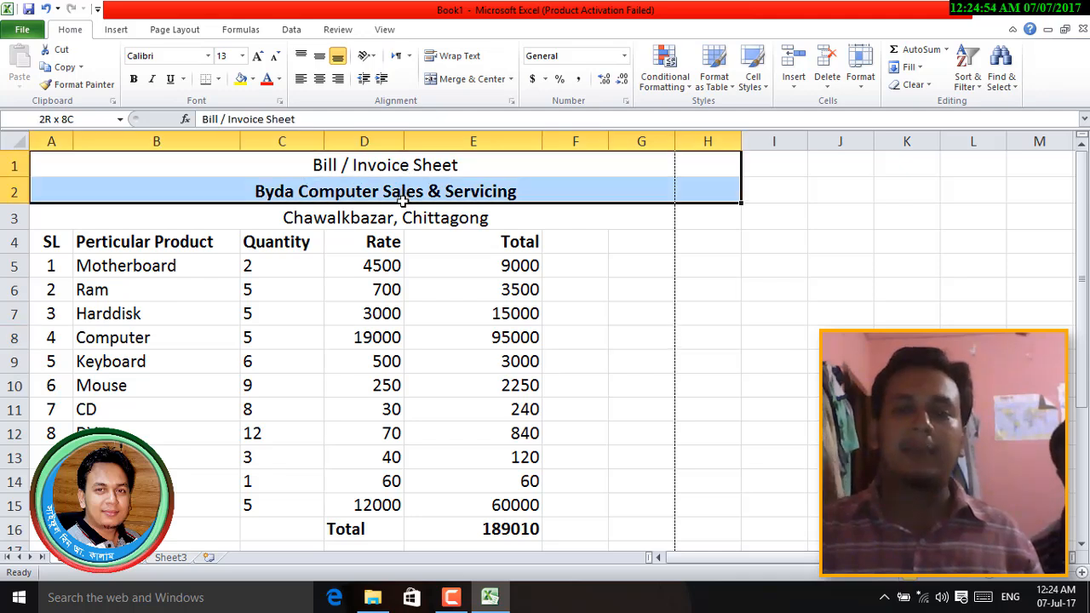
pyautogui.click(702, 209)
pyautogui.click(703, 189)
pyautogui.click(702, 166)
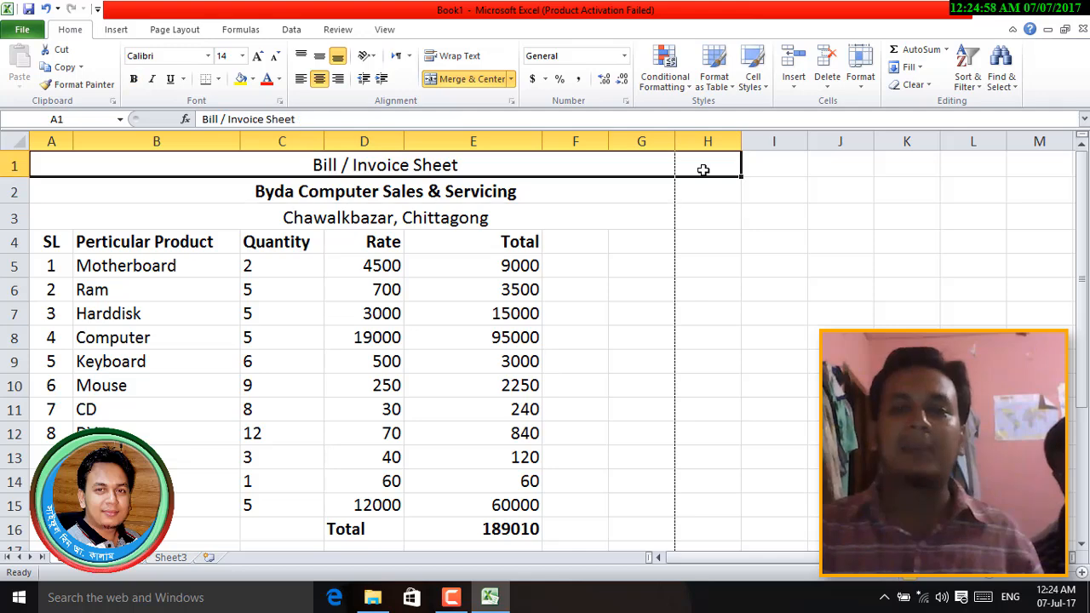
pyautogui.click(706, 143)
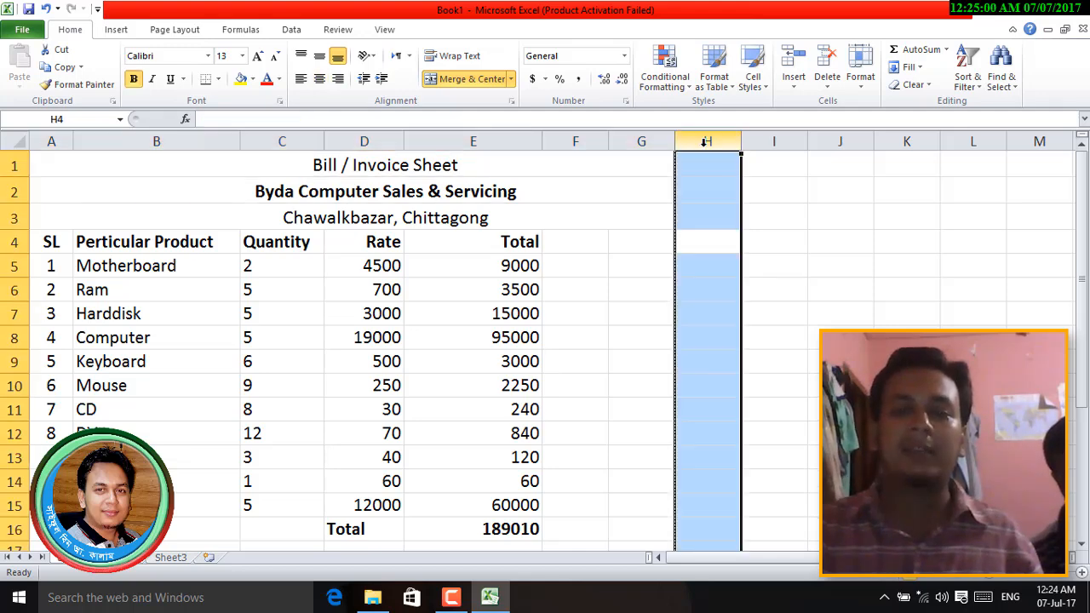
pyautogui.rightClick(707, 143)
pyautogui.click(743, 272)
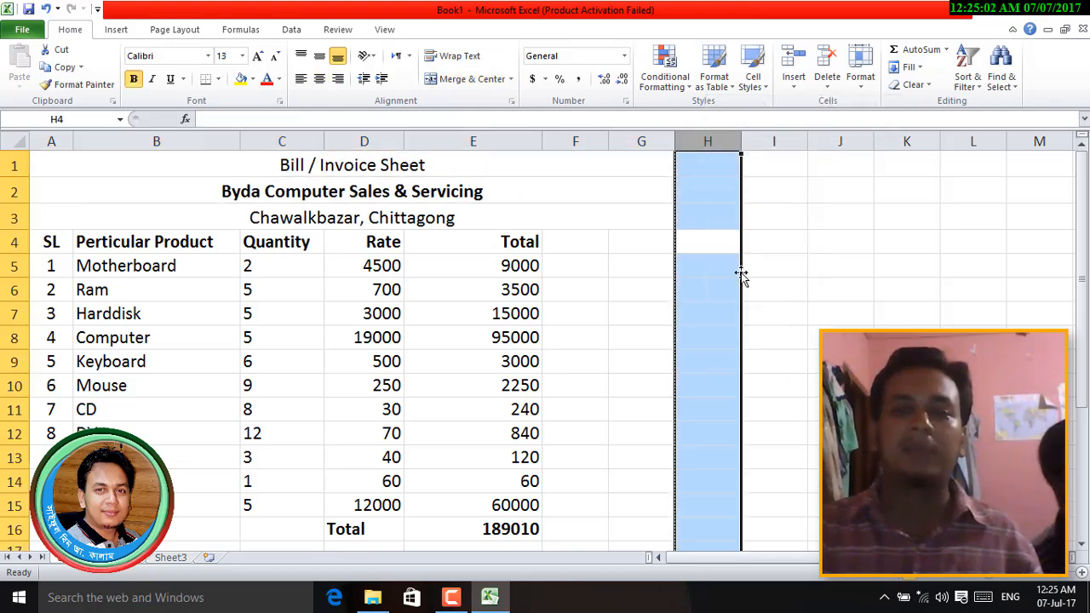
pyautogui.click(726, 315)
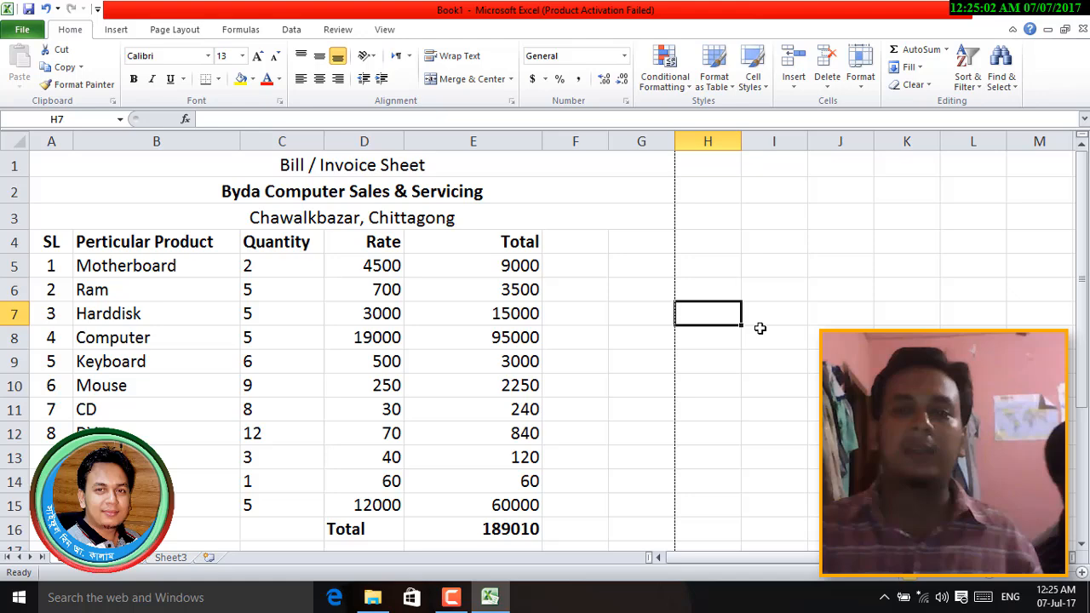
# - Check the Total formula in E7 and the layout of invoice columns A–E
pyautogui.click(474, 317)
pyautogui.moveTo(53, 142); pyautogui.dragTo(520, 161)
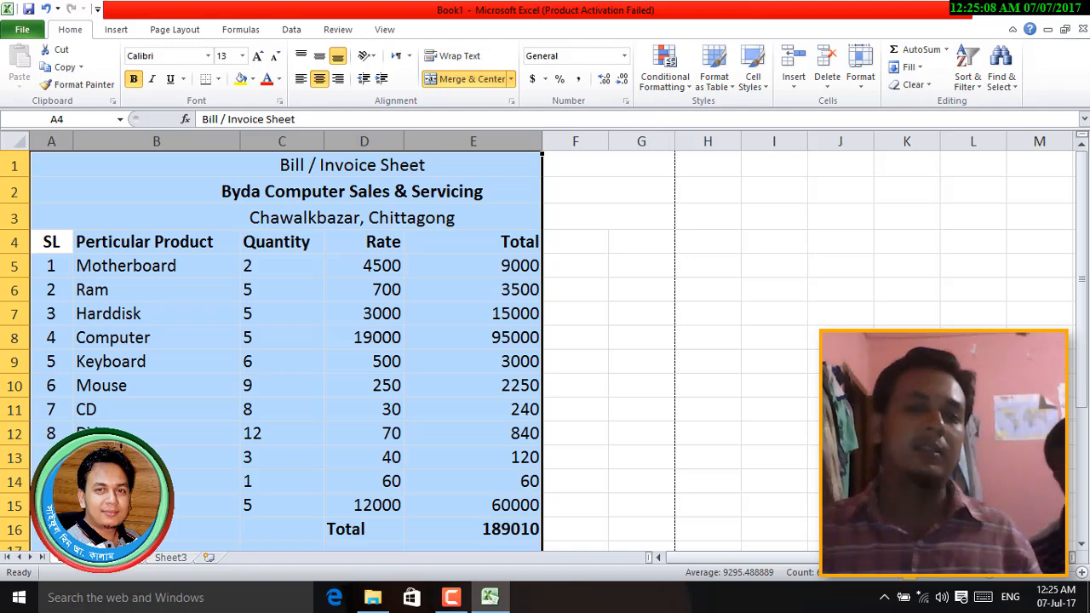
pyautogui.click(478, 367)
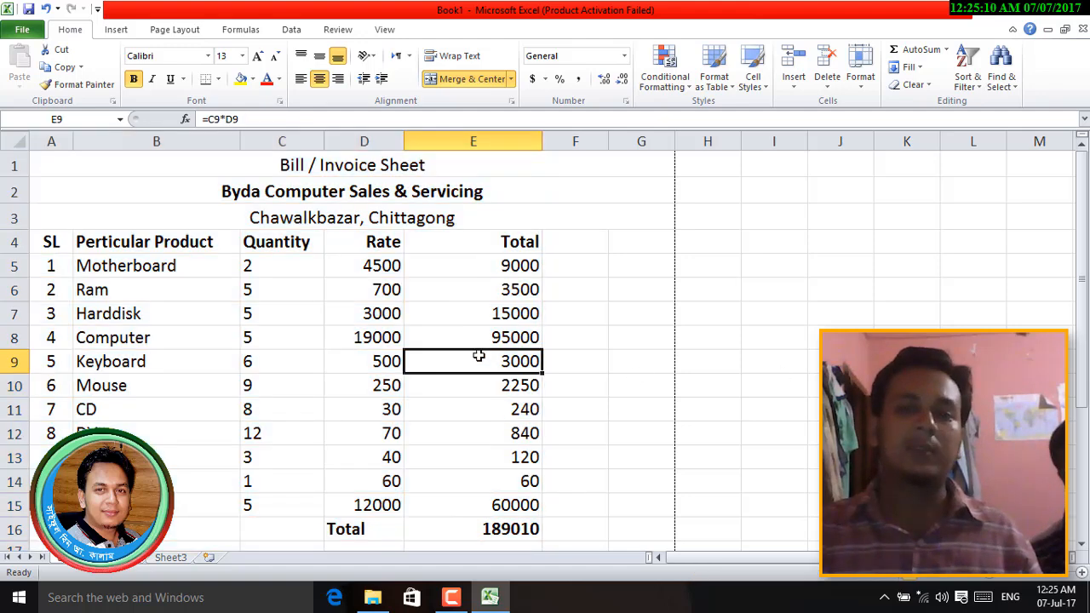
pyautogui.scroll(-3, 607, 367)
pyautogui.scroll(3, 607, 367)
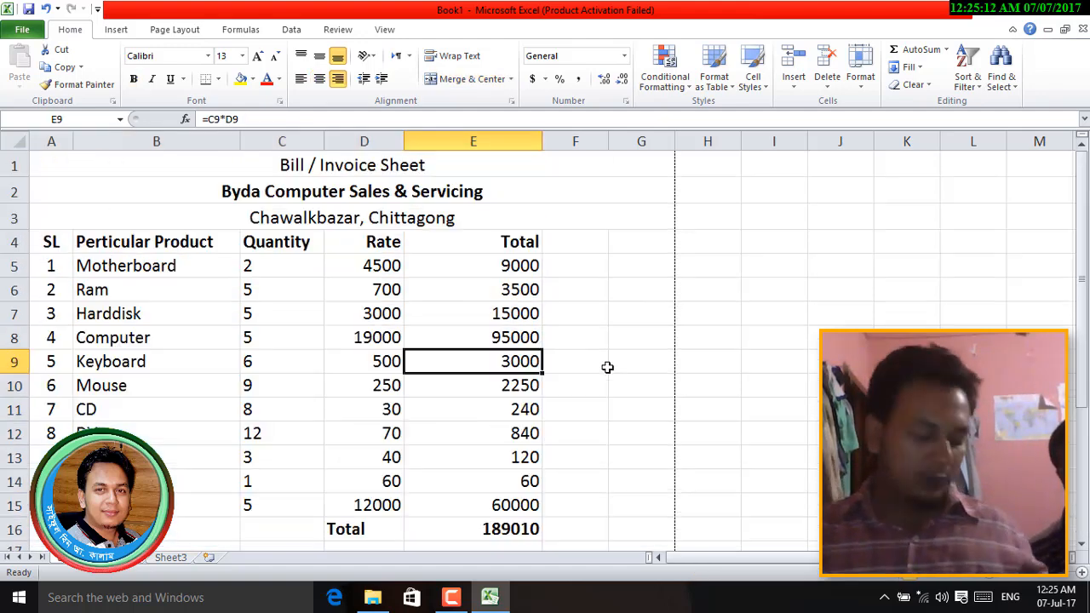
pyautogui.hotkey('ctrl', 'p')
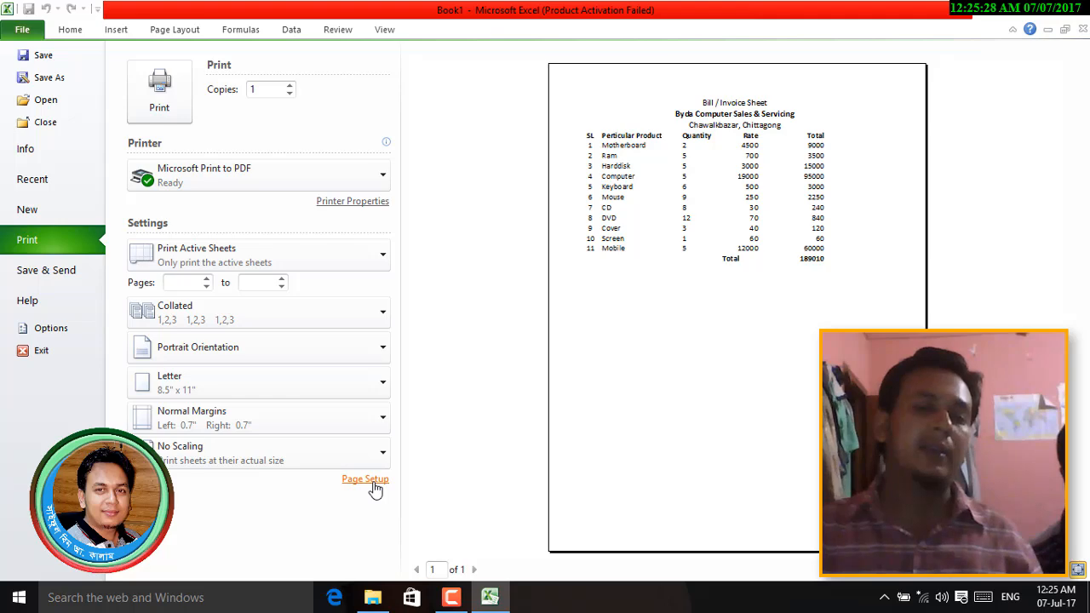
pyautogui.press('Escape')
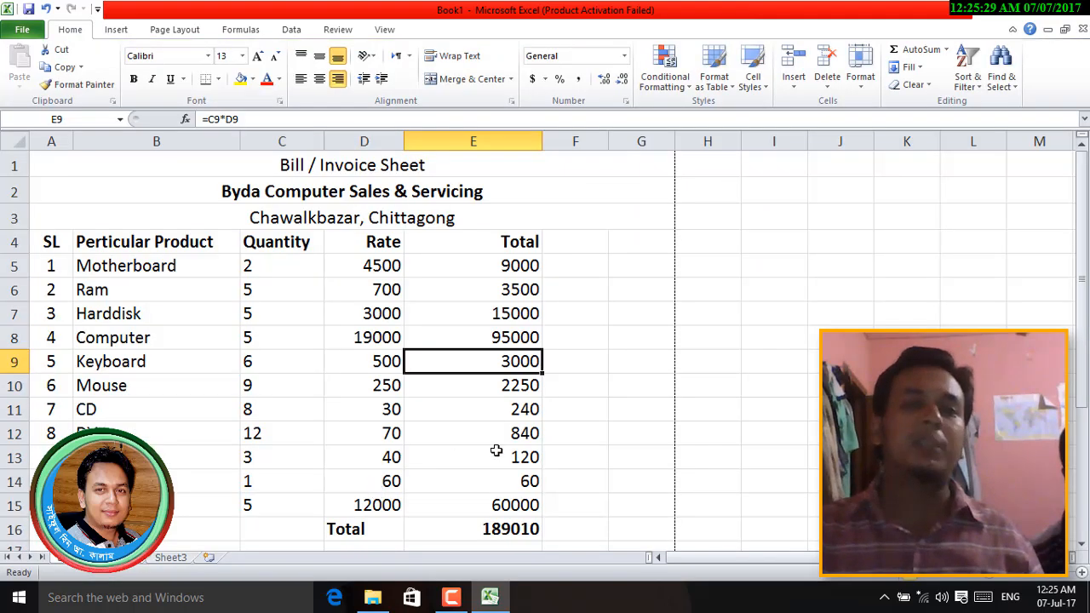
# - Choose A4 paper in the Page Setup dialog and view its Margins settings
pyautogui.click(176, 31)
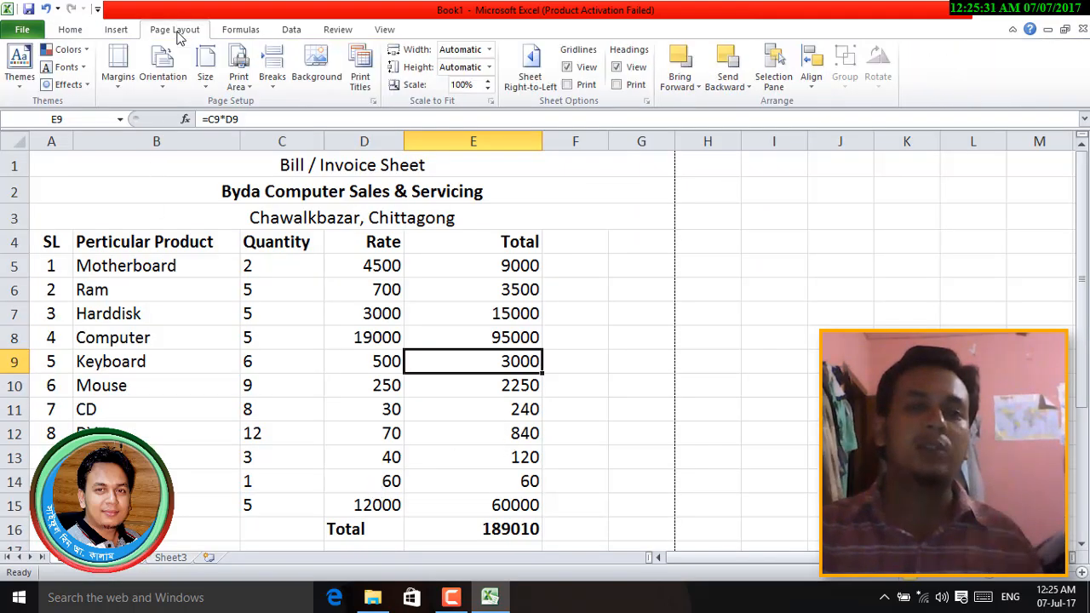
pyautogui.click(373, 101)
pyautogui.moveTo(350, 224); pyautogui.dragTo(645, 60)
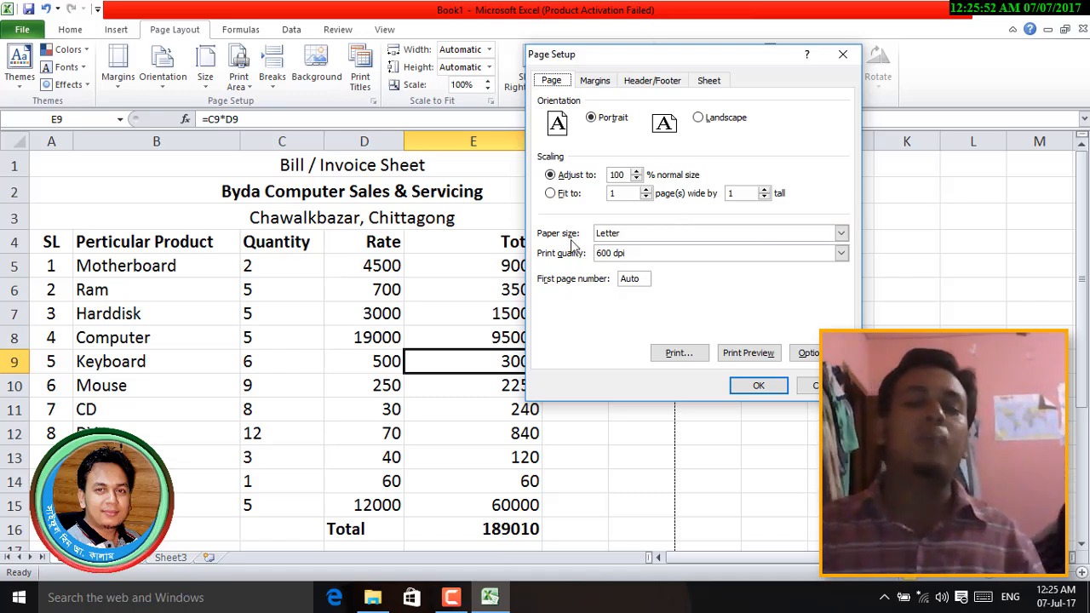
pyautogui.click(641, 237)
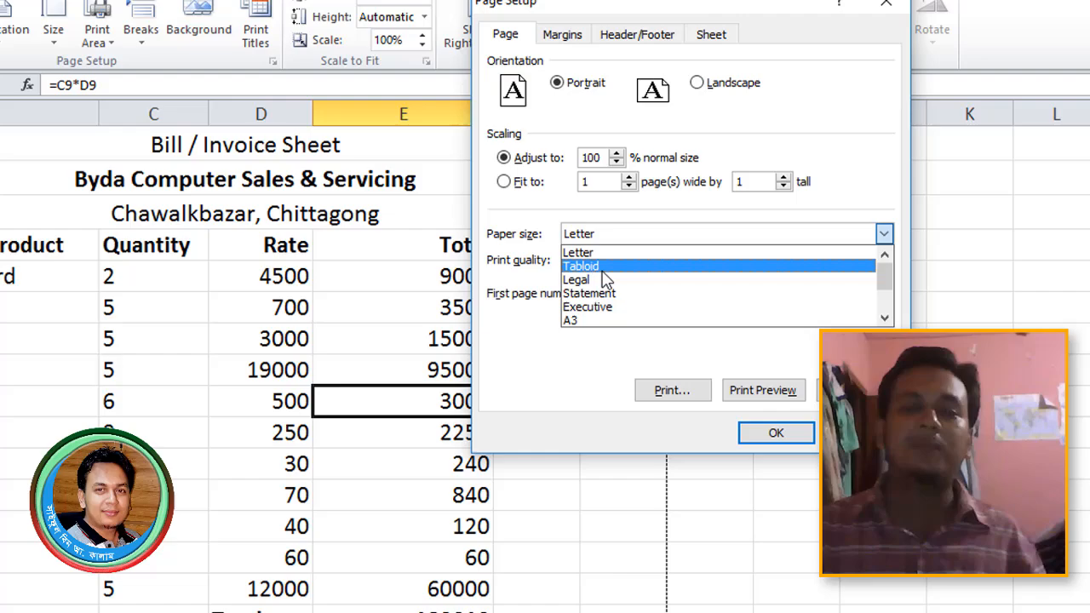
pyautogui.scroll(-2, 613, 281)
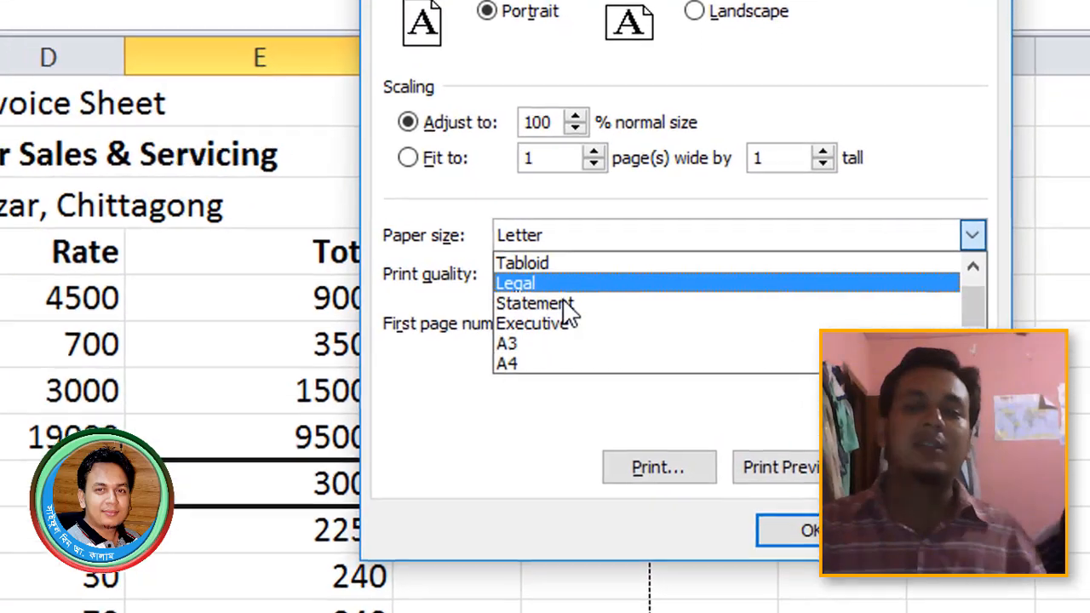
pyautogui.click(527, 339)
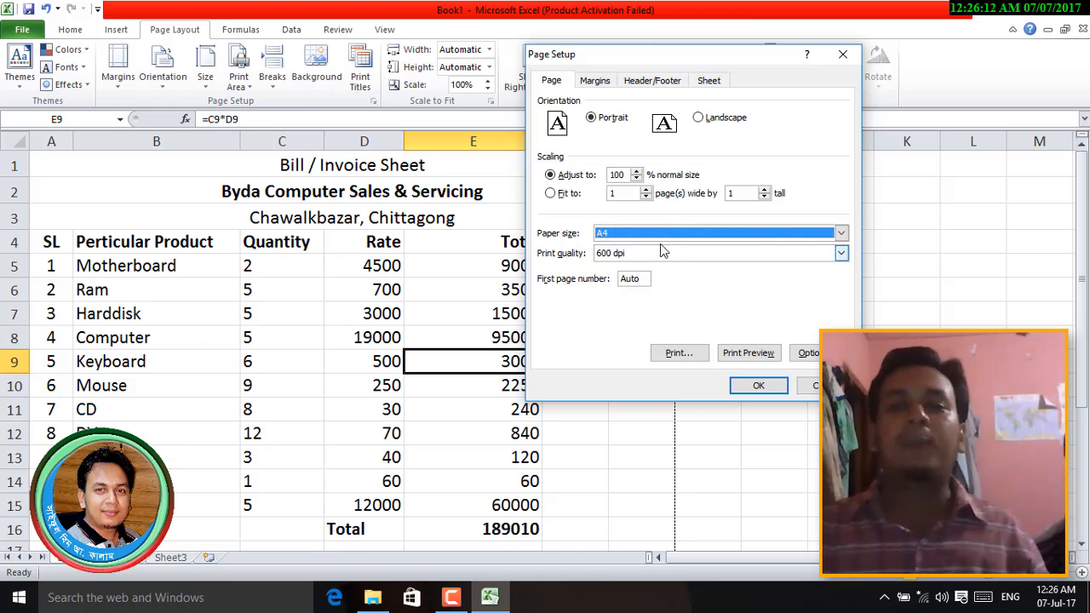
pyautogui.click(596, 82)
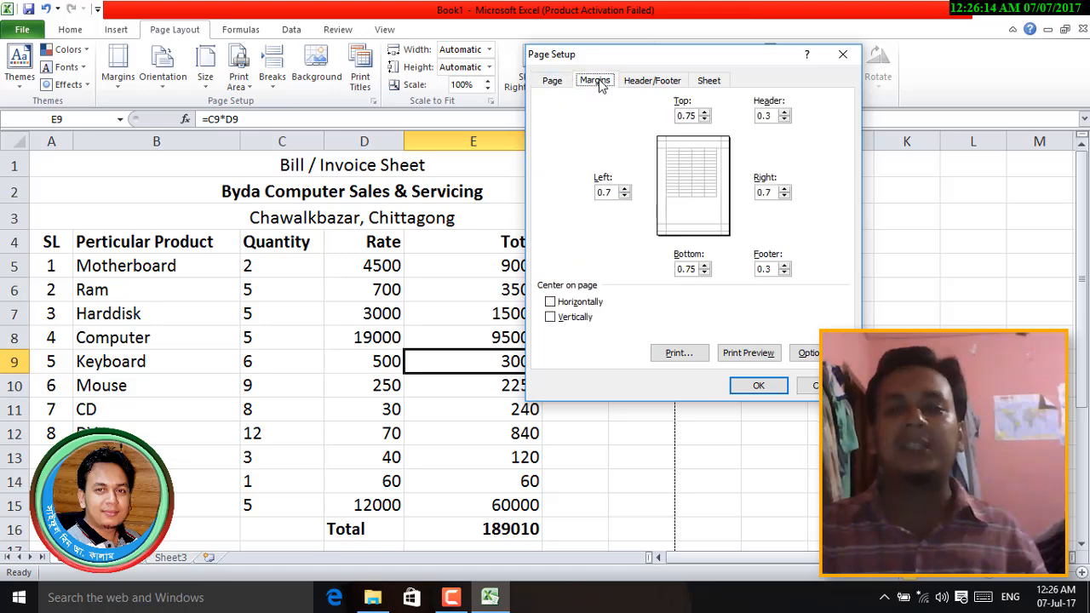
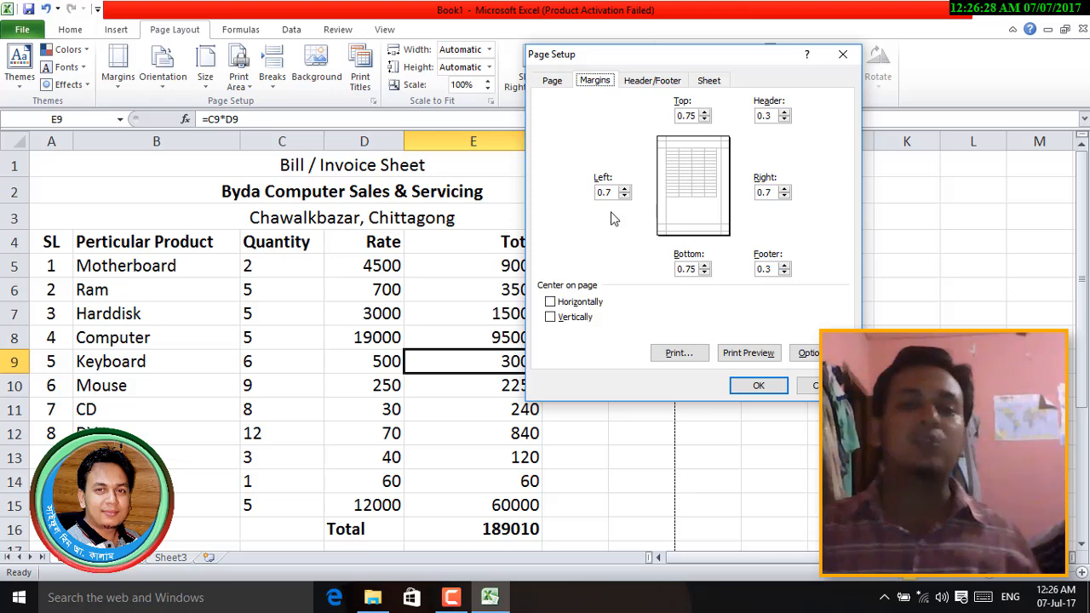
# - Confirm the A4 page setup with 0.75 top/bottom and 0.7 left/right margins
pyautogui.click(759, 384)
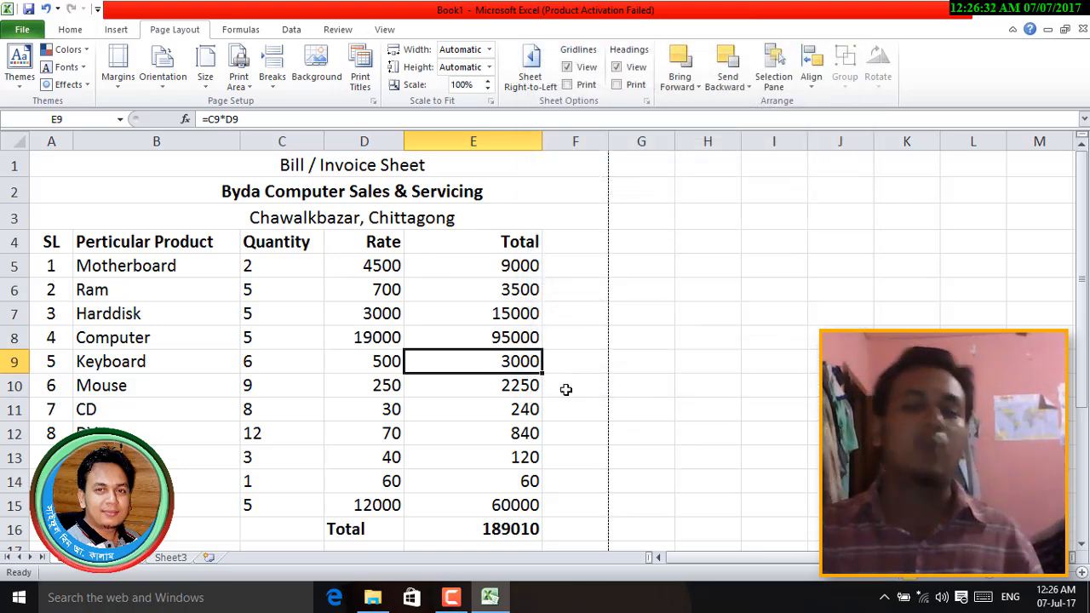
# - Scroll through the invoice and select cell C48 below the page break
pyautogui.scroll(-11, 562, 397)
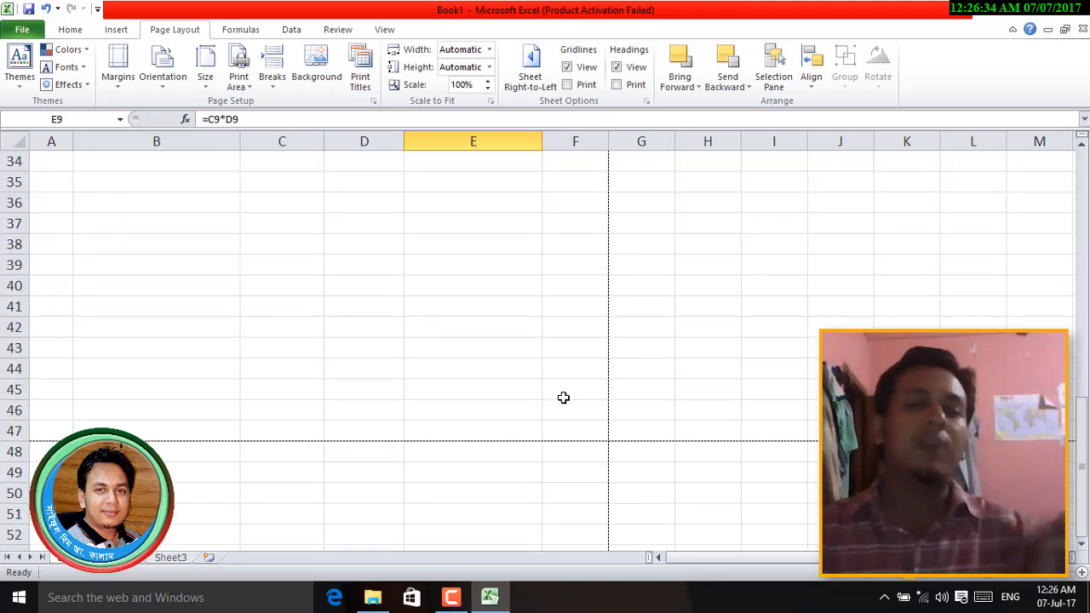
pyautogui.scroll(4, 562, 397)
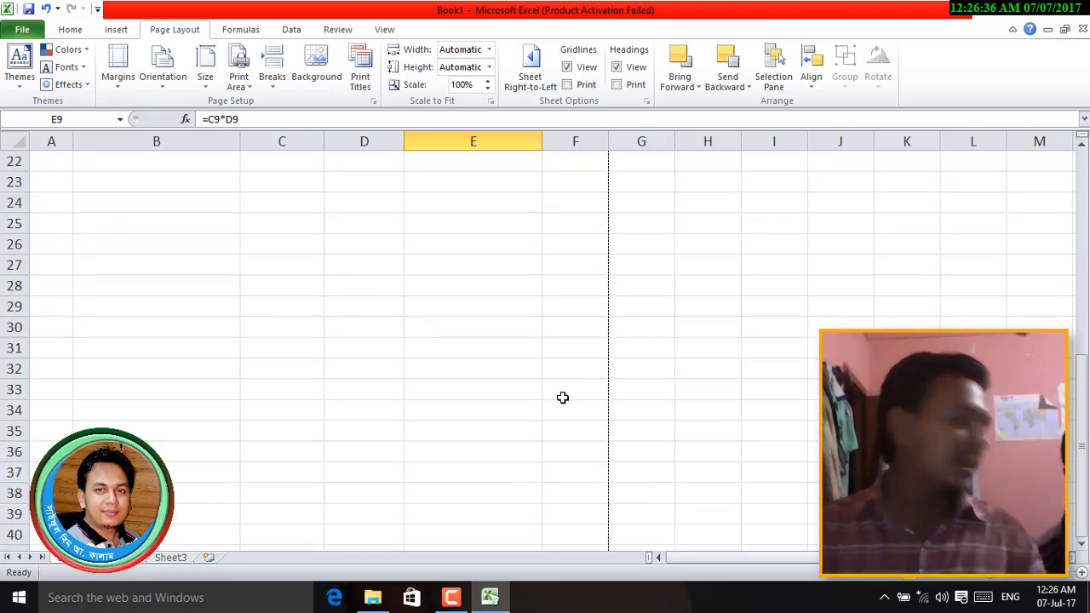
pyautogui.scroll(7, 562, 398)
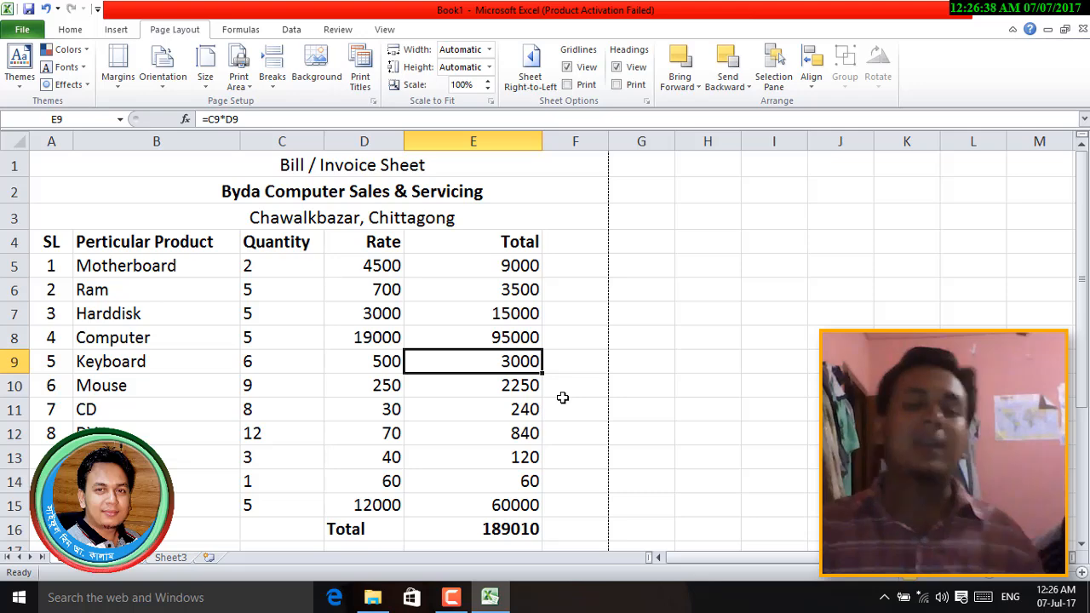
pyautogui.scroll(-14, 563, 397)
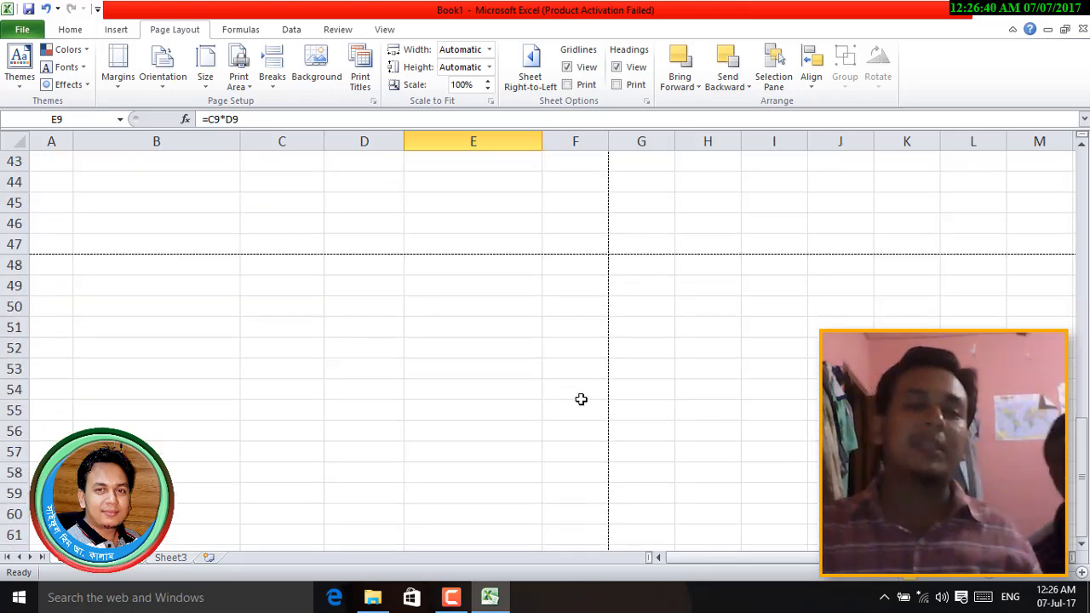
pyautogui.click(285, 271)
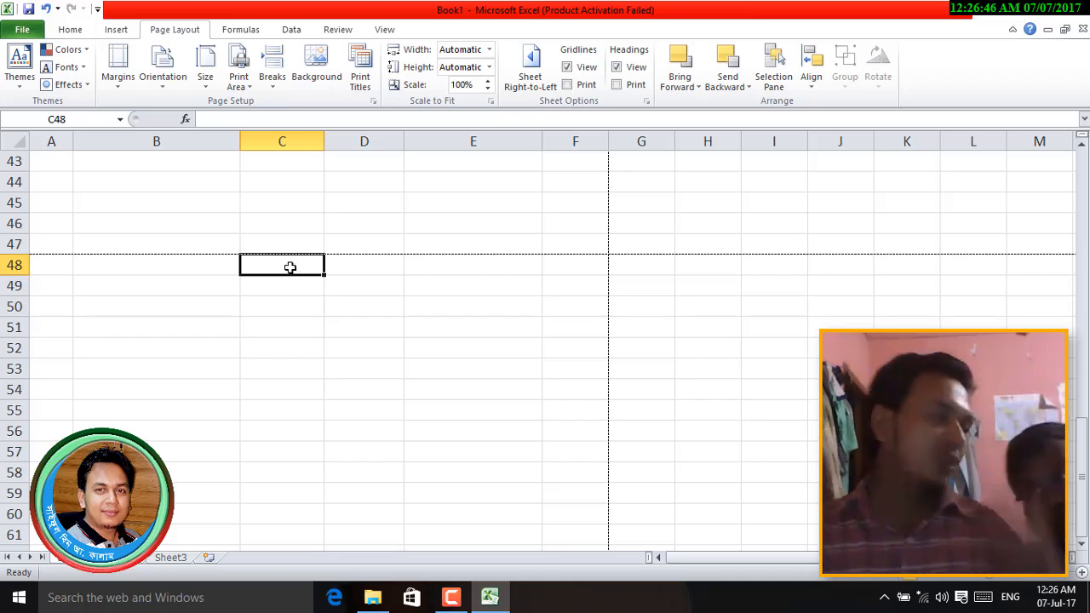
# - Preview the invoice on A4 portrait, shown as page 1 of 2
pyautogui.scroll(14, 294, 267)
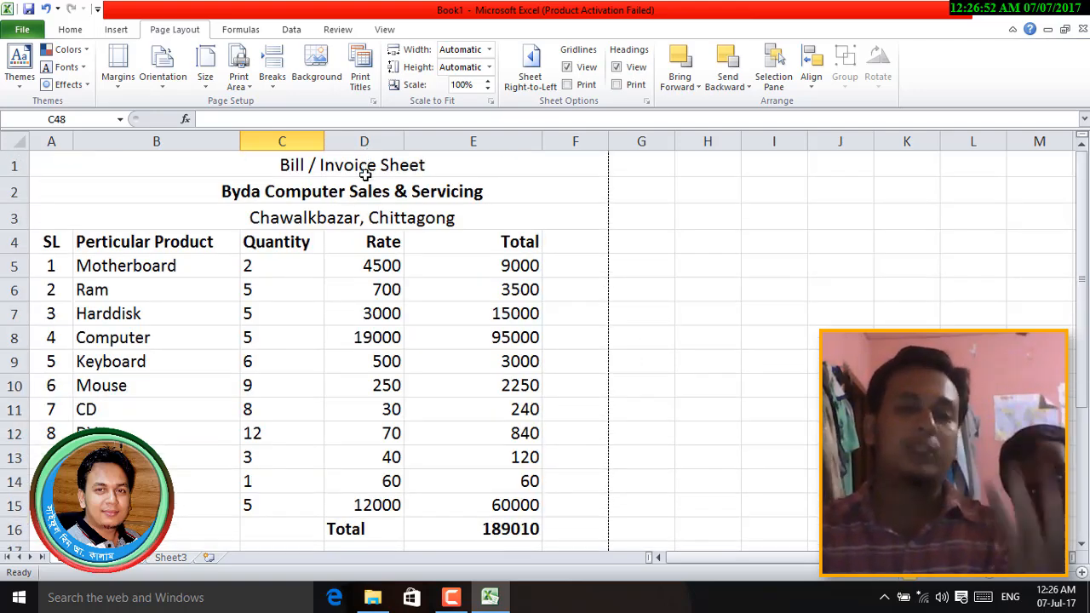
pyautogui.scroll(-6, 409, 310)
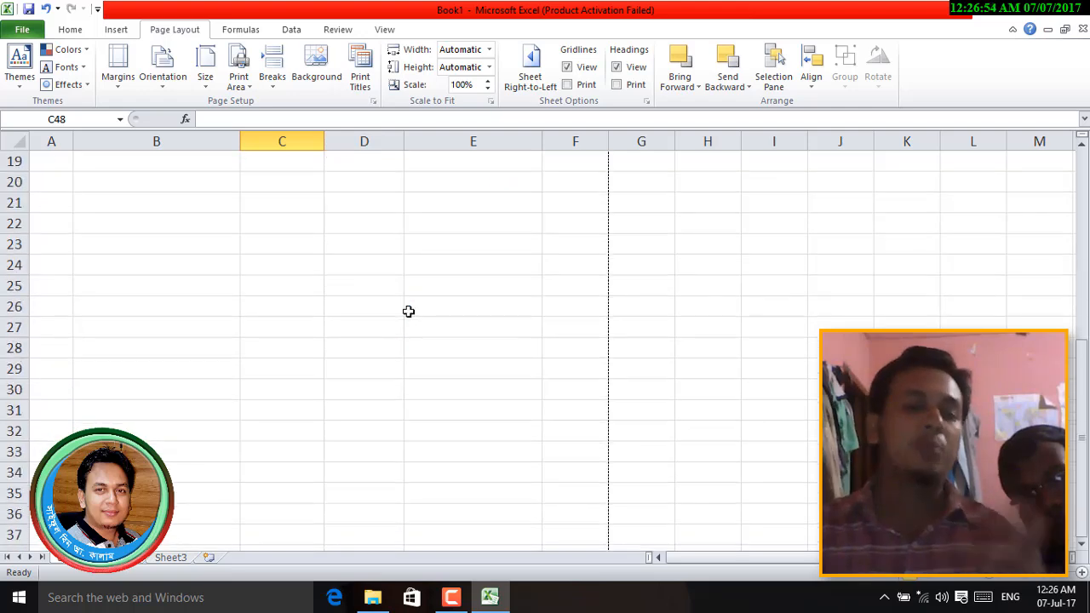
pyautogui.scroll(-4, 409, 312)
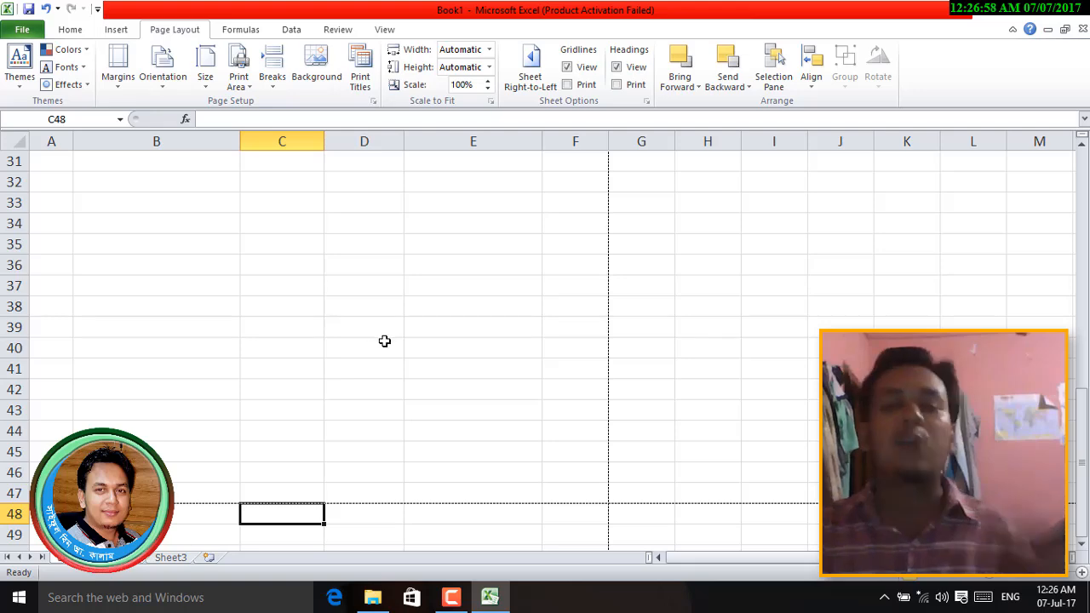
pyautogui.scroll(10, 390, 341)
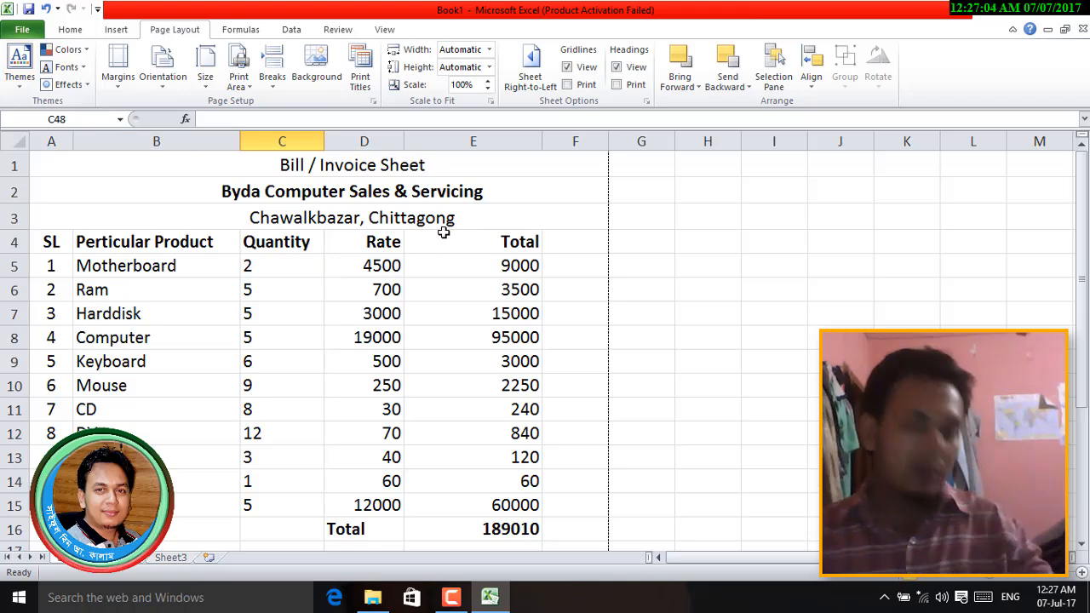
pyautogui.hotkey('ctrl', 'p')
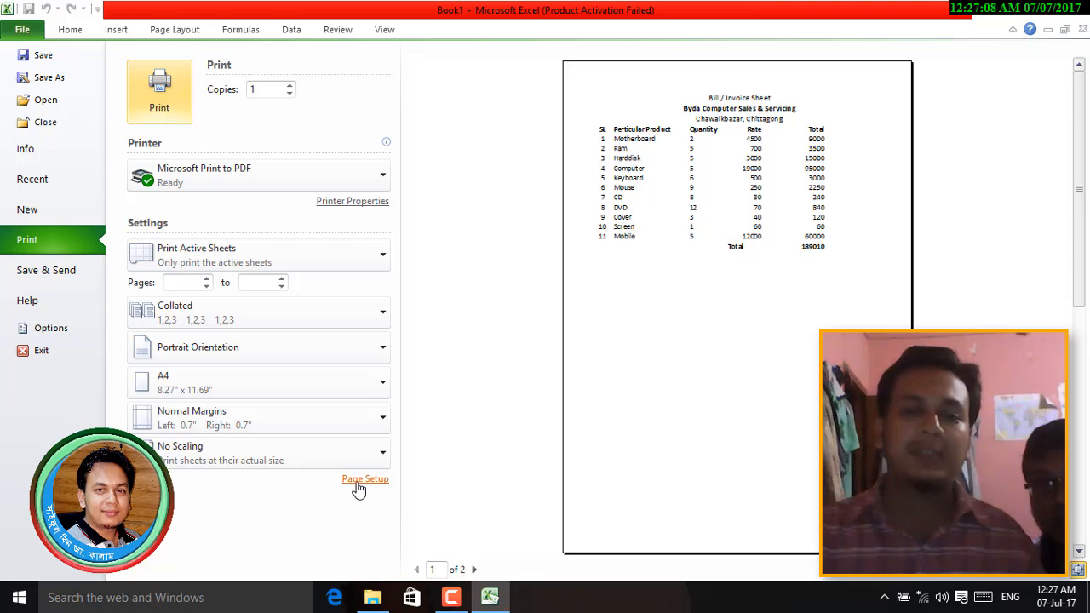
# - Review Page Setup (Portrait, 100% scaling, A4) and return to the invoice sheet
pyautogui.click(365, 479)
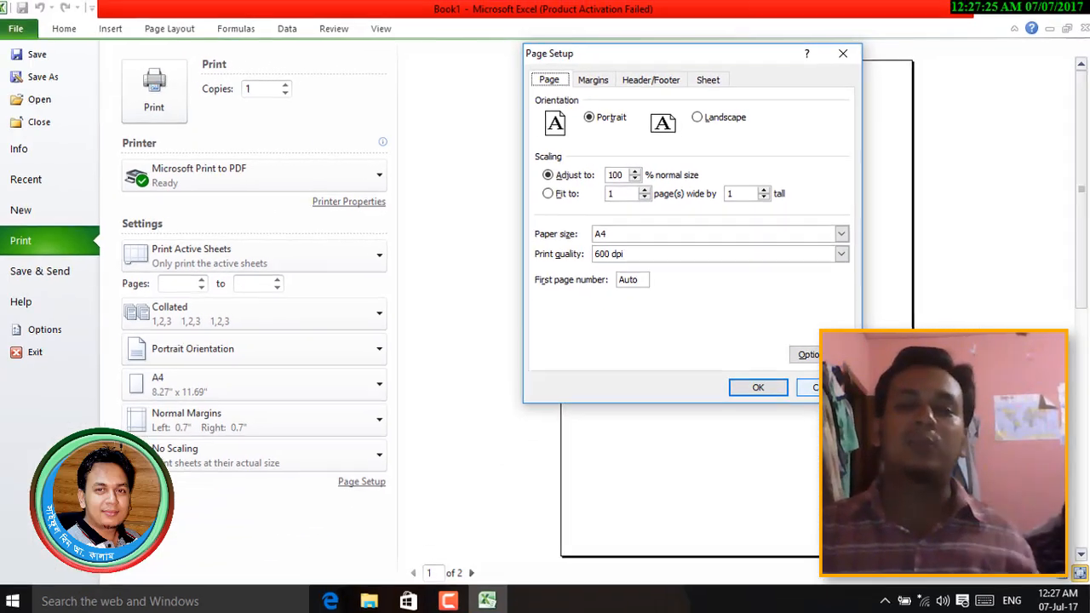
pyautogui.click(821, 387)
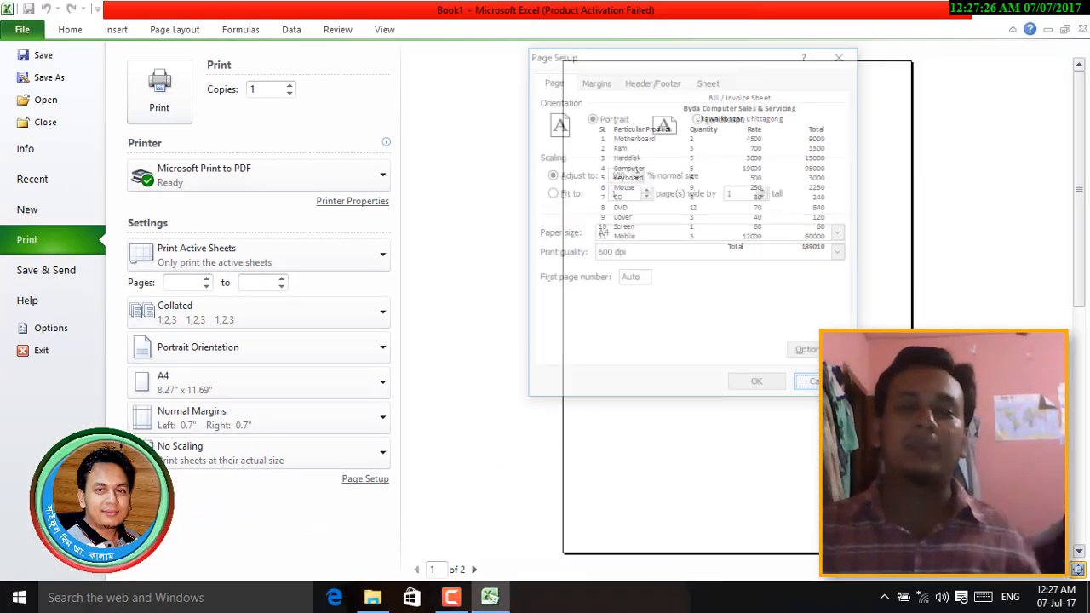
pyautogui.press('Escape')
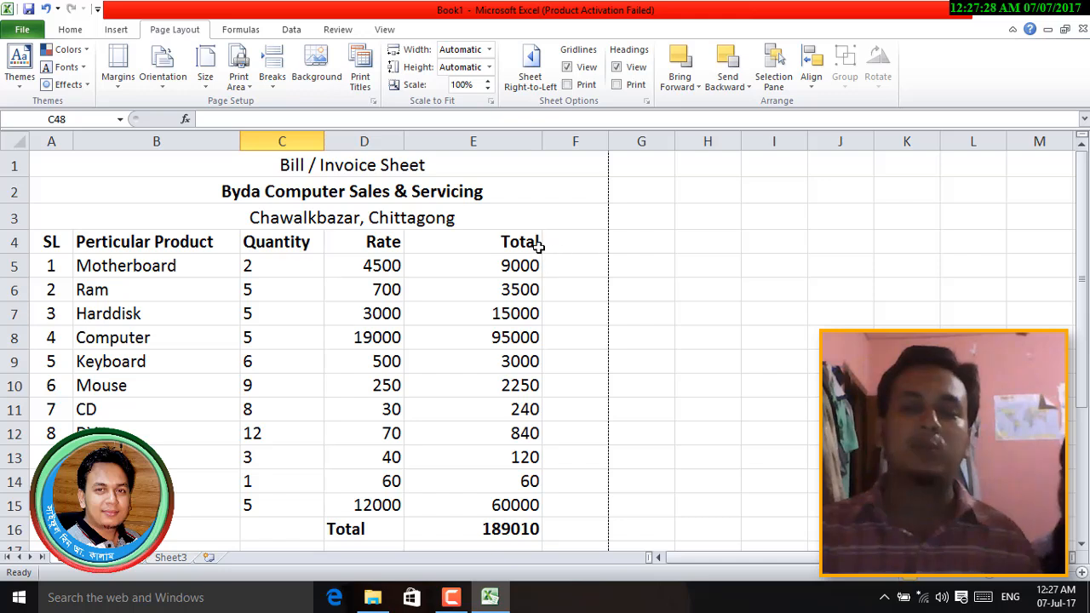
# - Add the heading 'Discount' in F4 and 'Final' in G4
pyautogui.click(572, 247)
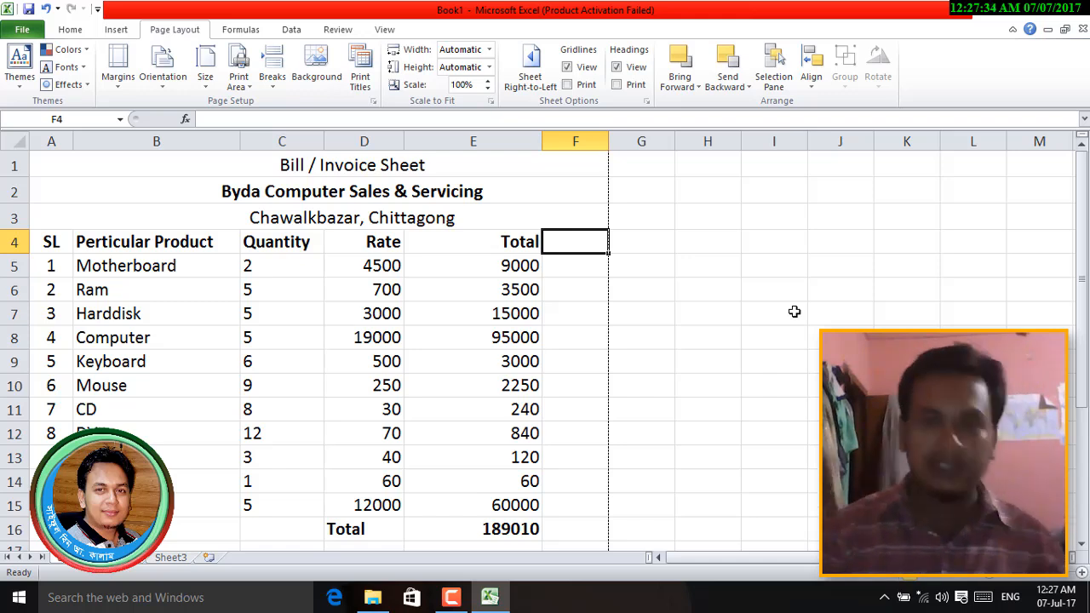
pyautogui.write('Disc')
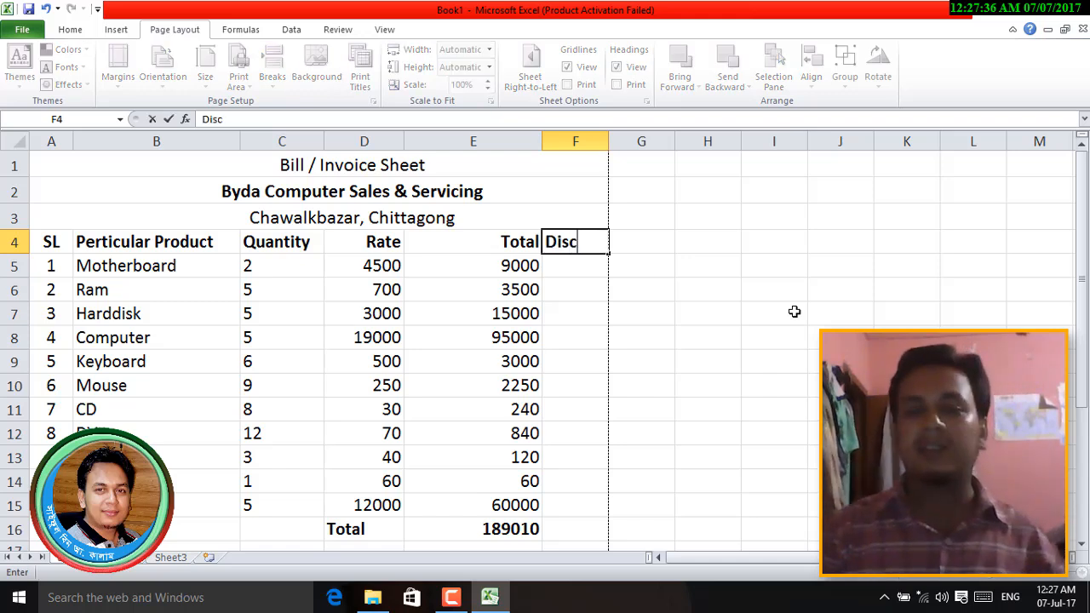
pyautogui.write('oun')
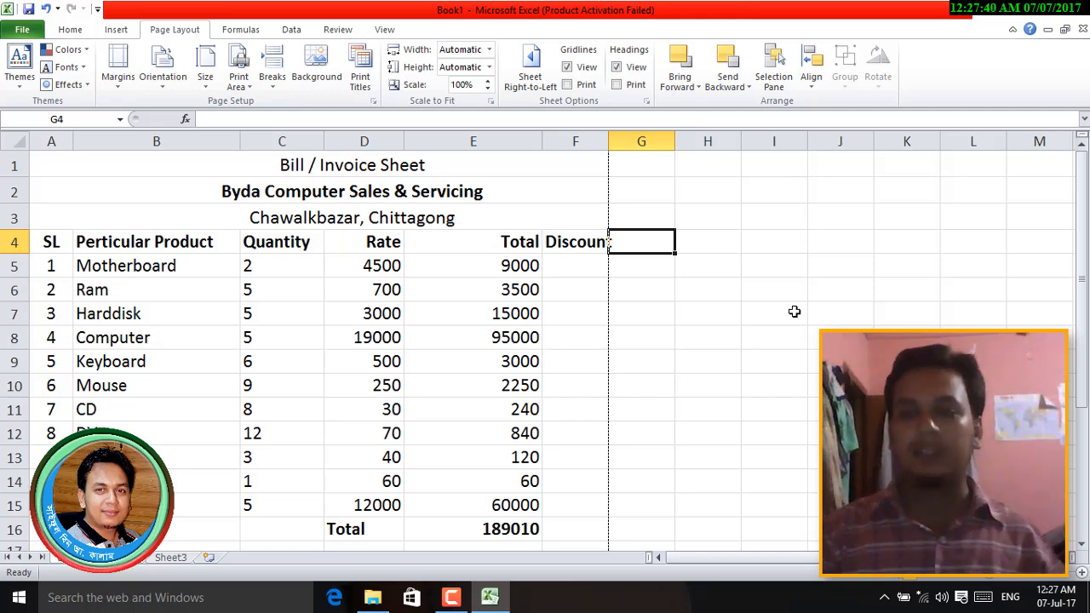
pyautogui.write('Fi')
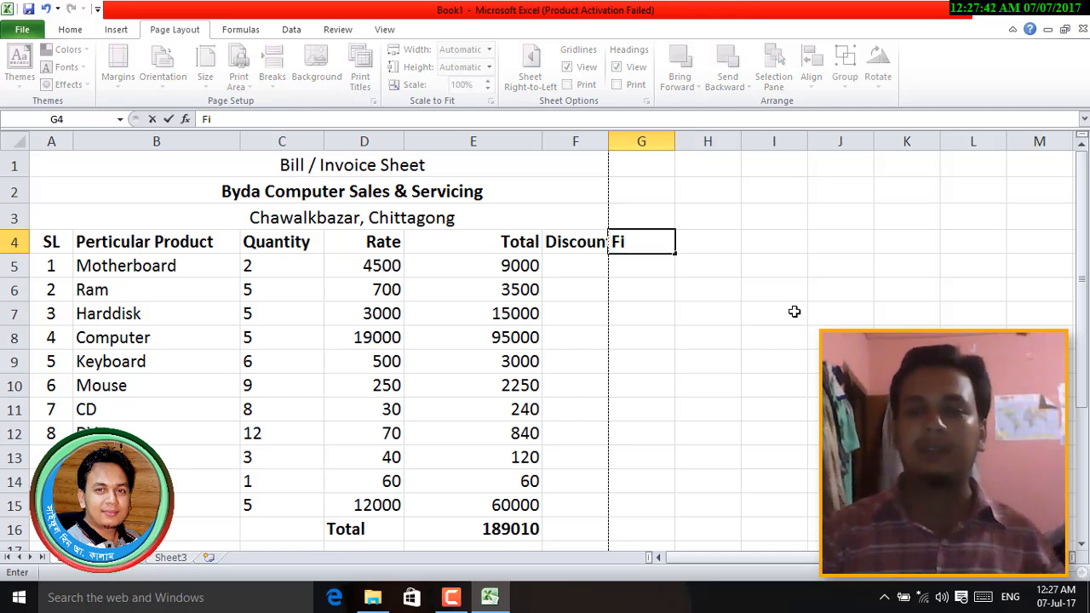
pyautogui.write('nal')
pyautogui.press('Return')
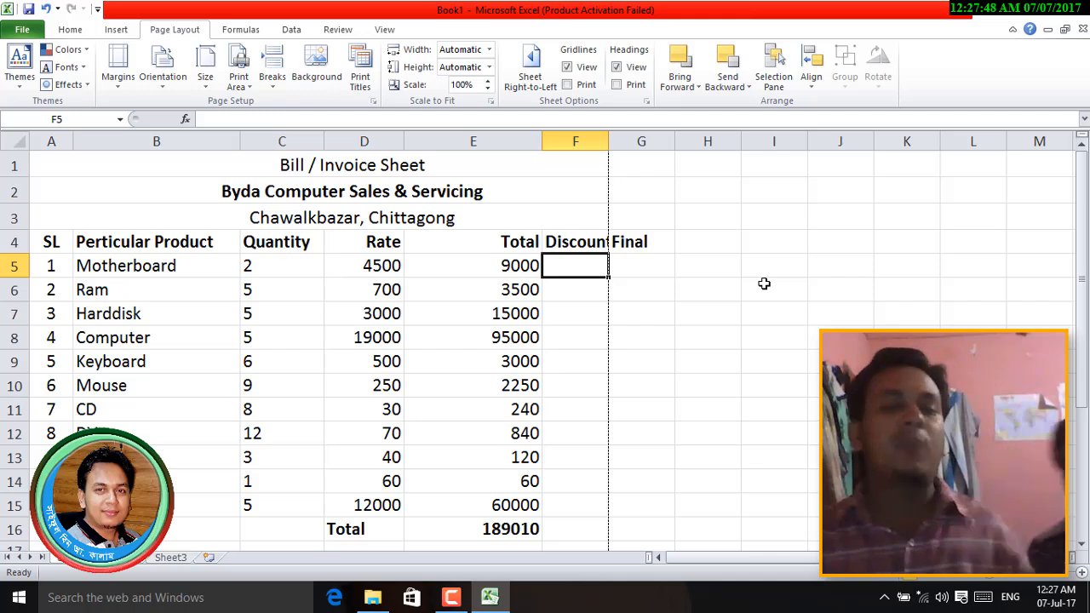
# - Readjust column E to about 18.86 width and preview the printout
pyautogui.click(486, 239)
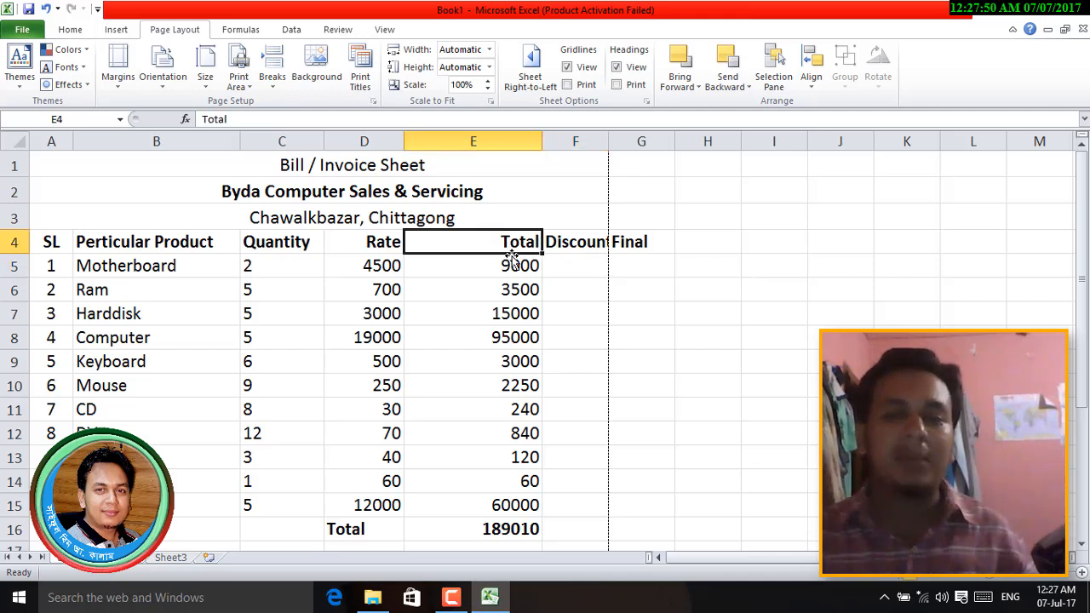
pyautogui.moveTo(543, 142); pyautogui.dragTo(524, 144)
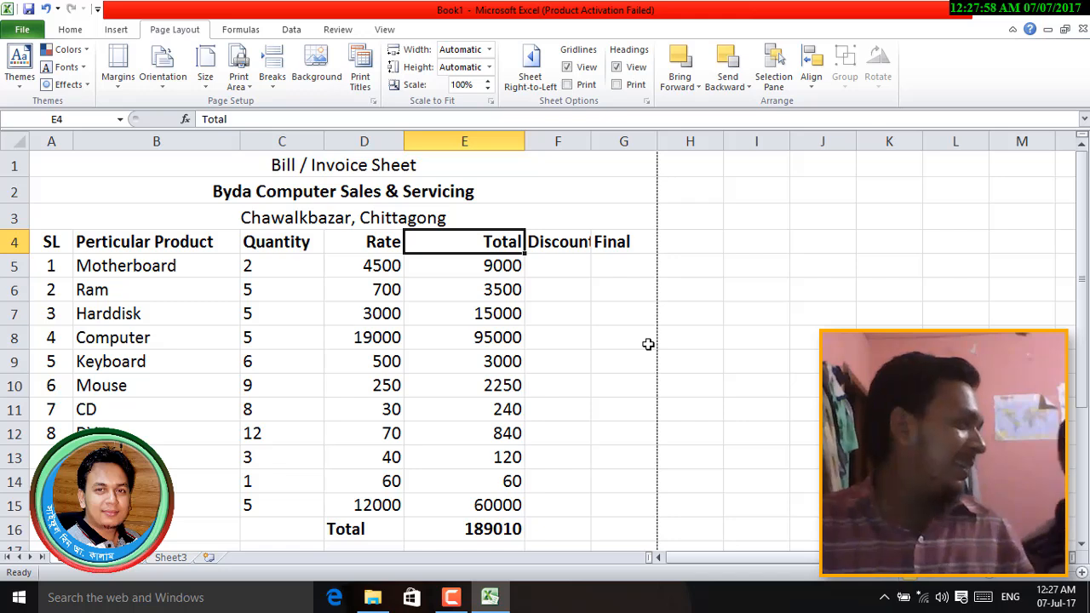
pyautogui.click(608, 276)
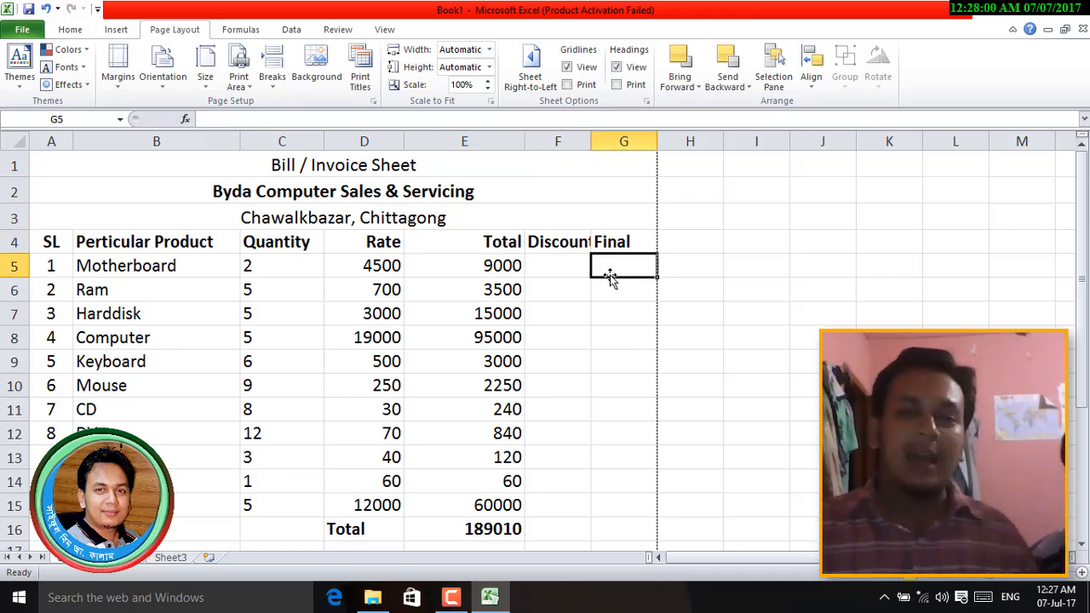
pyautogui.click(616, 246)
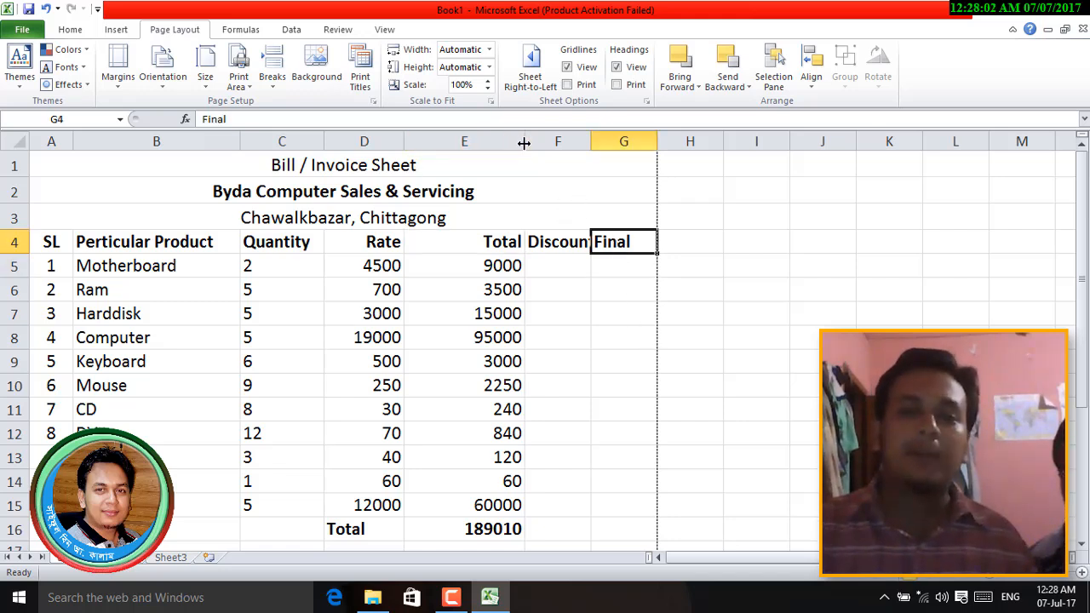
pyautogui.moveTo(524, 144); pyautogui.dragTo(547, 144)
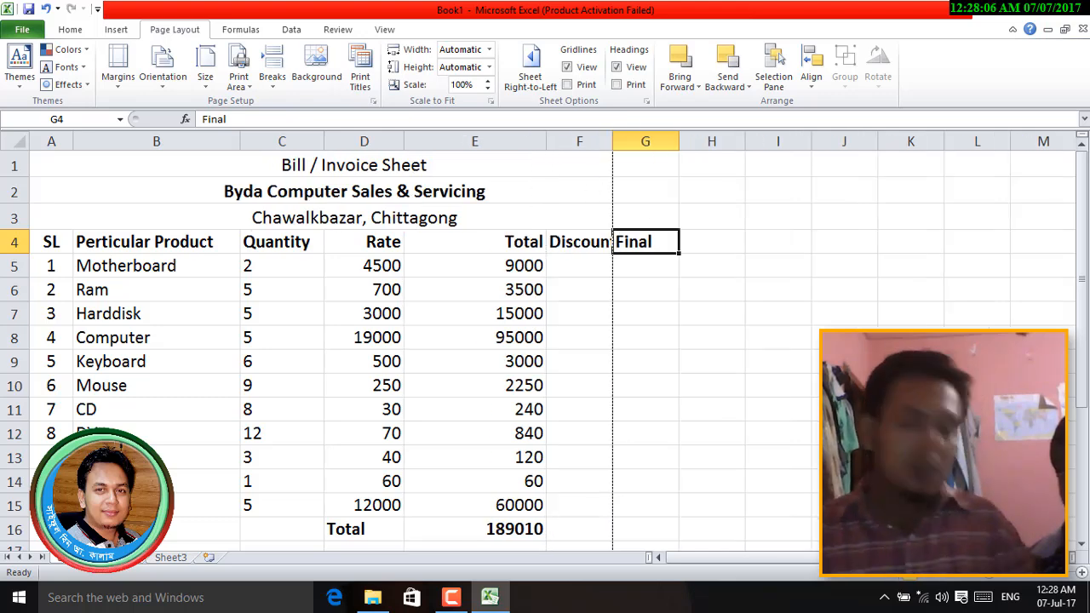
pyautogui.hotkey('ctrl', 'p')
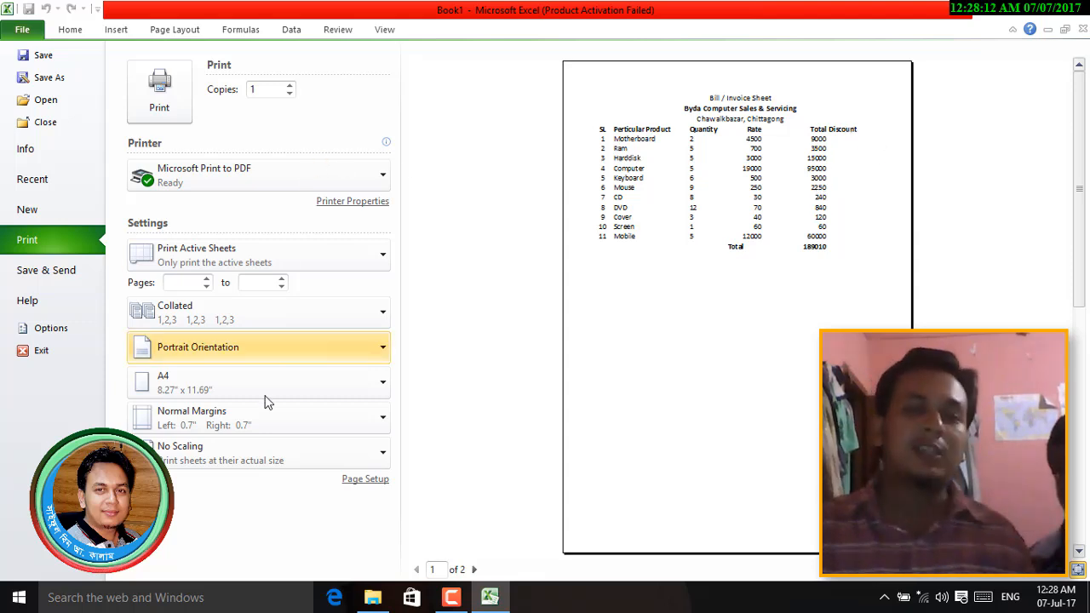
# - Try 95% print scaling in Page Setup and zoom into the preview
pyautogui.click(366, 480)
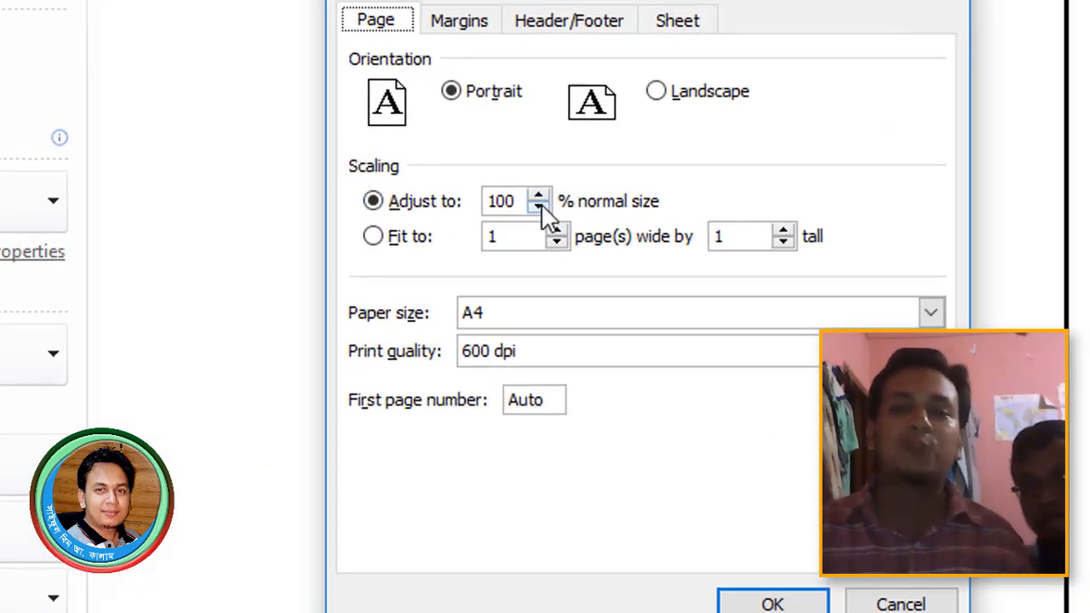
pyautogui.click(602, 189)
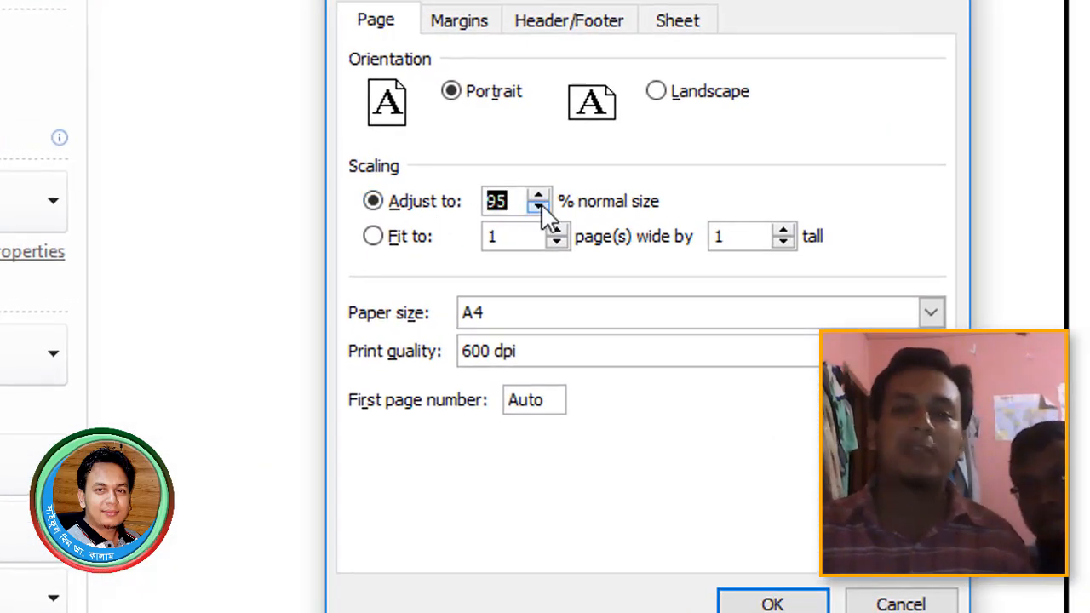
pyautogui.click(772, 603)
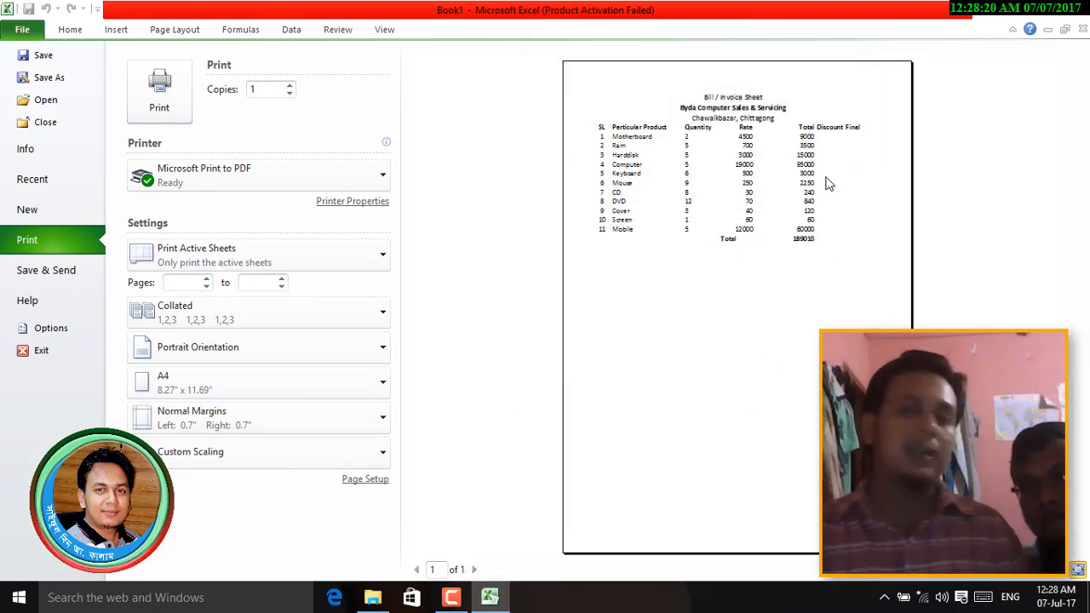
pyautogui.click(815, 236)
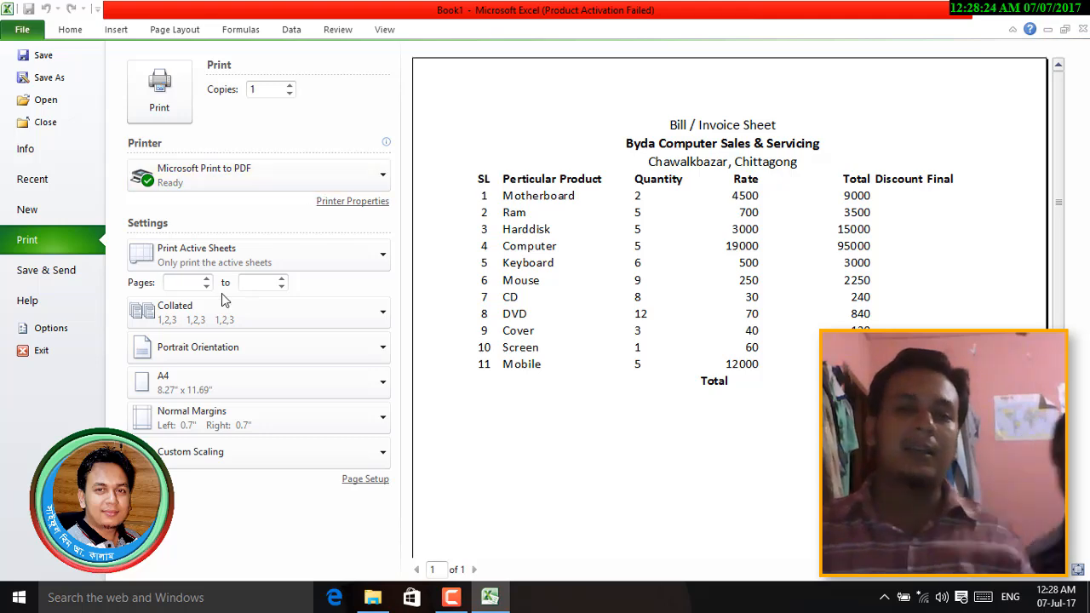
# - Restore print scaling to 100% and return to the worksheet
pyautogui.click(364, 480)
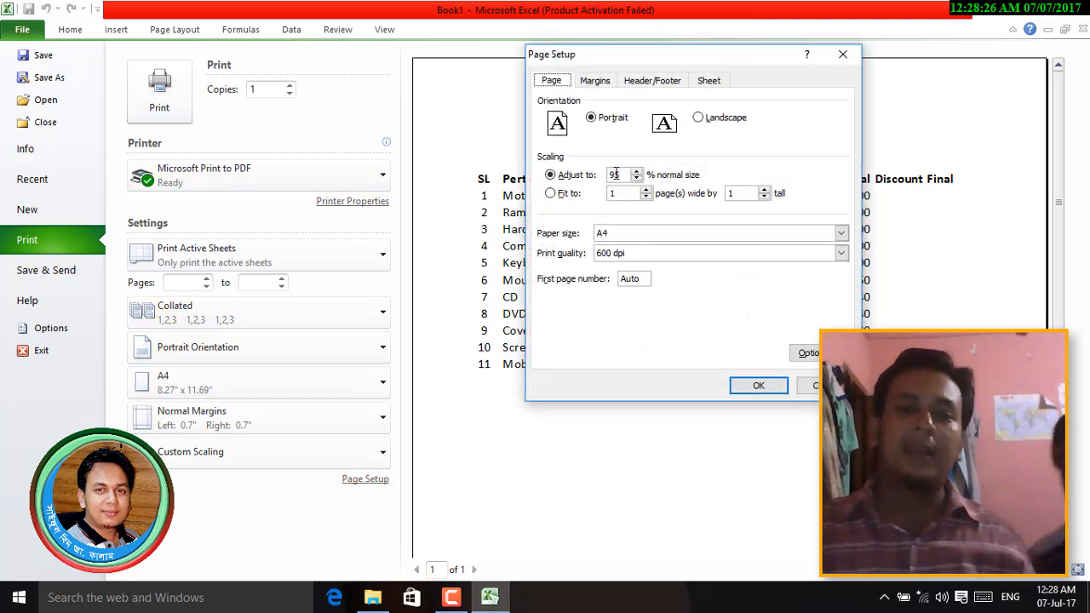
pyautogui.click(636, 171)
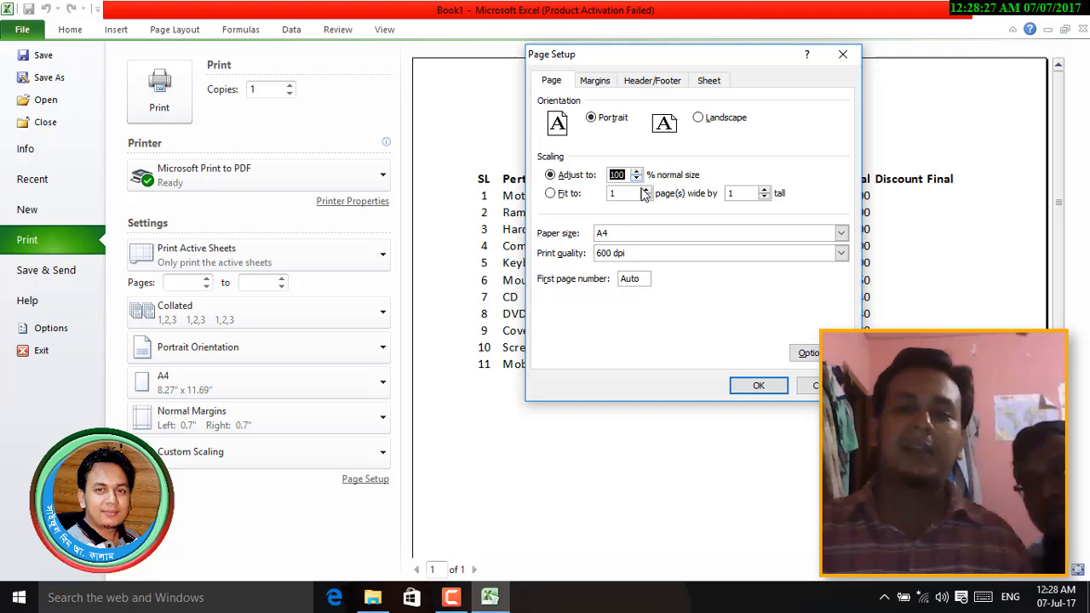
pyautogui.click(758, 385)
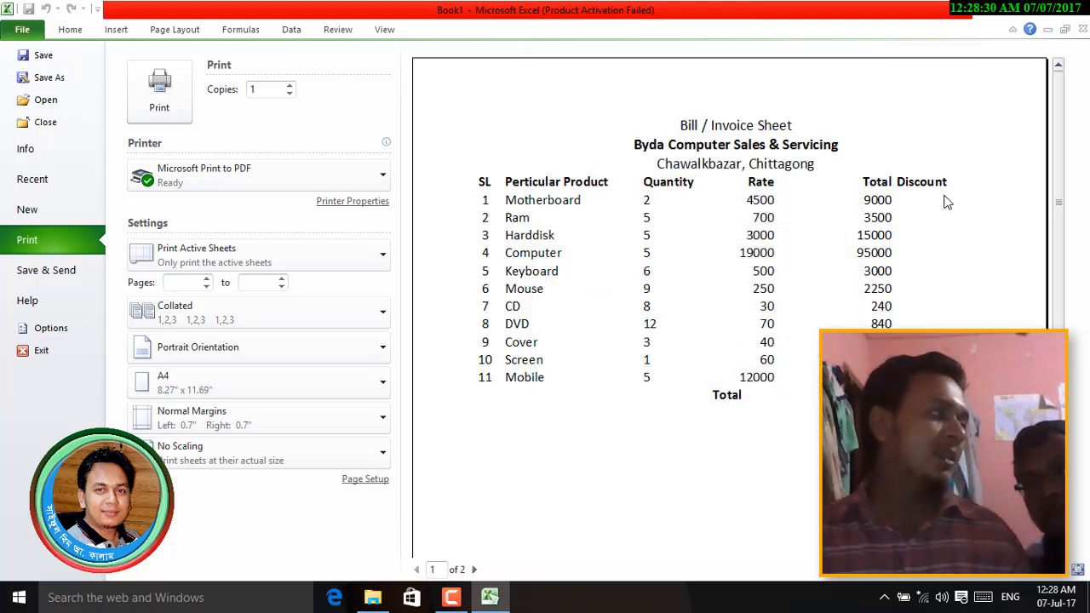
pyautogui.press('Escape')
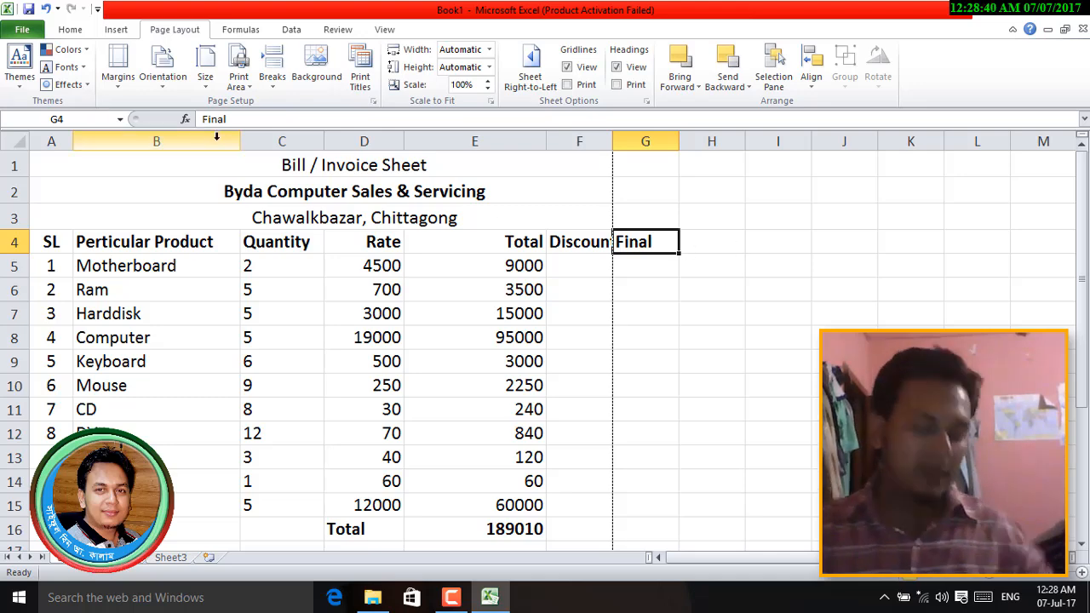
# - Add a custom centre page header typed as 'Banaful & Co.' through Page Setup
pyautogui.hotkey('ctrl', 'p')
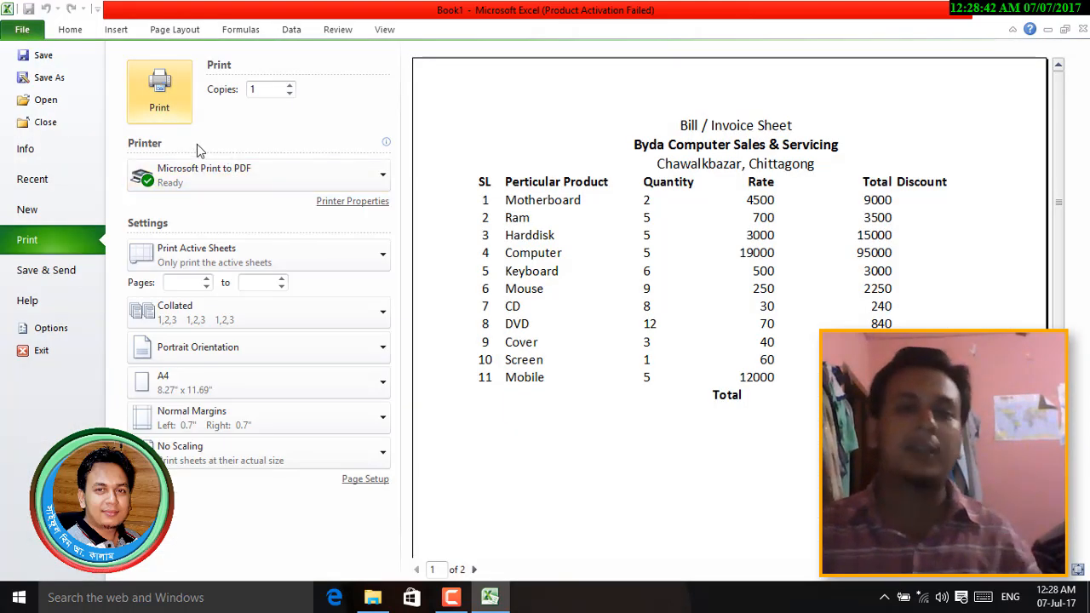
pyautogui.click(356, 480)
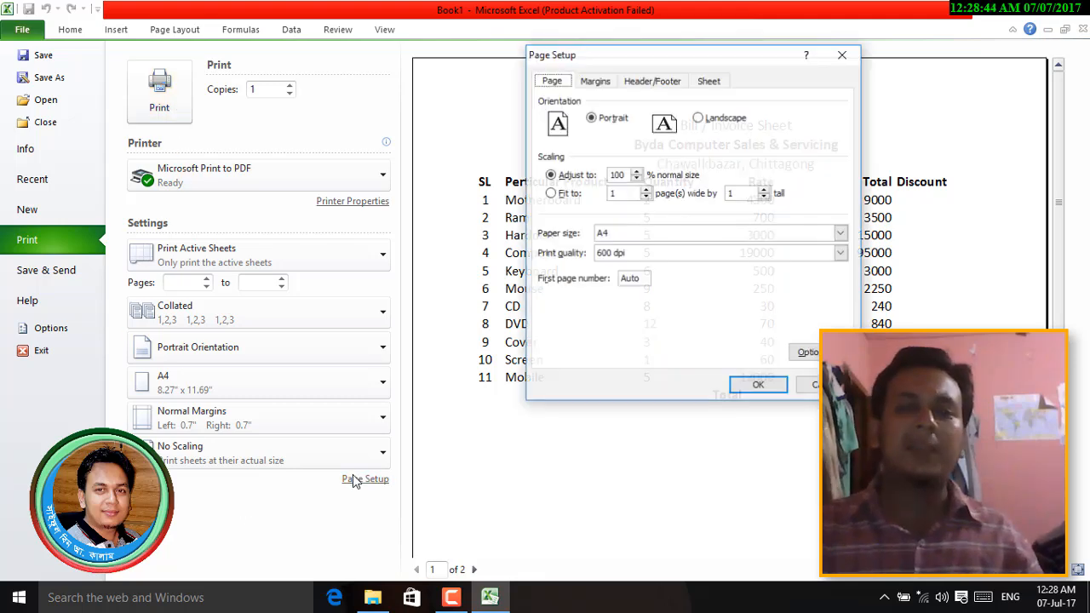
pyautogui.click(598, 81)
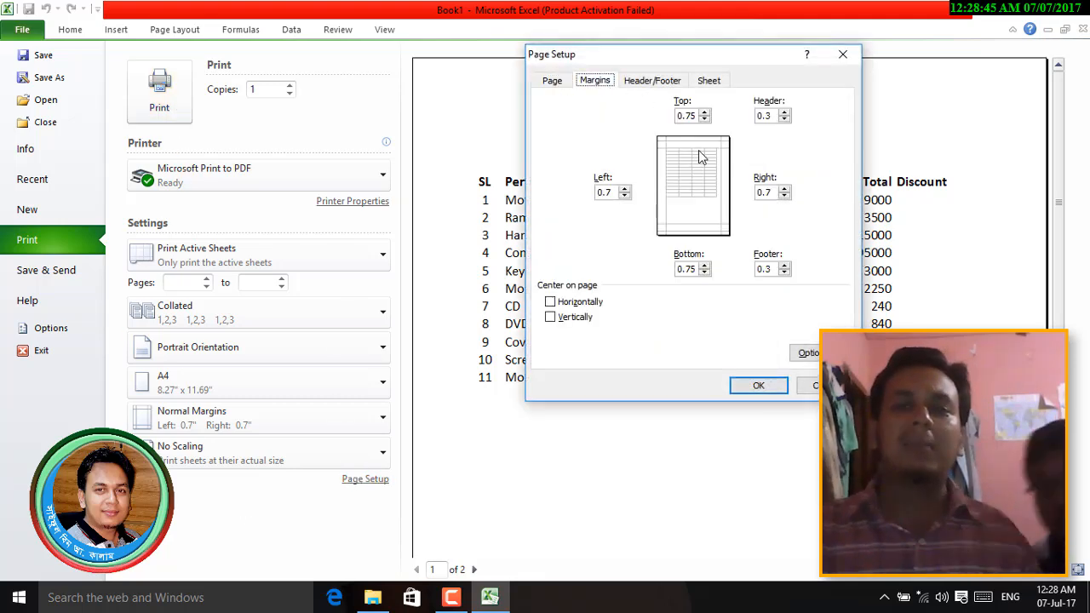
pyautogui.click(651, 81)
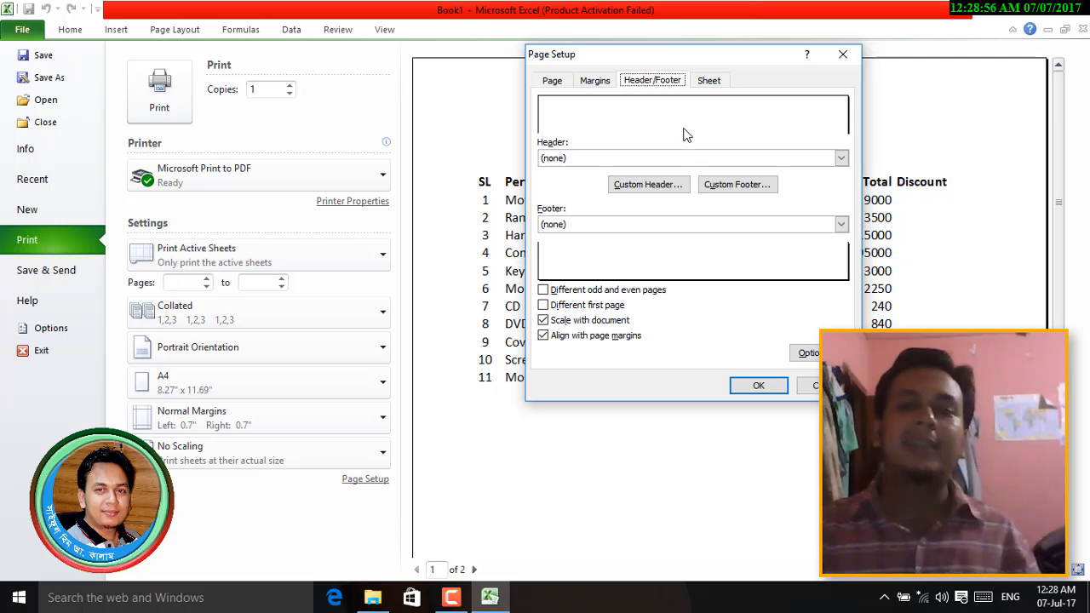
pyautogui.click(660, 187)
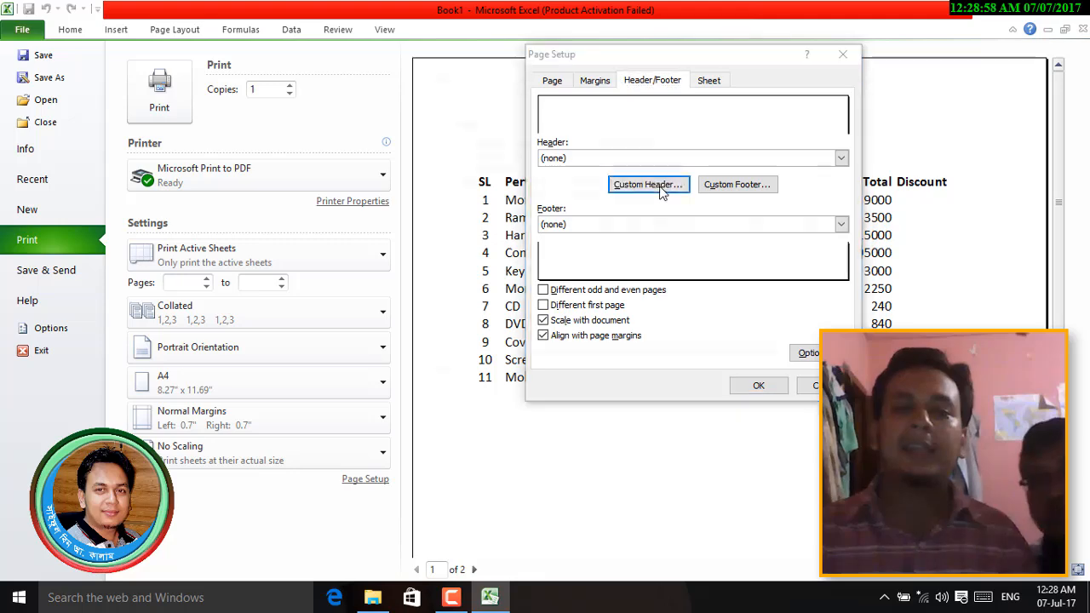
pyautogui.click(649, 282)
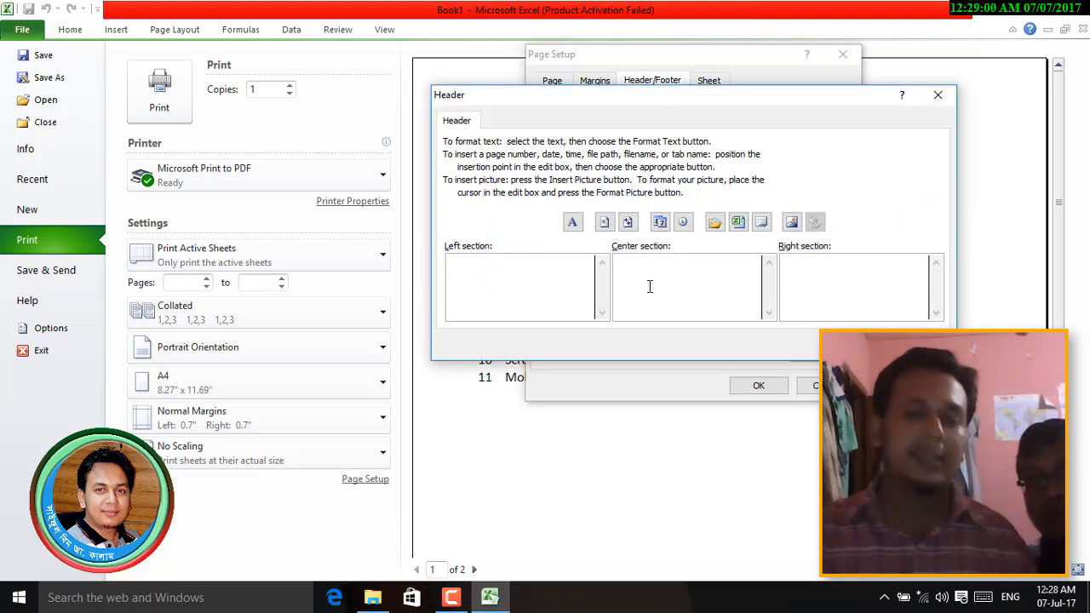
pyautogui.write('fffffffff')
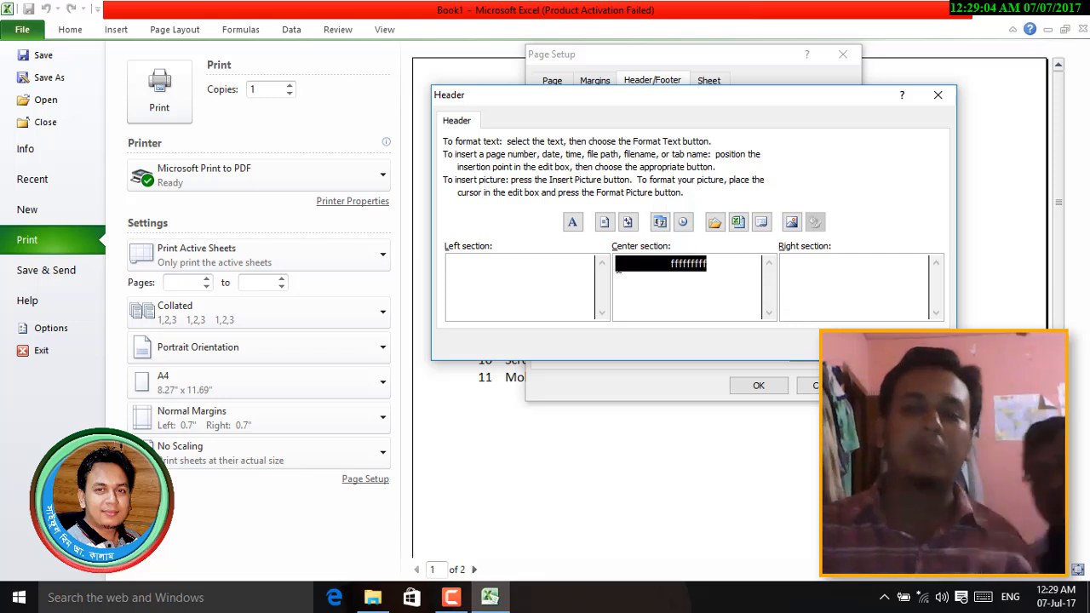
pyautogui.hotkey('ctrl', 'a')
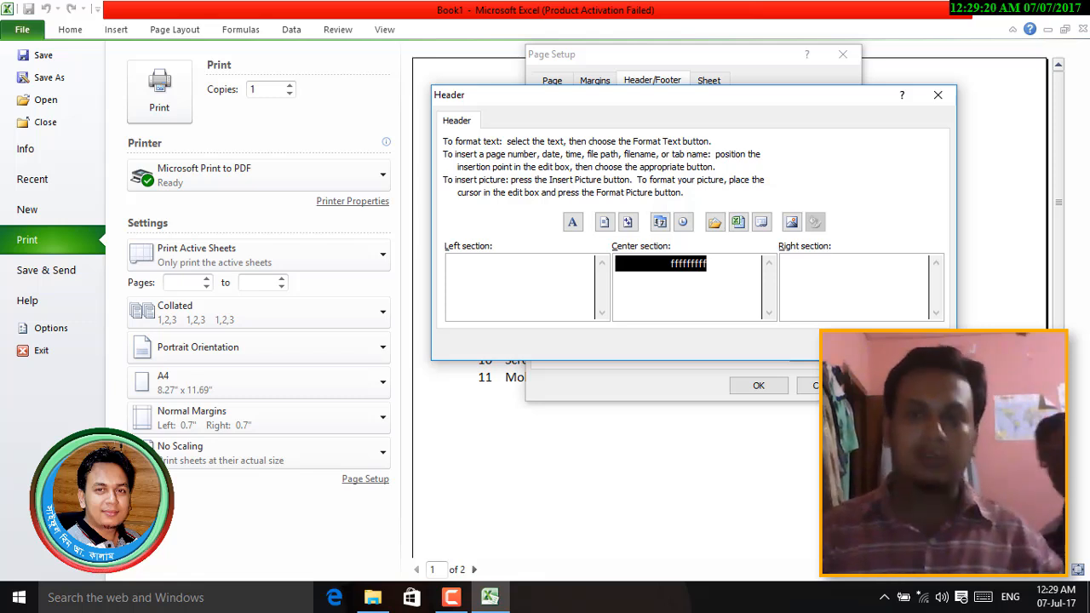
pyautogui.write('Banaful & Co.')
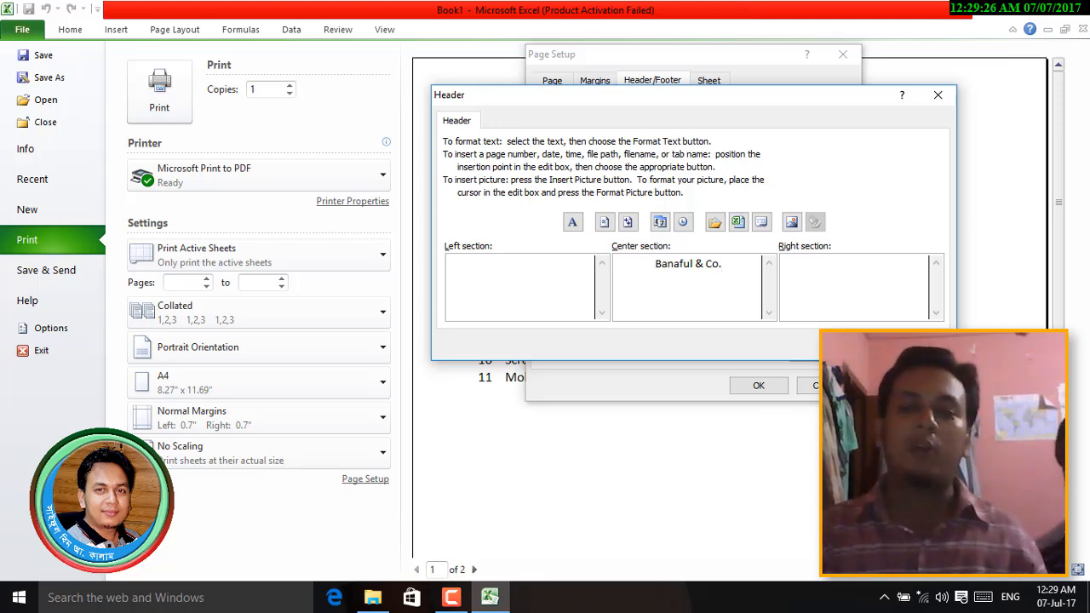
pyautogui.click(854, 344)
pyautogui.click(770, 385)
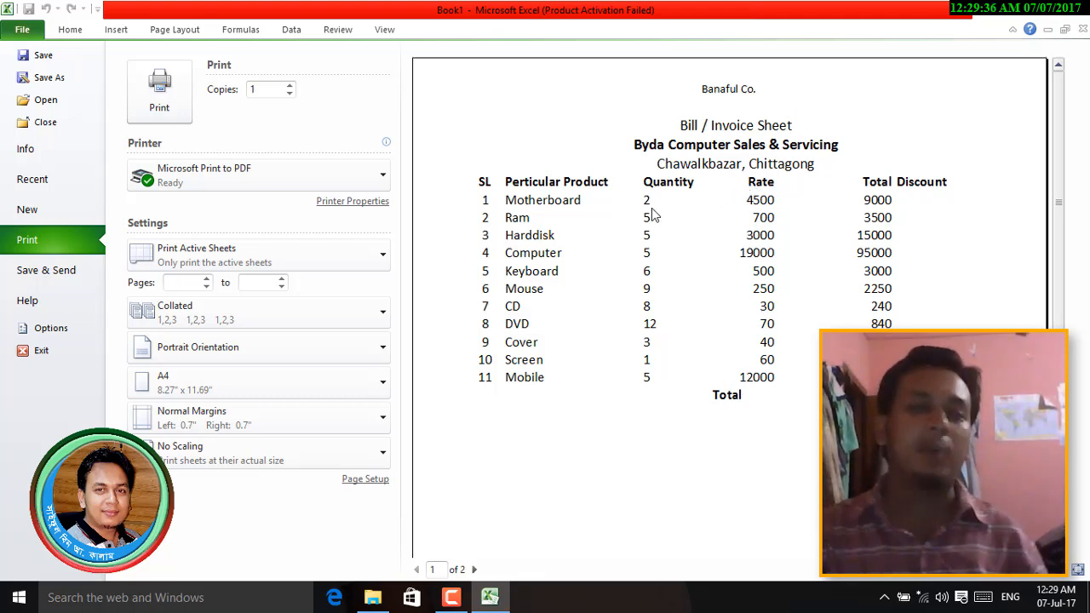
pyautogui.press('Escape')
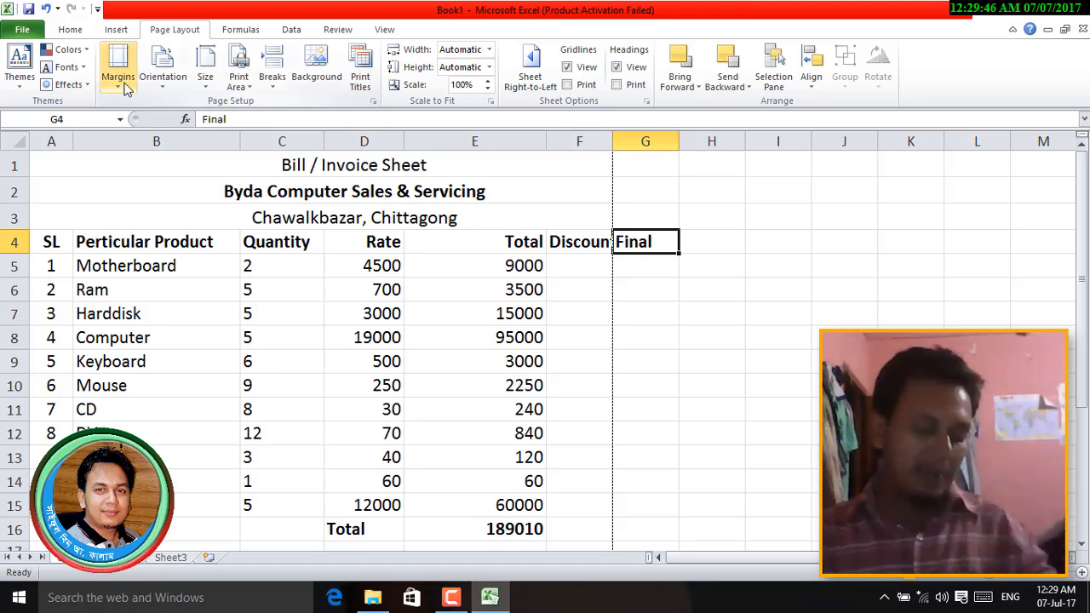
pyautogui.hotkey('ctrl', 'p')
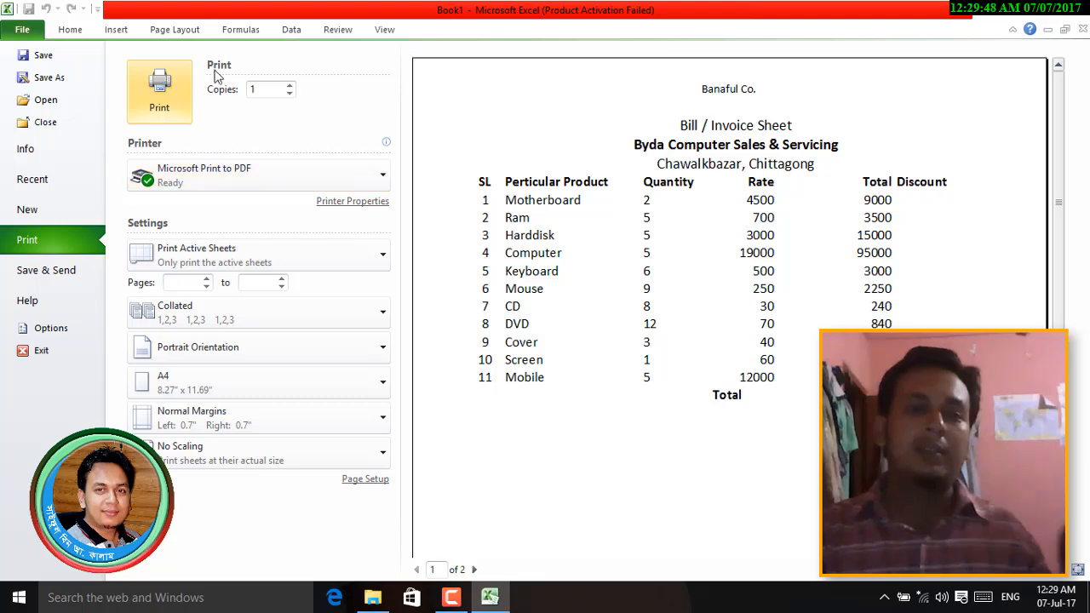
pyautogui.click(367, 479)
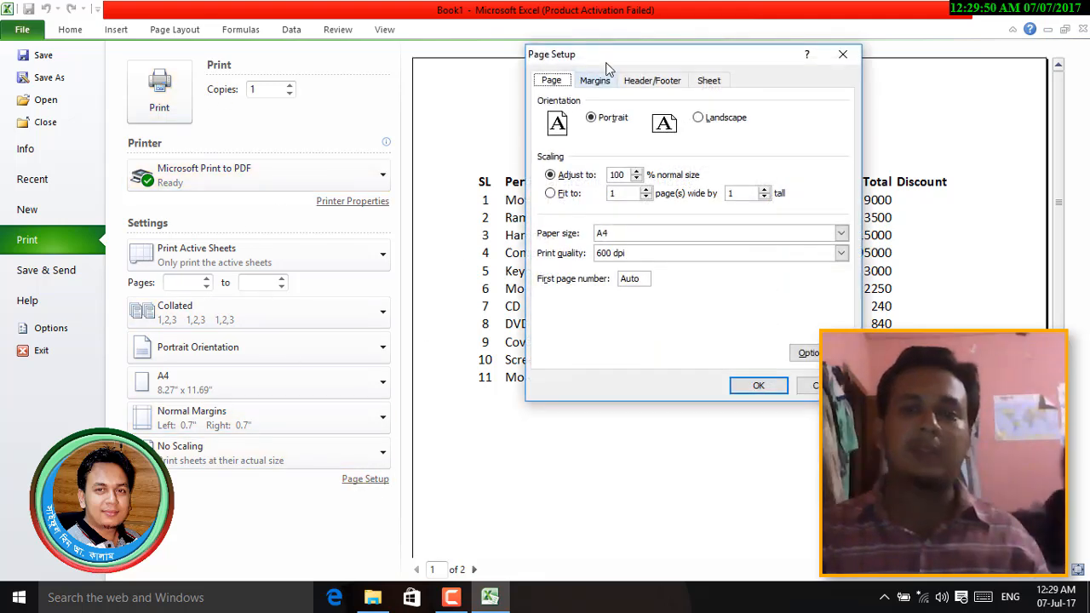
pyautogui.click(708, 80)
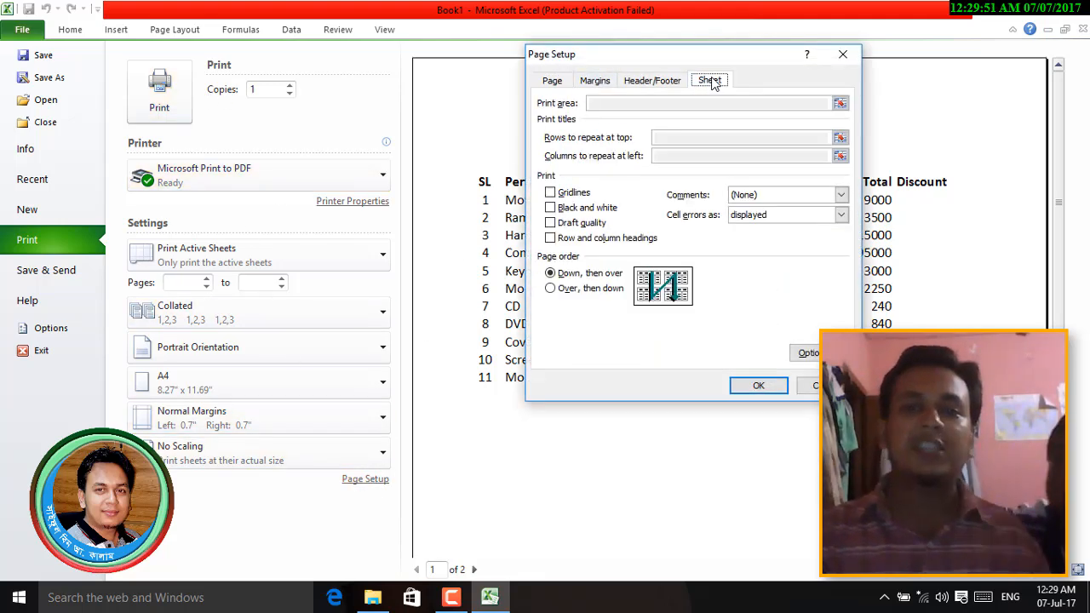
pyautogui.click(566, 84)
pyautogui.click(653, 85)
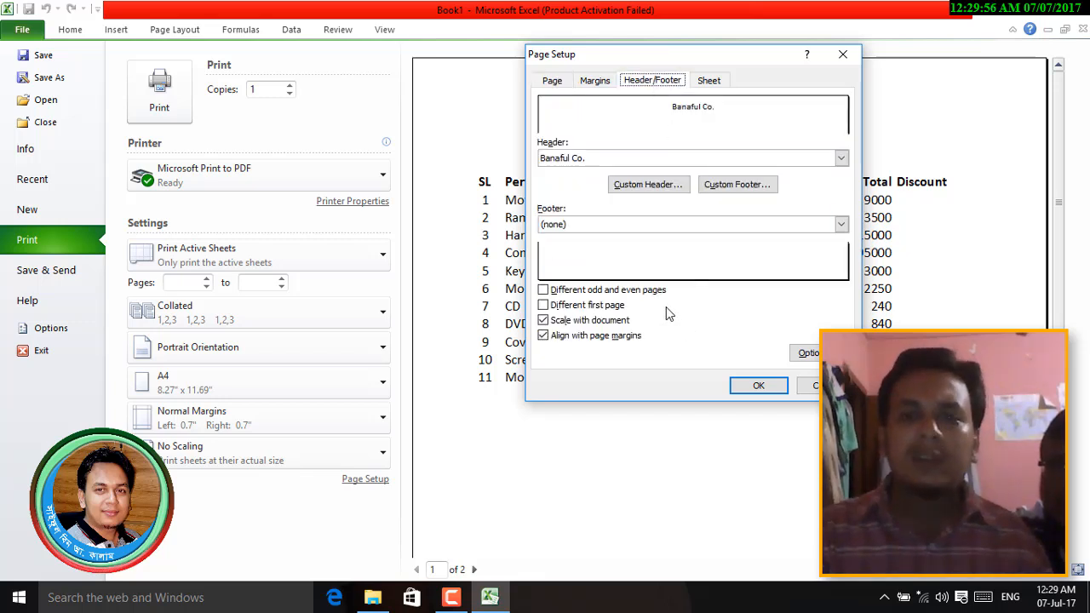
pyautogui.click(601, 81)
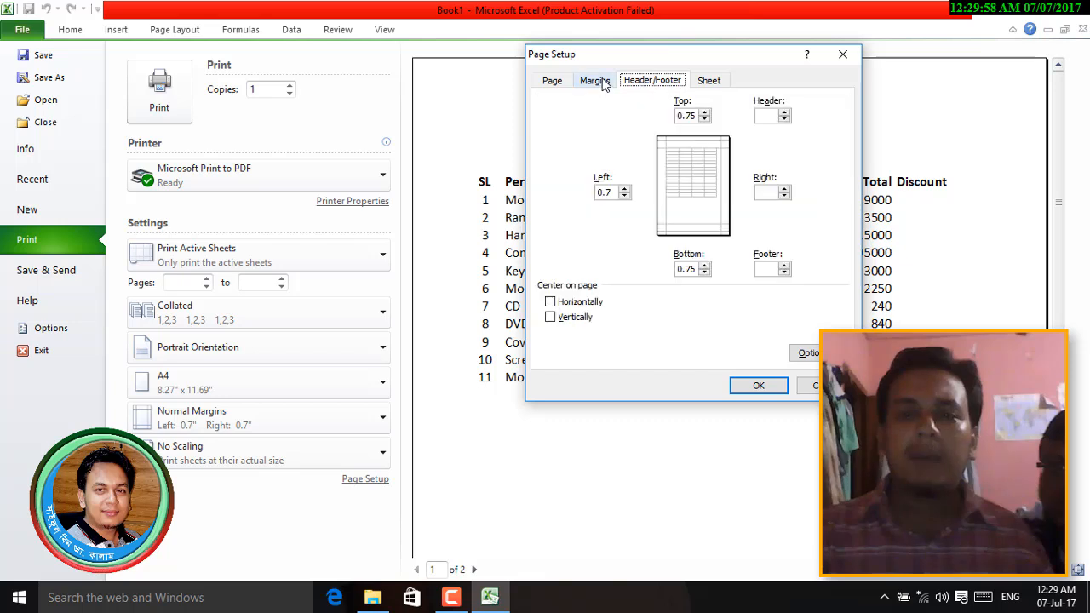
pyautogui.click(842, 54)
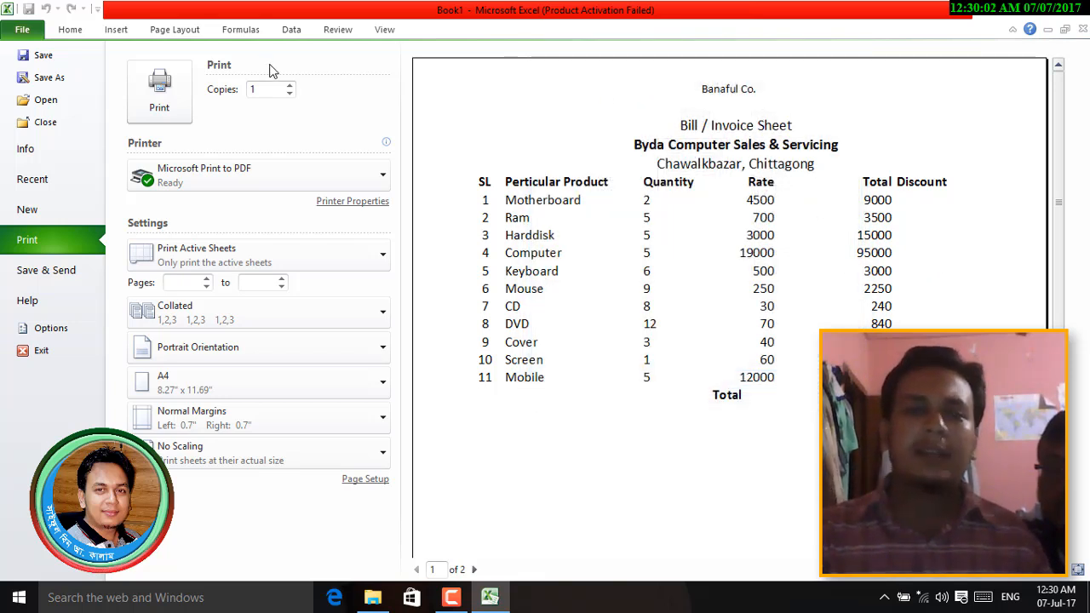
# - Clear the Final heading in G4 and the Discount heading in F4
pyautogui.press('Escape')
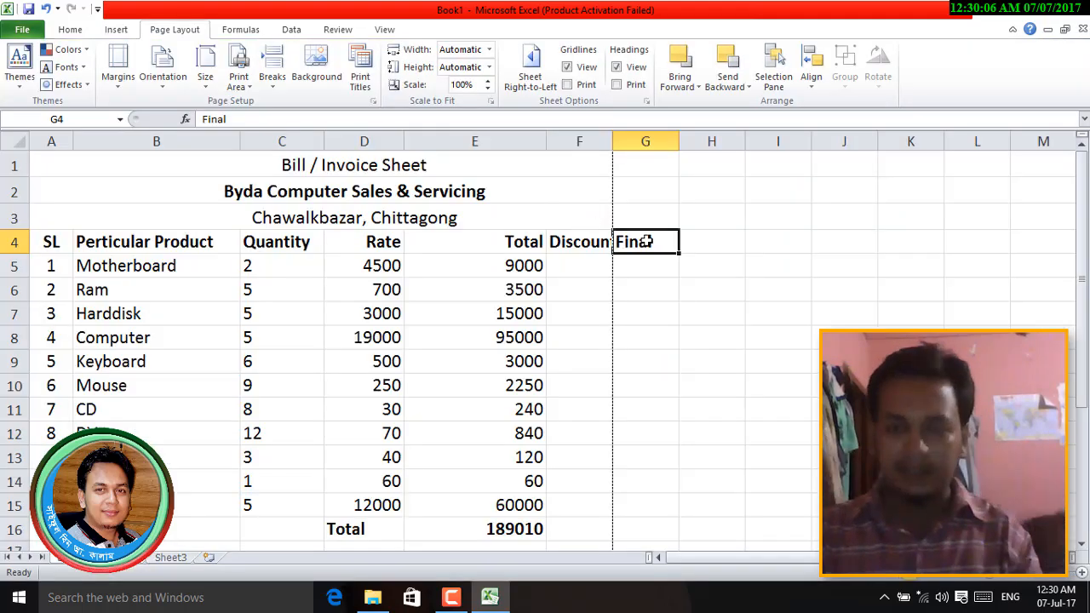
pyautogui.press('Delete')
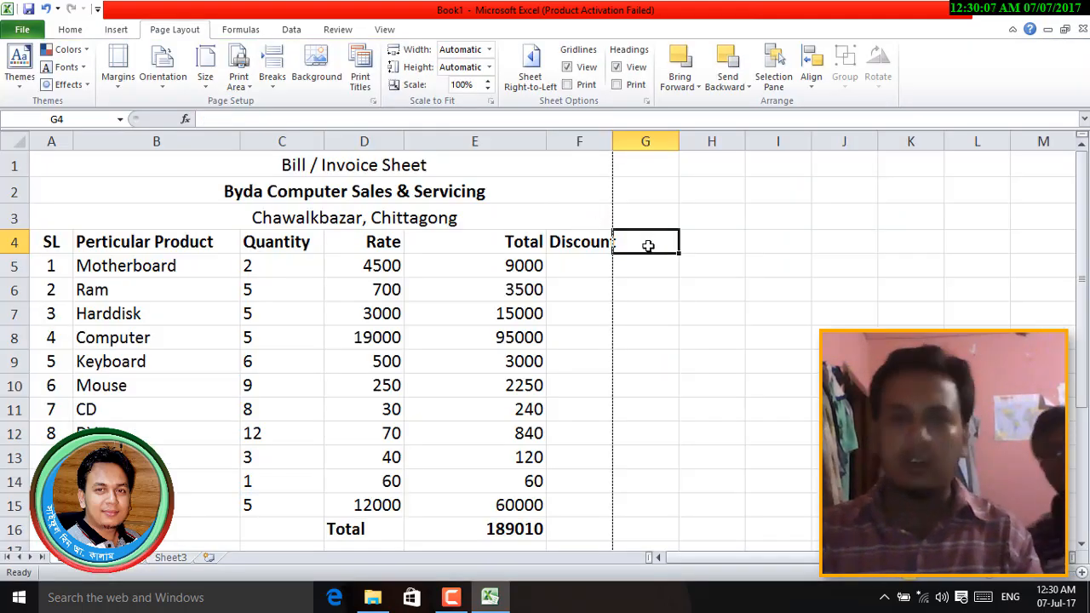
pyautogui.click(576, 142)
pyautogui.press('Delete')
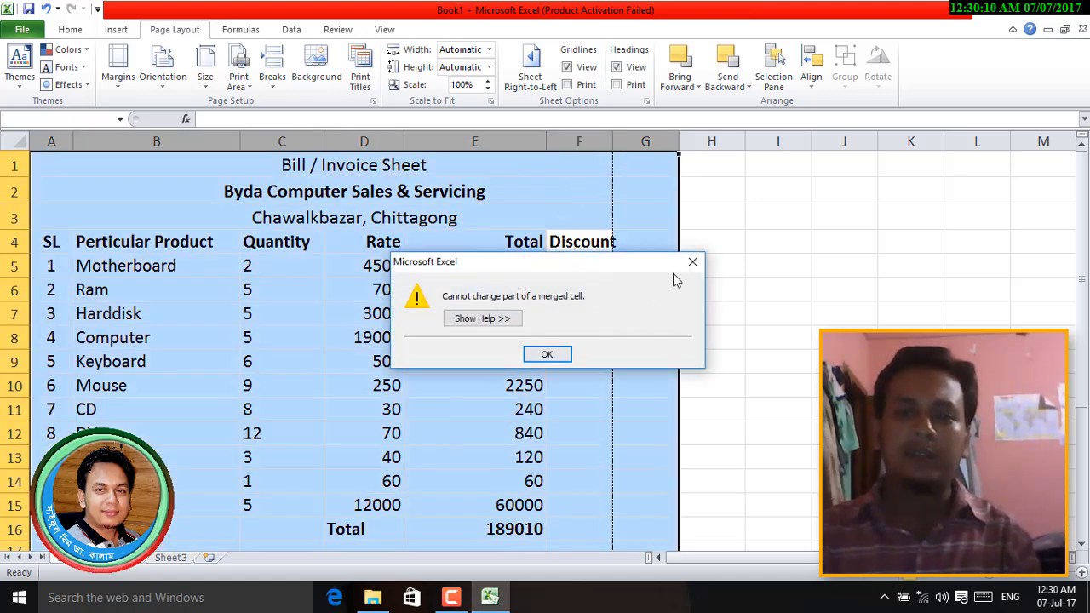
pyautogui.click(692, 265)
pyautogui.click(588, 247)
pyautogui.press('Delete')
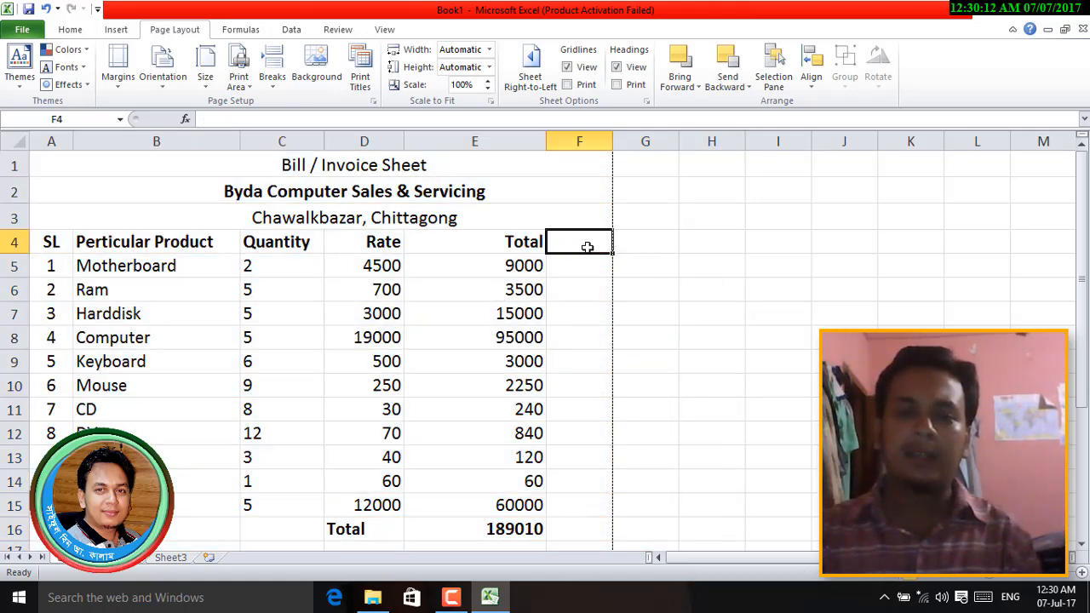
# - Clear the Total column E4:E16 and preview the invoice
pyautogui.moveTo(509, 246); pyautogui.dragTo(524, 528)
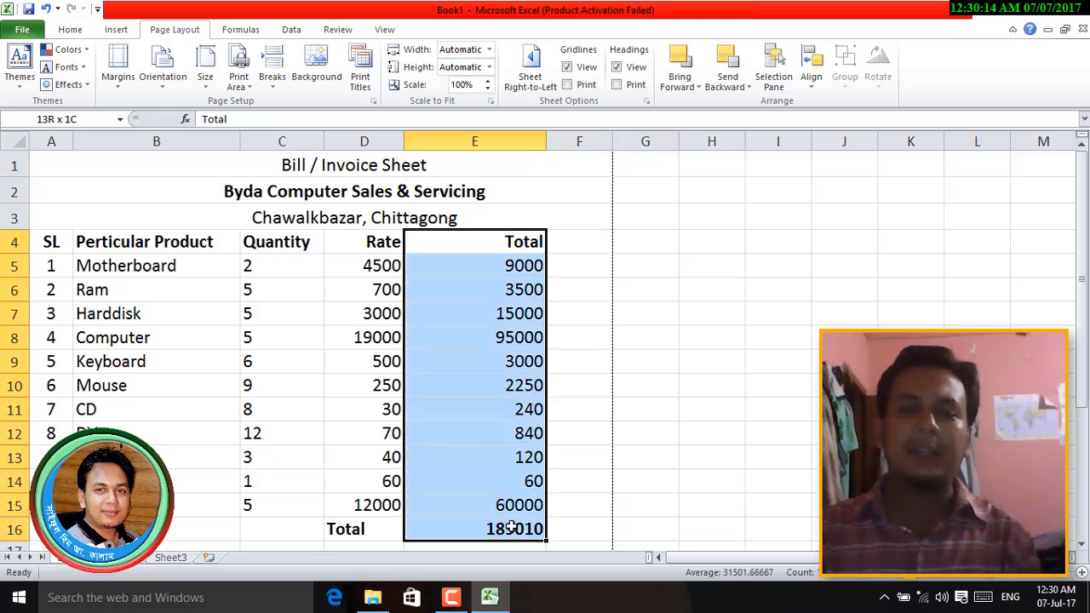
pyautogui.press('Delete')
pyautogui.click(640, 405)
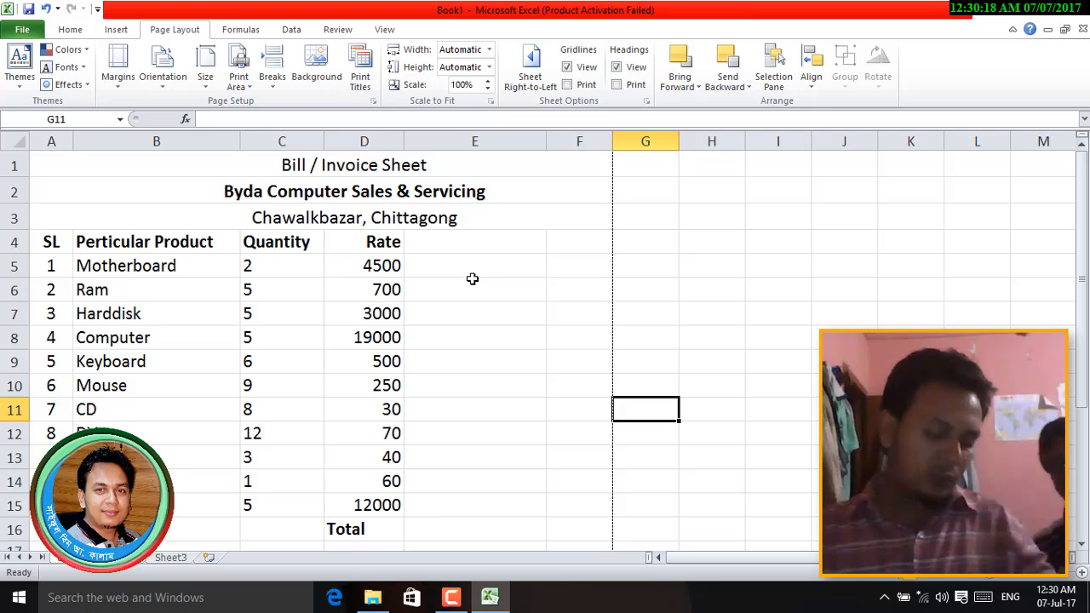
pyautogui.hotkey('ctrl', 'p')
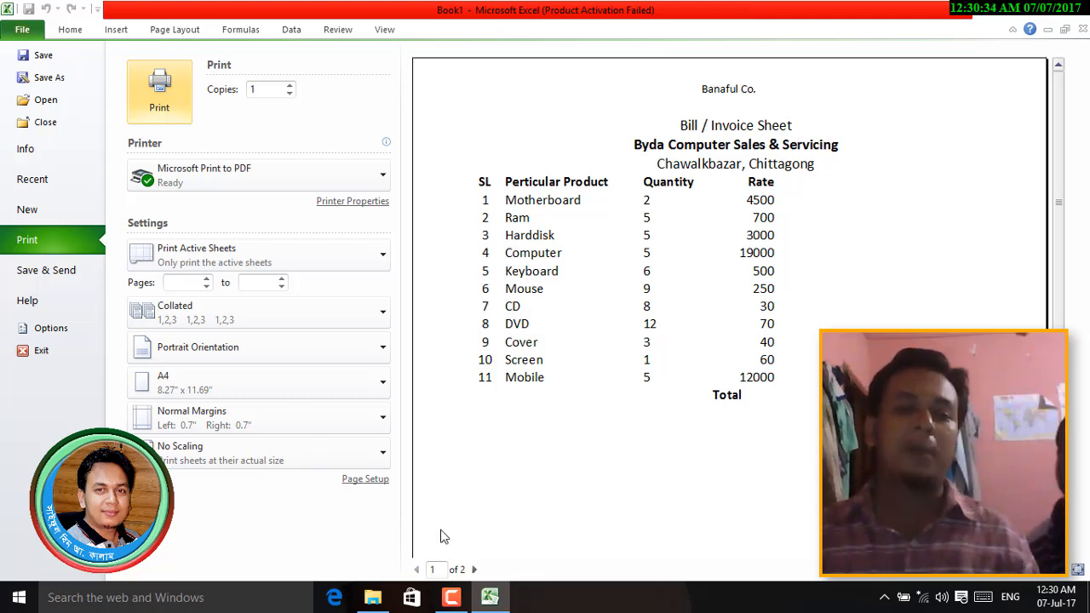
# - Tick Center on page: Horizontally in the Page Setup margins
pyautogui.click(375, 480)
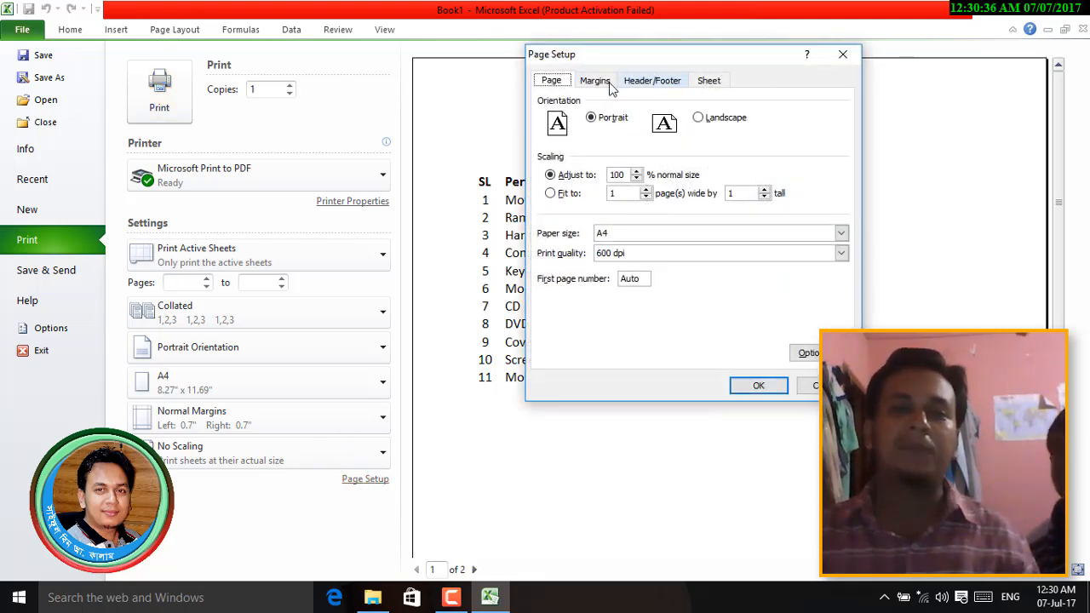
pyautogui.click(606, 83)
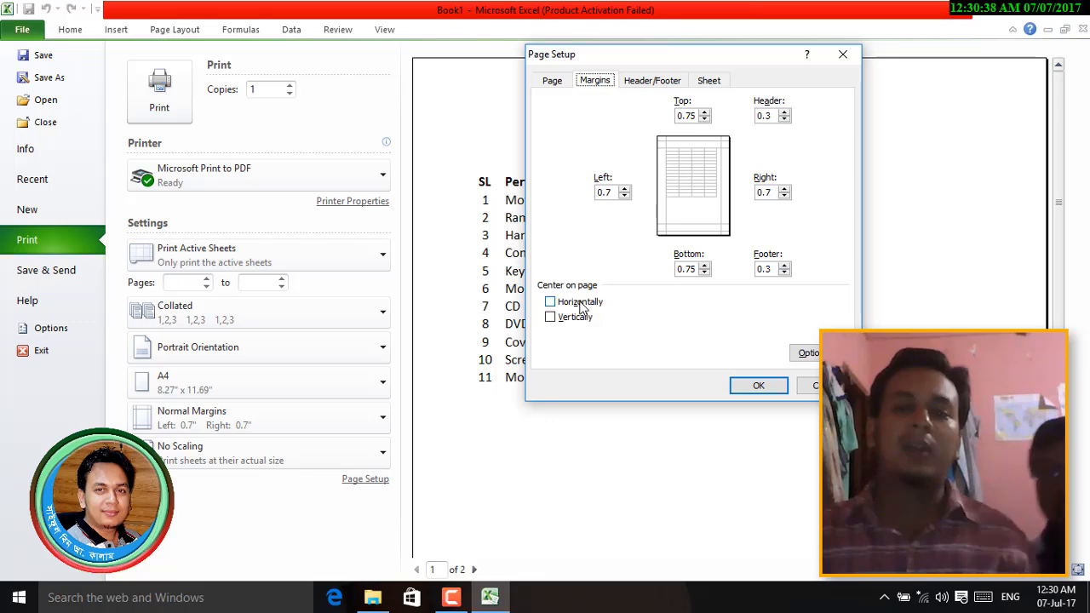
pyautogui.click(580, 304)
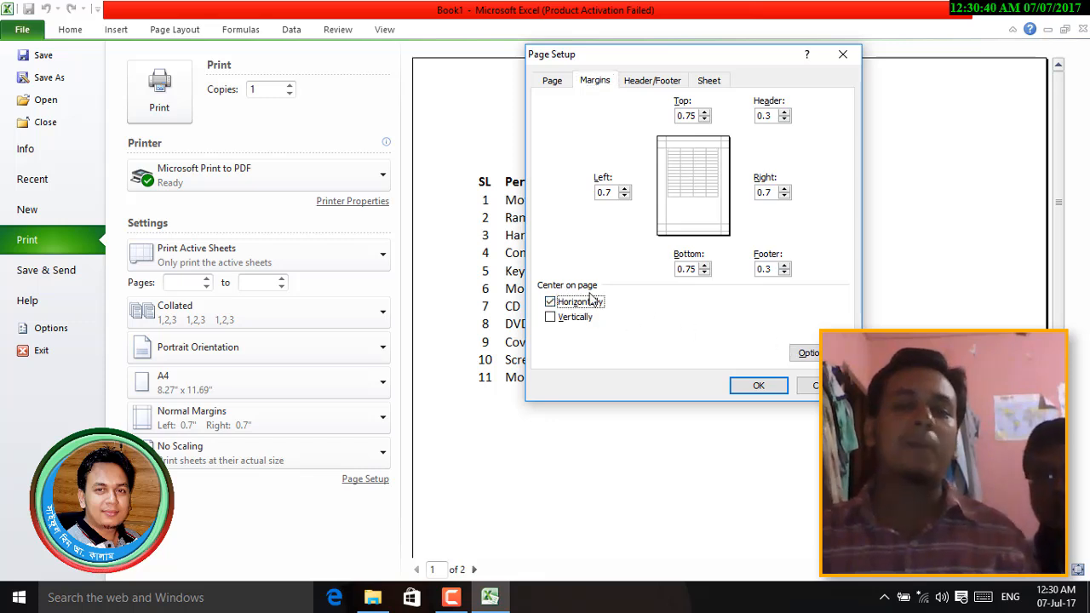
pyautogui.click(756, 393)
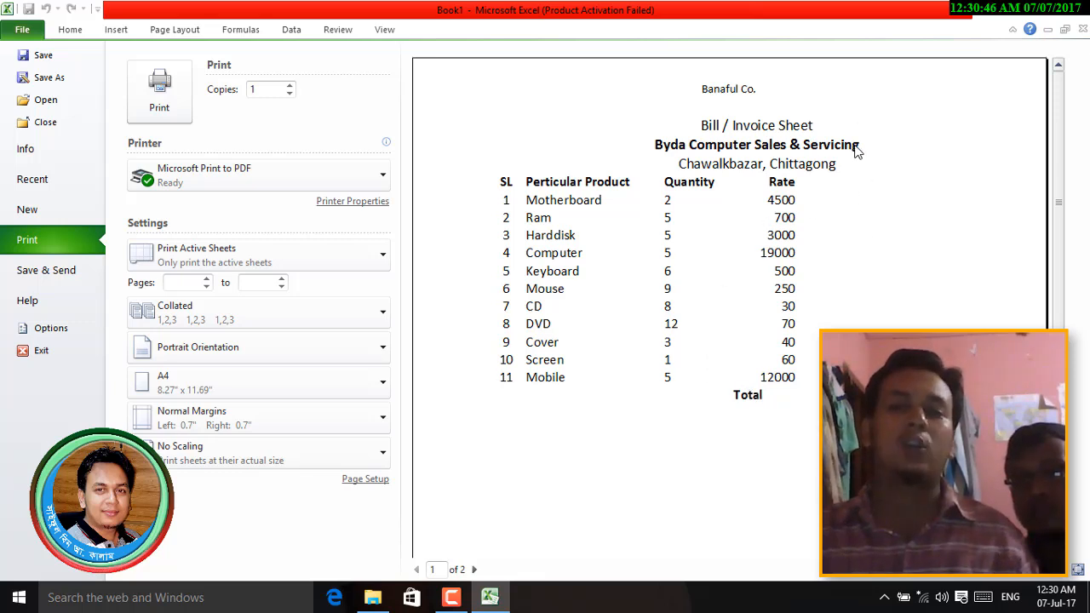
# - Delete column F beside the invoice table
pyautogui.press('Escape')
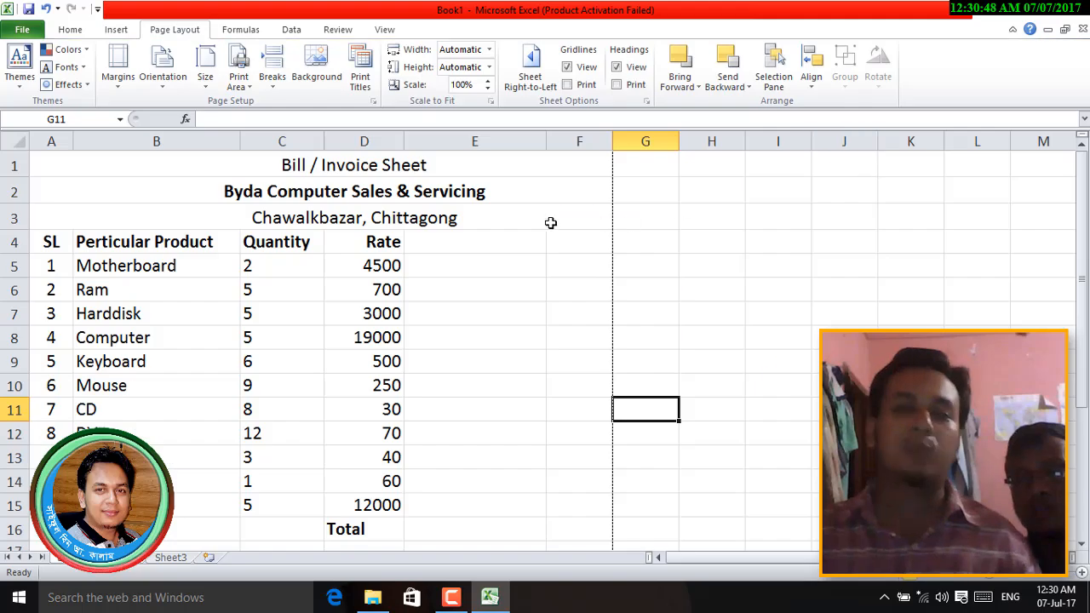
pyautogui.click(482, 217)
pyautogui.click(524, 180)
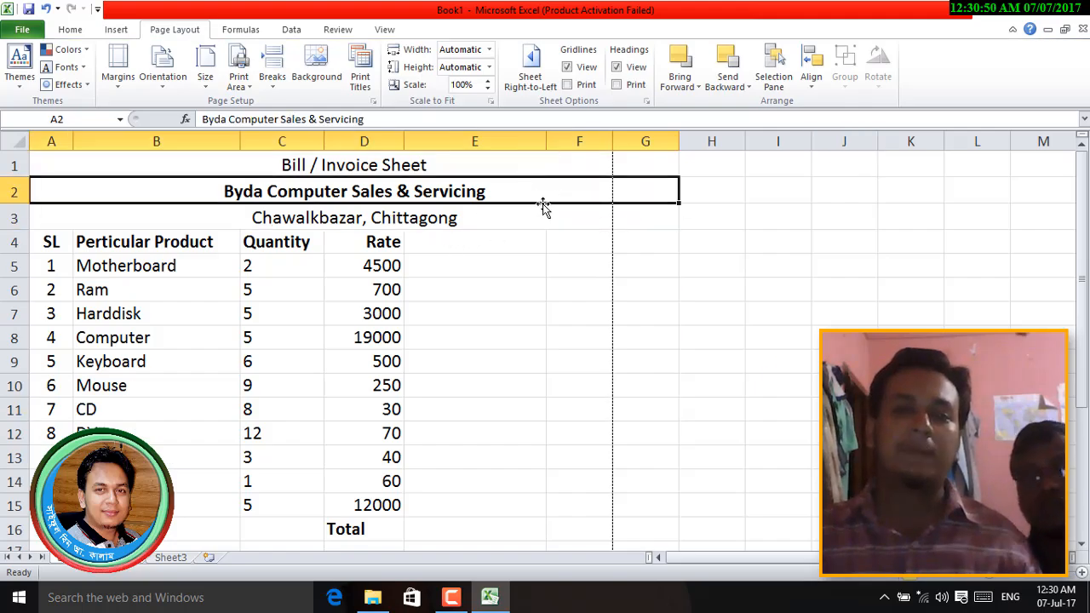
pyautogui.click(579, 141)
pyautogui.rightClick(580, 143)
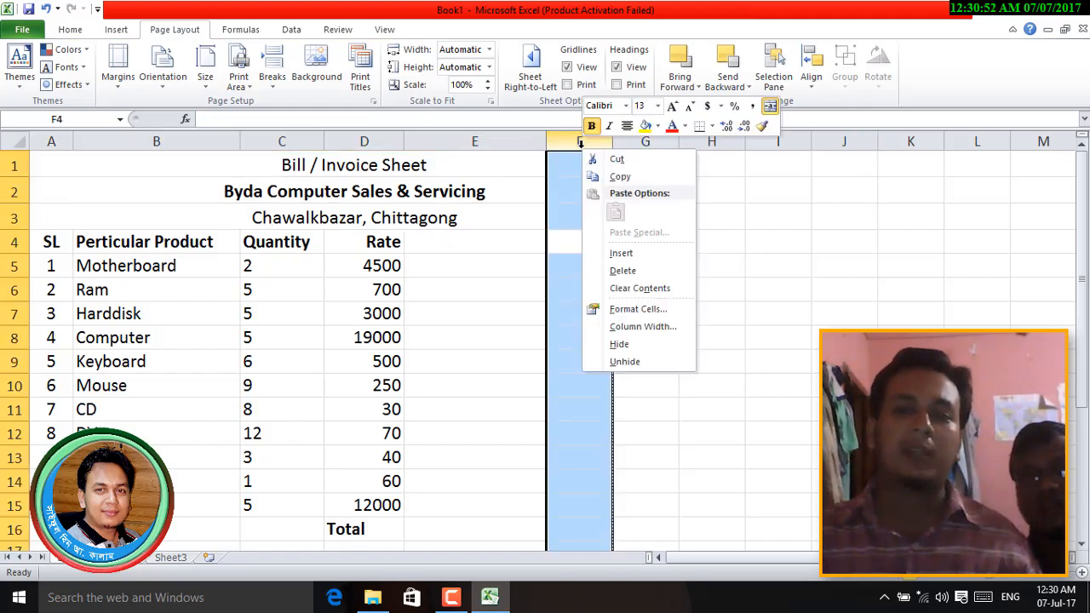
pyautogui.click(626, 270)
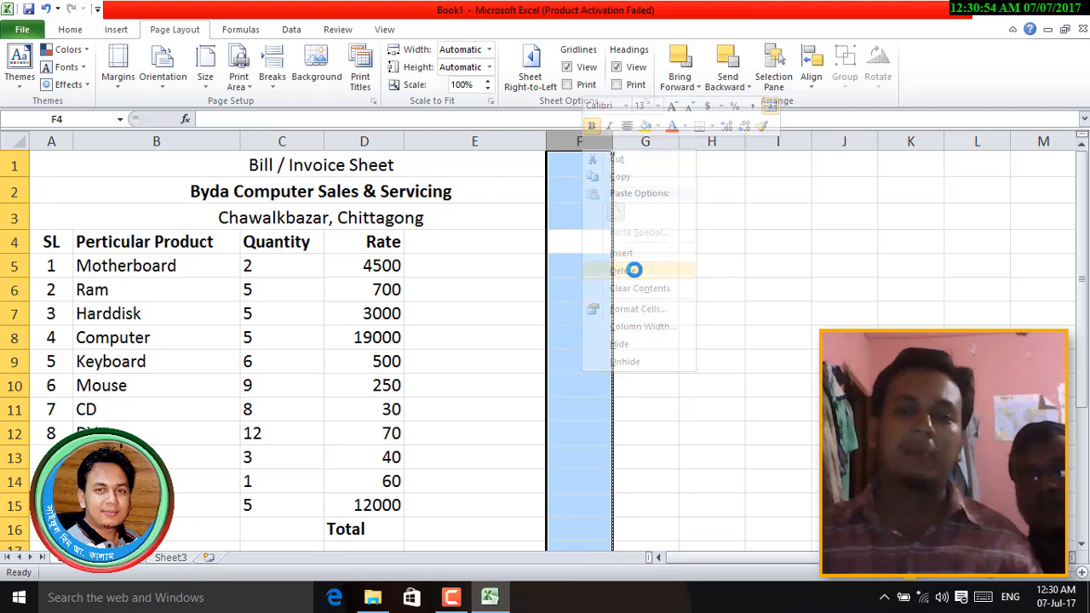
pyautogui.click(594, 335)
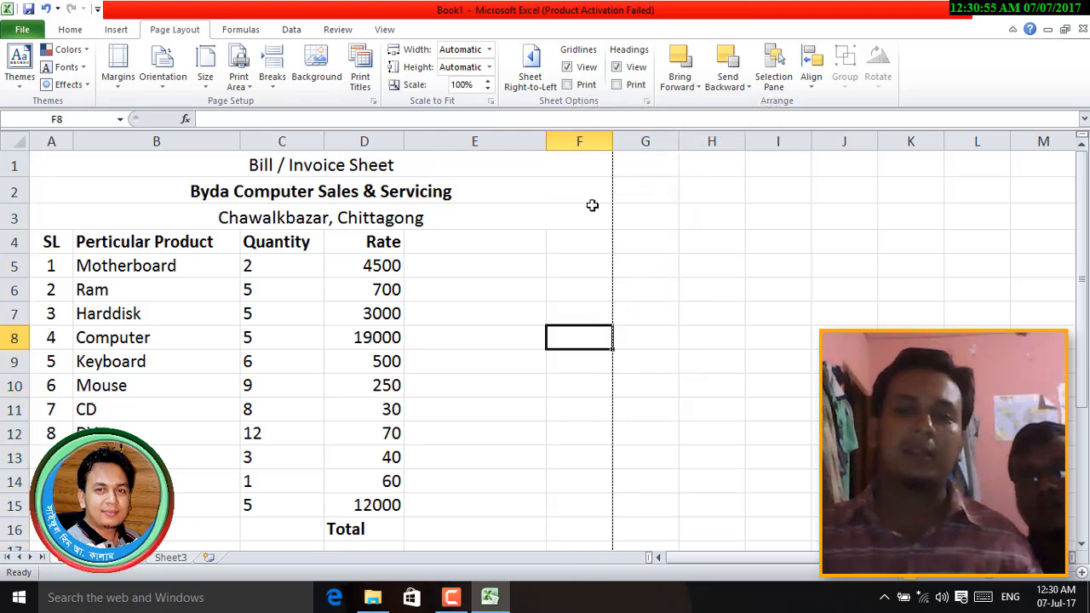
# - Check in print preview that the invoice now fits on 1 page of 1
pyautogui.click(584, 142)
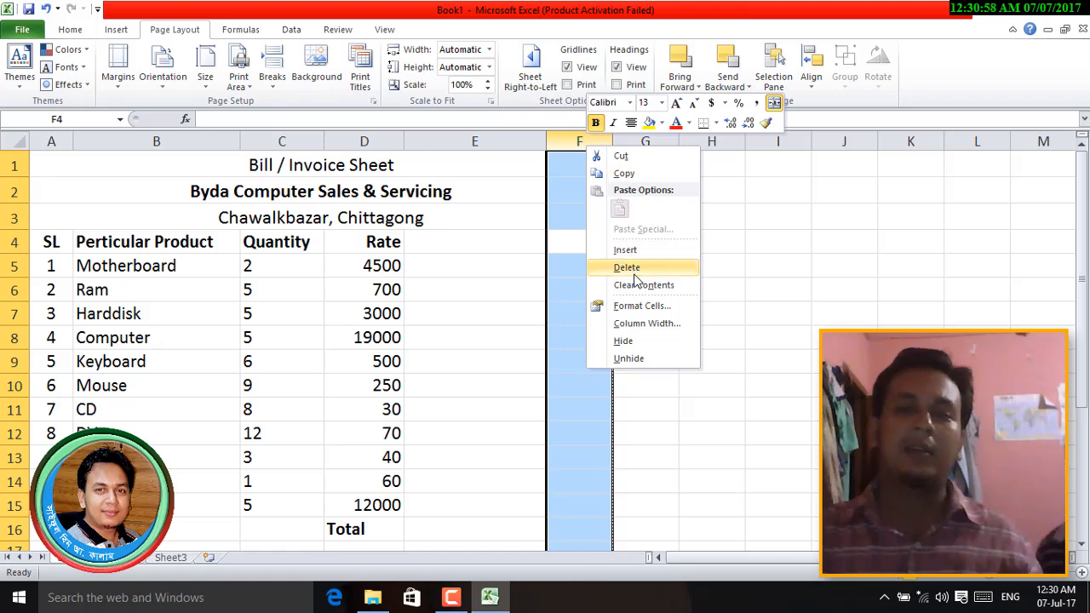
pyautogui.click(514, 258)
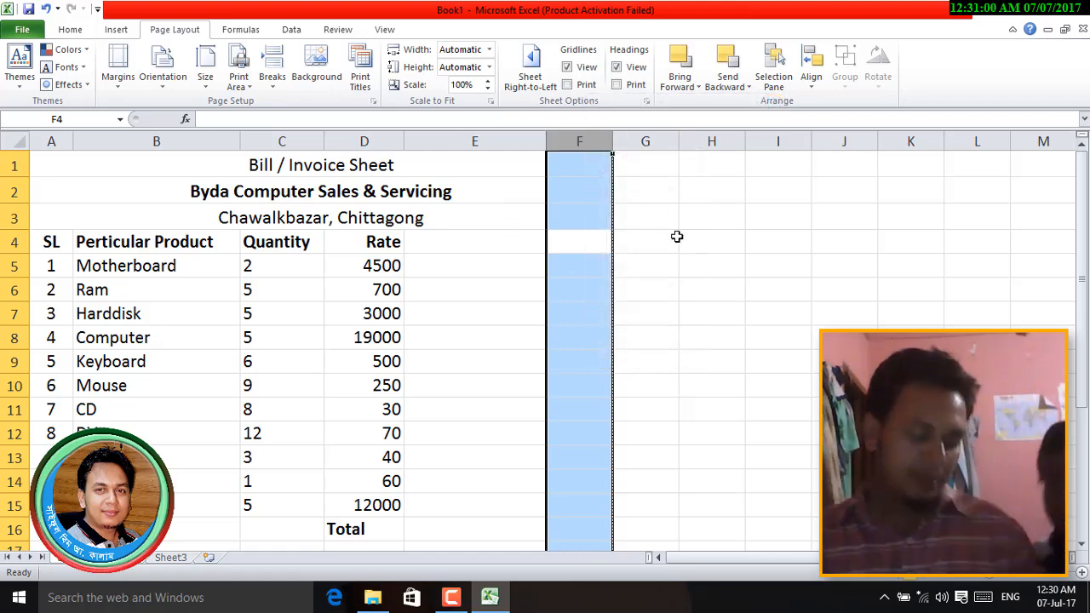
pyautogui.hotkey('ctrl', 'p')
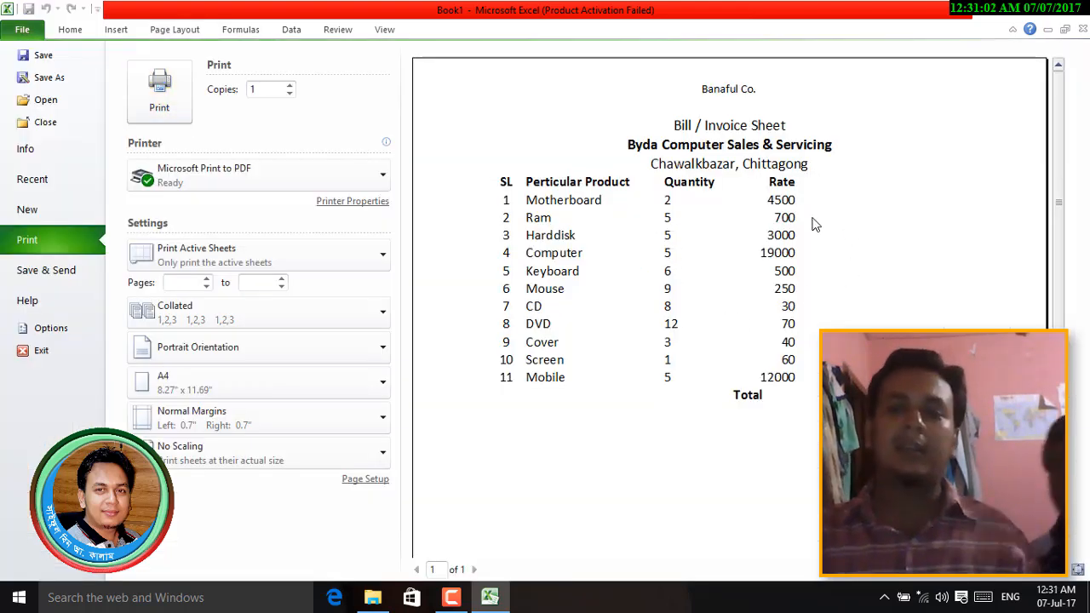
pyautogui.press('Escape')
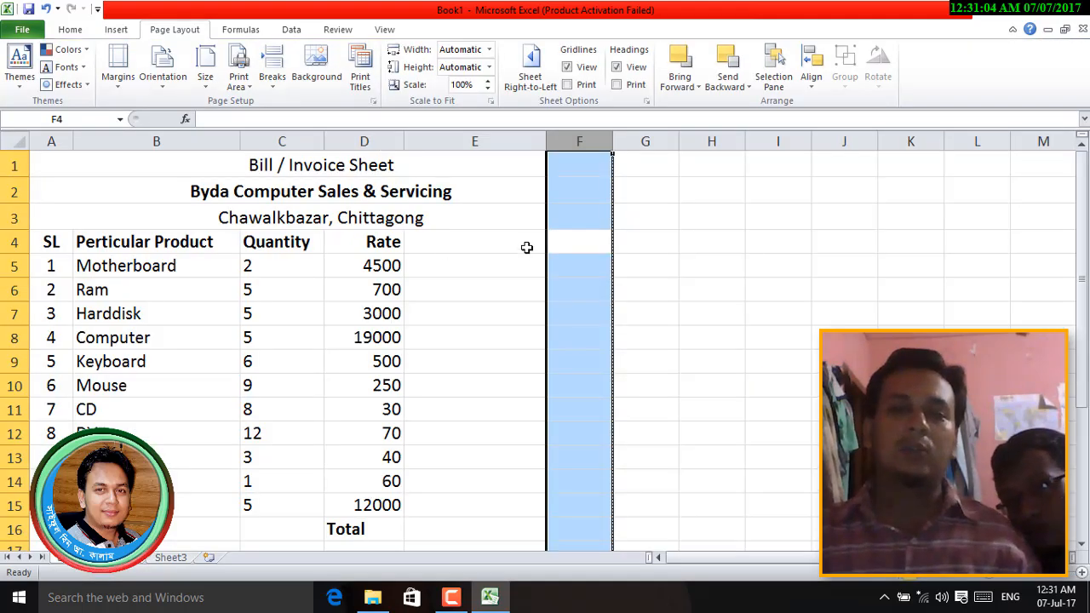
pyautogui.click(454, 214)
# - Inspect the merged title rows and the header cells D4 and E4
pyautogui.click(377, 243)
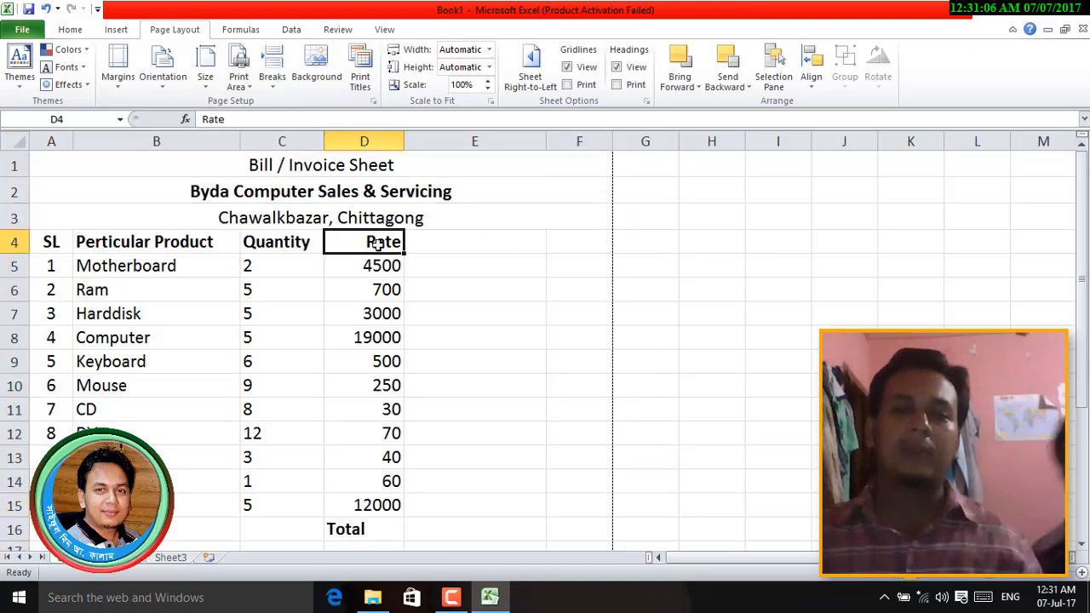
pyautogui.click(457, 208)
pyautogui.click(323, 194)
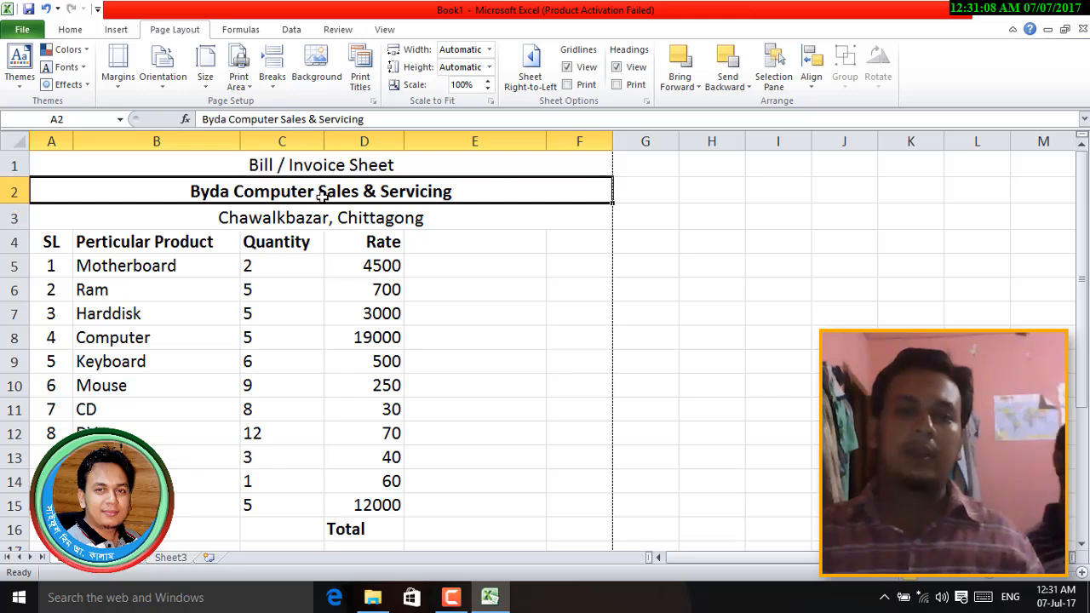
pyautogui.click(436, 222)
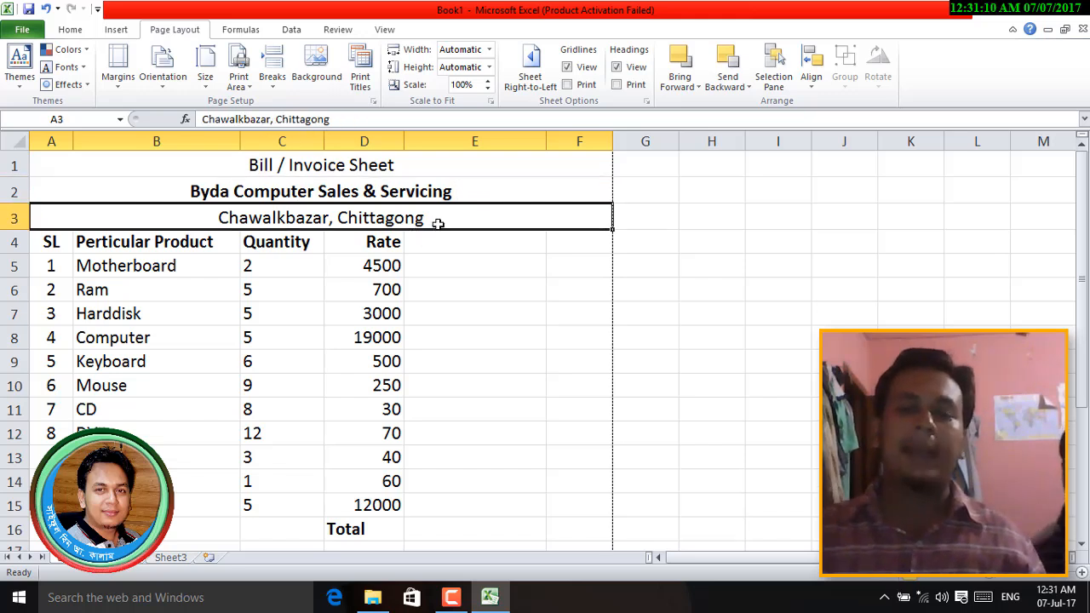
pyautogui.click(574, 189)
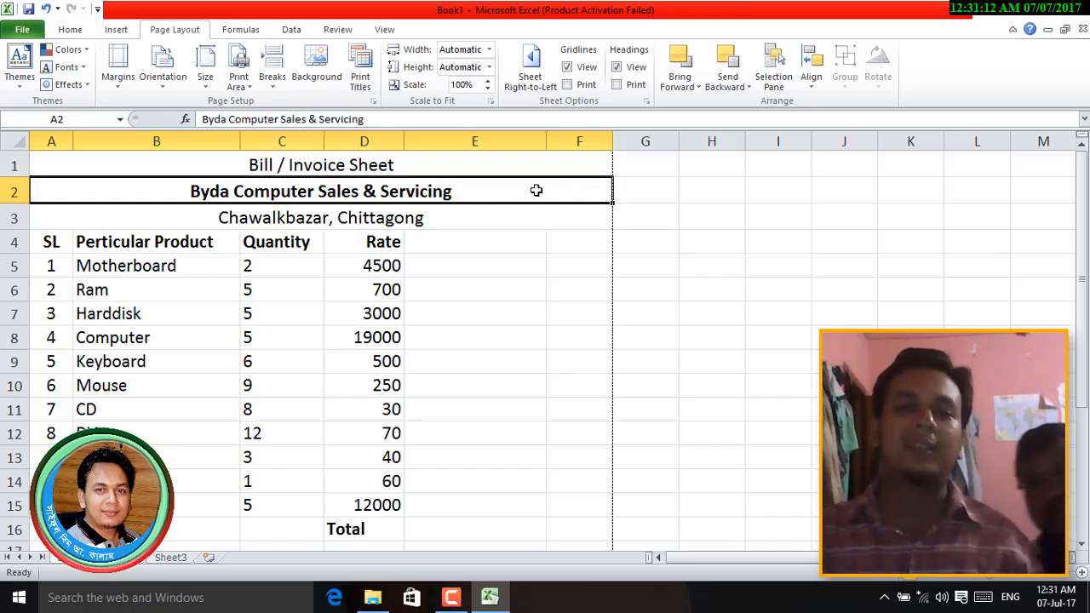
pyautogui.click(471, 215)
pyautogui.click(410, 245)
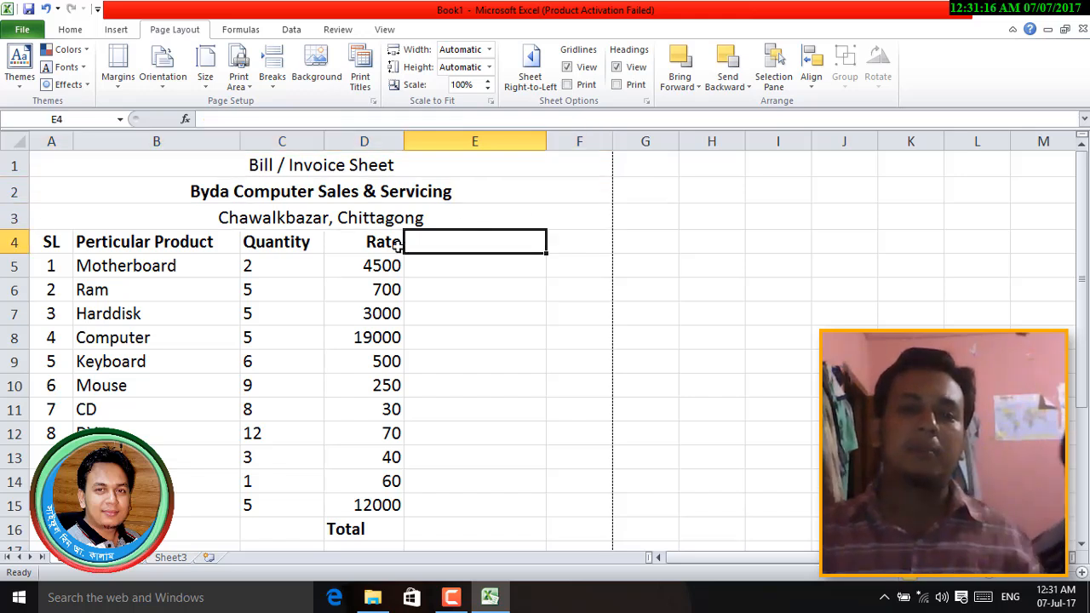
pyautogui.click(371, 239)
pyautogui.click(455, 171)
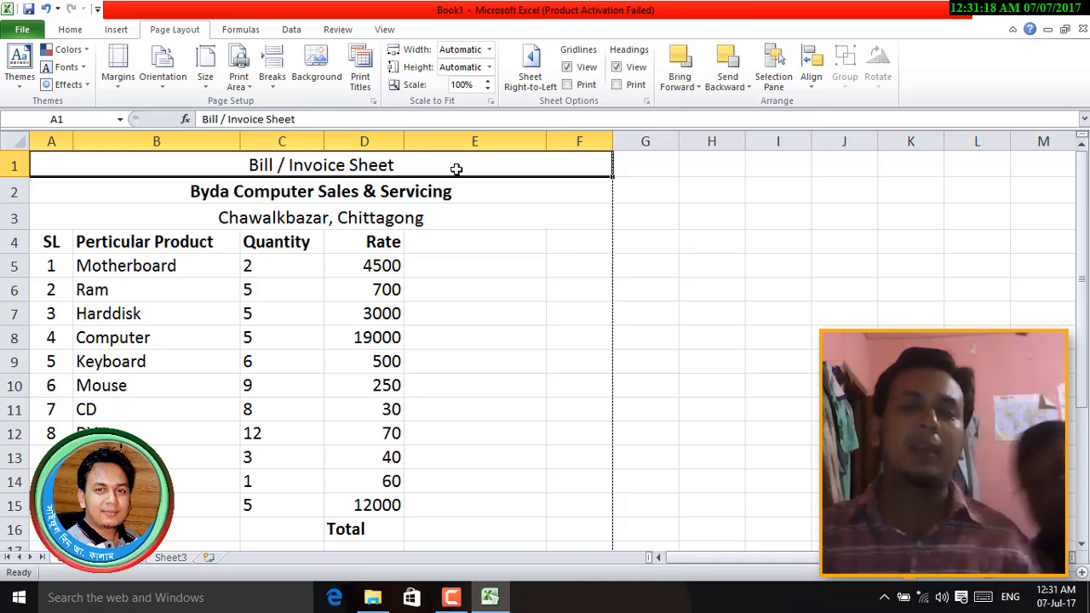
# - Unmerge the Bill / Invoice Sheet, company name and address title rows
pyautogui.click(70, 29)
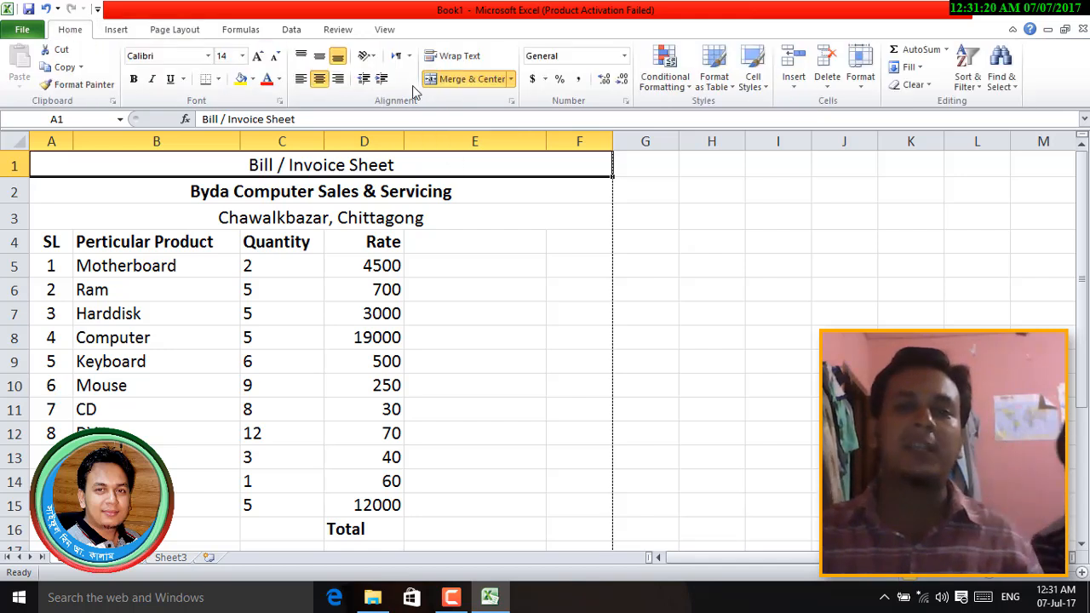
pyautogui.click(471, 82)
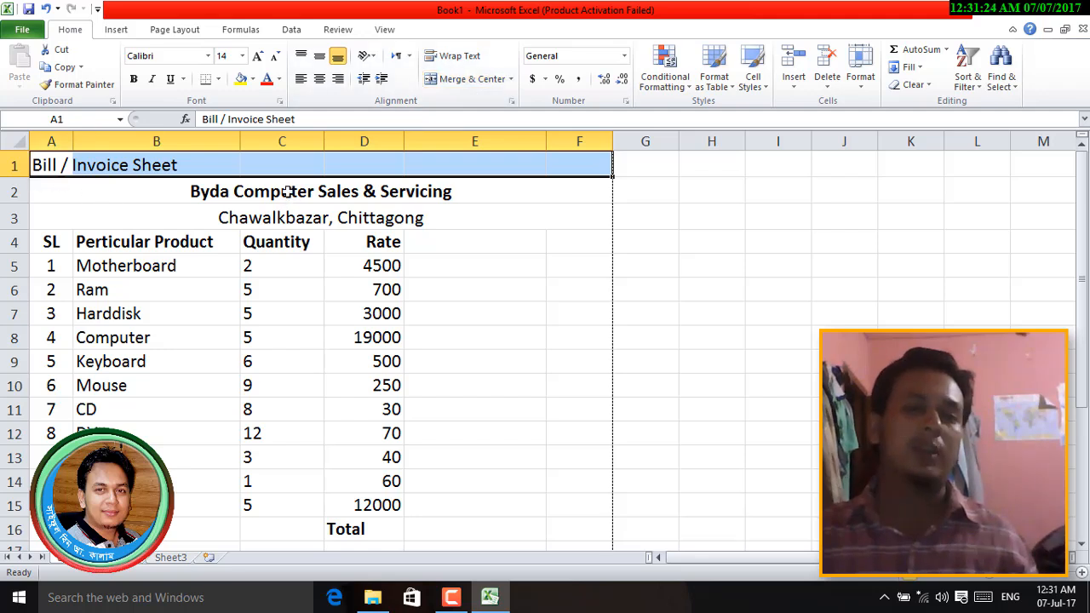
pyautogui.click(291, 195)
pyautogui.click(467, 79)
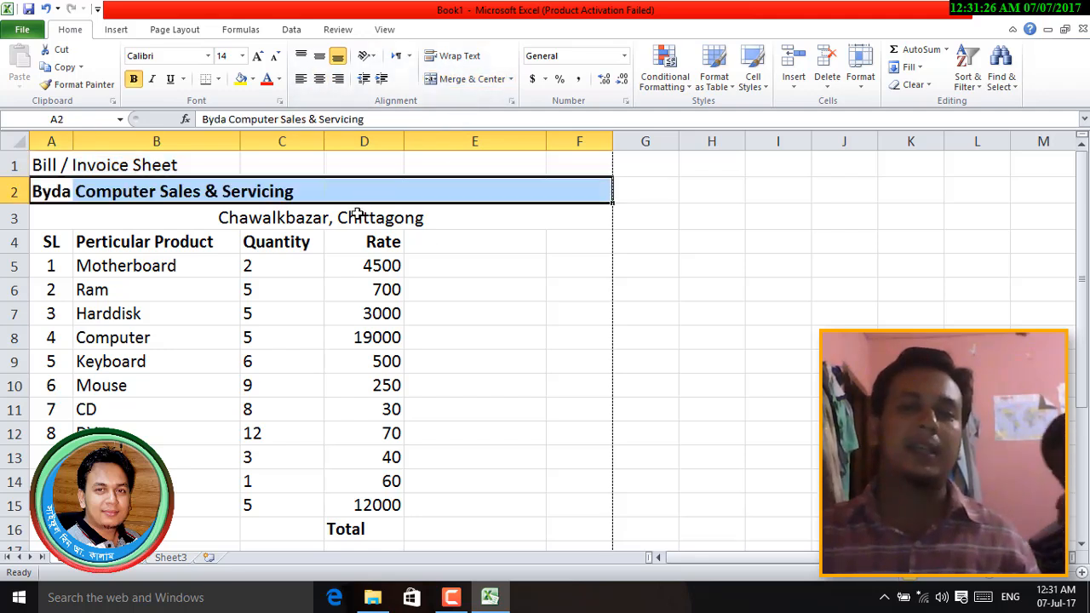
pyautogui.click(360, 216)
pyautogui.click(460, 79)
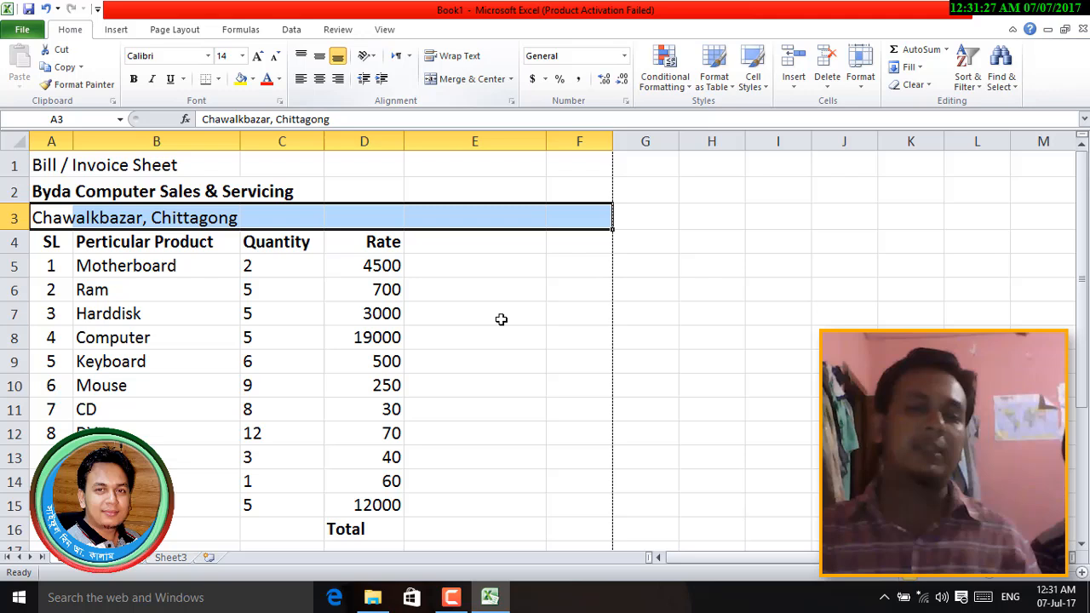
pyautogui.click(436, 333)
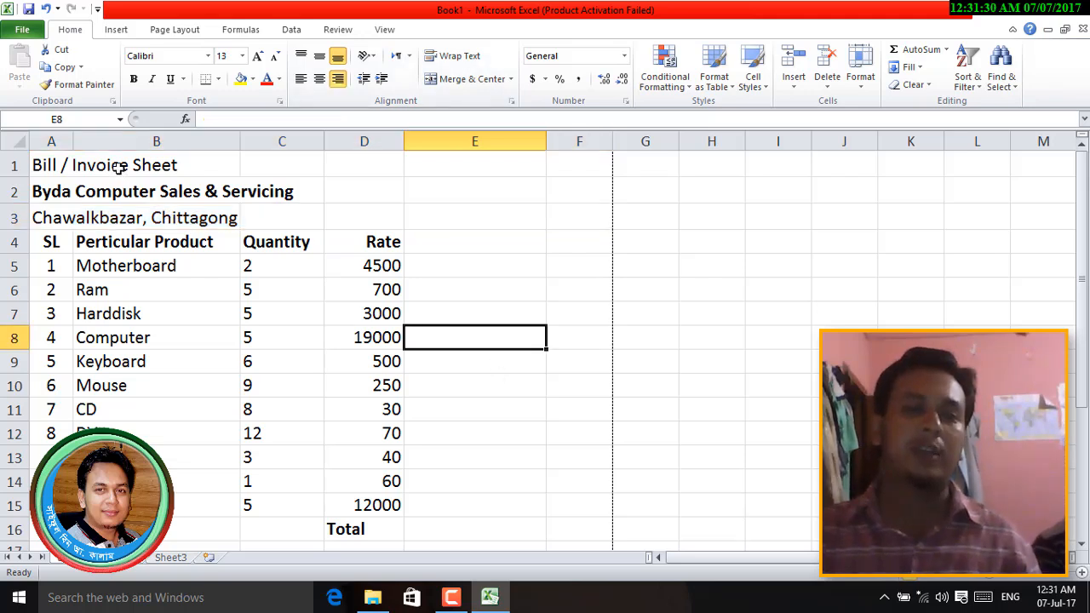
# - Merge and centre the titles across A1:D1, A2:D2 and A3:D3, then preview
pyautogui.moveTo(46, 165); pyautogui.dragTo(370, 161)
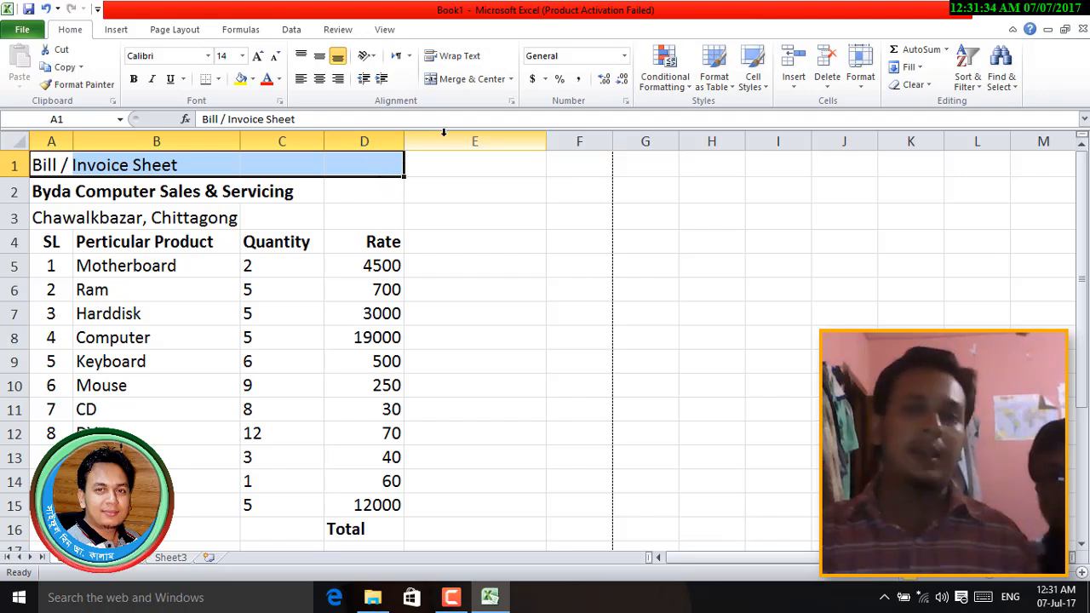
pyautogui.click(468, 83)
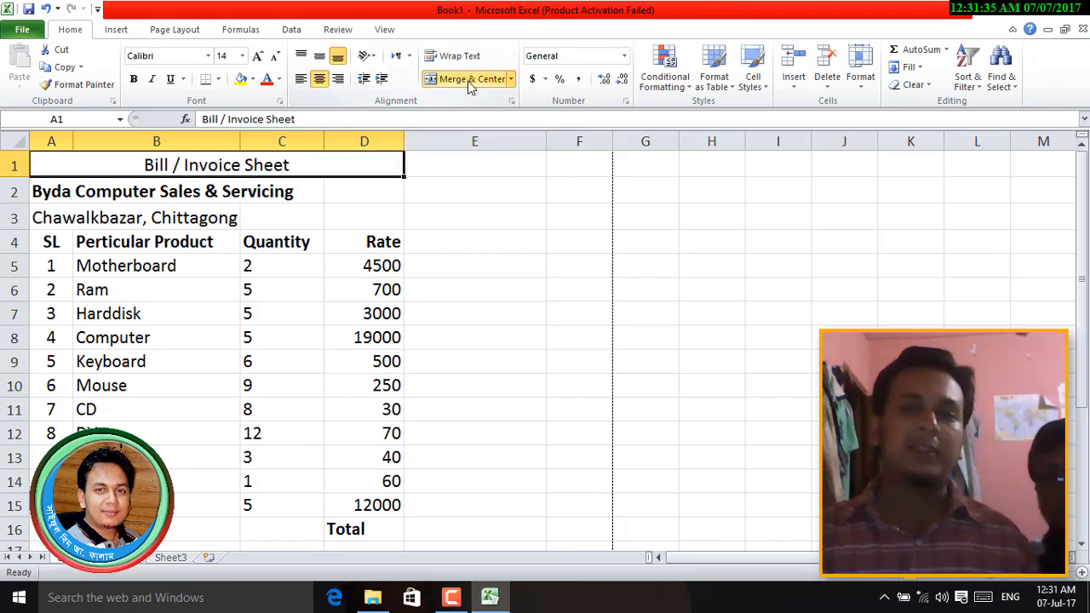
pyautogui.click(150, 193)
pyautogui.moveTo(65, 191); pyautogui.dragTo(370, 190)
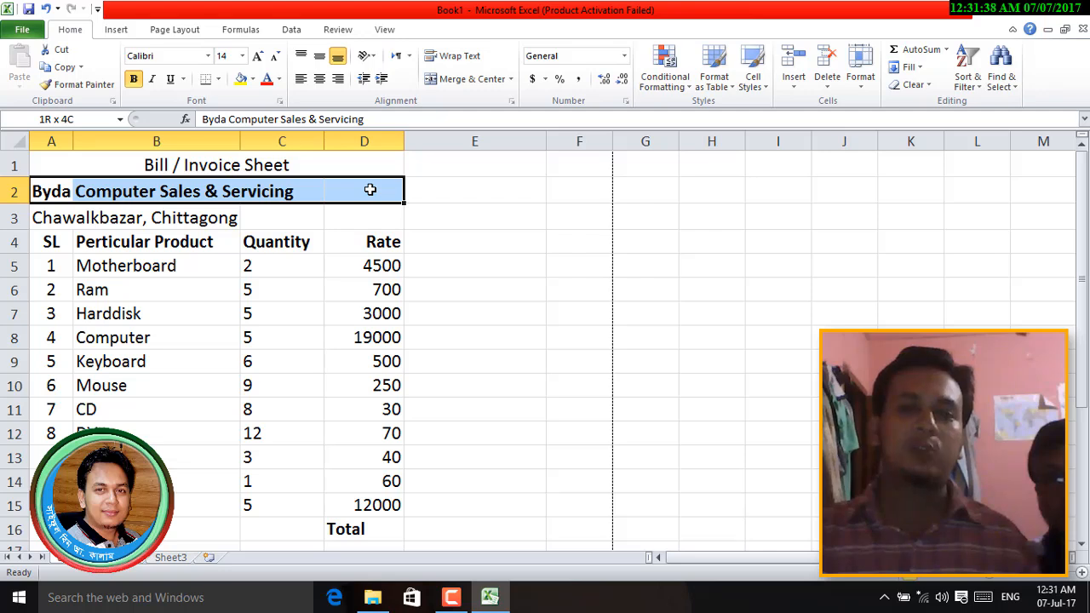
pyautogui.click(470, 82)
pyautogui.moveTo(63, 219); pyautogui.dragTo(375, 220)
pyautogui.click(459, 79)
pyautogui.click(466, 313)
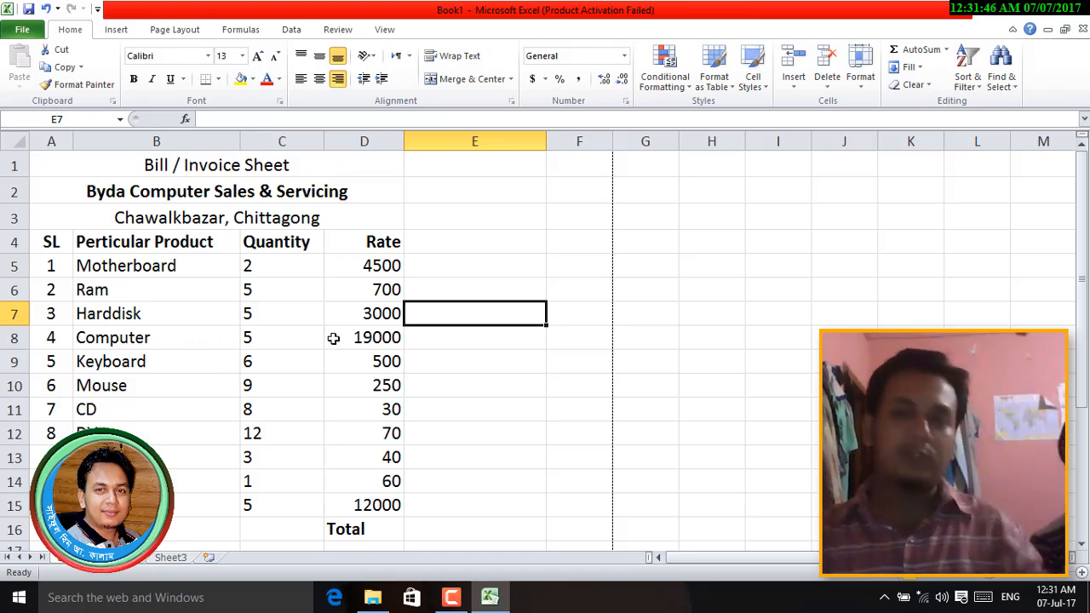
pyautogui.hotkey('ctrl', 'p')
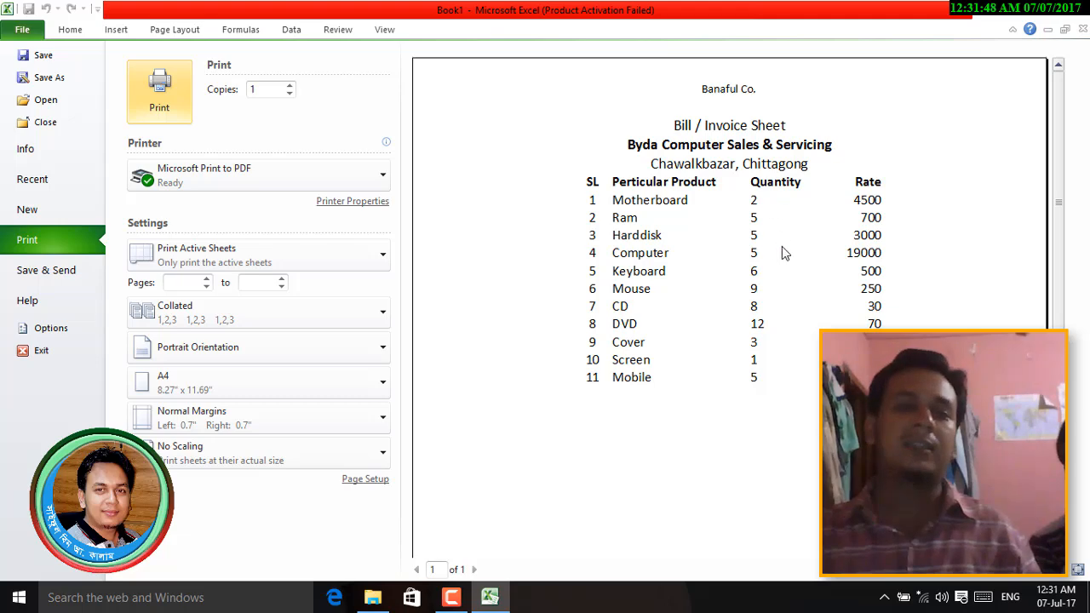
# - Turn horizontal page centring off and then back on in Page Setup's Margins settings
pyautogui.click(352, 479)
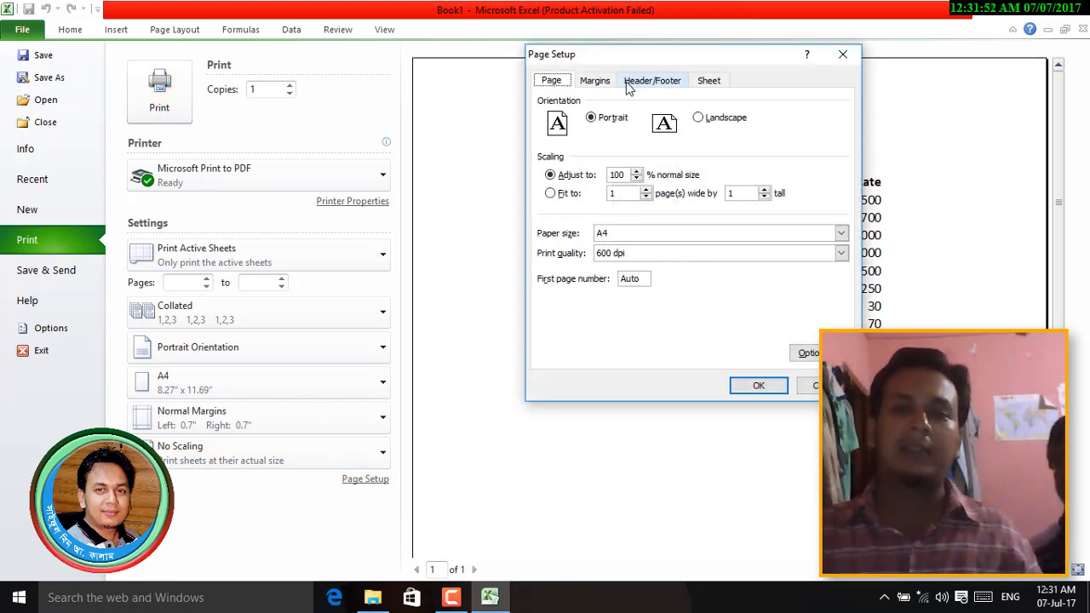
pyautogui.click(595, 81)
pyautogui.click(577, 303)
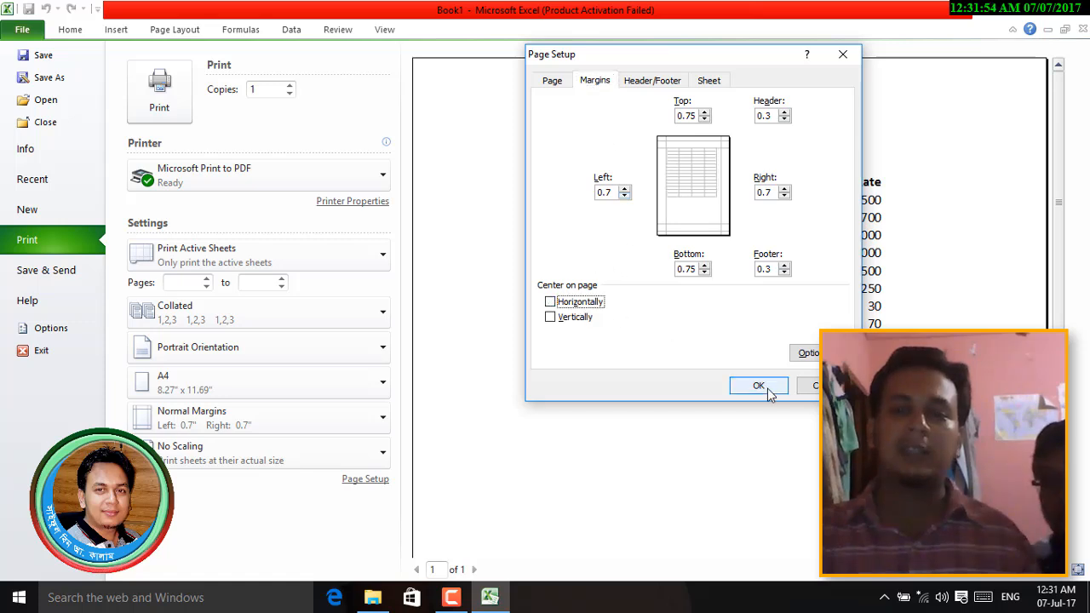
pyautogui.click(758, 386)
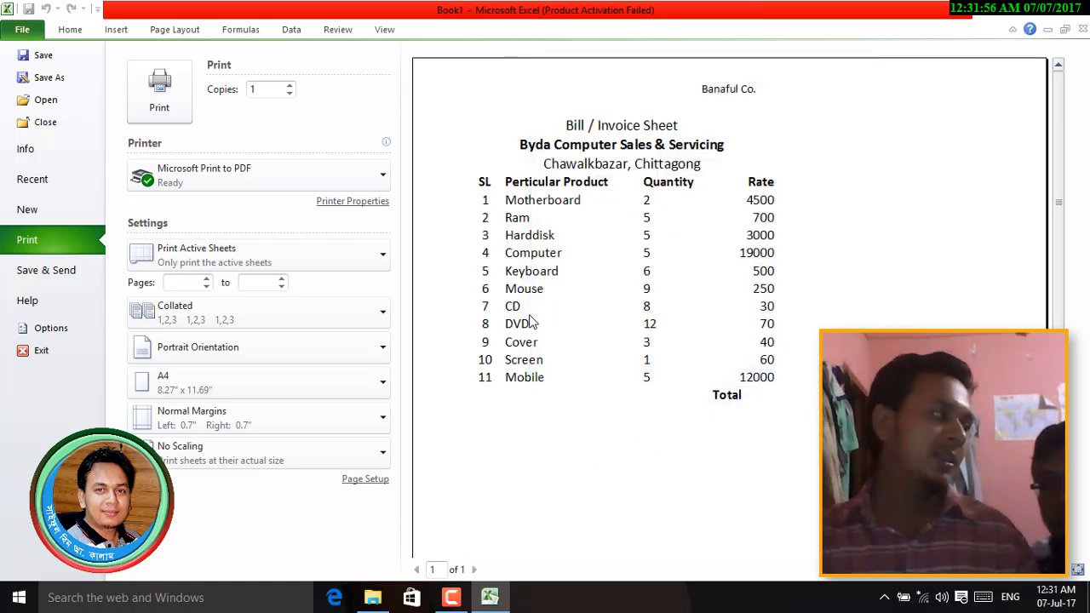
pyautogui.click(365, 480)
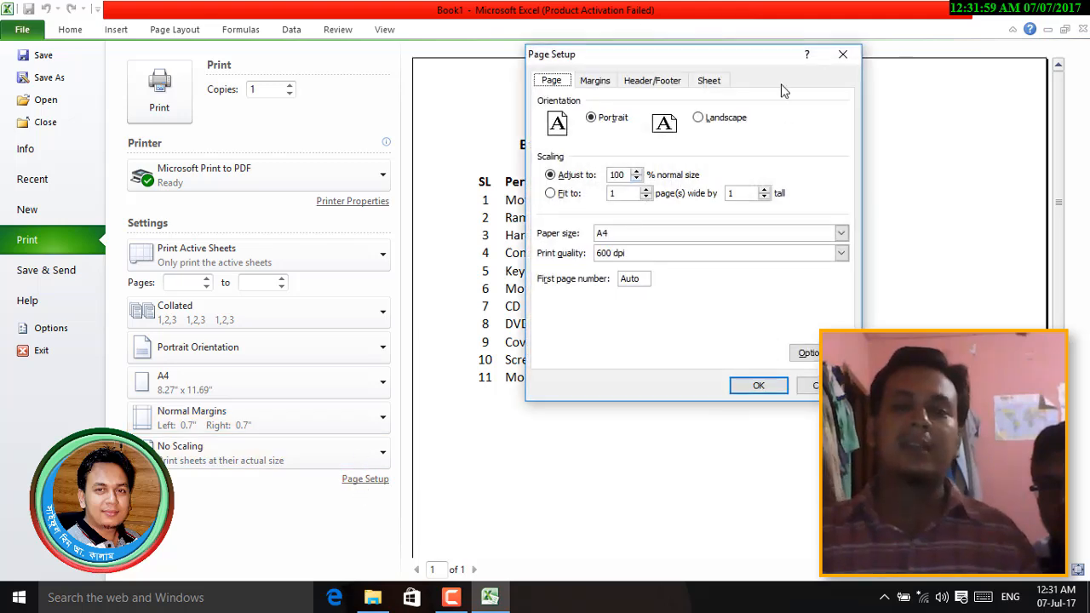
pyautogui.click(594, 80)
pyautogui.click(585, 306)
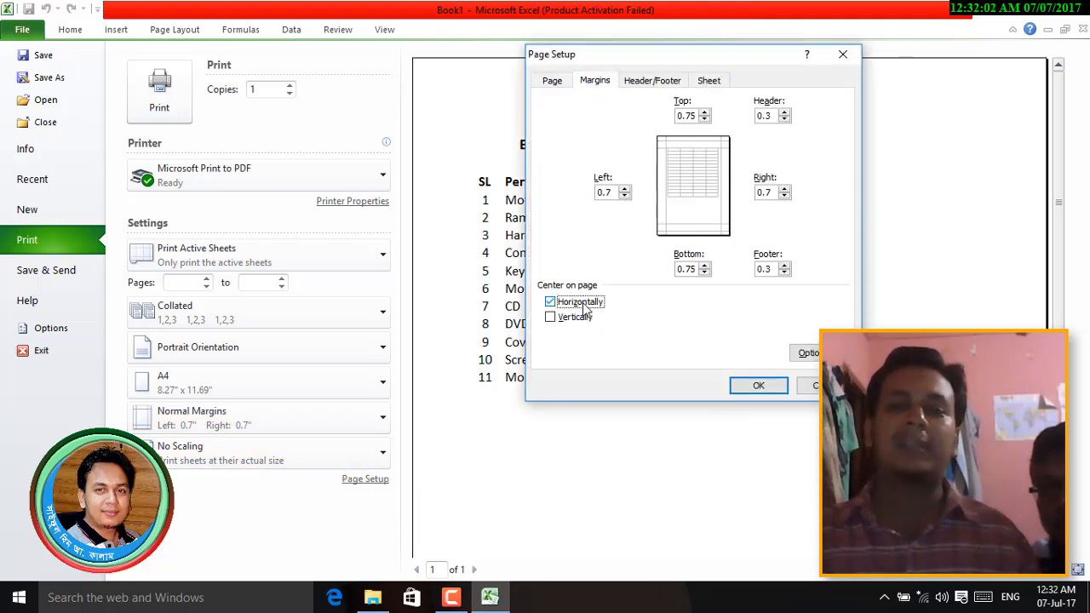
pyautogui.click(758, 386)
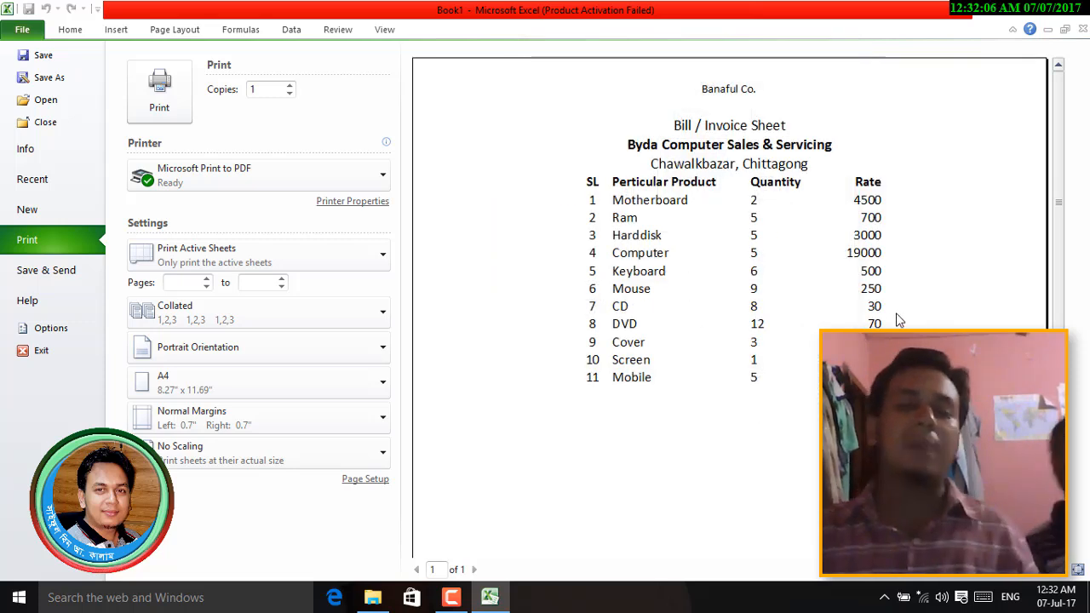
# - Check the preview, then also centre the printout vertically on the page
pyautogui.scroll(-3, 758, 391)
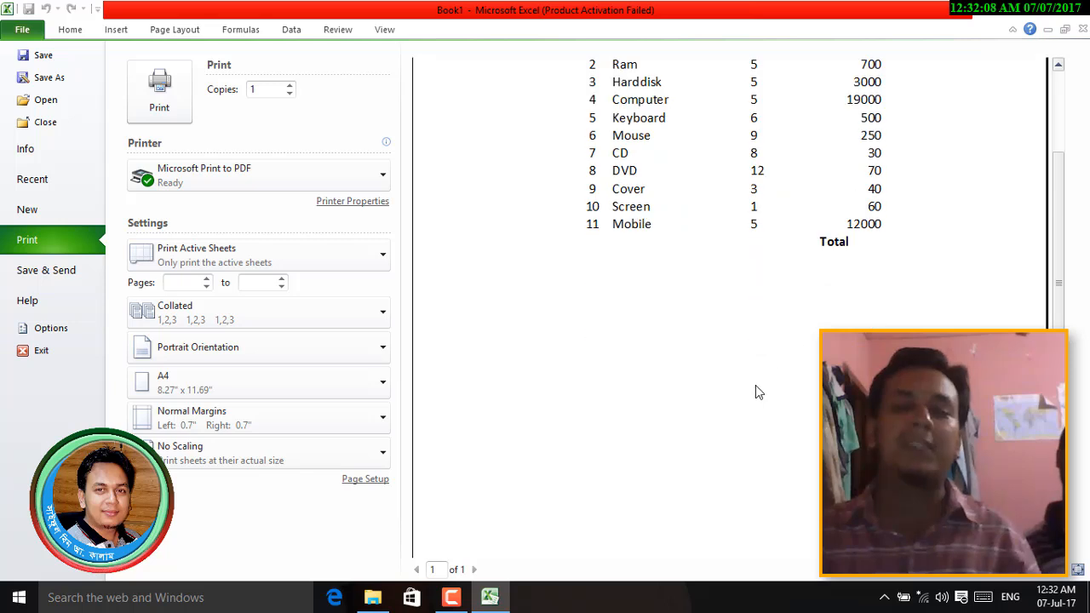
pyautogui.scroll(-2, 758, 392)
pyautogui.scroll(-2, 668, 294)
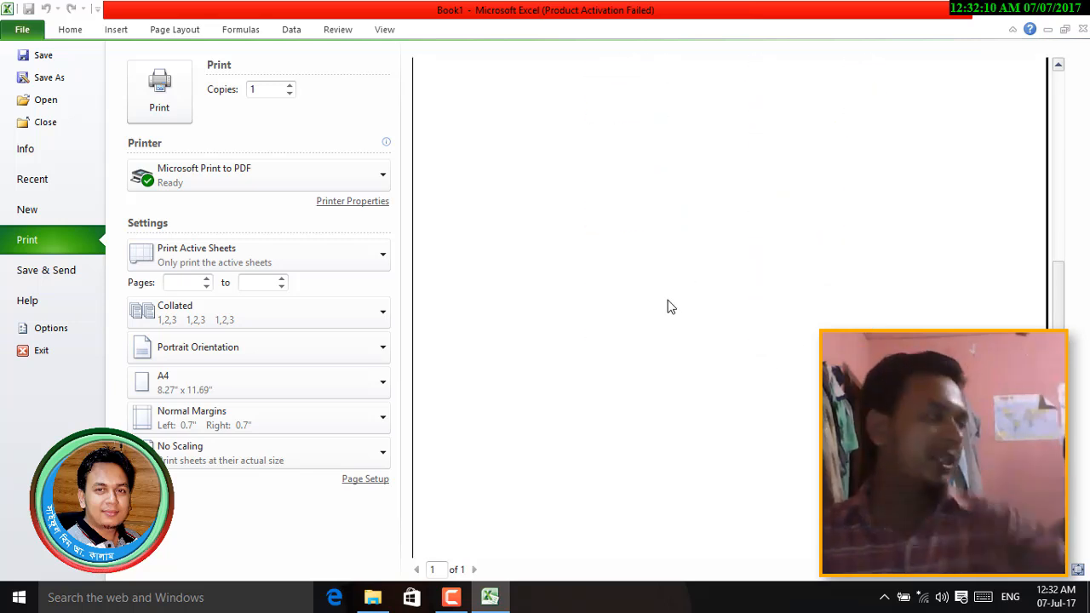
pyautogui.scroll(3, 670, 307)
pyautogui.scroll(3, 668, 306)
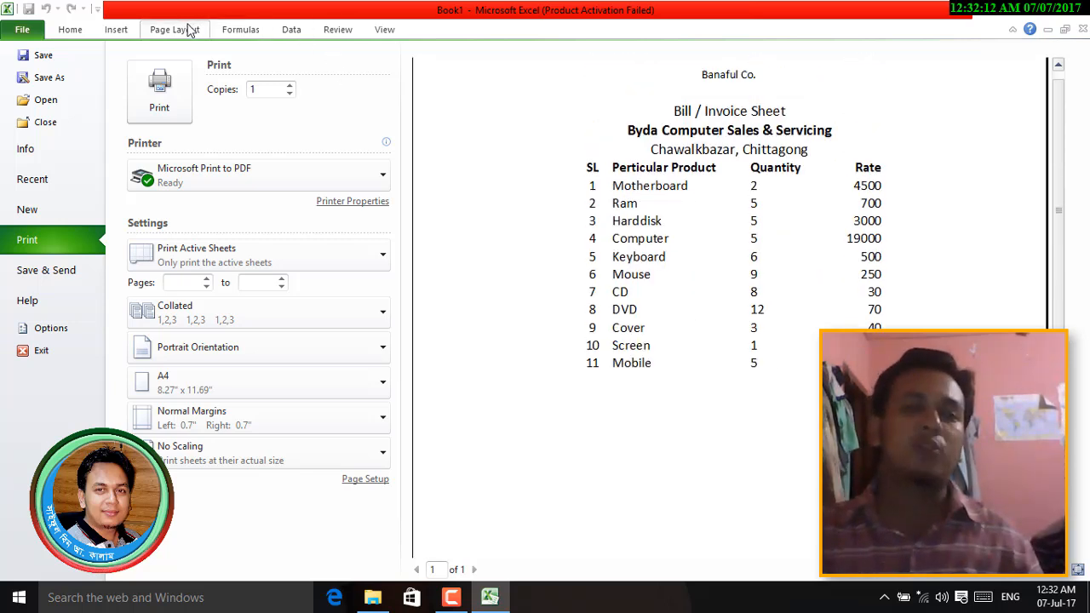
pyautogui.click(367, 480)
pyautogui.click(593, 80)
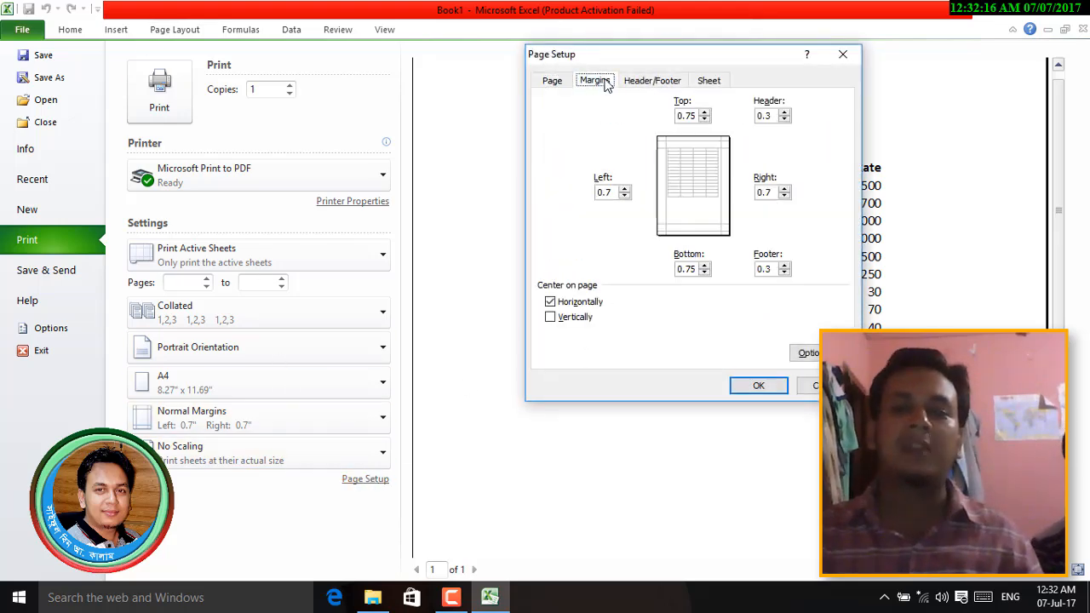
pyautogui.click(579, 322)
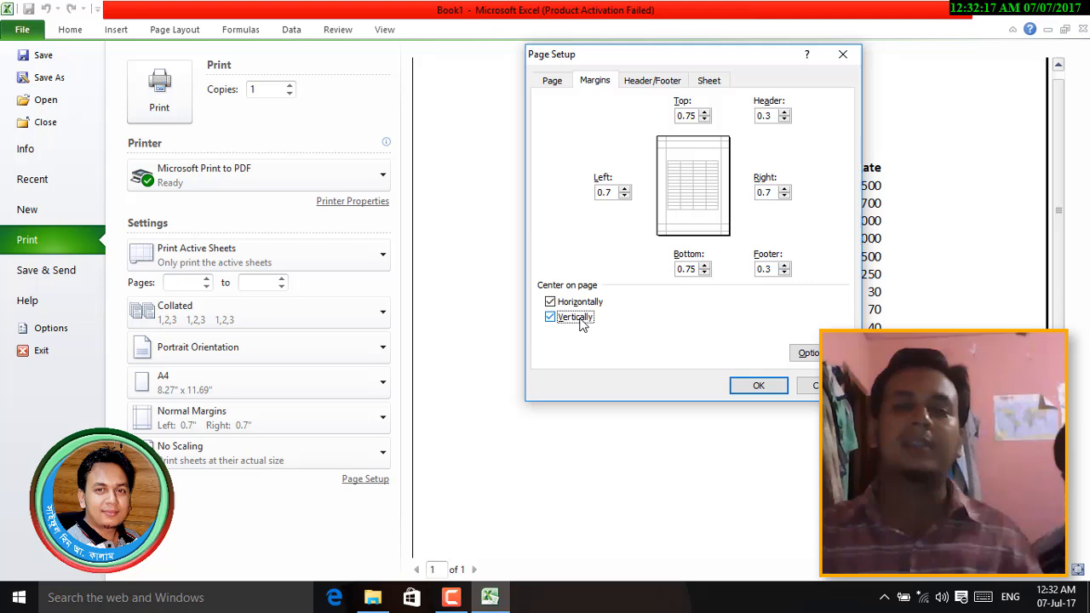
pyautogui.click(756, 387)
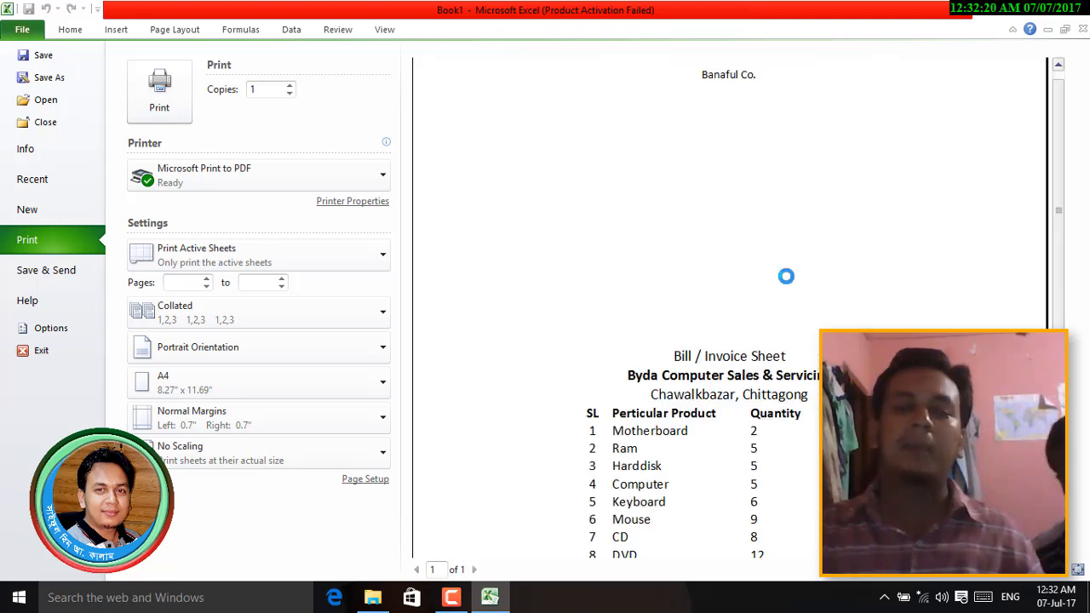
# - Review the centred preview, close Page Setup unchanged, and return to the worksheet
pyautogui.scroll(-5, 783, 275)
pyautogui.scroll(5, 791, 373)
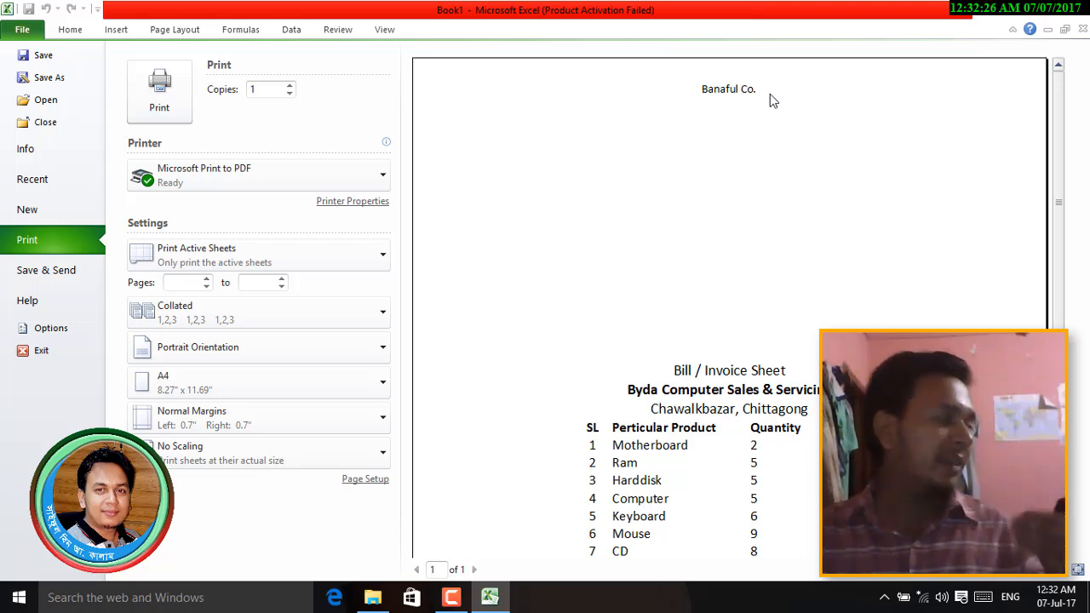
pyautogui.scroll(-3, 808, 271)
pyautogui.scroll(-3, 807, 271)
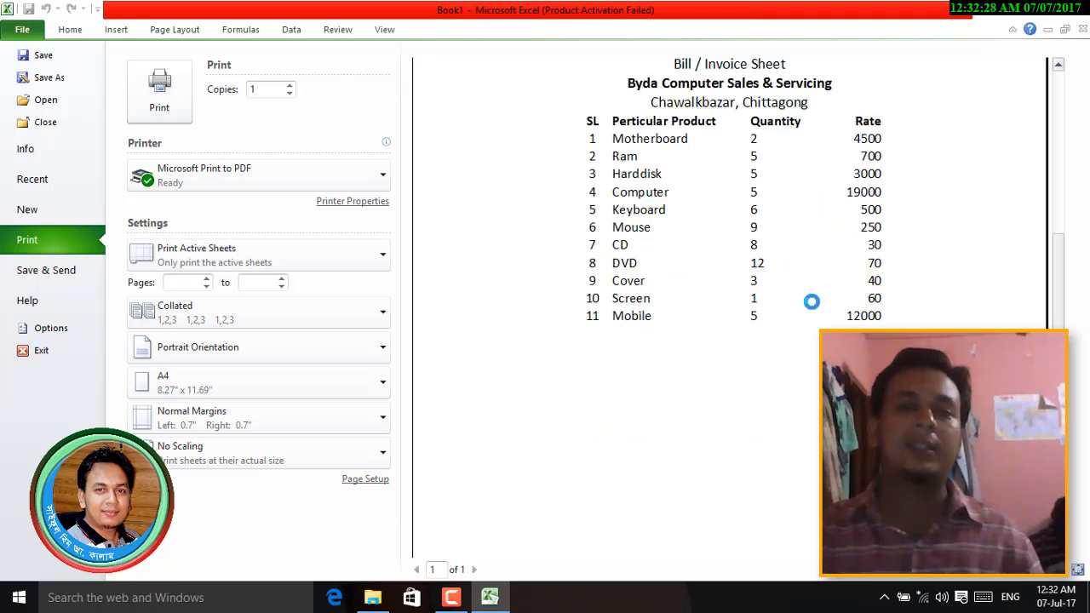
pyautogui.scroll(4, 584, 231)
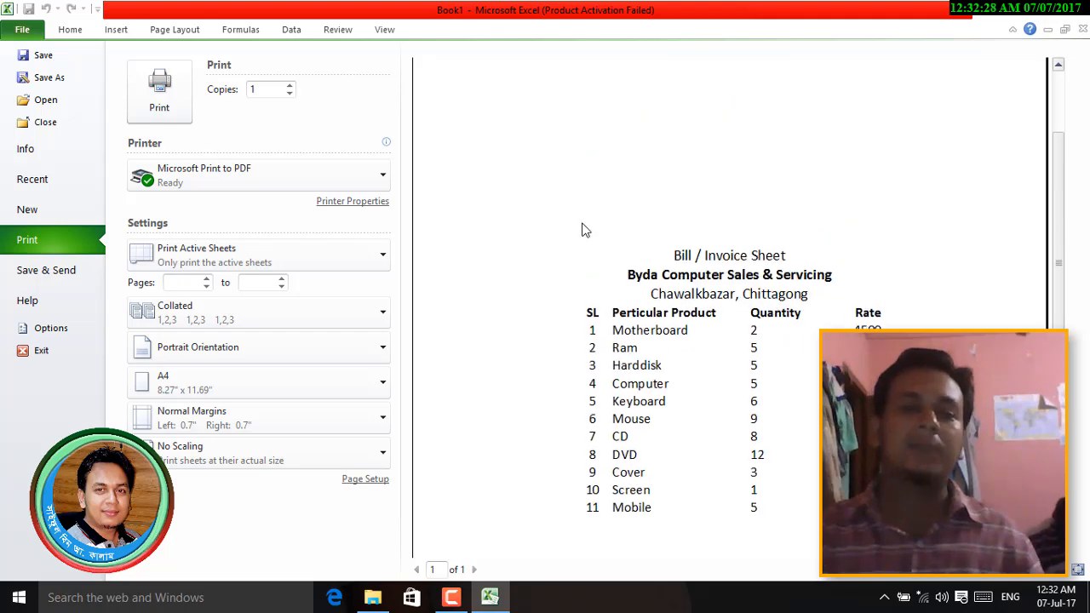
pyautogui.click(365, 479)
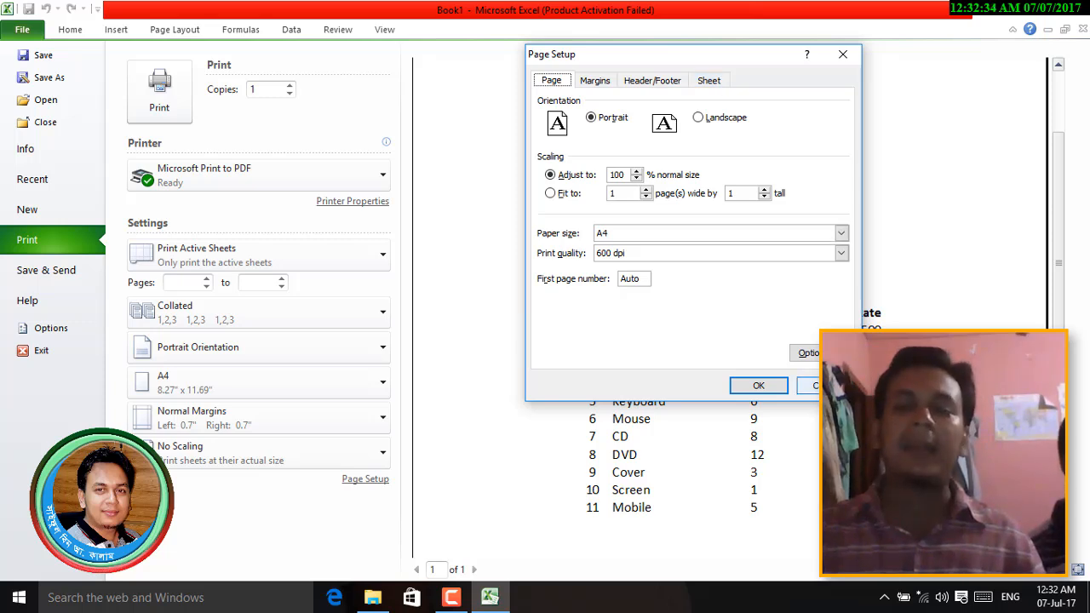
pyautogui.click(758, 384)
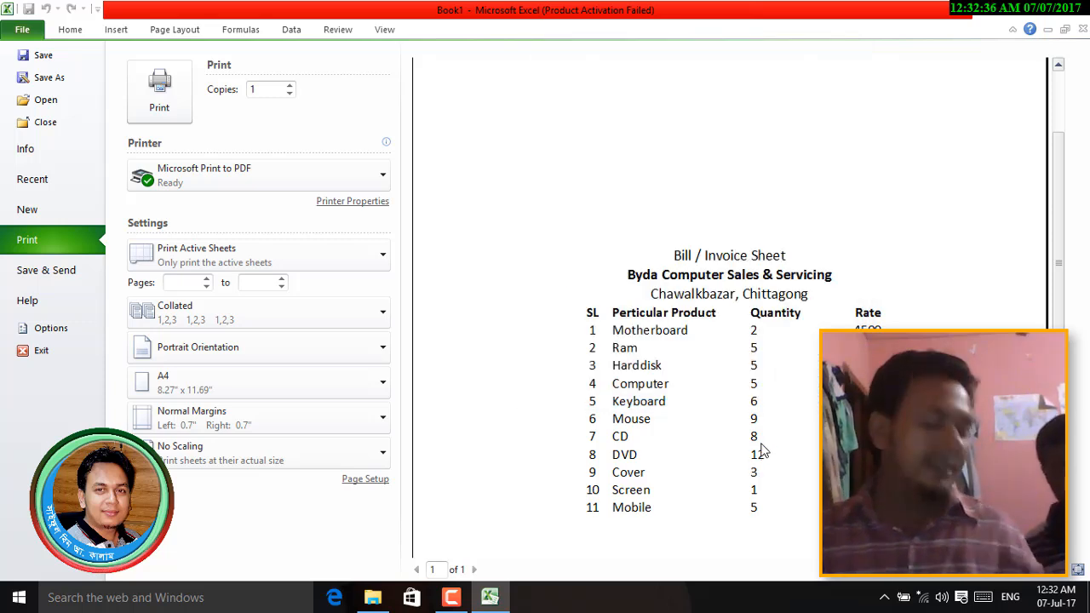
pyautogui.scroll(-2, 764, 449)
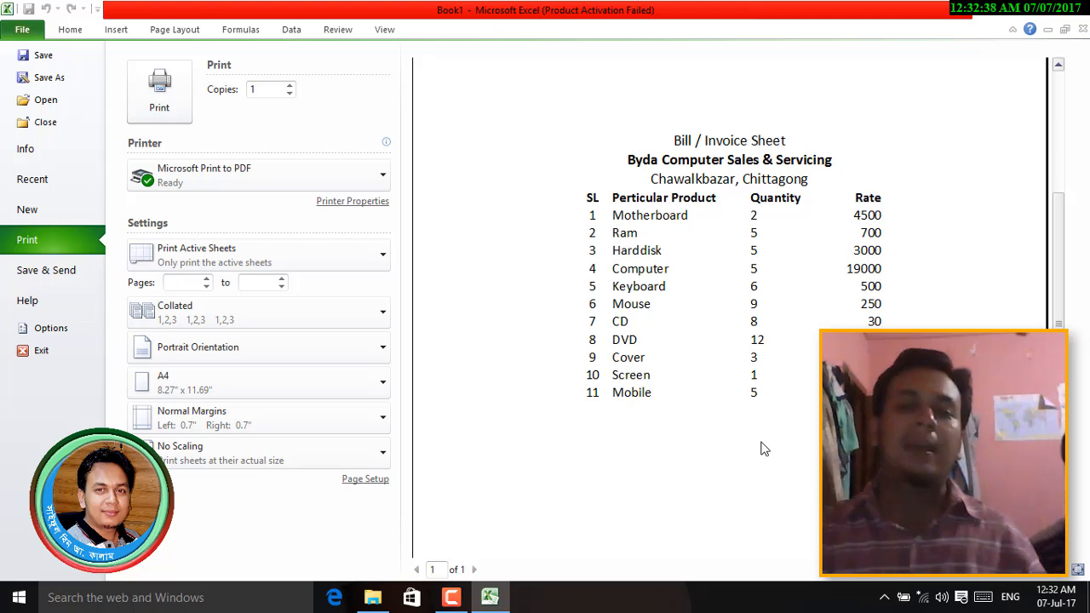
pyautogui.press('Escape')
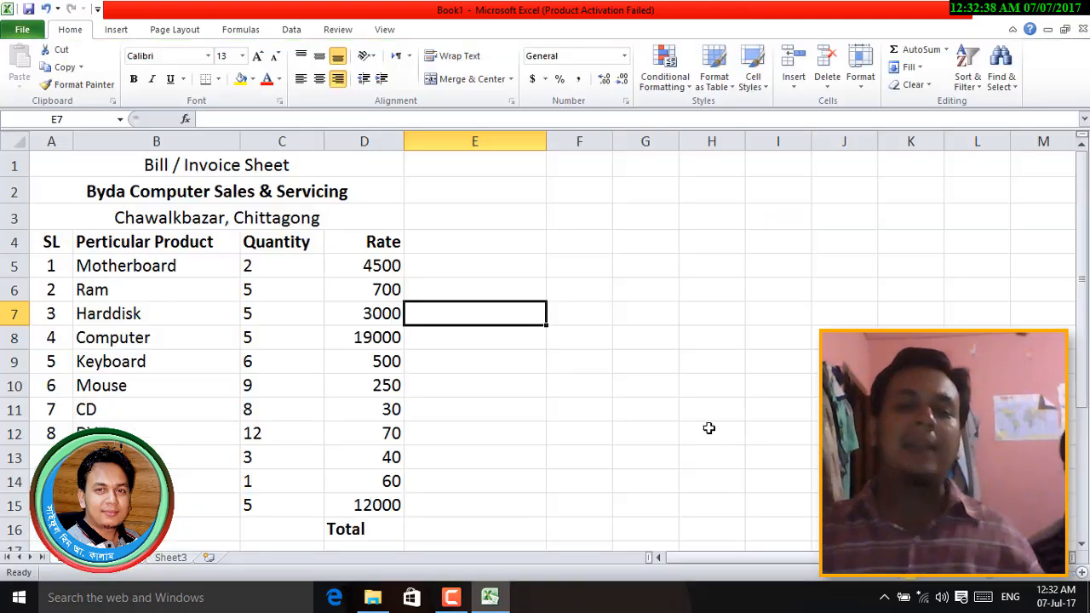
# - Show the centred invoice in print preview (Ctrl+P) as one A4 portrait page
pyautogui.click(544, 355)
pyautogui.click(443, 307)
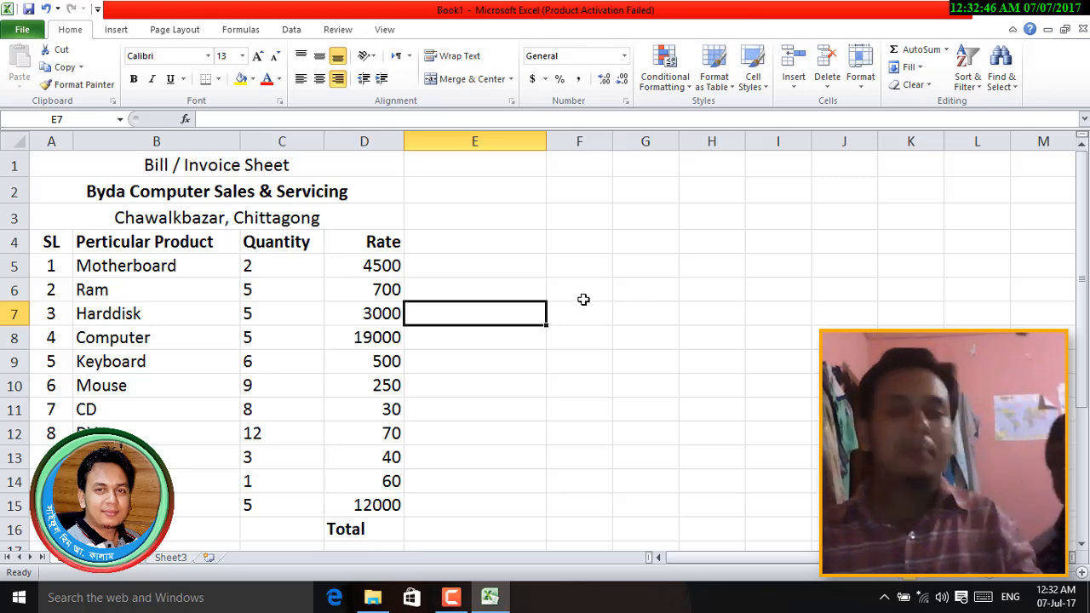
pyautogui.hotkey('ctrl', 'p')
pyautogui.scroll(-3, 787, 374)
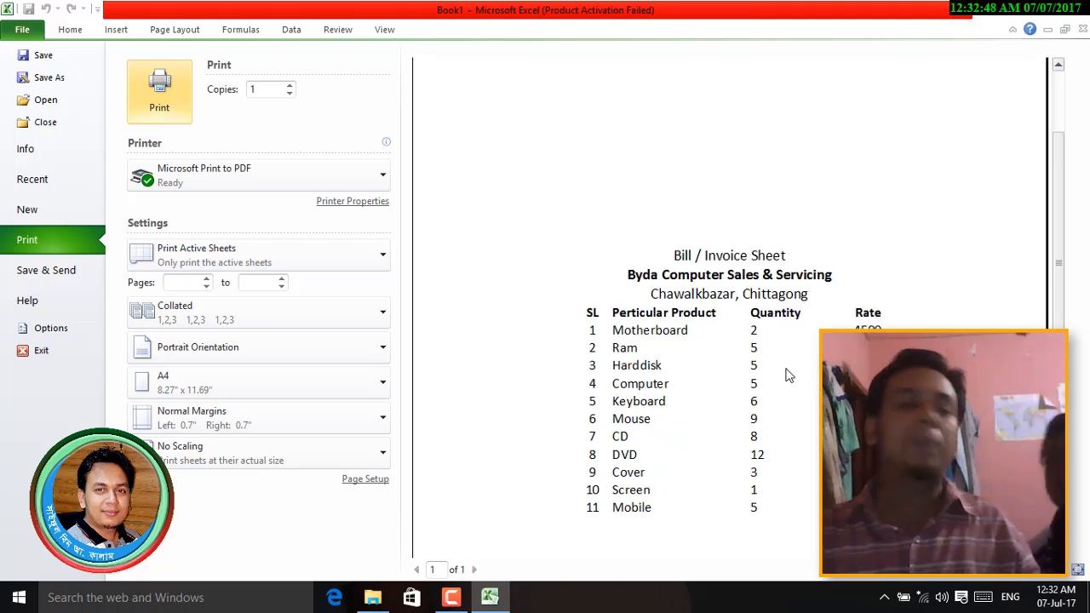
pyautogui.scroll(-3, 787, 374)
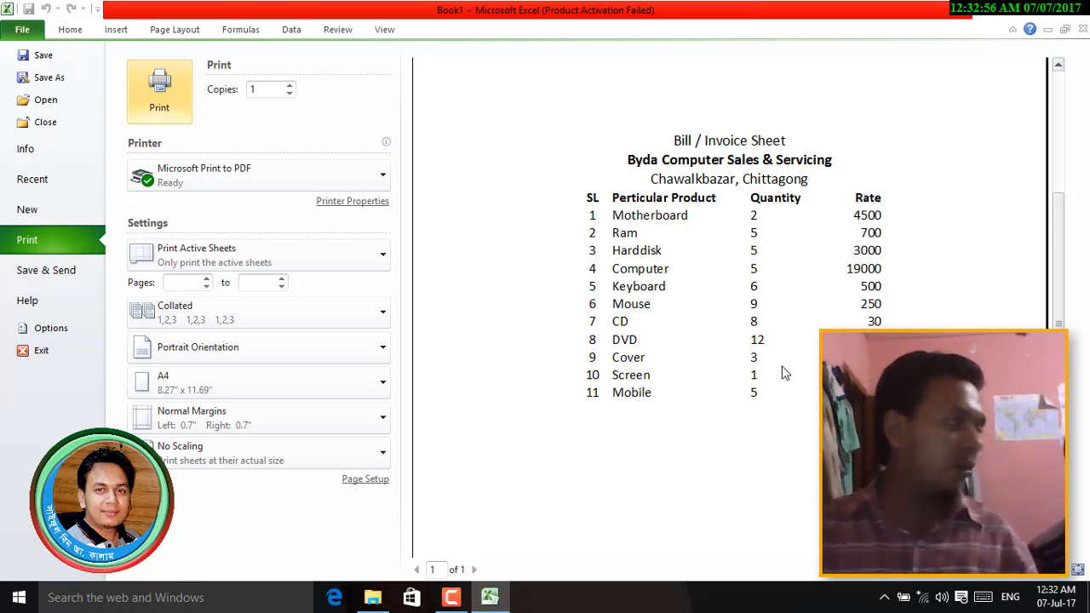
# - Turn on gridline printing in Page Setup's Sheet settings, then reopen Page Setup
pyautogui.click(375, 483)
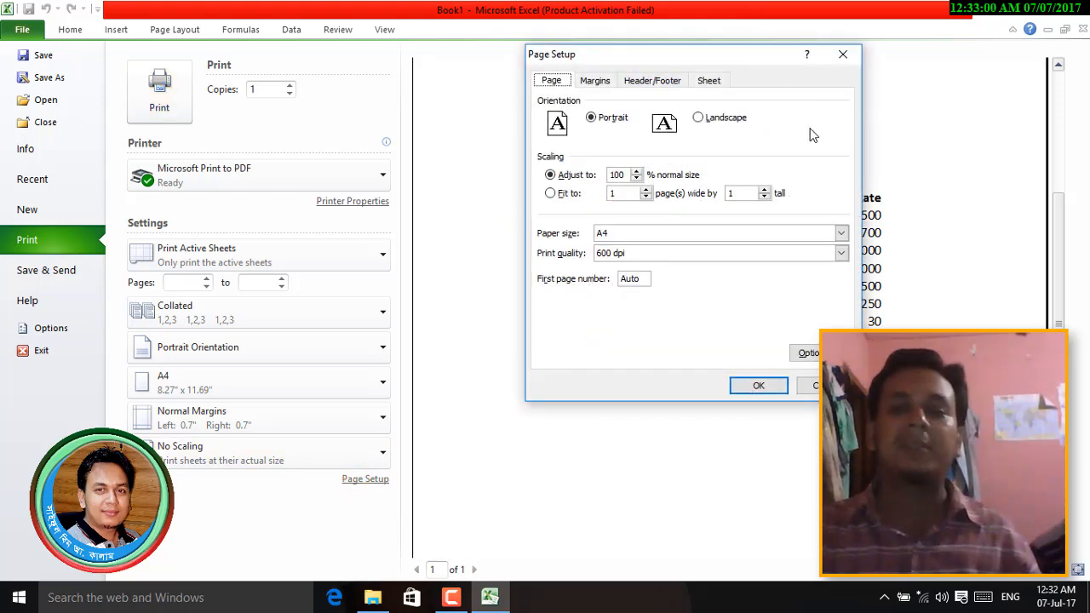
pyautogui.click(709, 81)
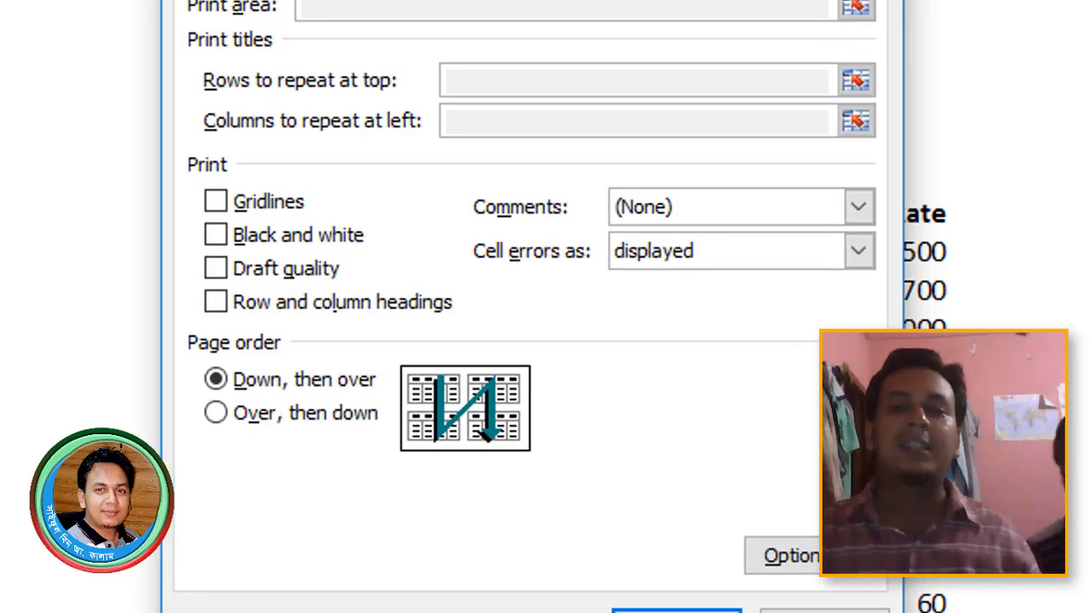
pyautogui.click(267, 202)
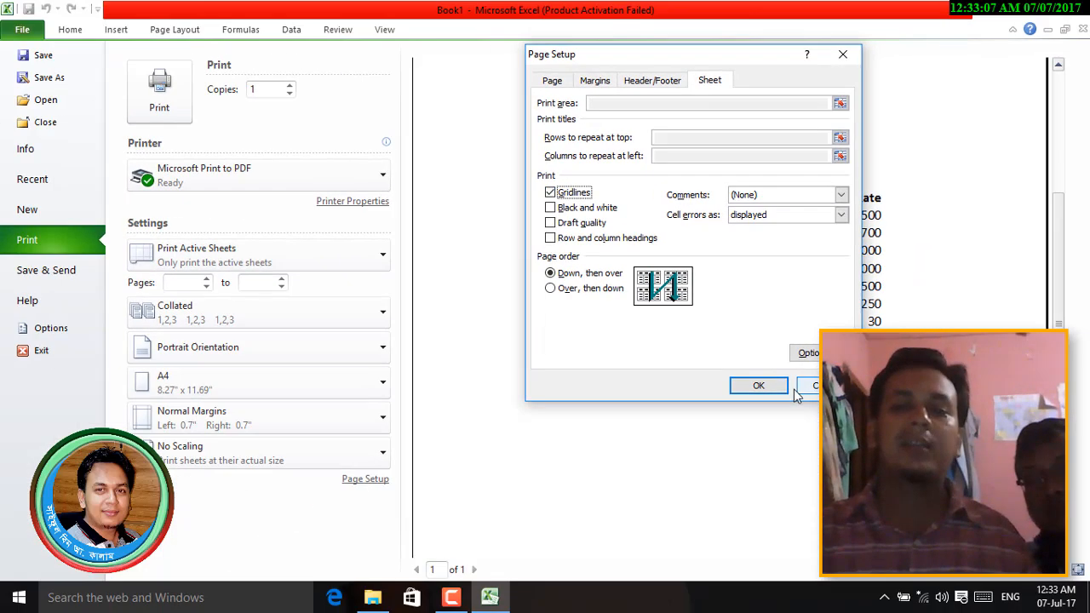
pyautogui.click(772, 387)
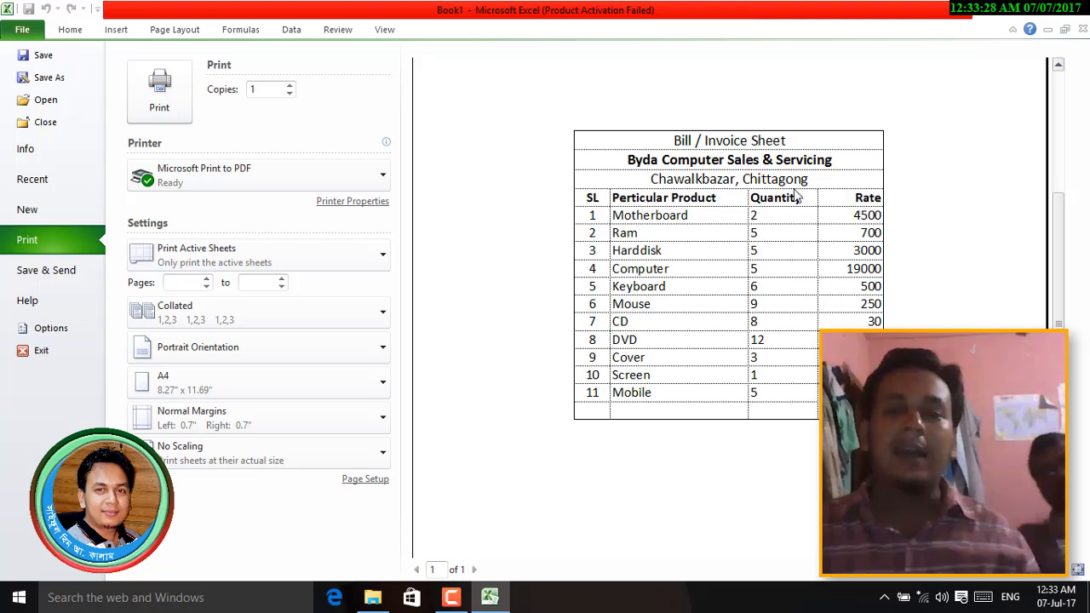
pyautogui.click(364, 478)
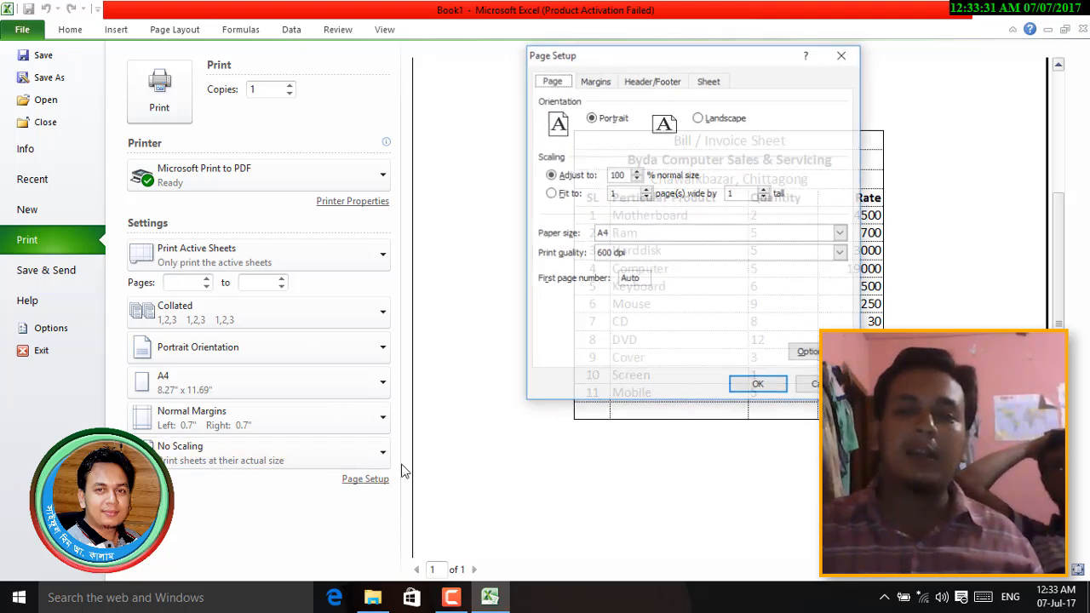
# - Untick Gridlines in the Sheet settings and go back to the invoice worksheet
pyautogui.click(710, 82)
pyautogui.click(569, 192)
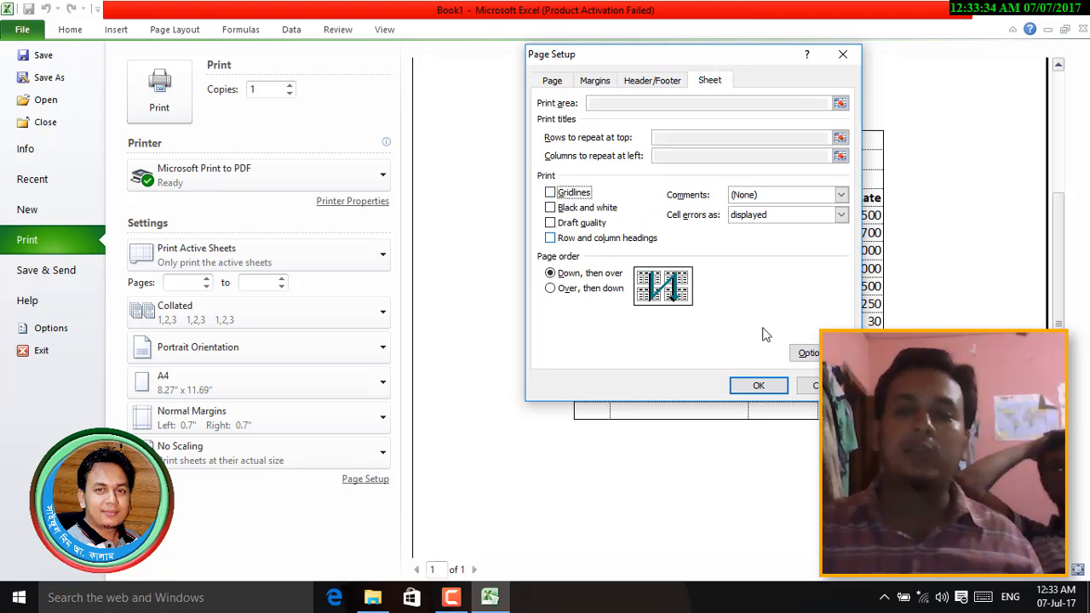
pyautogui.click(758, 387)
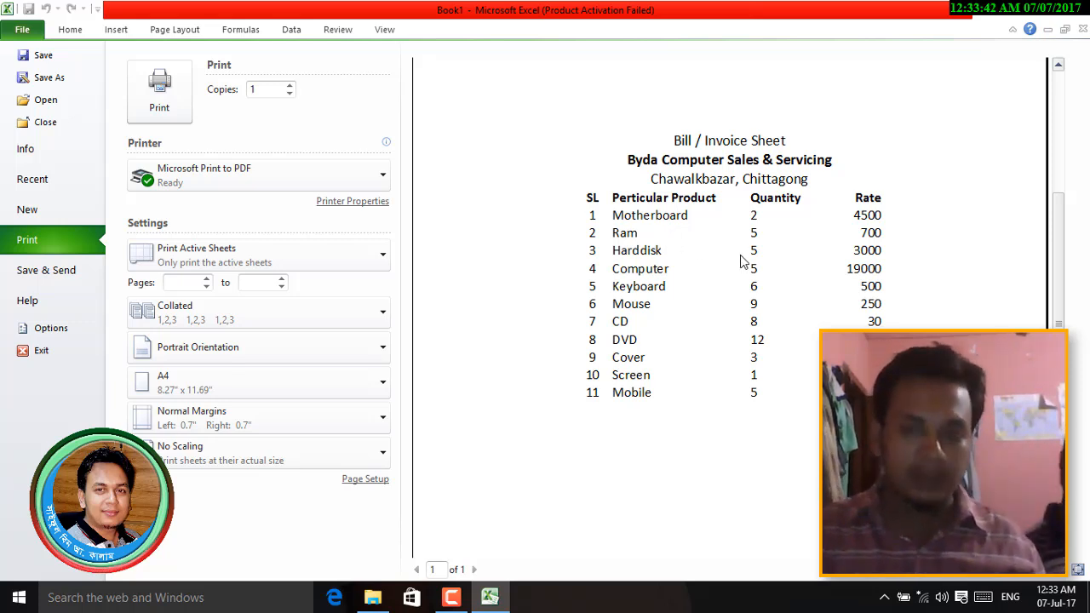
pyautogui.press('Escape')
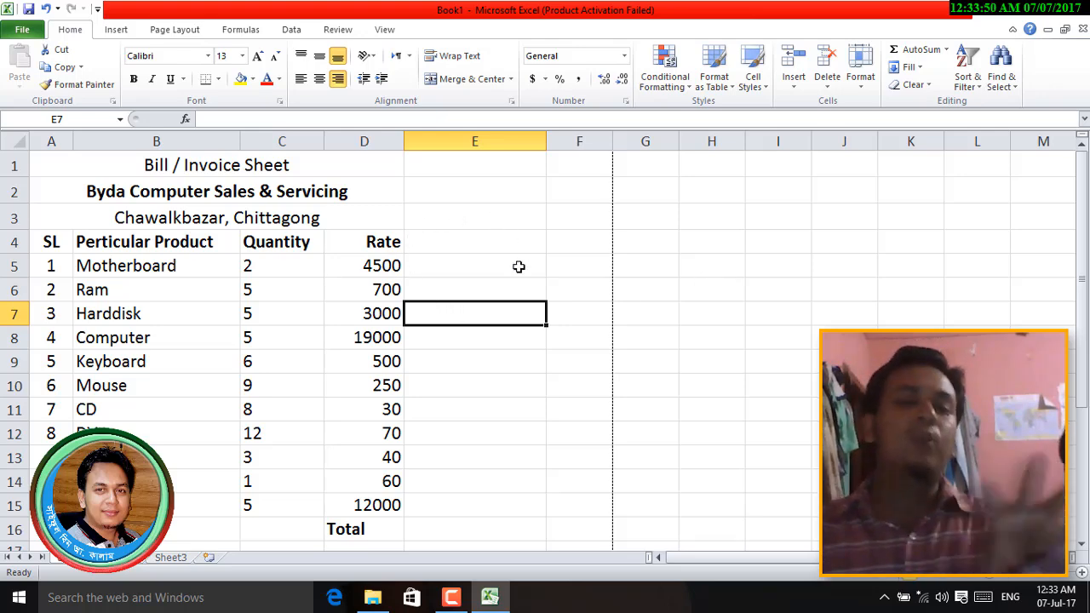
# - Start saving the workbook with Ctrl+S, proposed as Book1.xlsx in Documents
pyautogui.scroll(-5, 540, 389)
pyautogui.scroll(5, 541, 391)
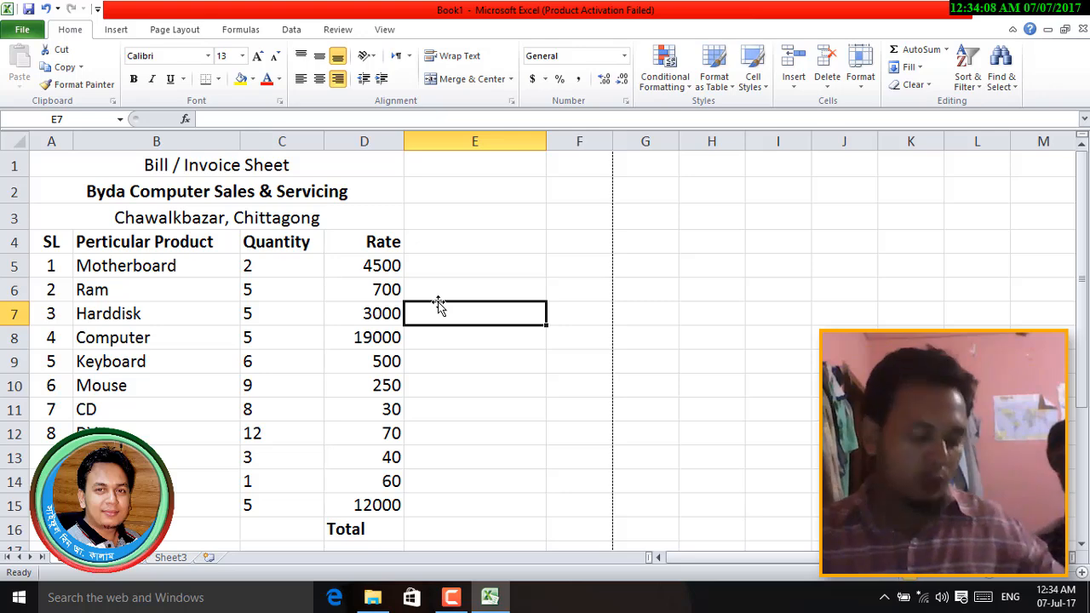
pyautogui.hotkey('ctrl', 's')
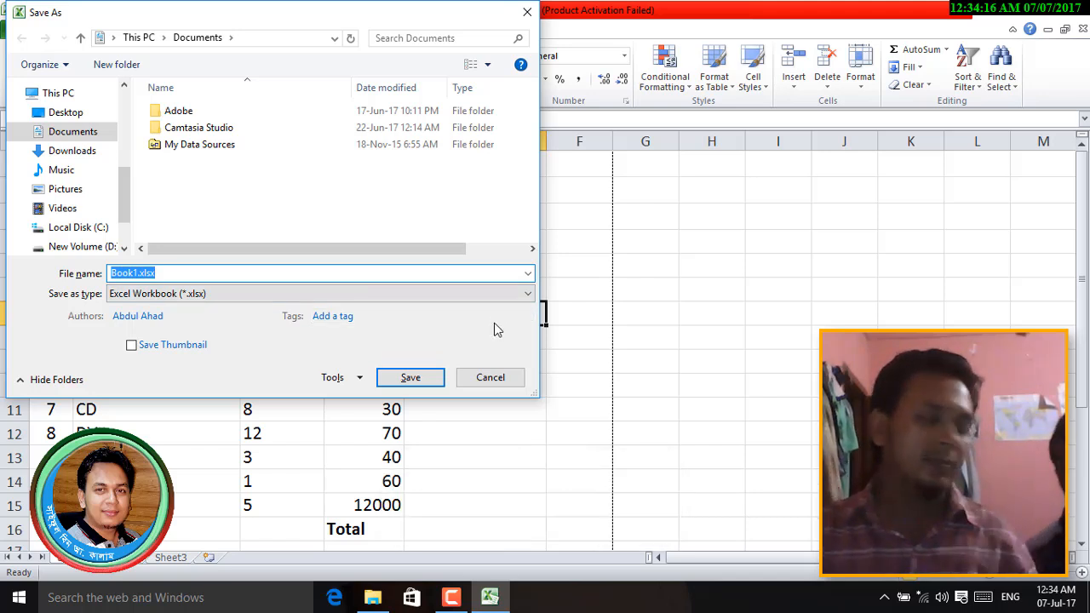
# - Open Tools > General Options in the Save As dialog to reach the open-password field
pyautogui.click(340, 382)
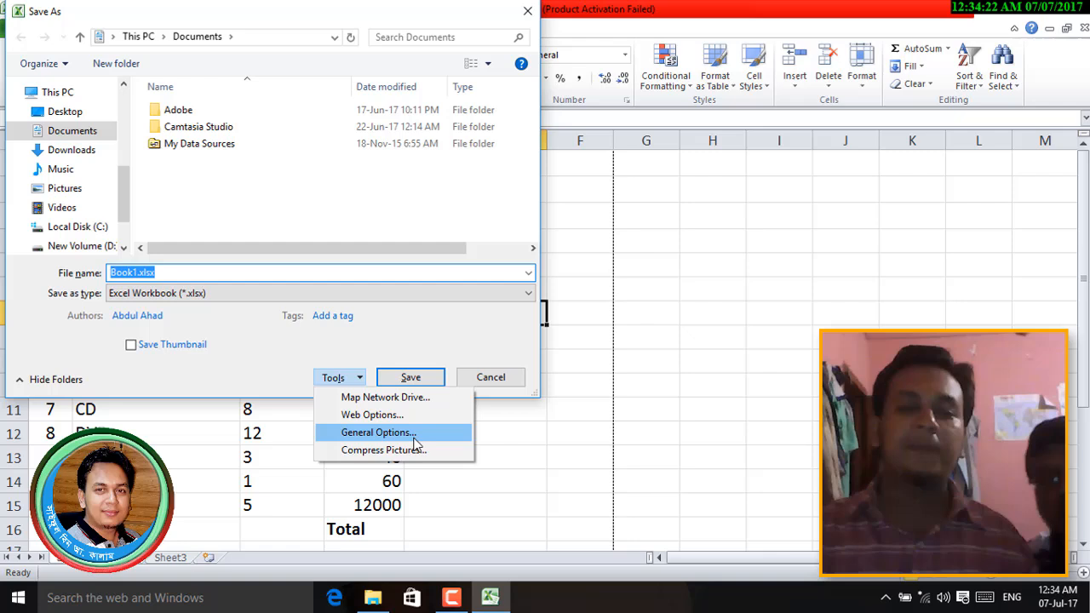
pyautogui.click(498, 379)
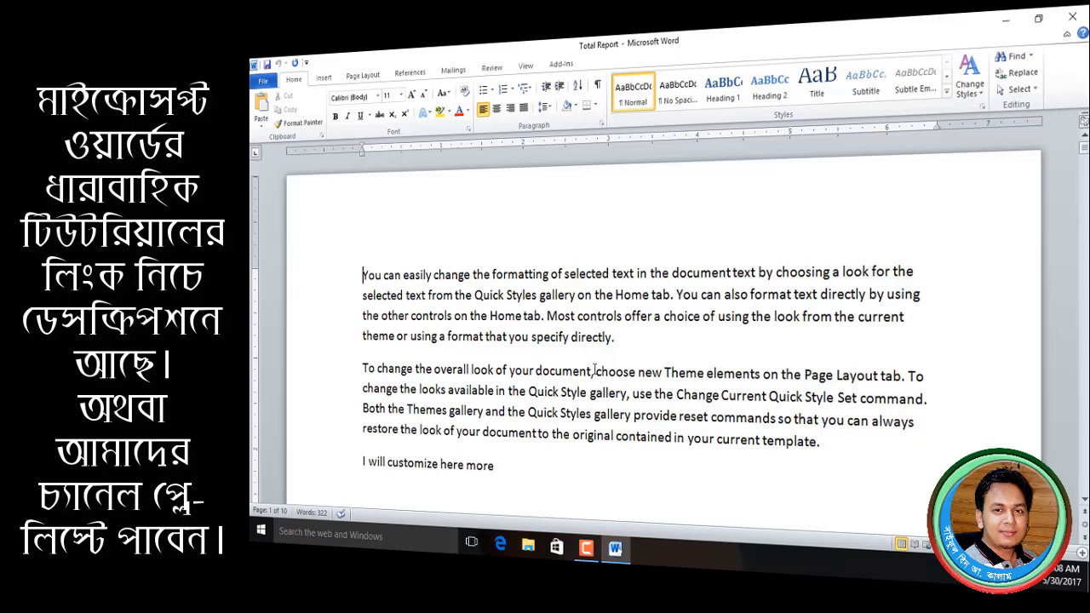
pyautogui.click(263, 81)
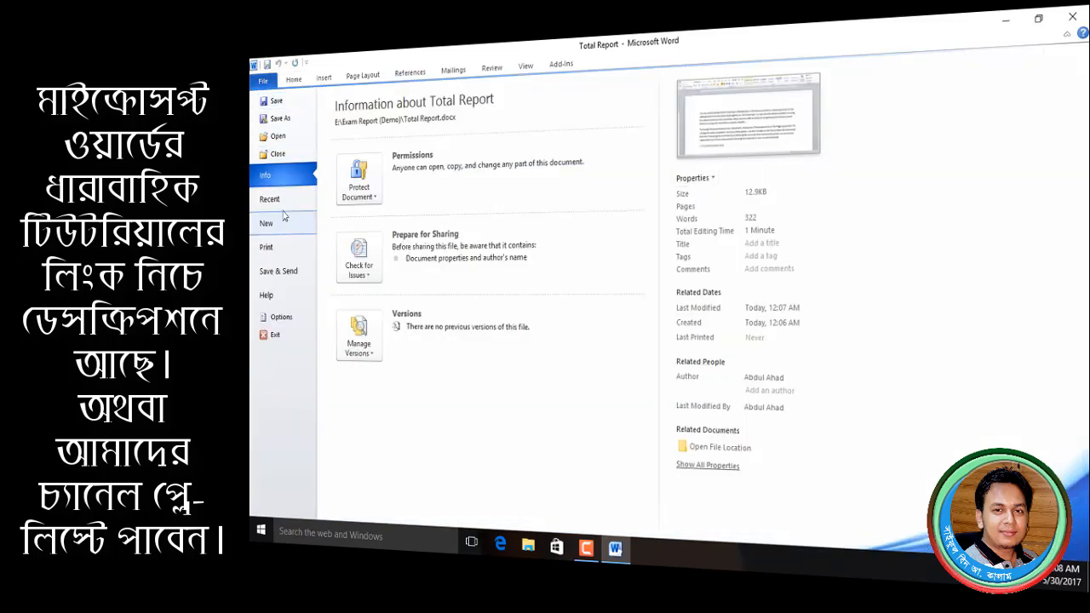
pyautogui.click(280, 118)
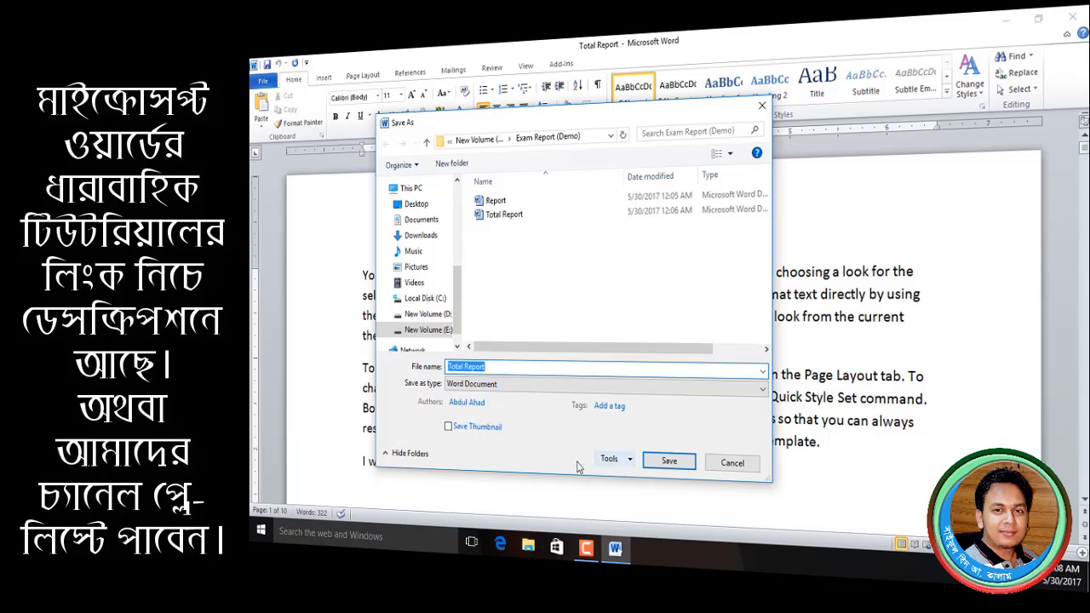
pyautogui.click(608, 460)
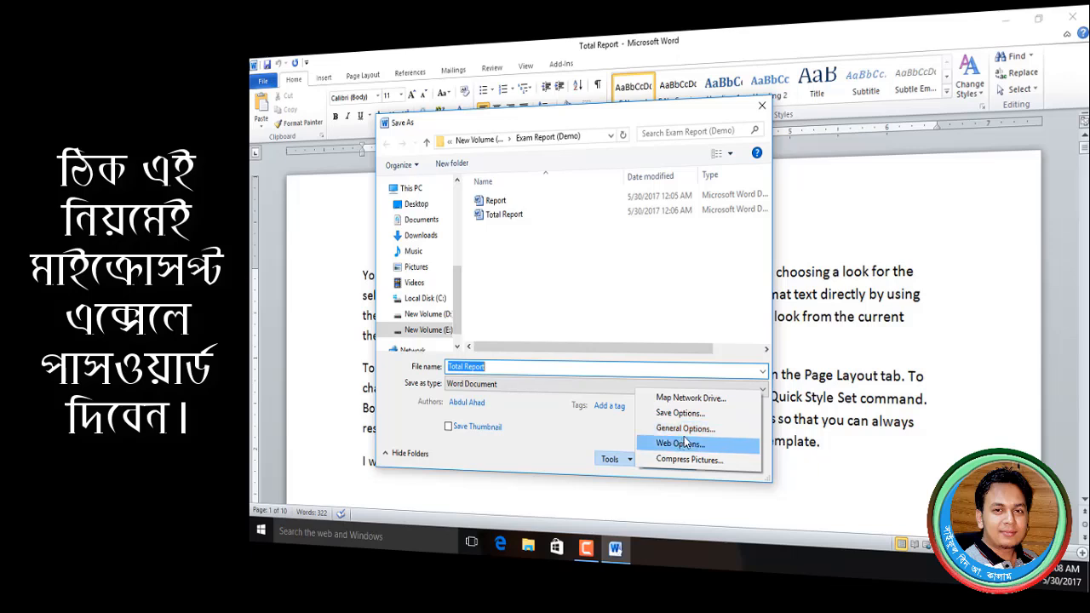
pyautogui.click(739, 437)
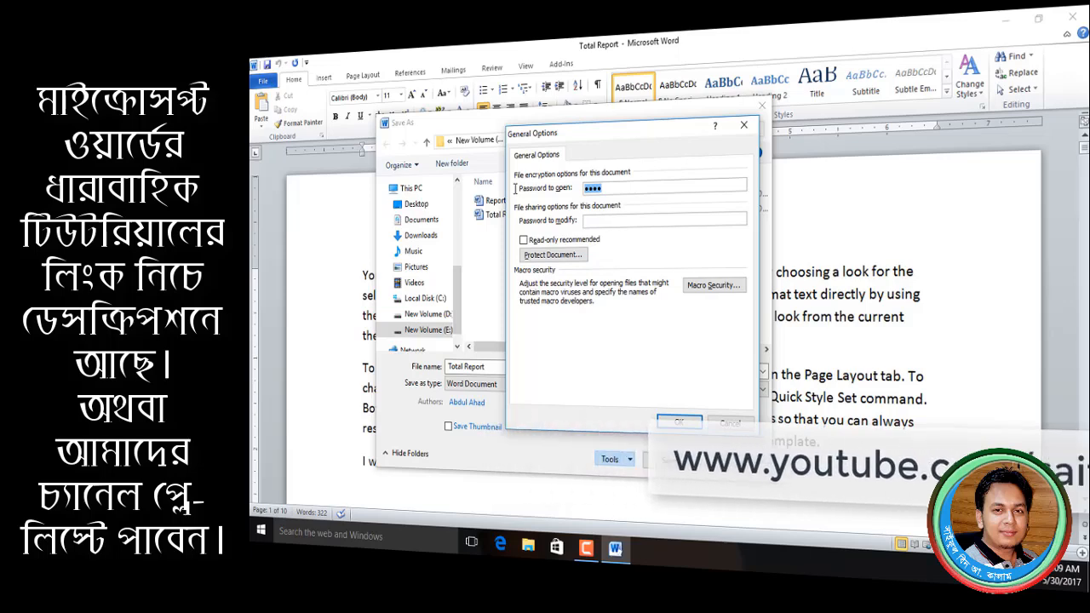
pyautogui.press('BackSpace')
pyautogui.press('BackSpace')
pyautogui.press('BackSpace')
pyautogui.press('BackSpace')
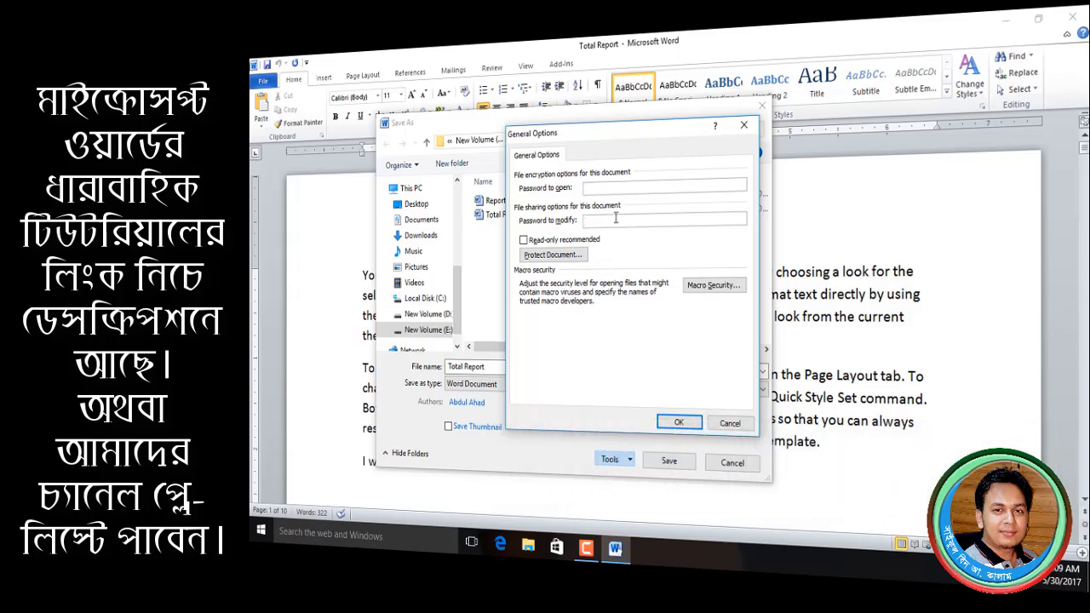
pyautogui.click(744, 125)
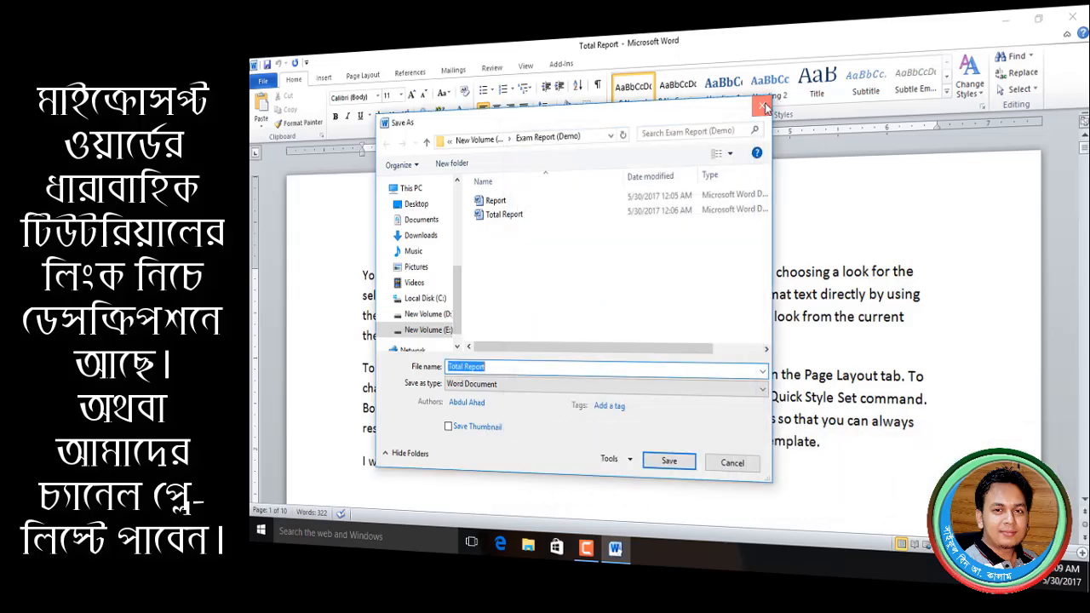
pyautogui.click(763, 105)
pyautogui.click(627, 340)
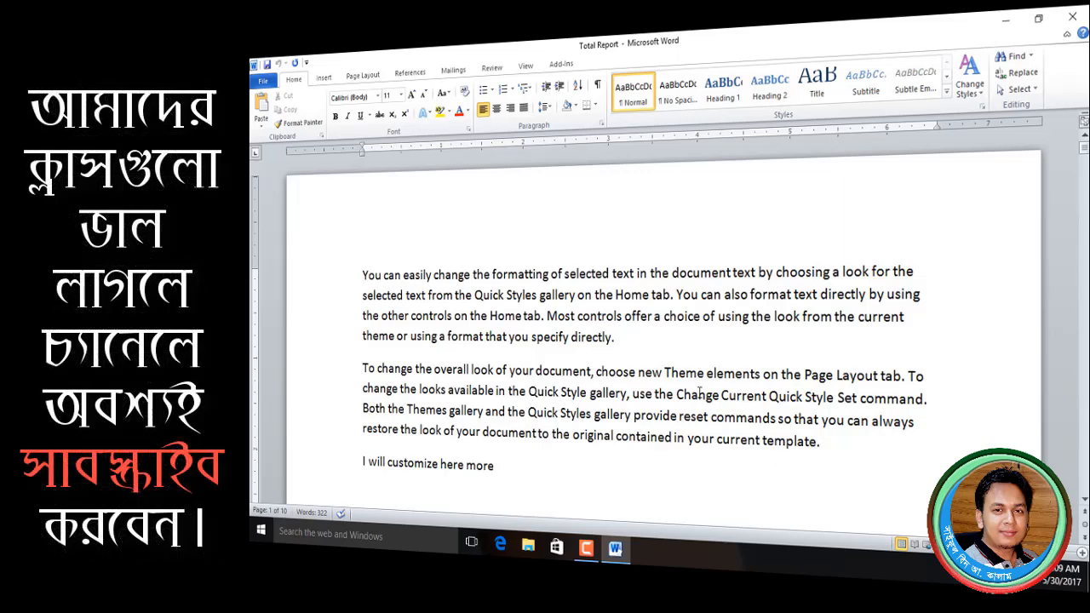
pyautogui.press('BackSpace')
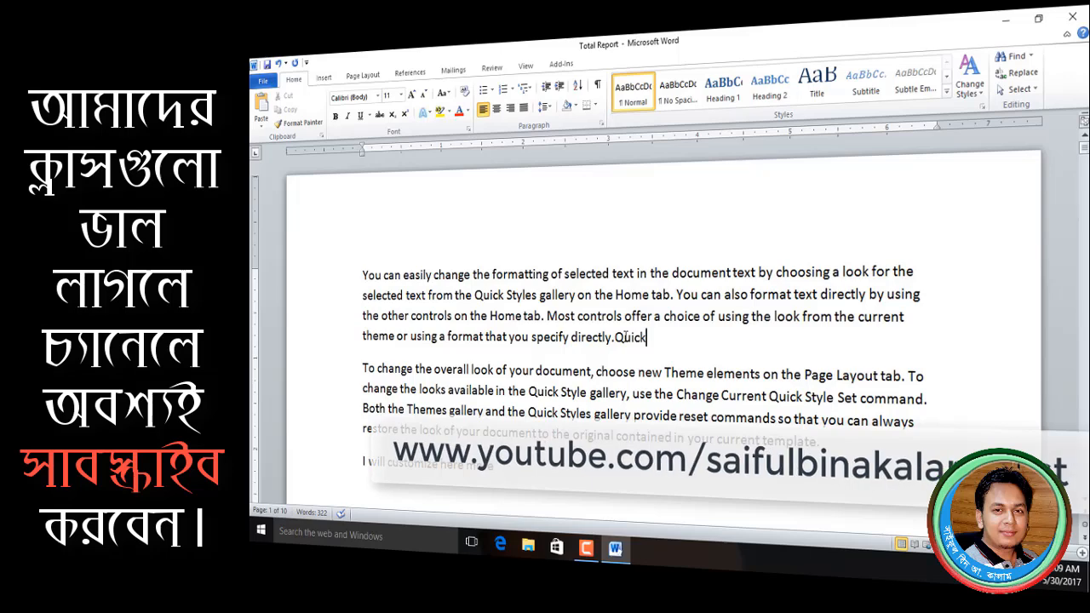
pyautogui.click(264, 81)
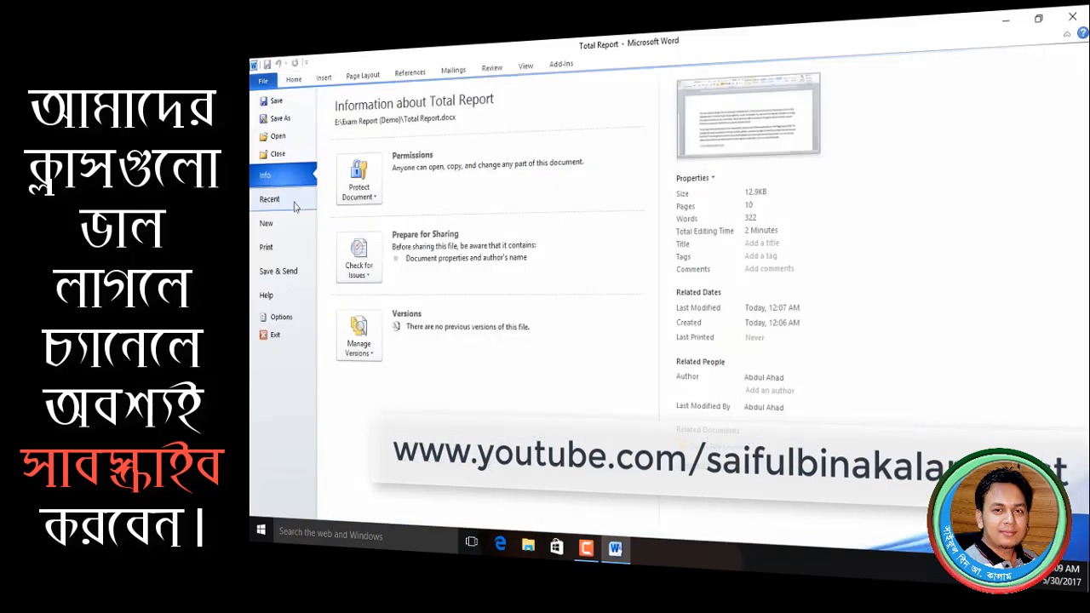
pyautogui.click(279, 119)
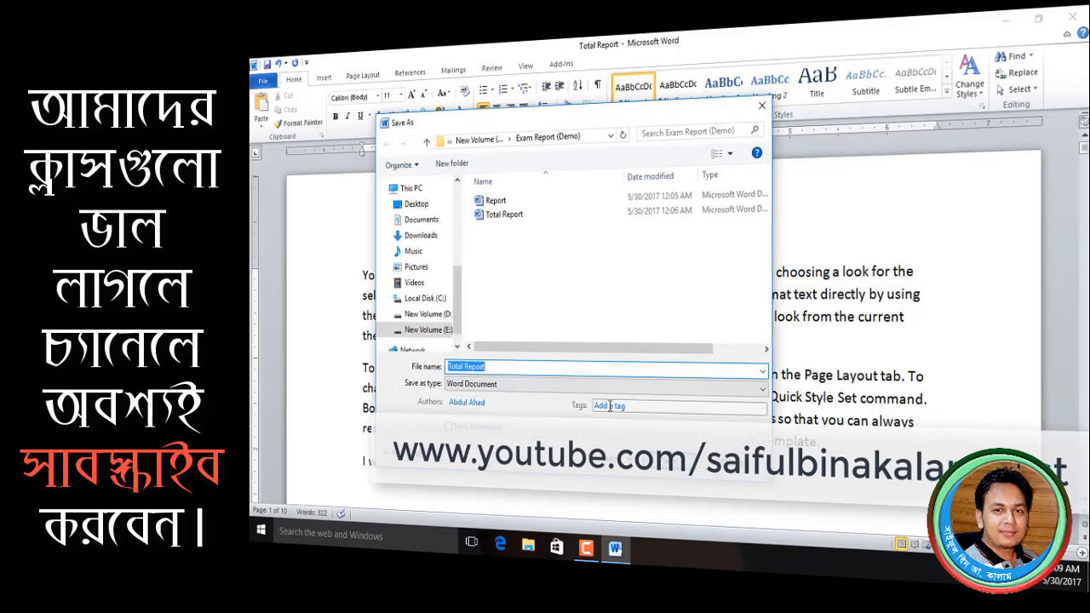
pyautogui.click(651, 462)
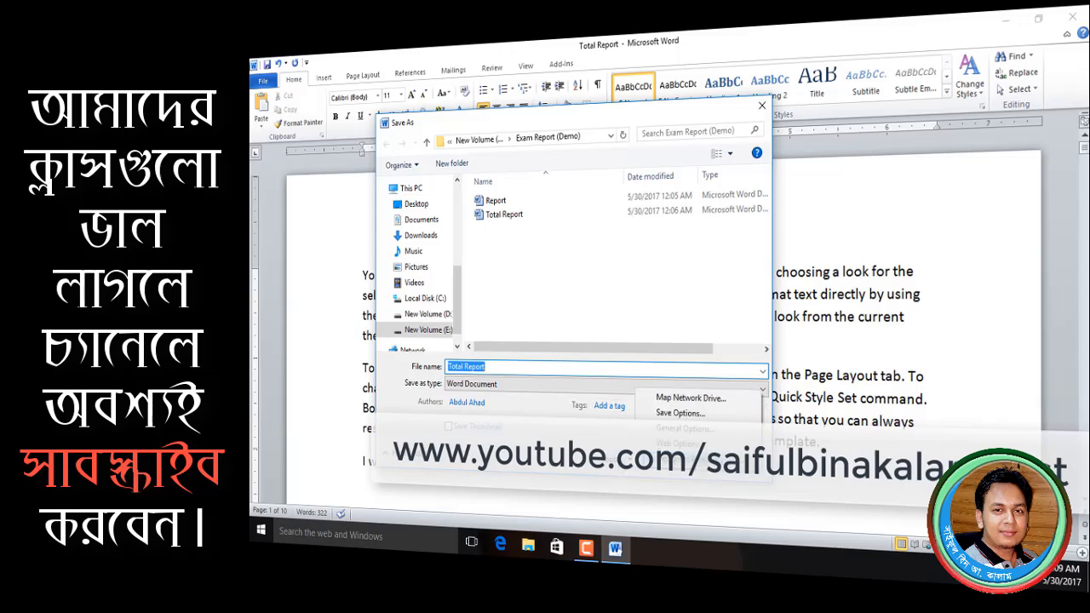
pyautogui.click(678, 429)
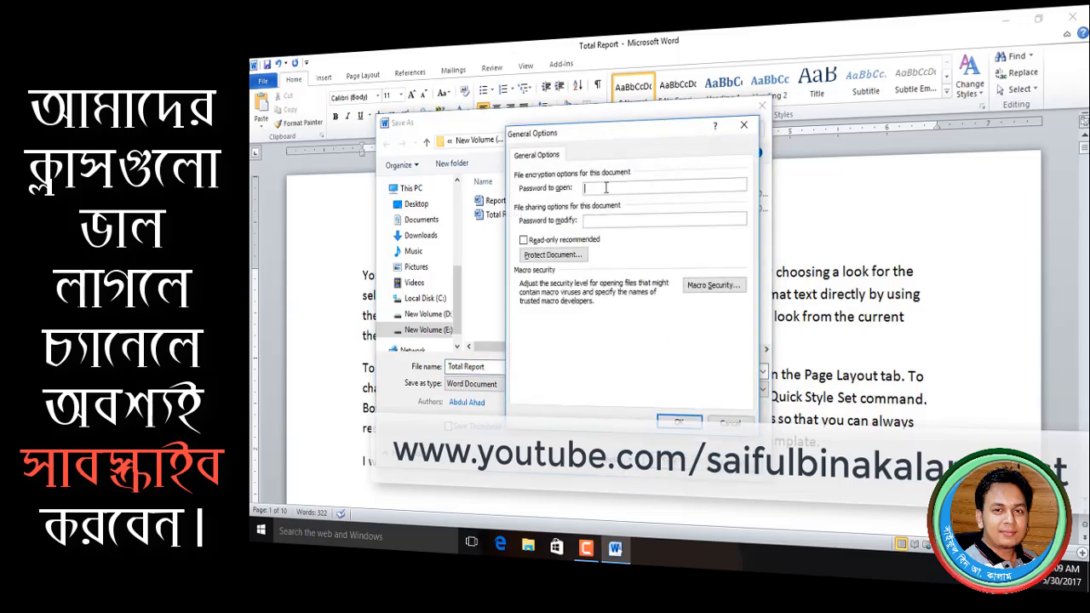
pyautogui.click(623, 219)
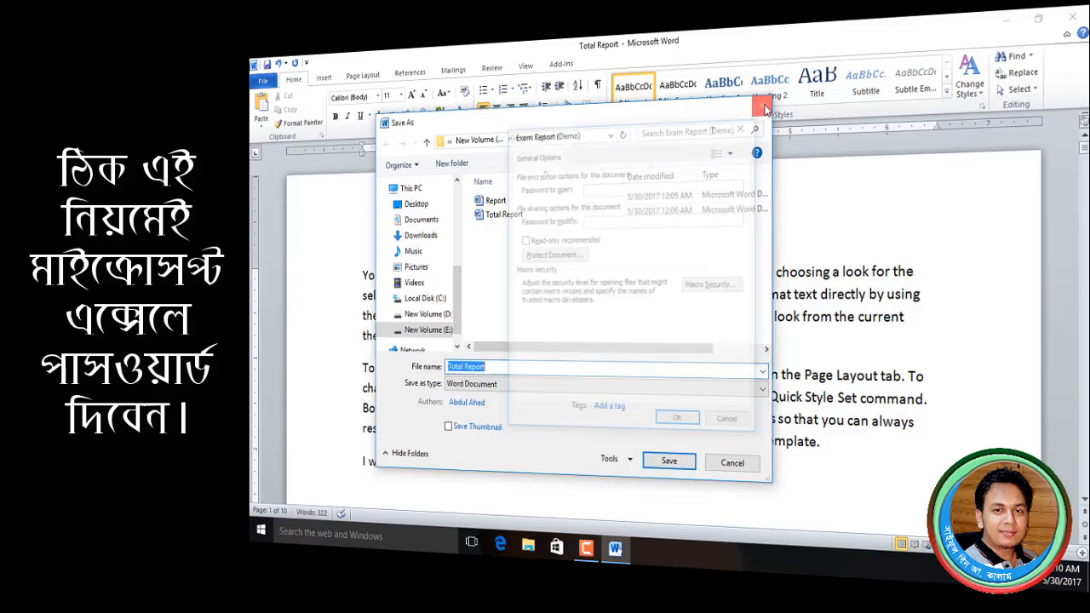
pyautogui.click(743, 125)
pyautogui.click(763, 106)
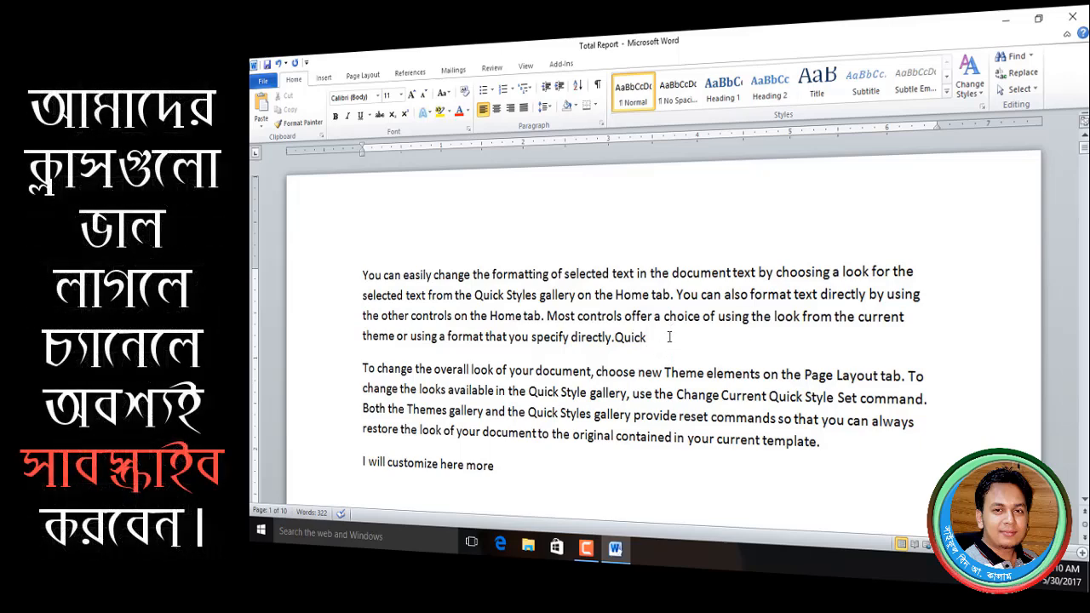
# - Start Save As and set and confirm a password to open in General Options
pyautogui.press('Left')
pyautogui.press('Left')
pyautogui.click(263, 80)
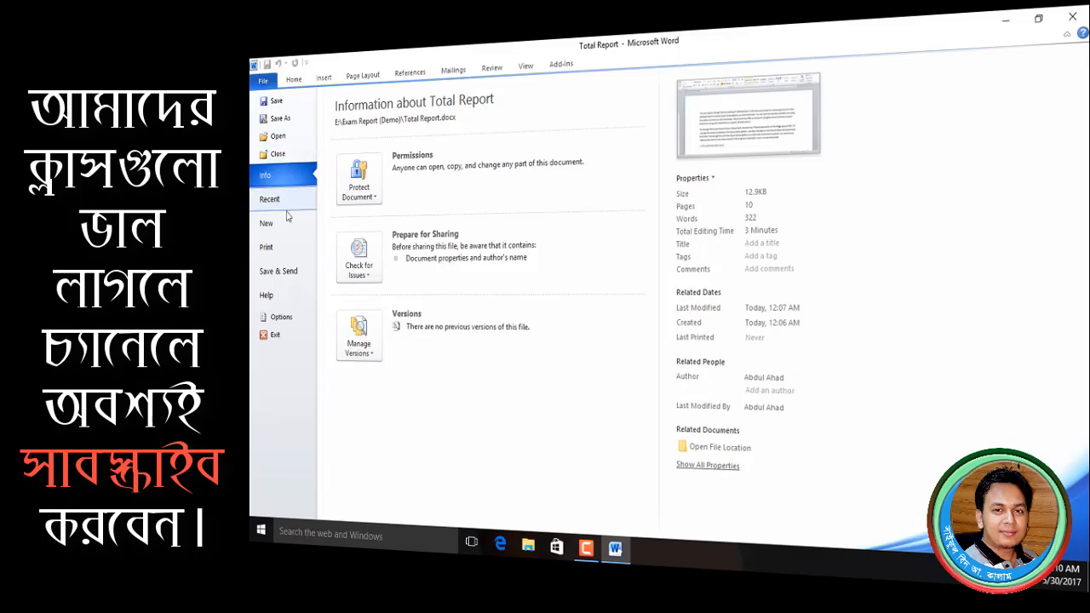
pyautogui.click(284, 126)
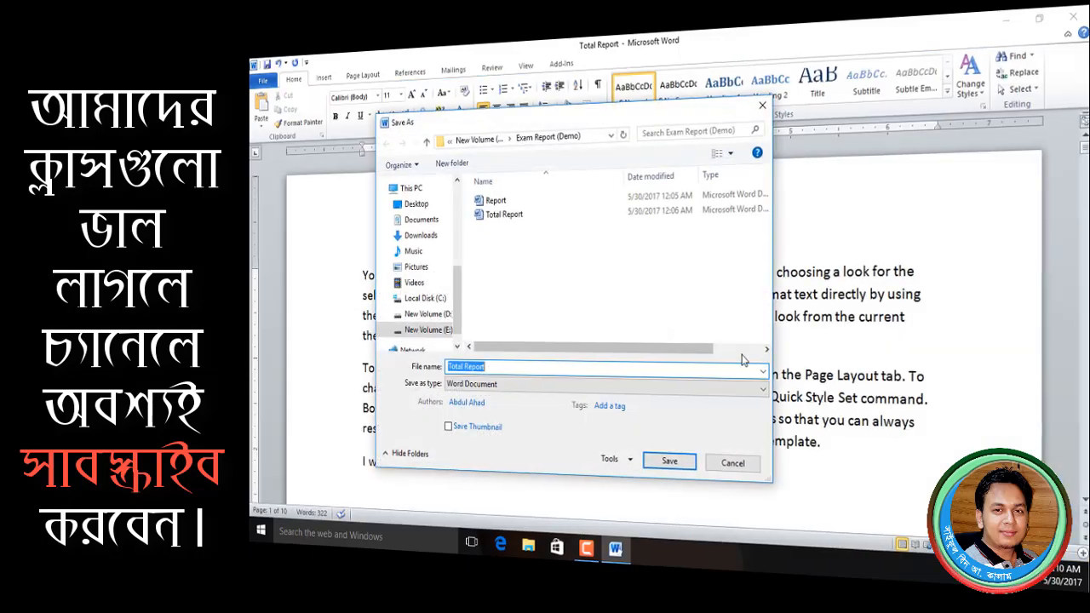
pyautogui.click(736, 540)
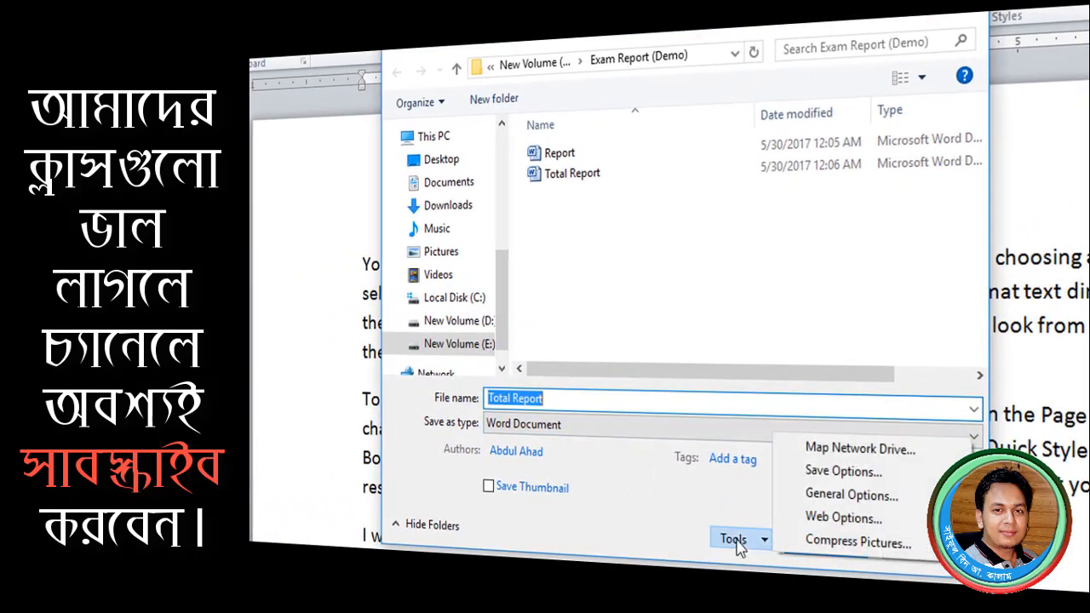
pyautogui.click(852, 495)
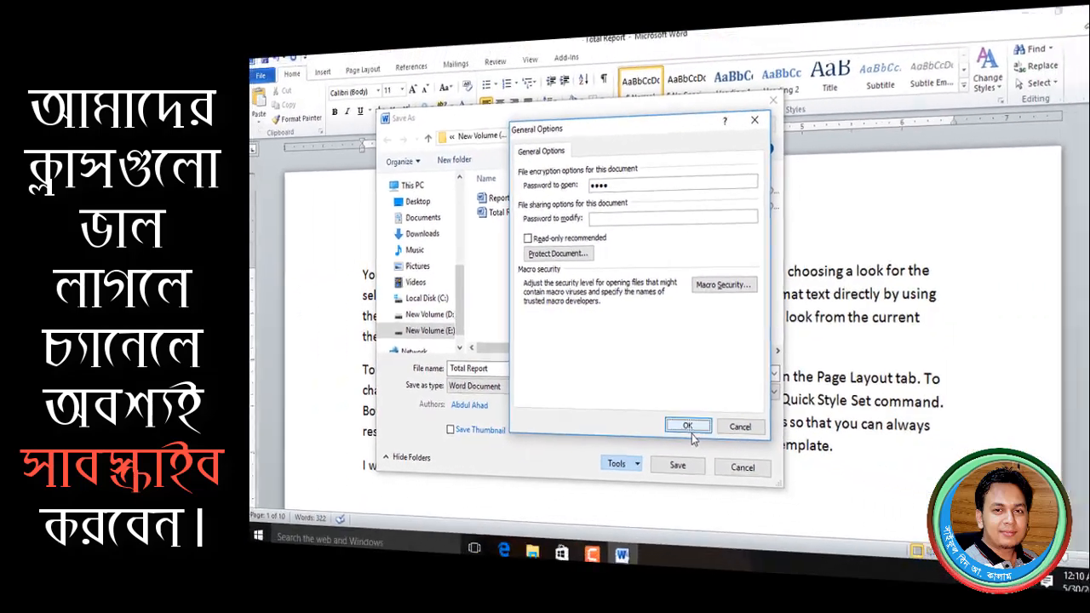
pyautogui.click(689, 428)
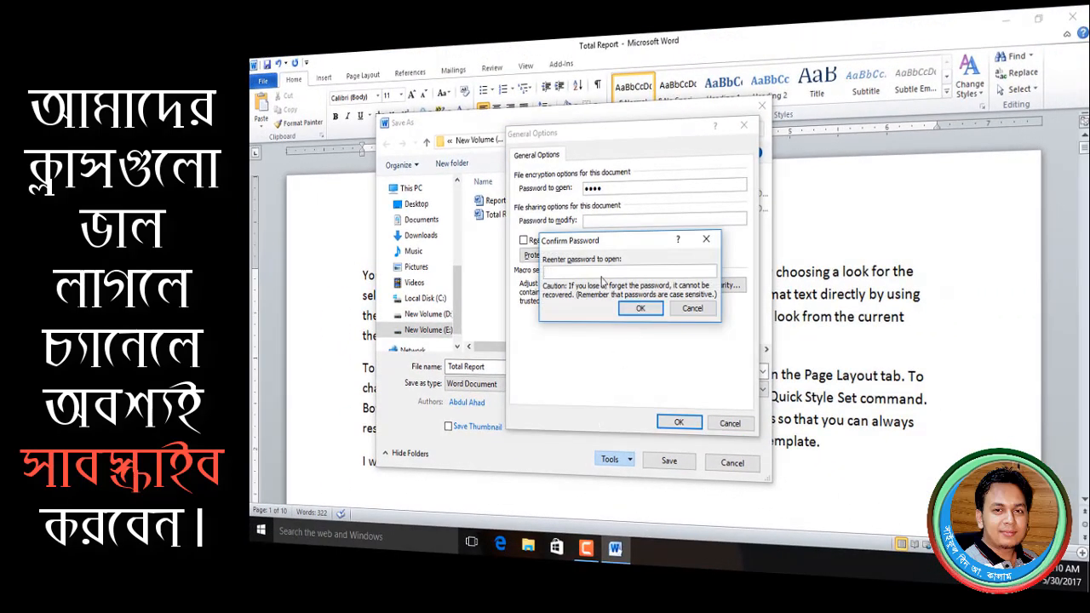
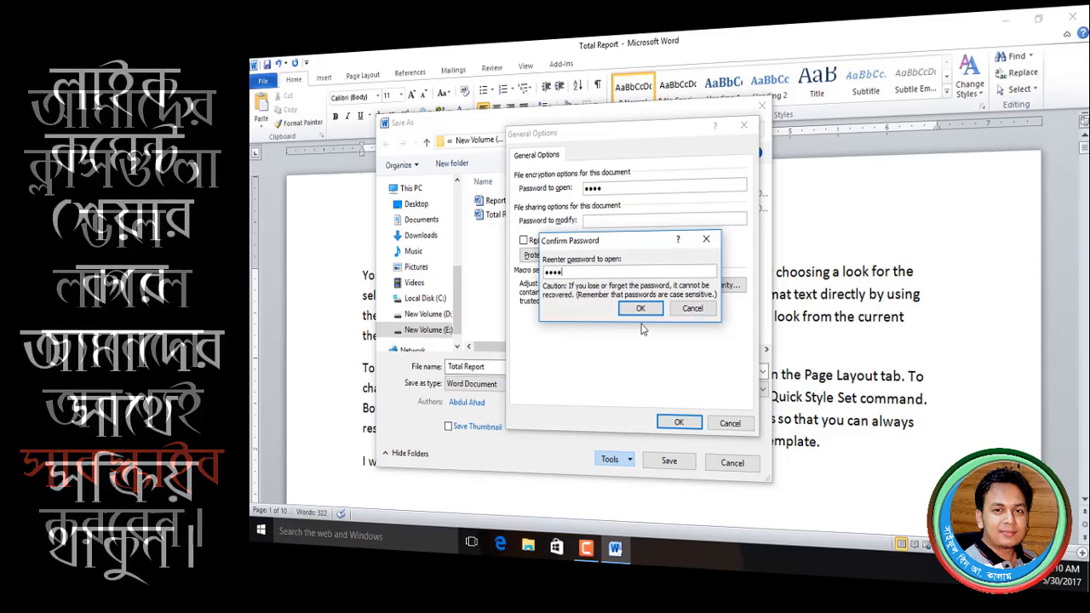
pyautogui.click(640, 309)
pyautogui.click(678, 423)
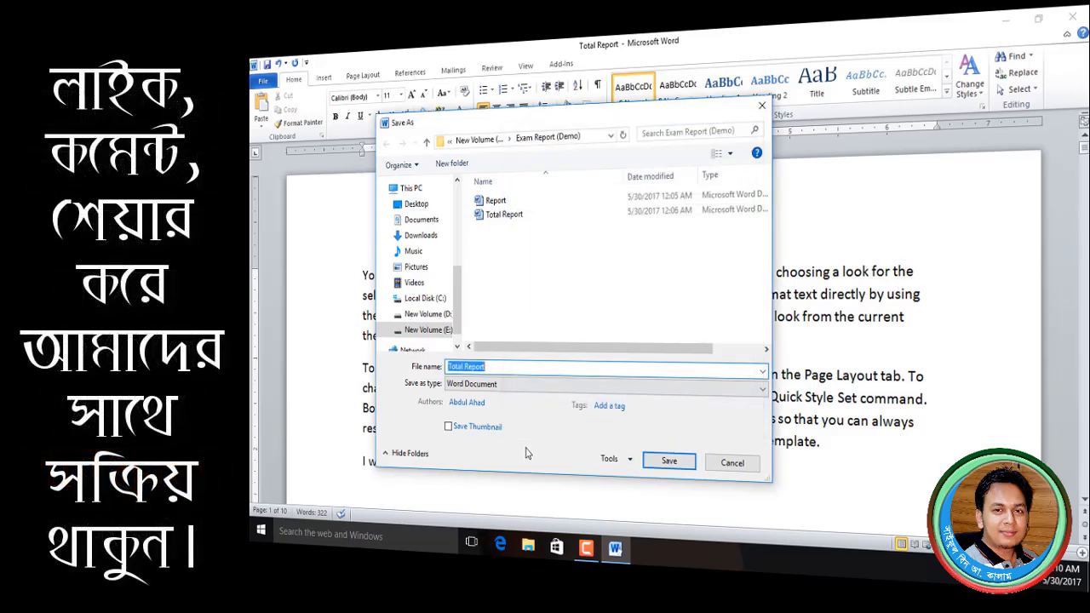
# - Rename the copy to 'Total Report with pass' and save it
pyautogui.click(499, 368)
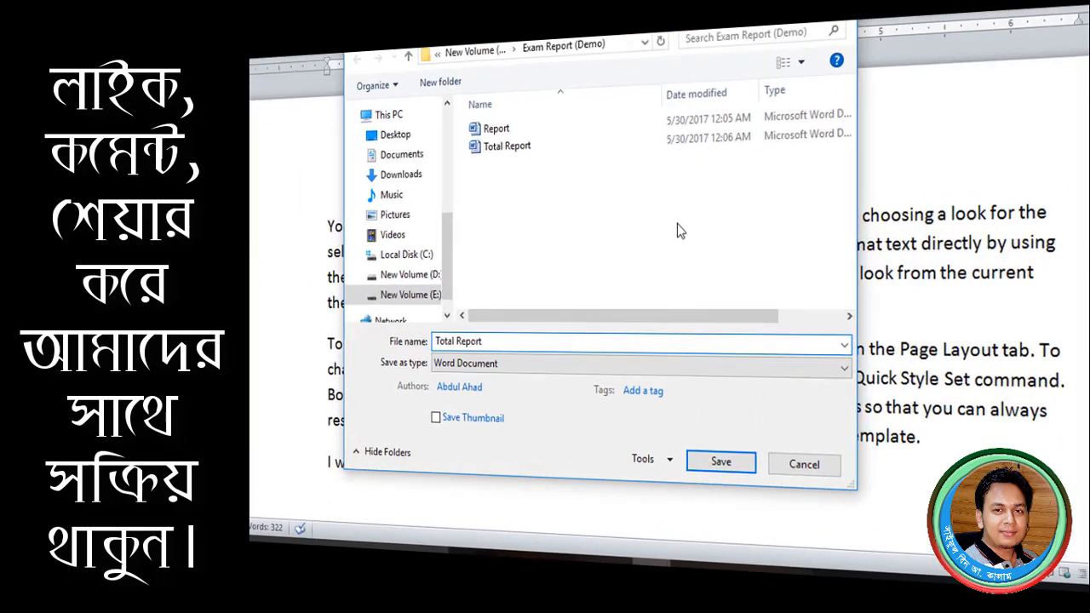
pyautogui.write('with pass')
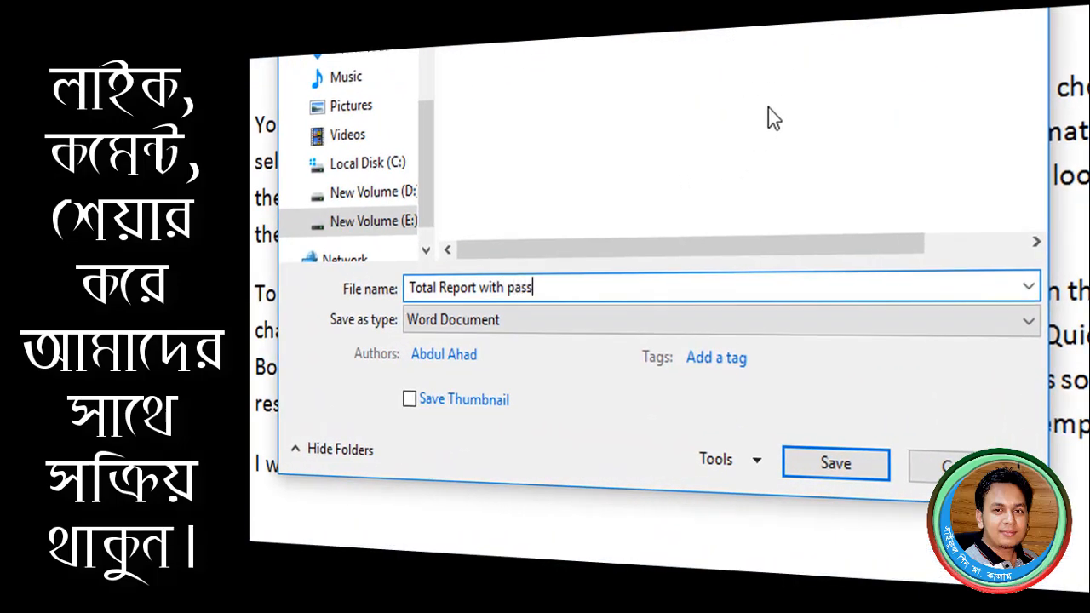
pyautogui.click(868, 467)
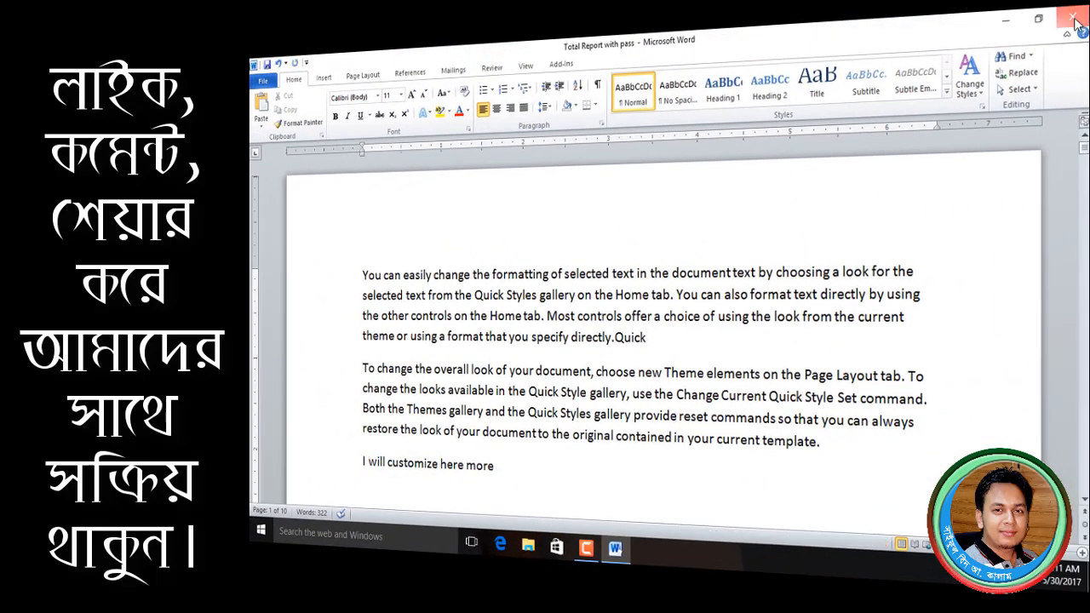
# - Close Word, then try opening Total Report with pass from Exam Report (Demo) with a wrong password
pyautogui.click(1075, 17)
pyautogui.doubleClick(268, 85)
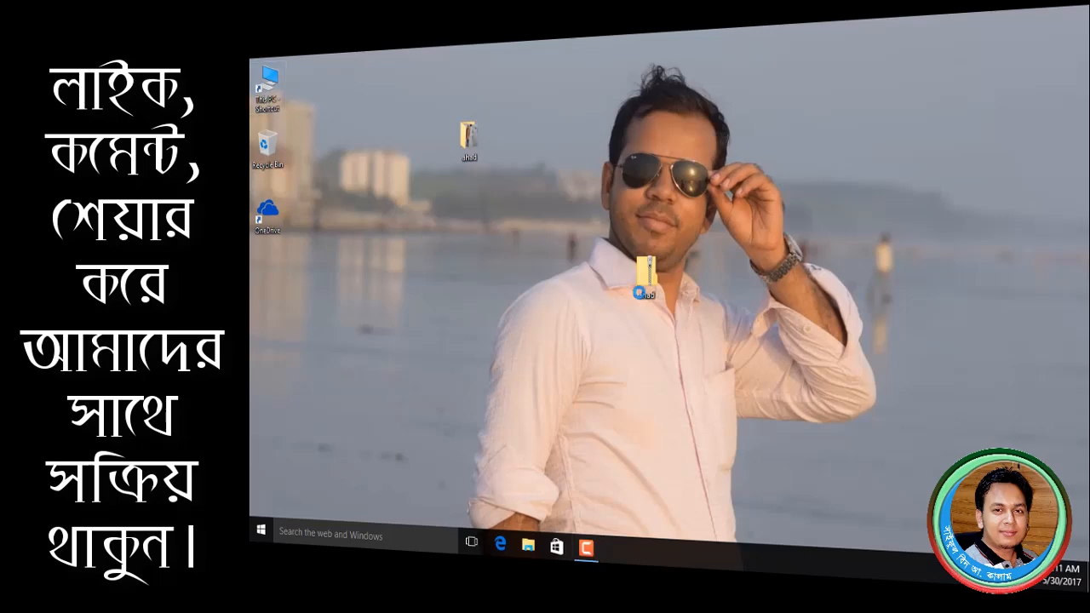
pyautogui.doubleClick(698, 232)
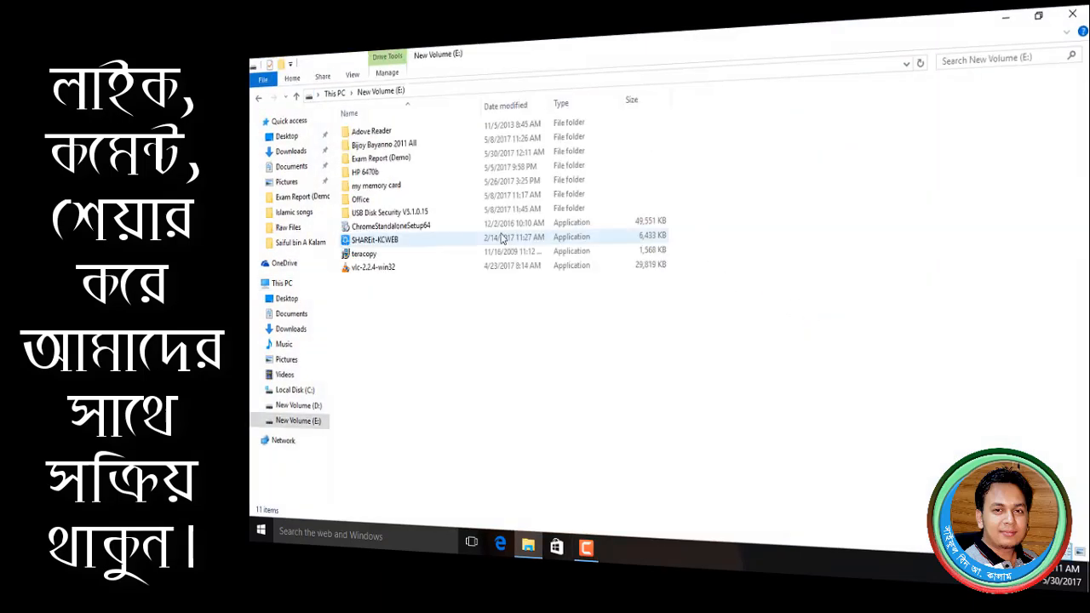
pyautogui.doubleClick(379, 160)
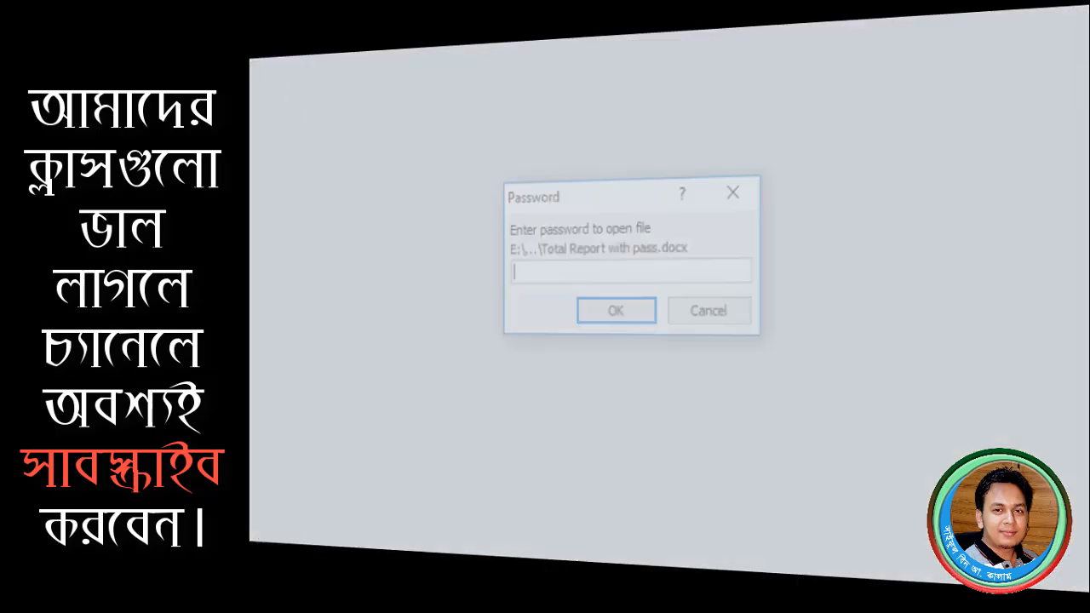
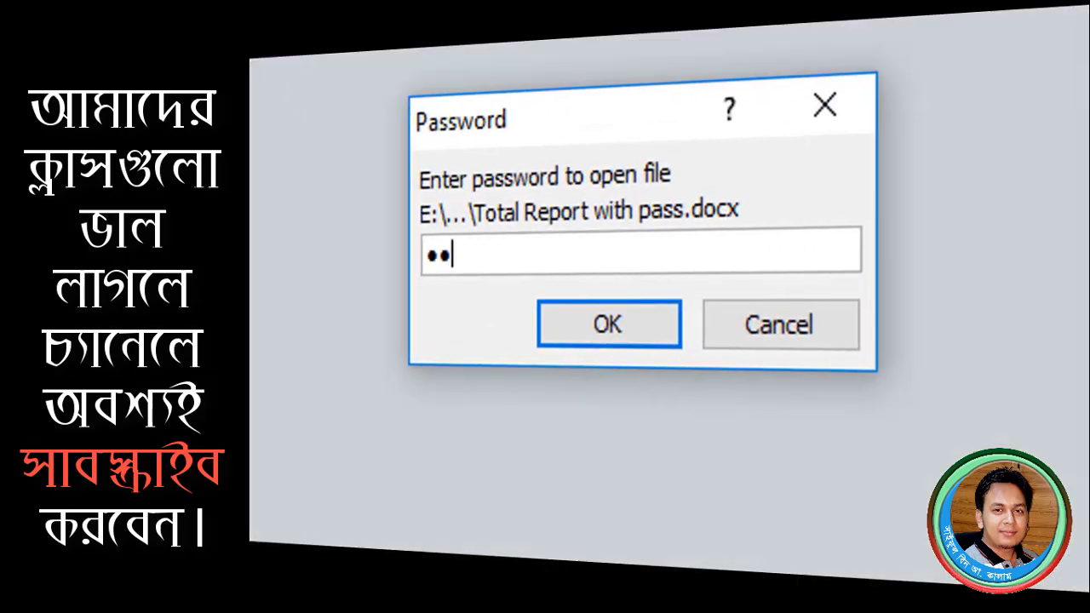
pyautogui.press('Return')
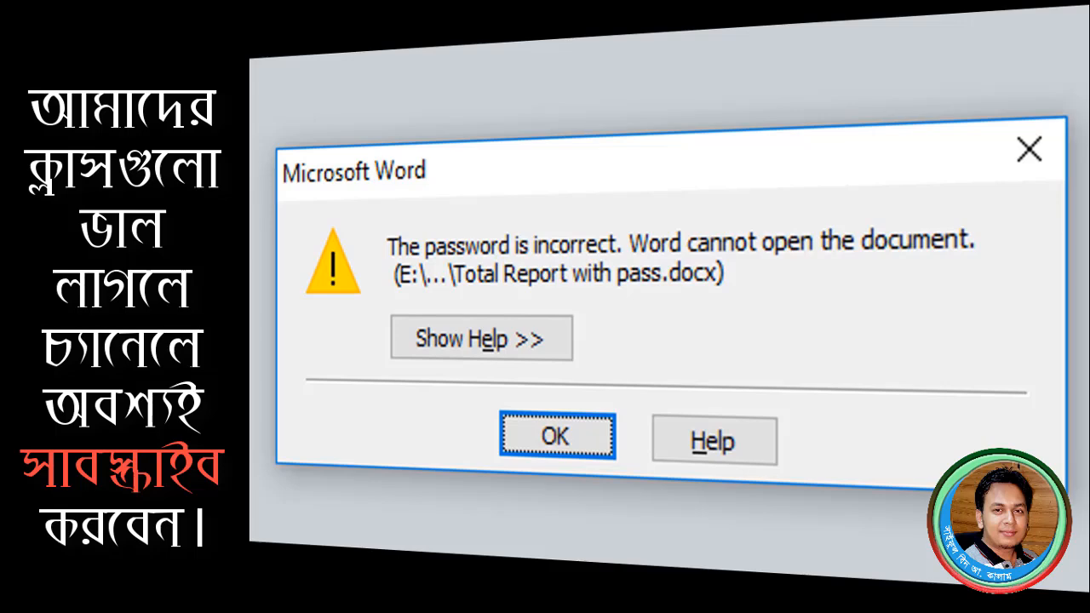
pyautogui.press('Return')
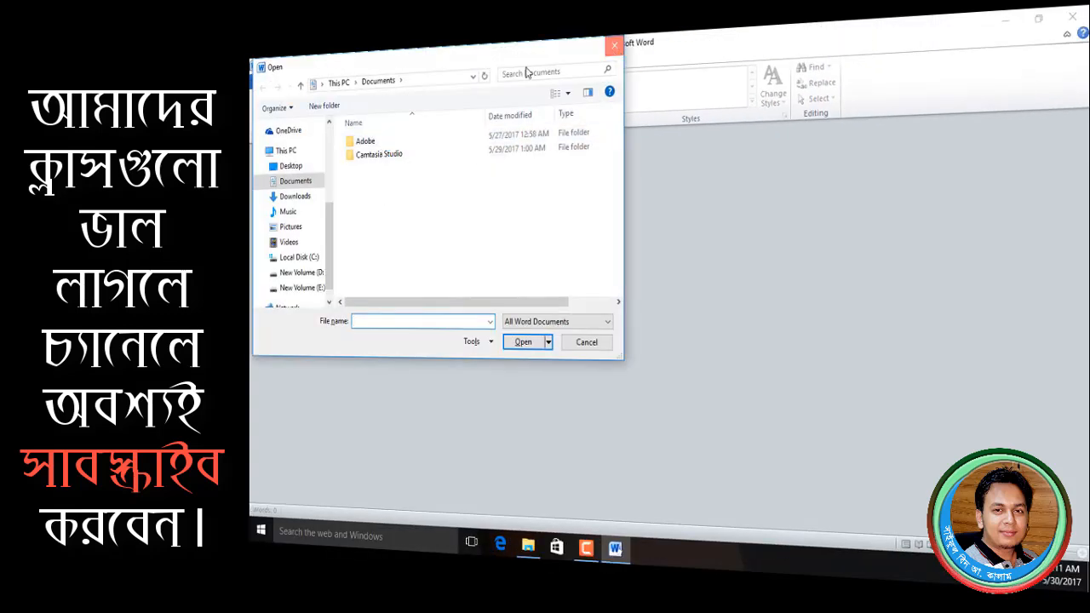
# - Open Total Report with pass from E:\Exam Report (Demo) with its correct password, then start Save As
pyautogui.click(614, 45)
pyautogui.click(263, 81)
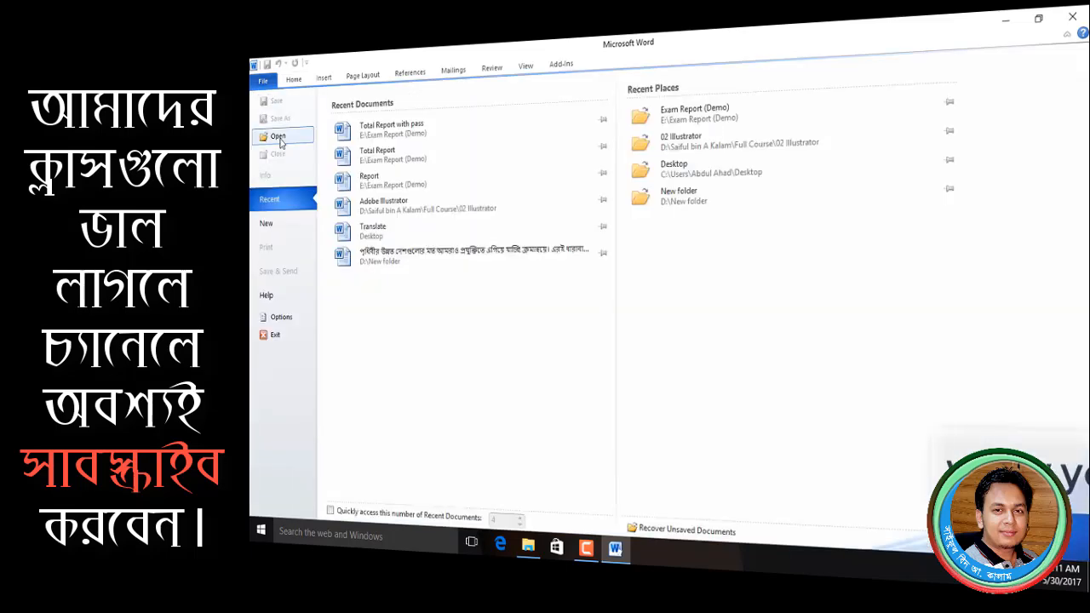
pyautogui.click(278, 138)
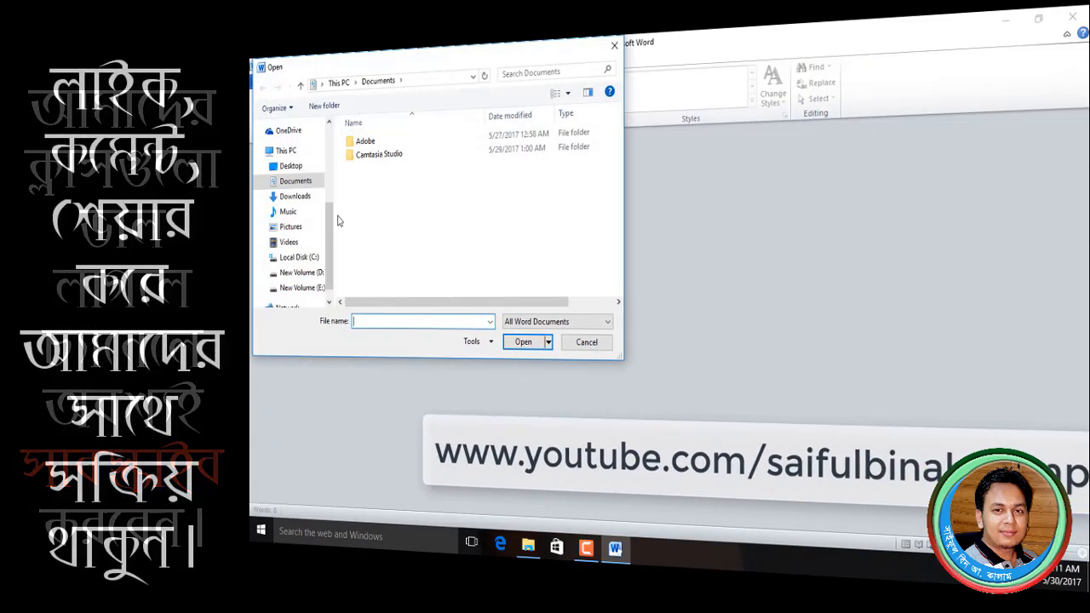
pyautogui.click(300, 288)
pyautogui.doubleClick(390, 168)
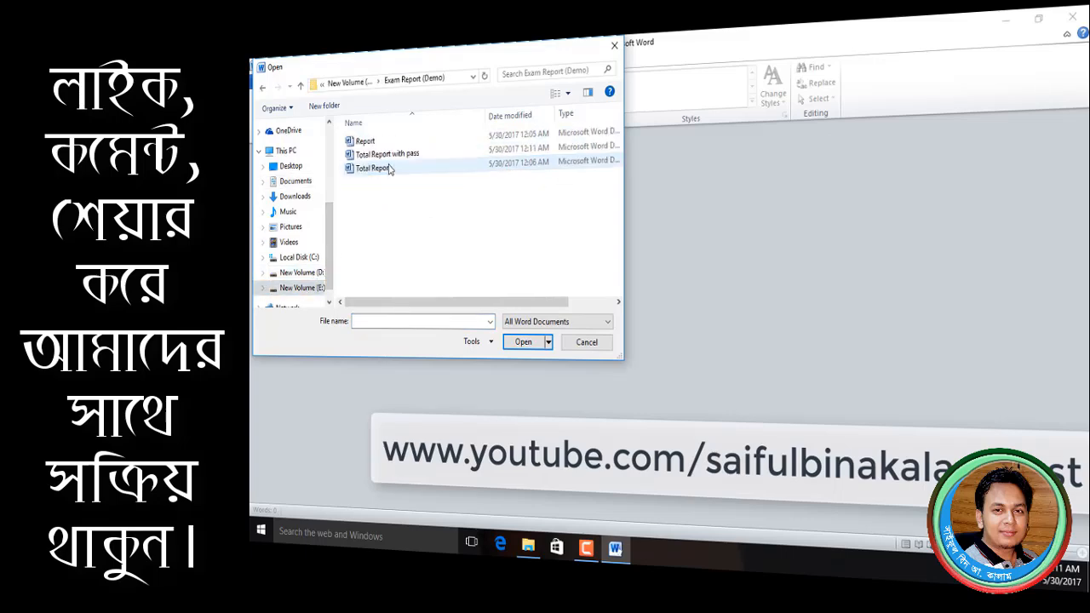
pyautogui.click(388, 154)
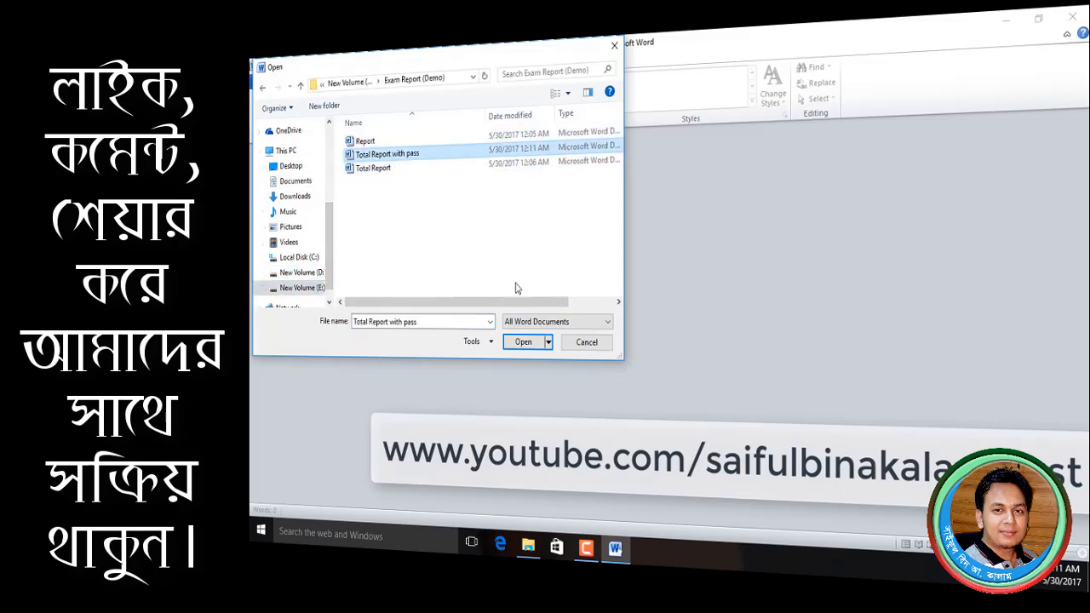
pyautogui.click(522, 341)
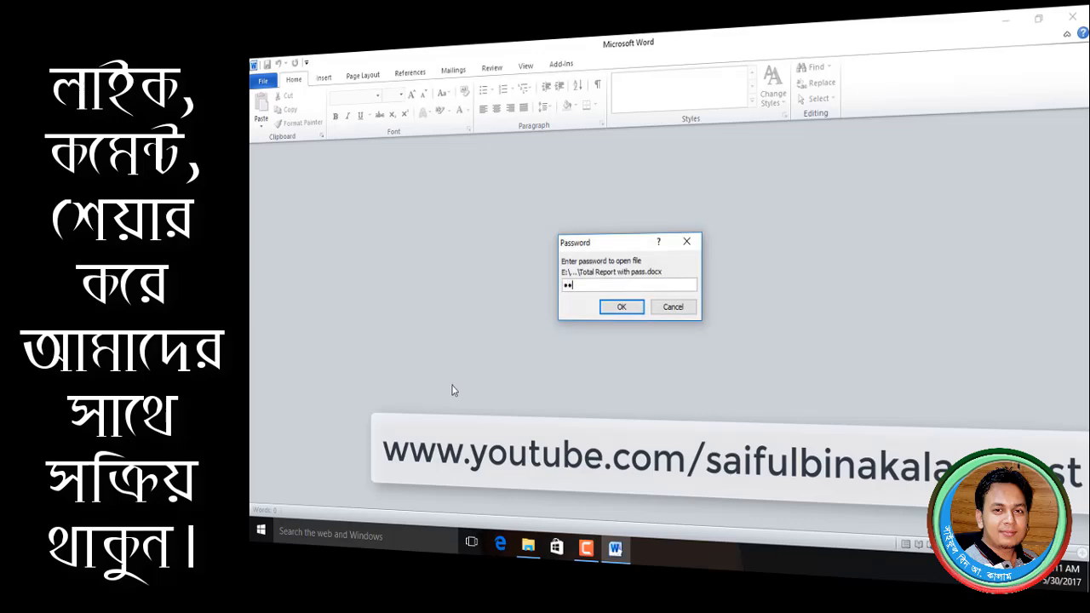
pyautogui.press('Return')
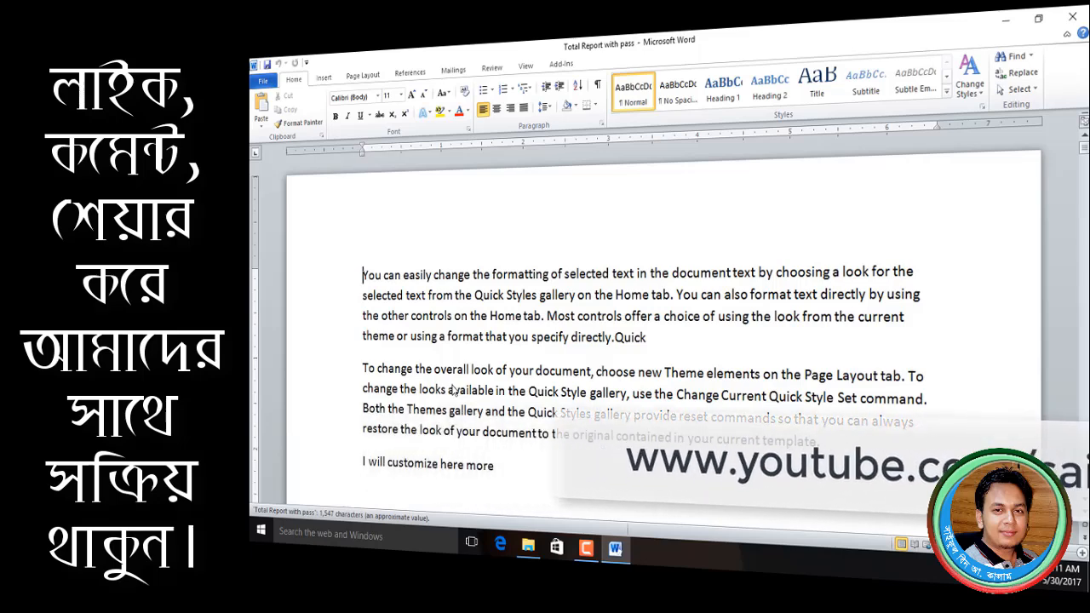
pyautogui.press('F12')
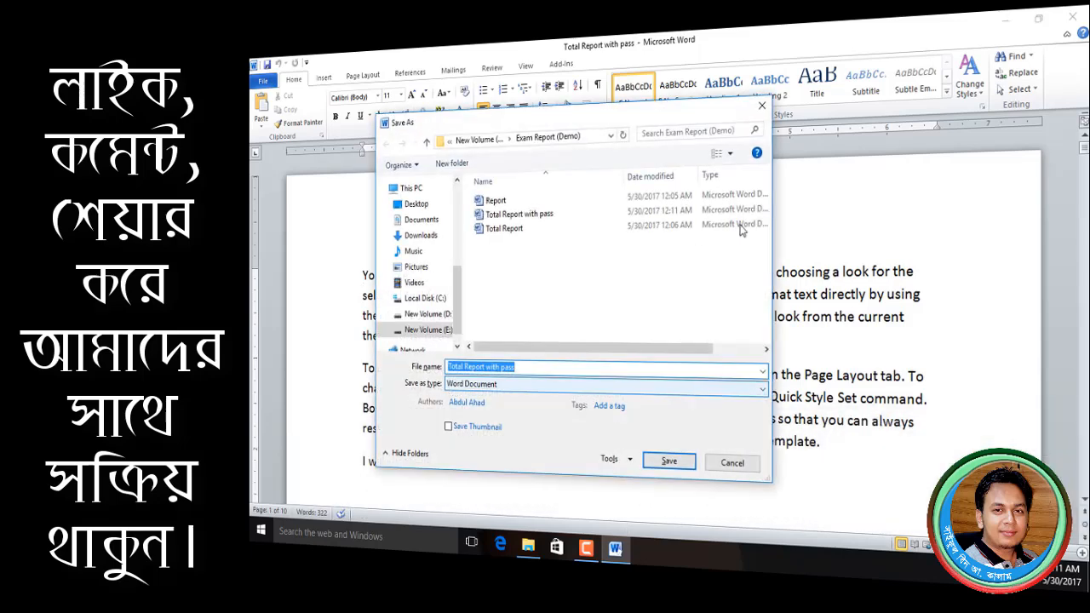
# - Clear the open-password in General Options, save the document, and close it
pyautogui.click(611, 459)
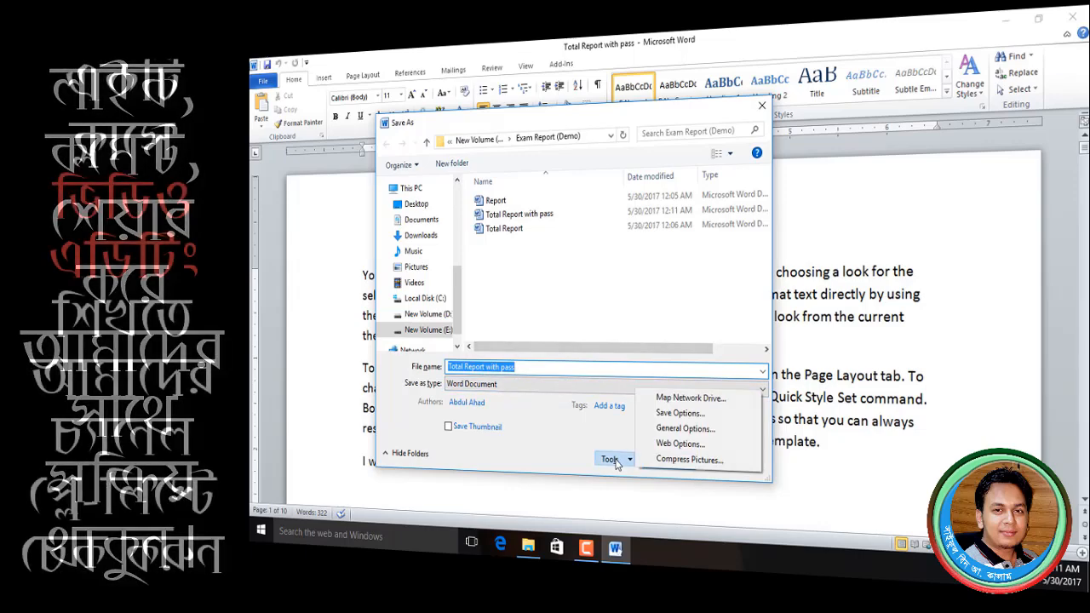
pyautogui.click(685, 428)
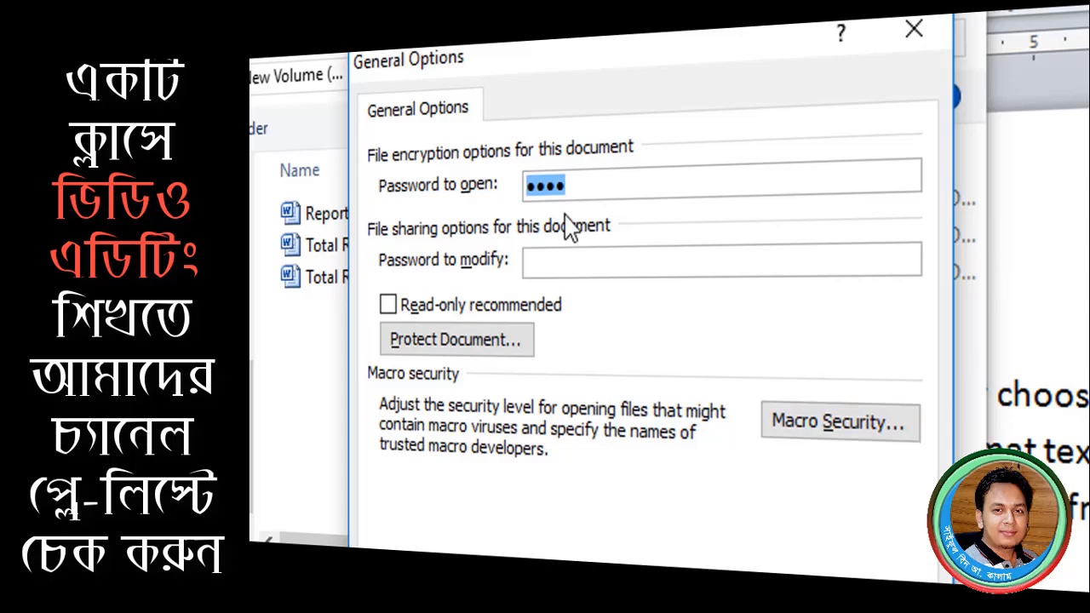
pyautogui.press('BackSpace')
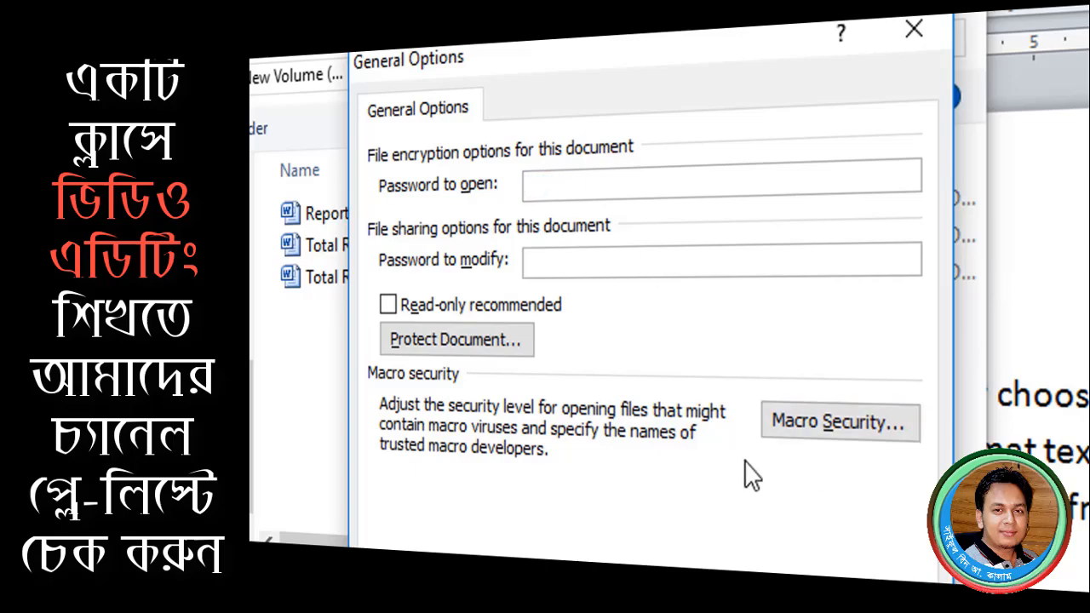
pyautogui.press('Return')
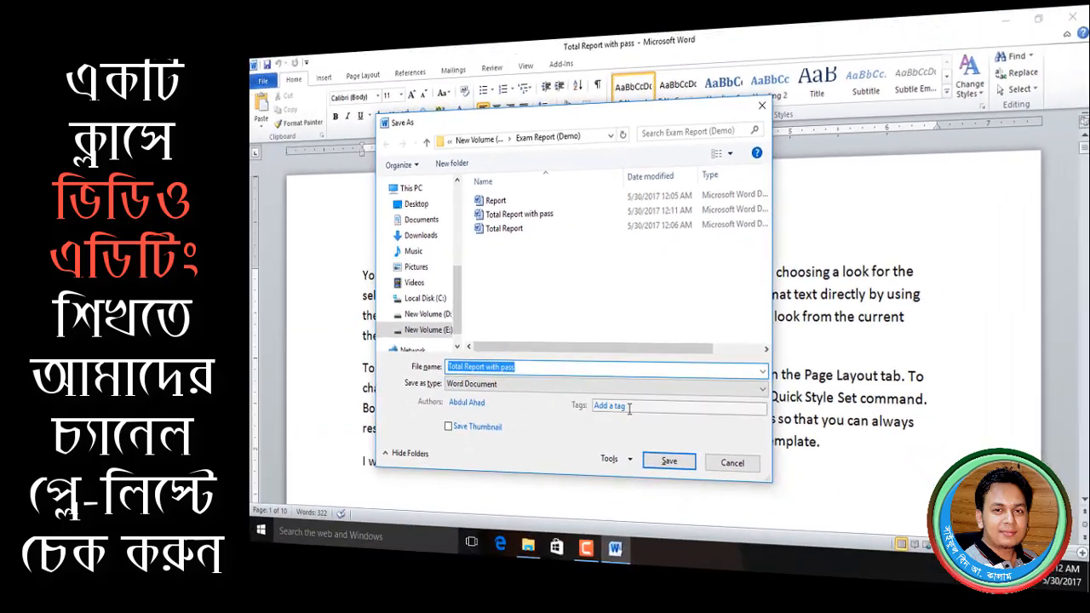
pyautogui.click(669, 463)
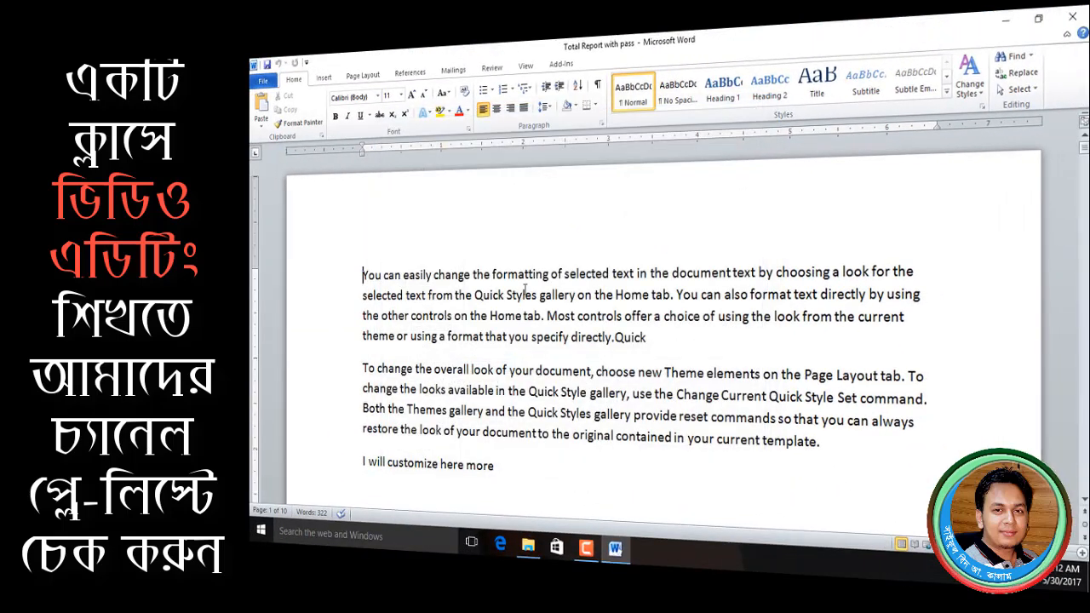
pyautogui.click(1072, 17)
# - In Save As General Options, set a password to open the workbook and confirm it
pyautogui.doubleClick(383, 147)
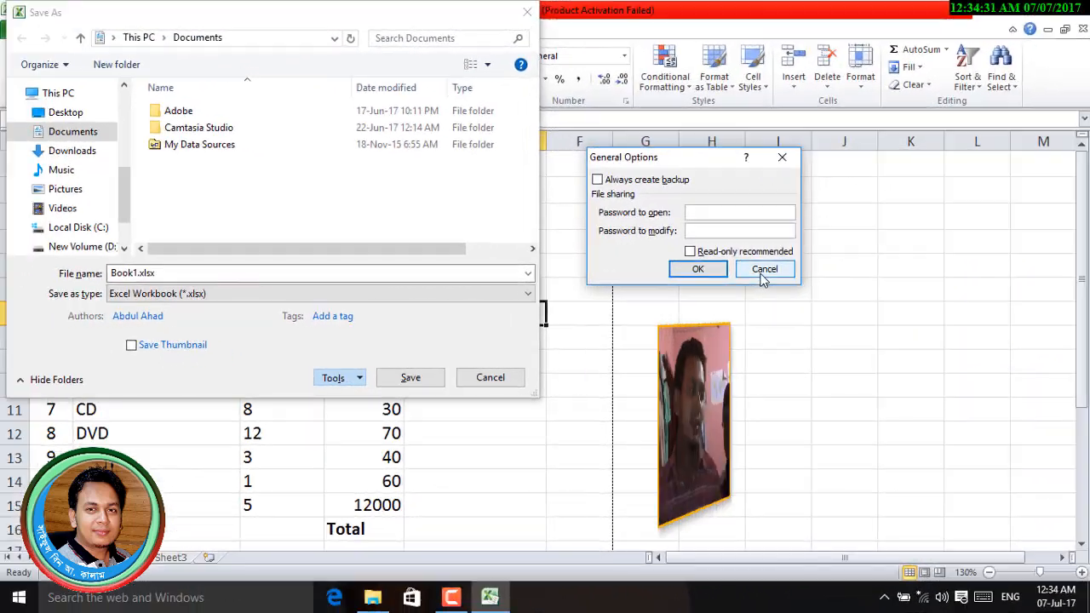
pyautogui.click(763, 275)
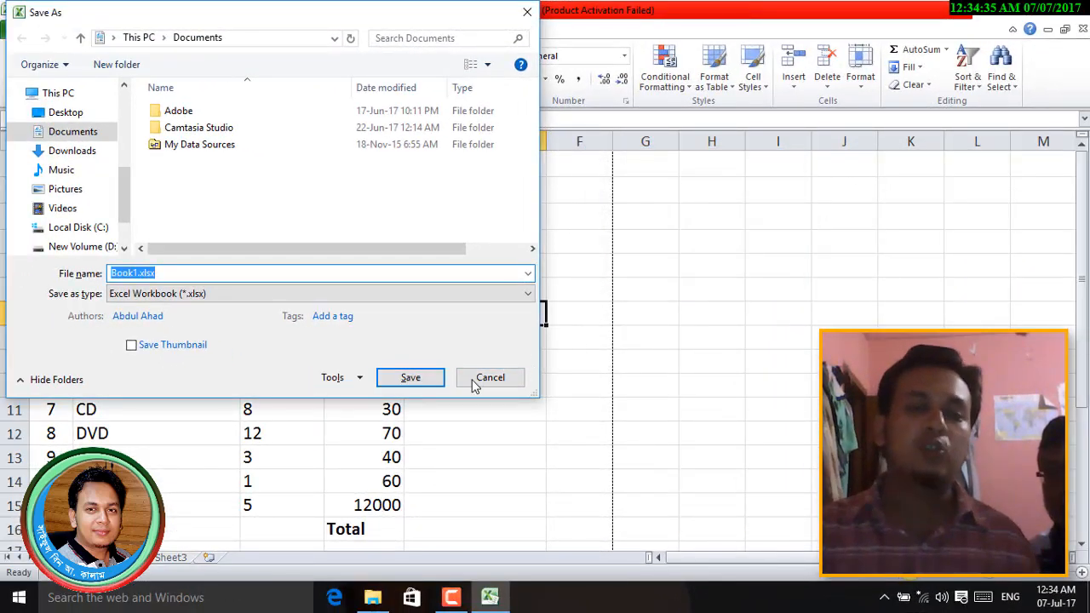
pyautogui.click(342, 380)
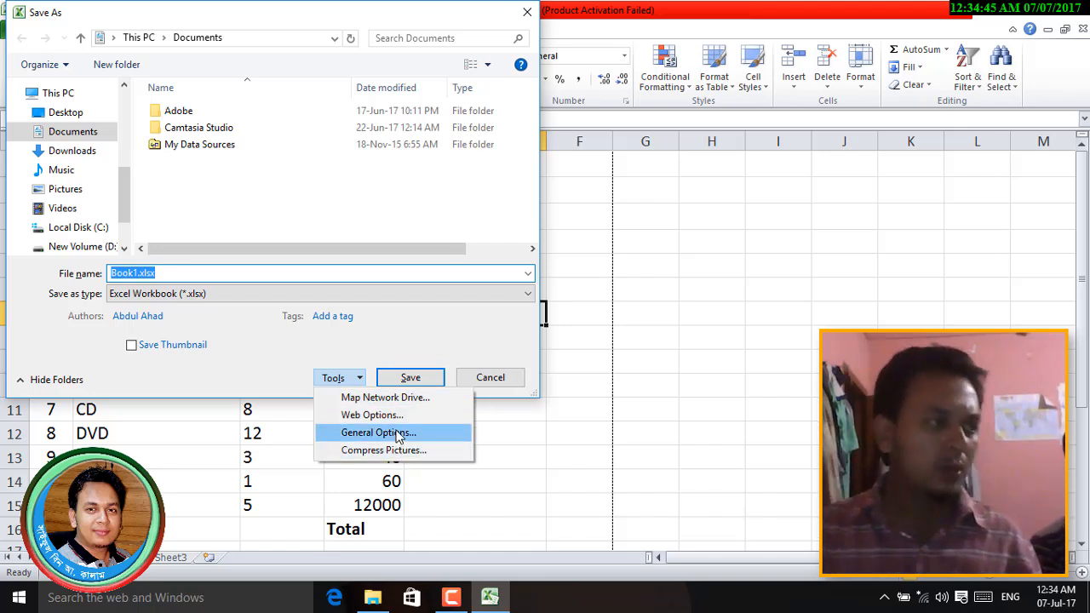
pyautogui.click(397, 439)
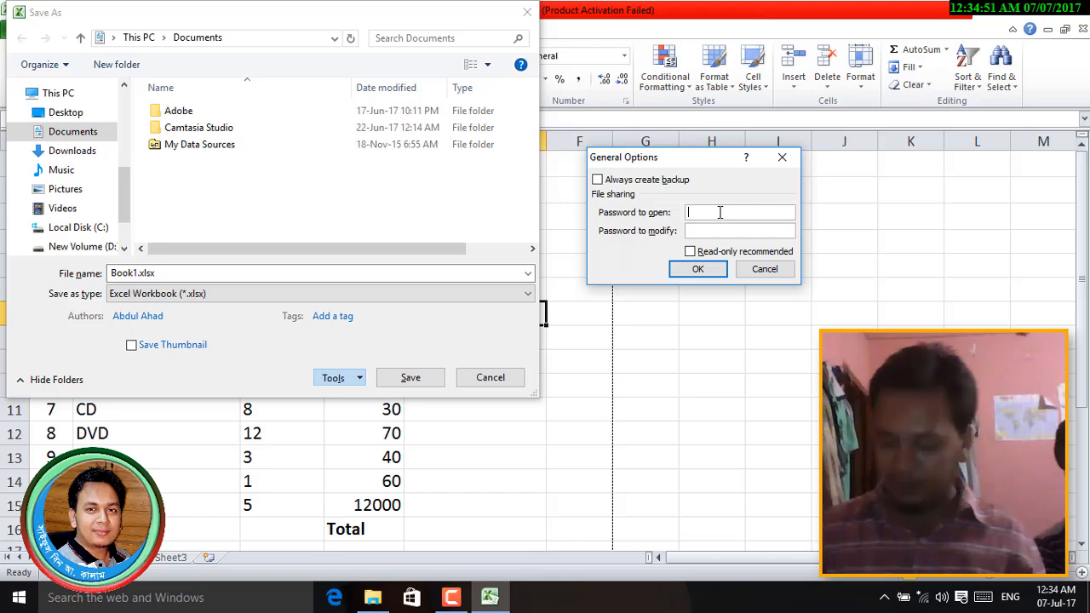
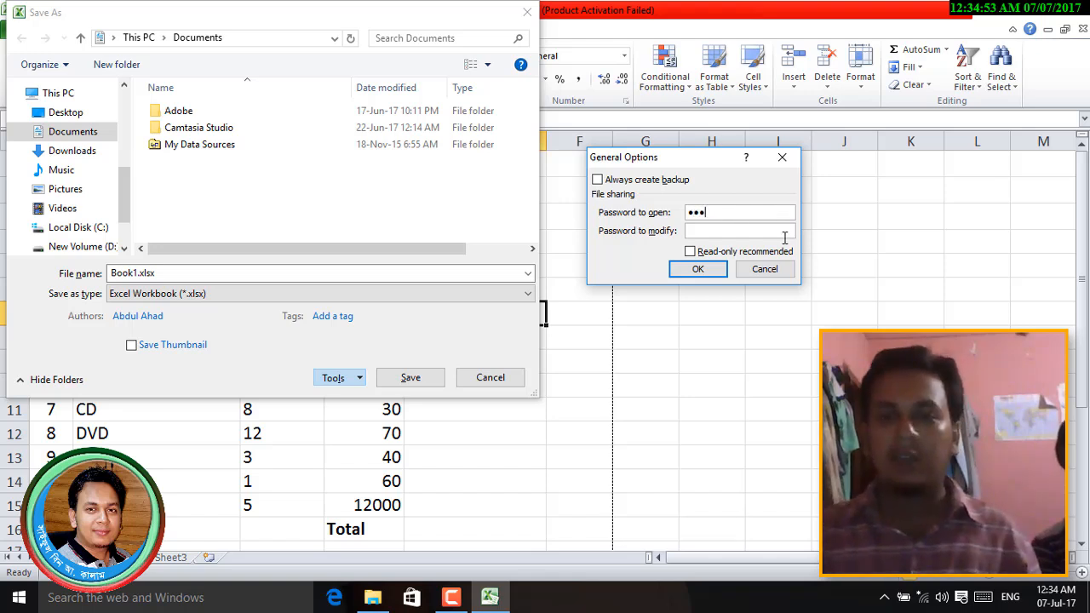
pyautogui.click(711, 269)
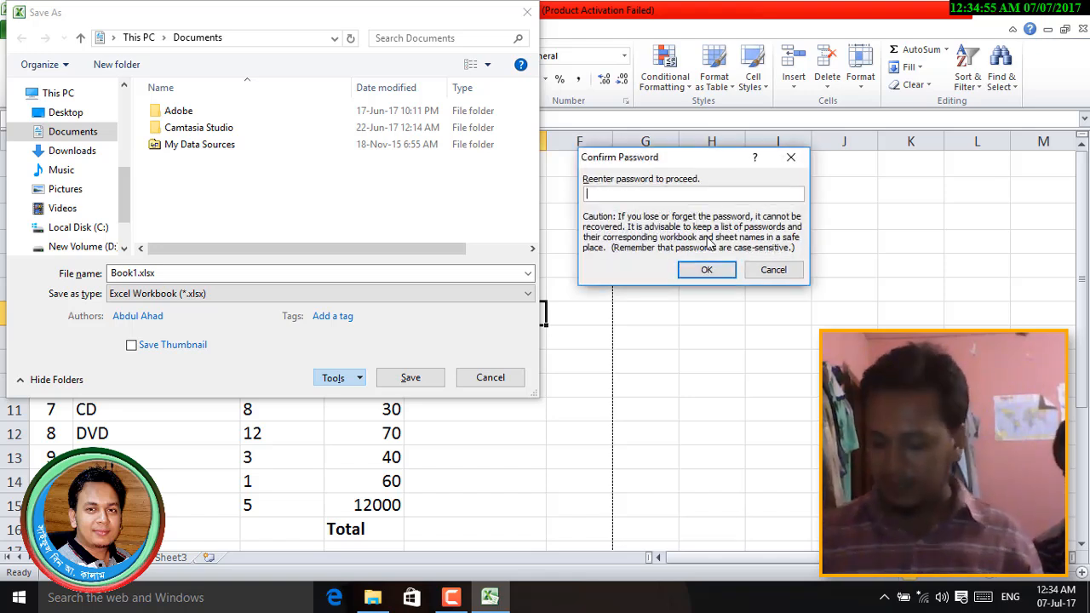
pyautogui.click(706, 269)
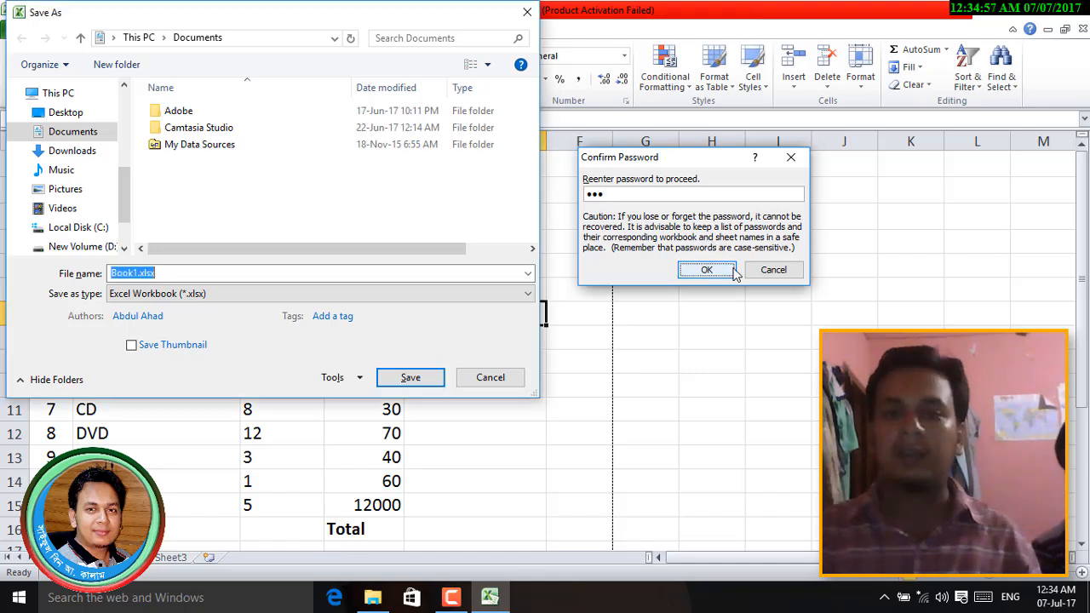
# - Save the password-protected workbook to the Desktop as Book1.xlsx
pyautogui.click(68, 111)
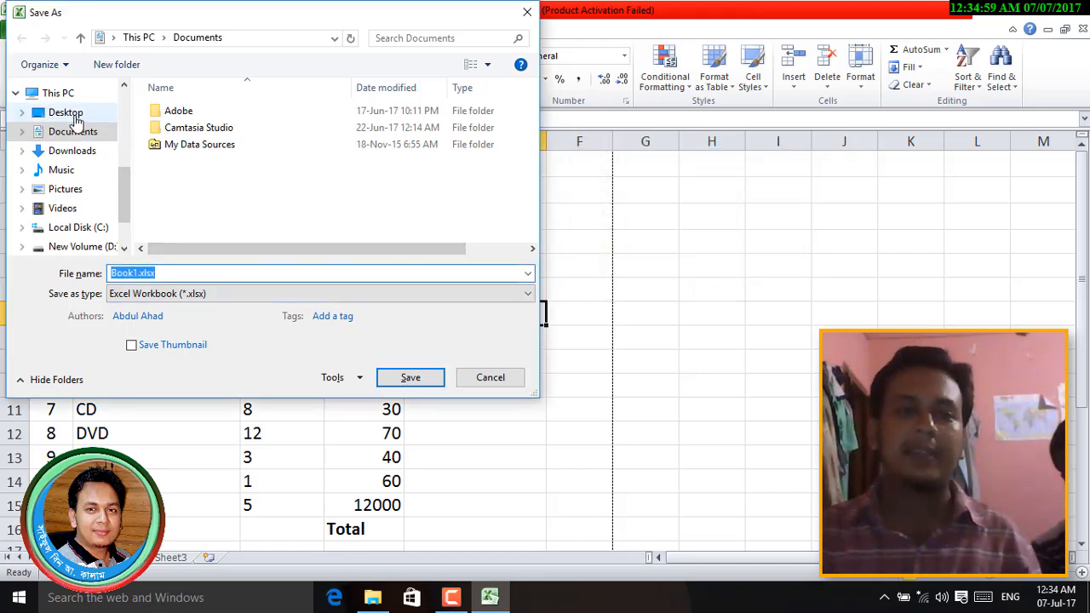
pyautogui.click(147, 274)
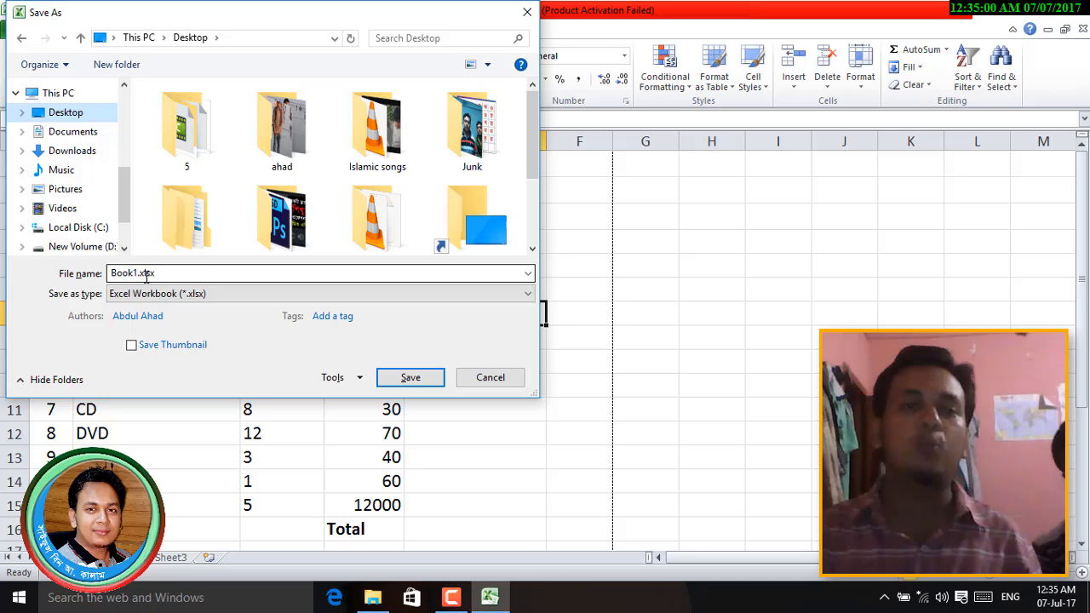
pyautogui.click(405, 378)
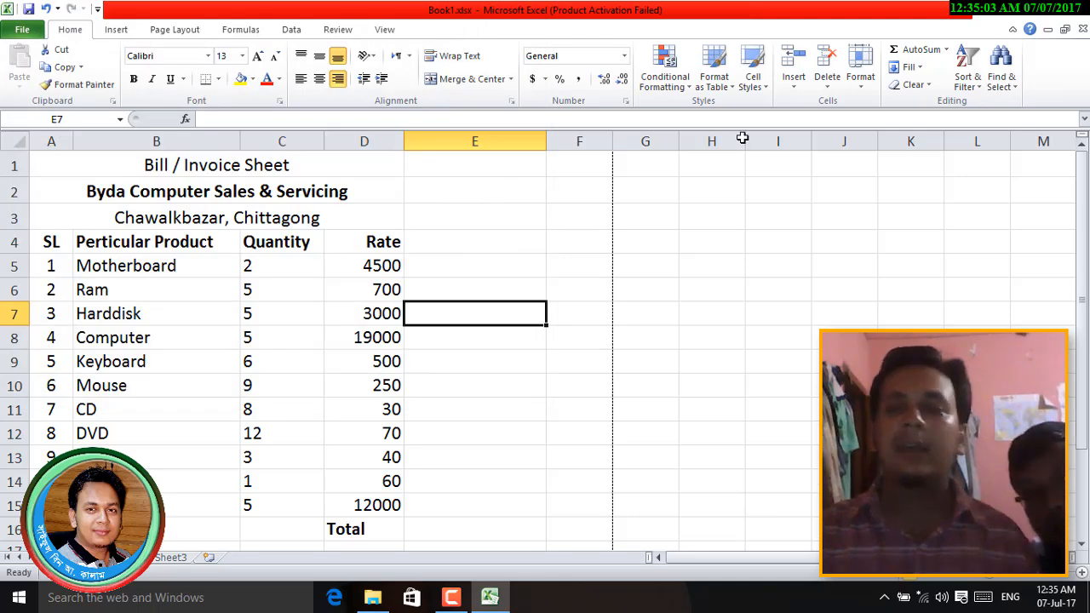
# - Close Excel and reopen Book1.xlsx from the desktop, entering its open-password to get in
pyautogui.click(1073, 12)
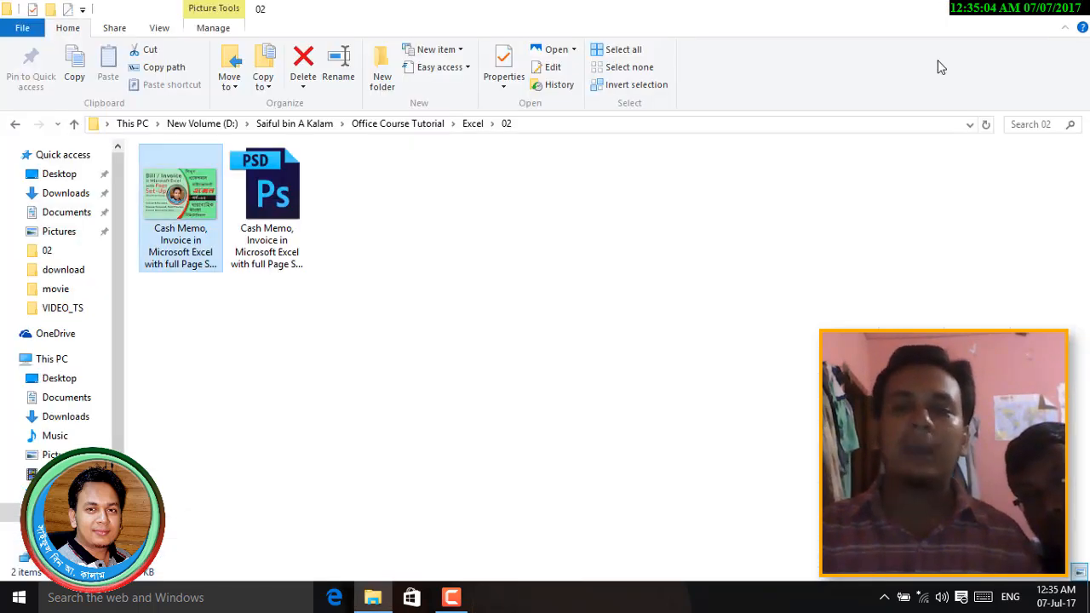
pyautogui.click(1074, 11)
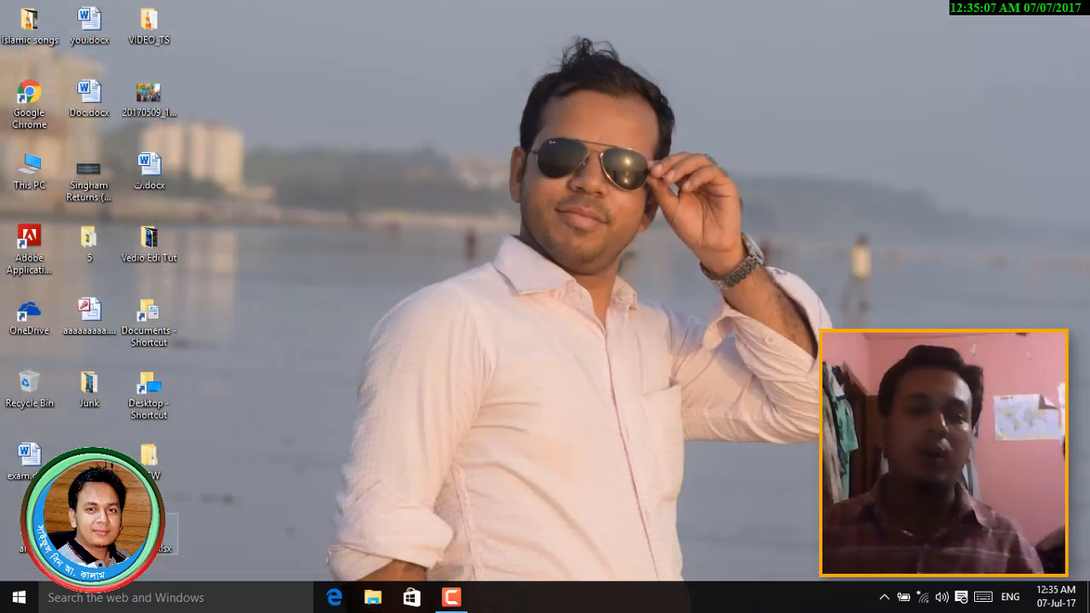
pyautogui.doubleClick(150, 532)
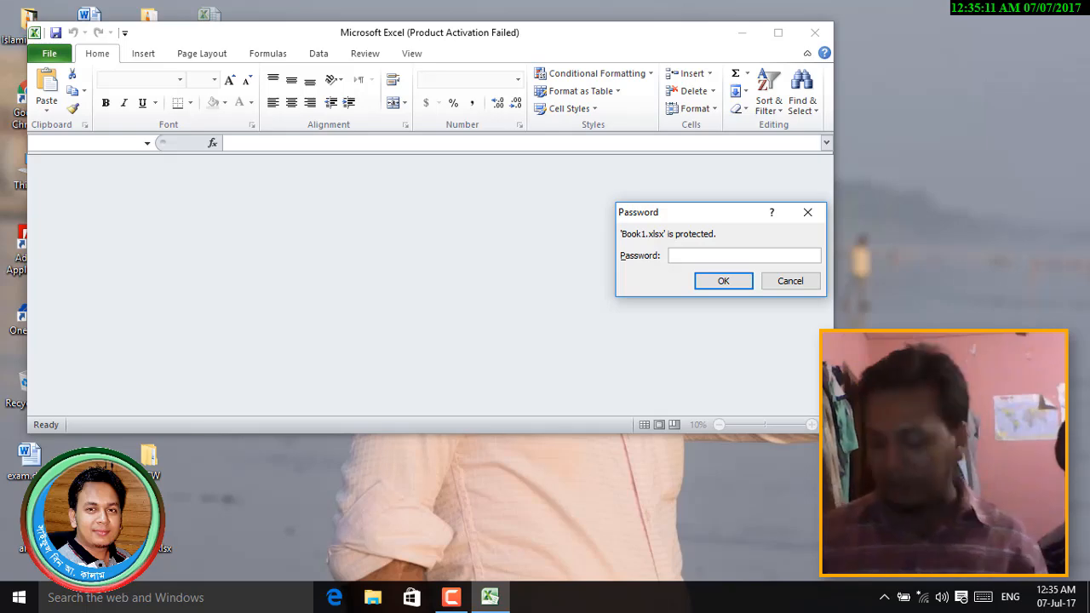
pyautogui.press('Return')
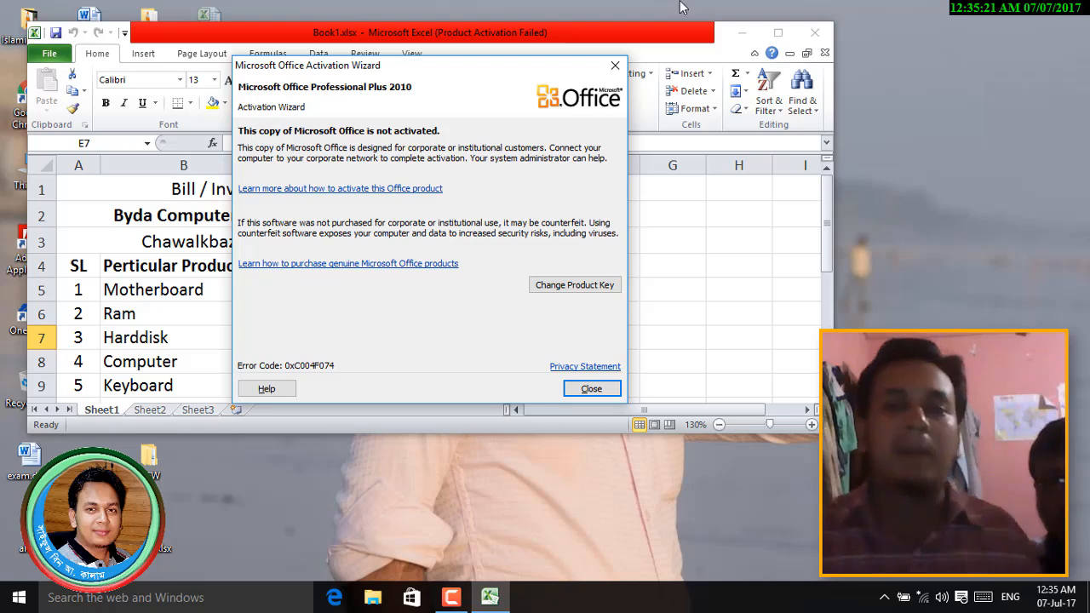
pyautogui.click(614, 65)
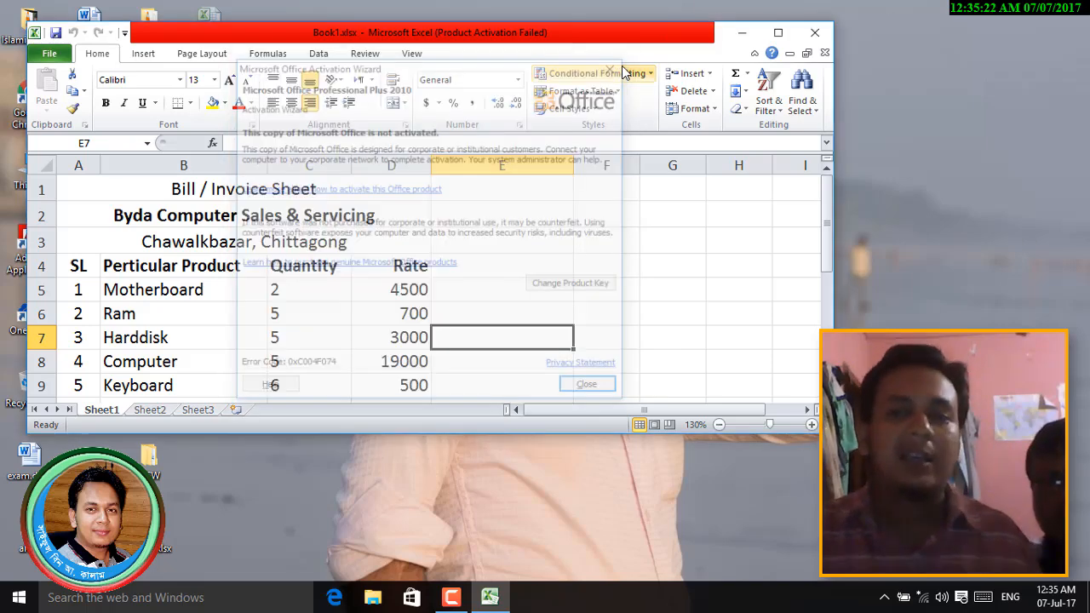
pyautogui.click(815, 33)
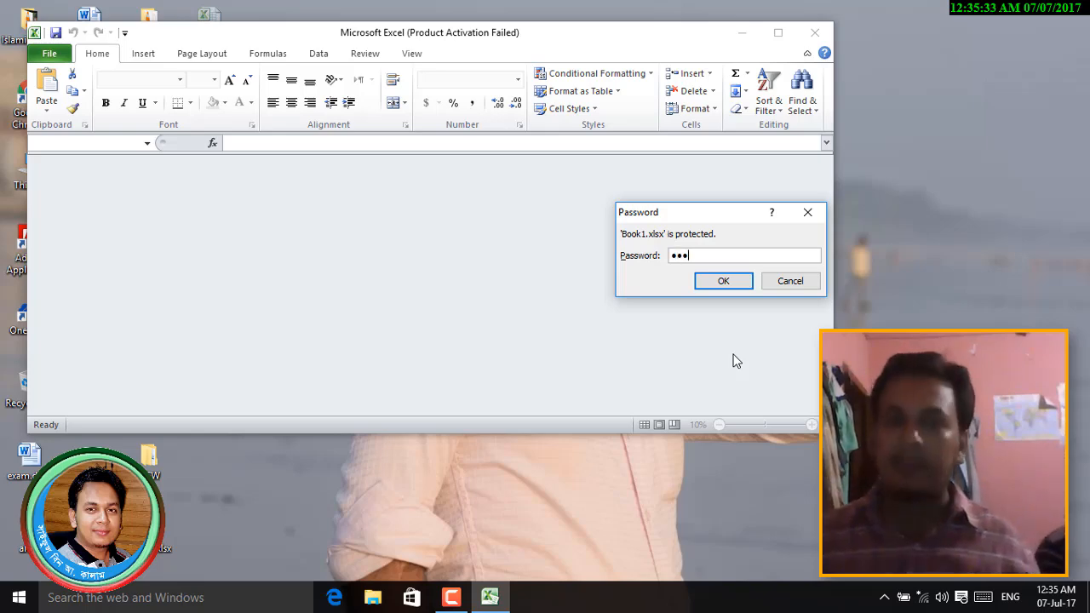
pyautogui.press('Return')
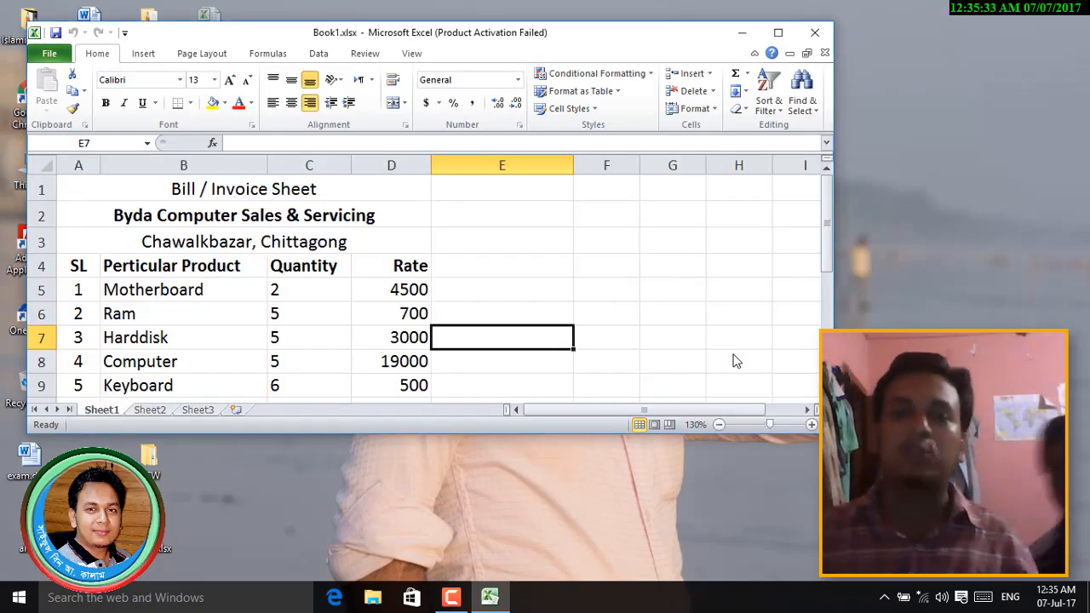
# - Resave Book1.xlsx over the existing file with the Password to open left empty
pyautogui.click(49, 54)
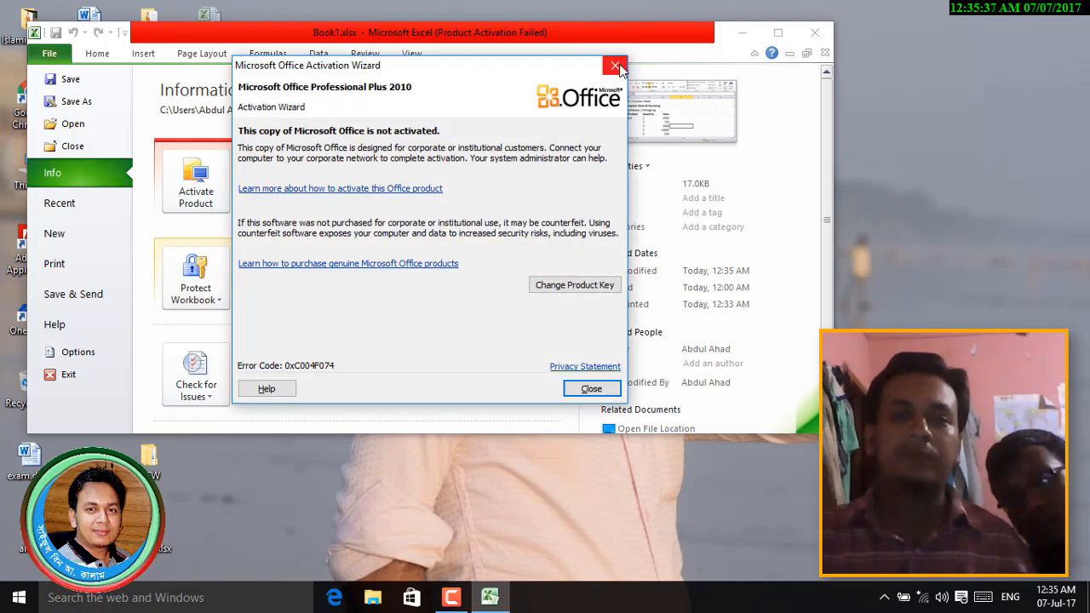
pyautogui.click(614, 66)
pyautogui.click(50, 53)
pyautogui.click(49, 54)
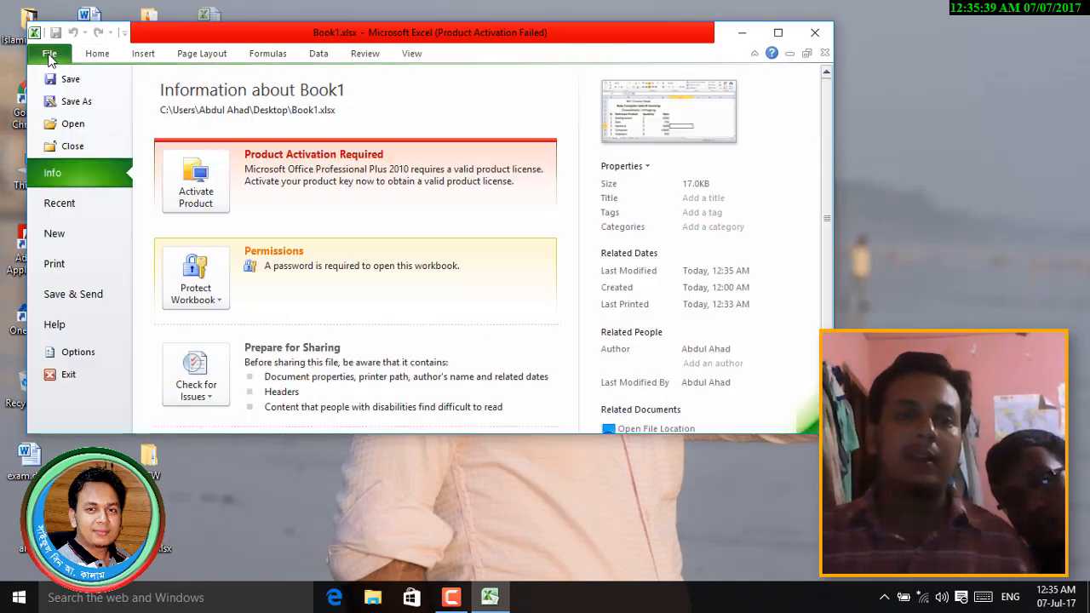
pyautogui.click(81, 104)
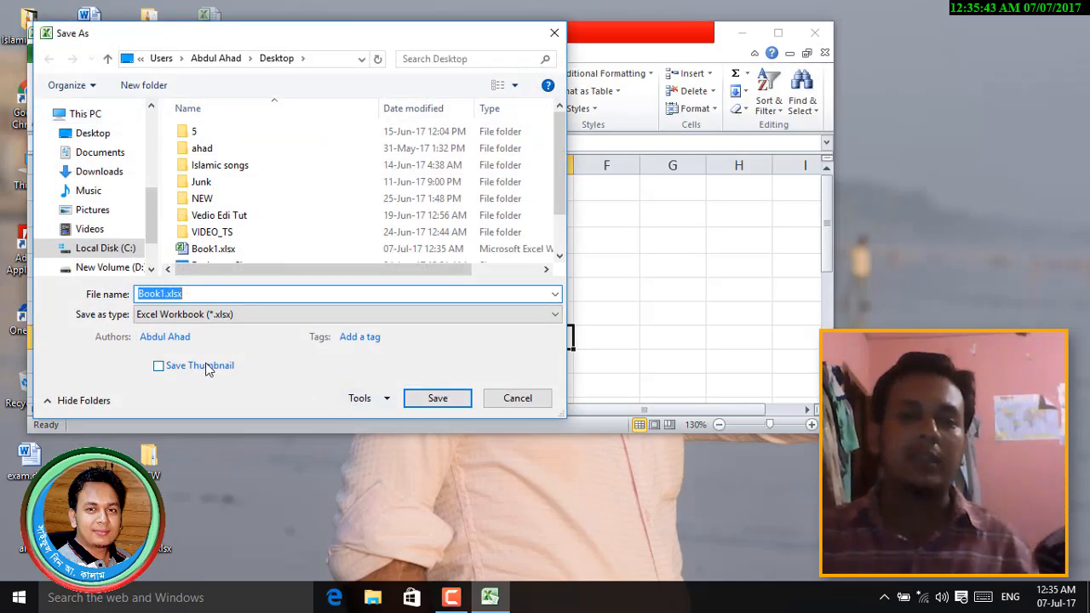
pyautogui.click(359, 398)
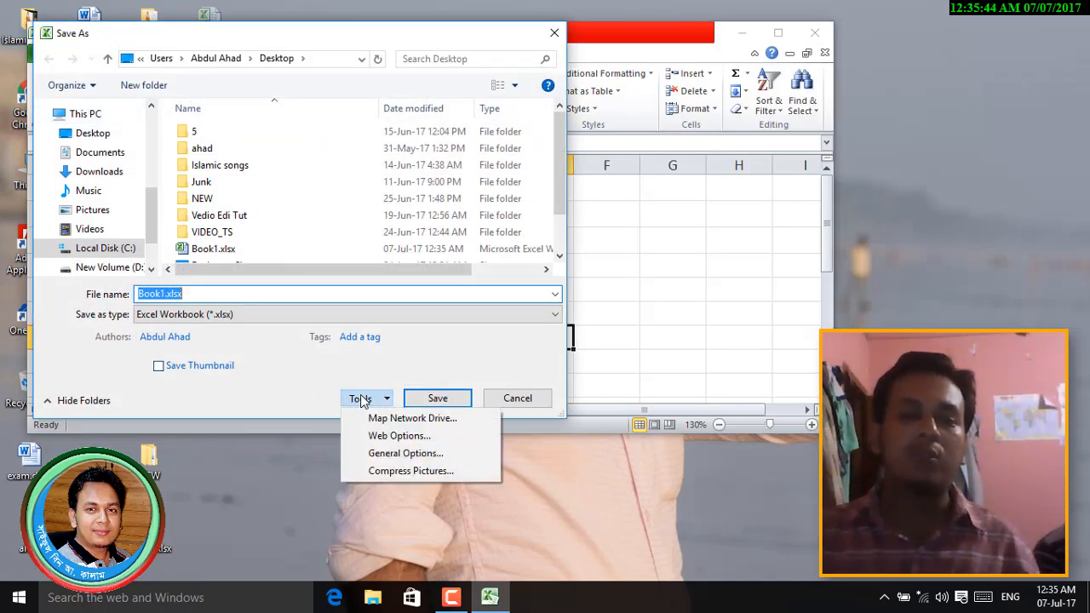
pyautogui.click(394, 452)
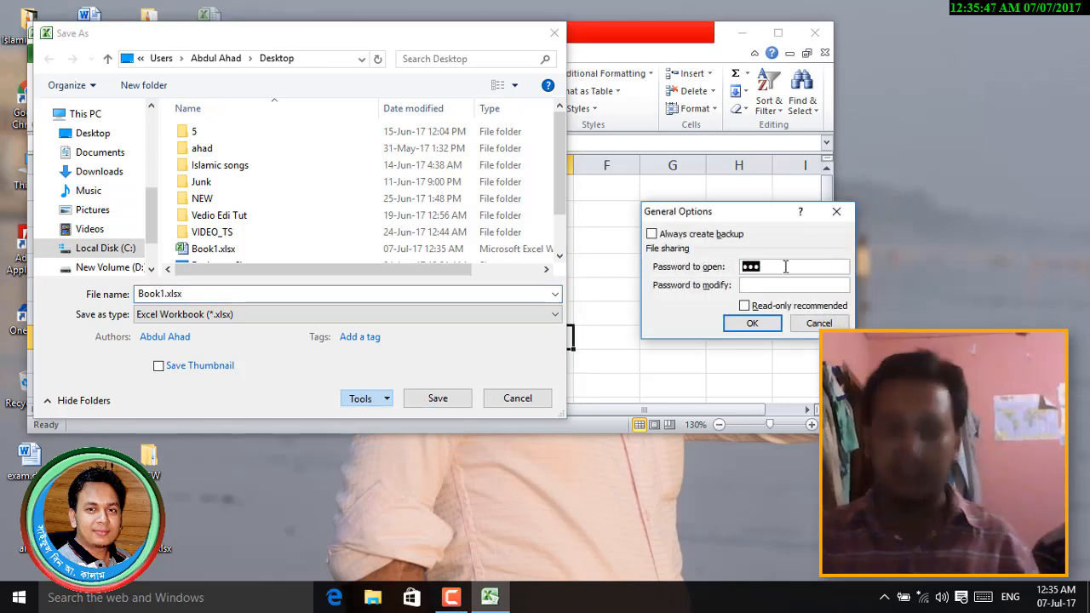
pyautogui.click(764, 323)
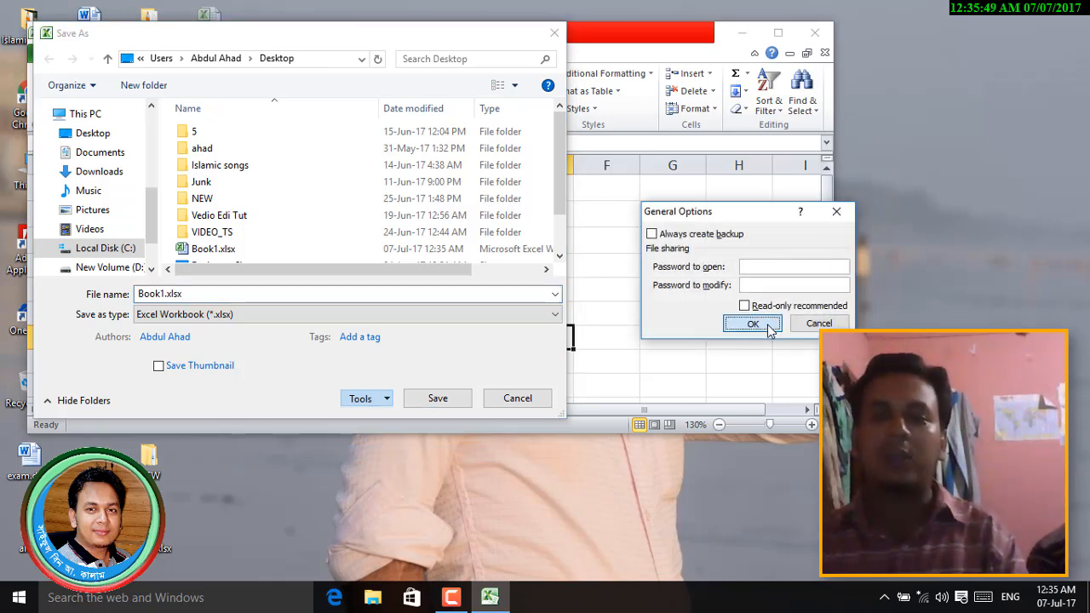
pyautogui.click(439, 402)
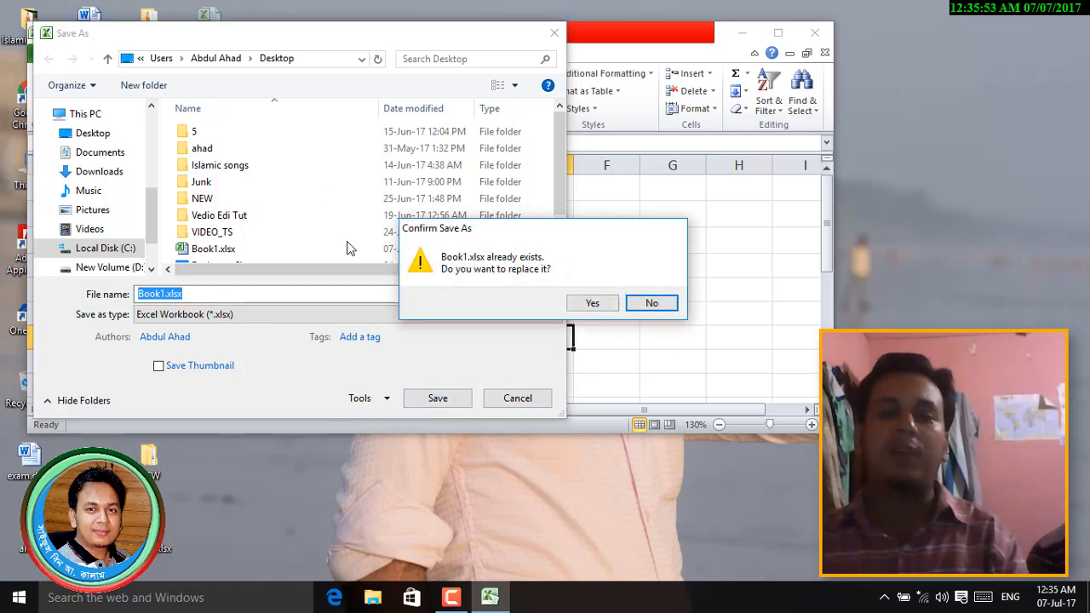
pyautogui.click(591, 304)
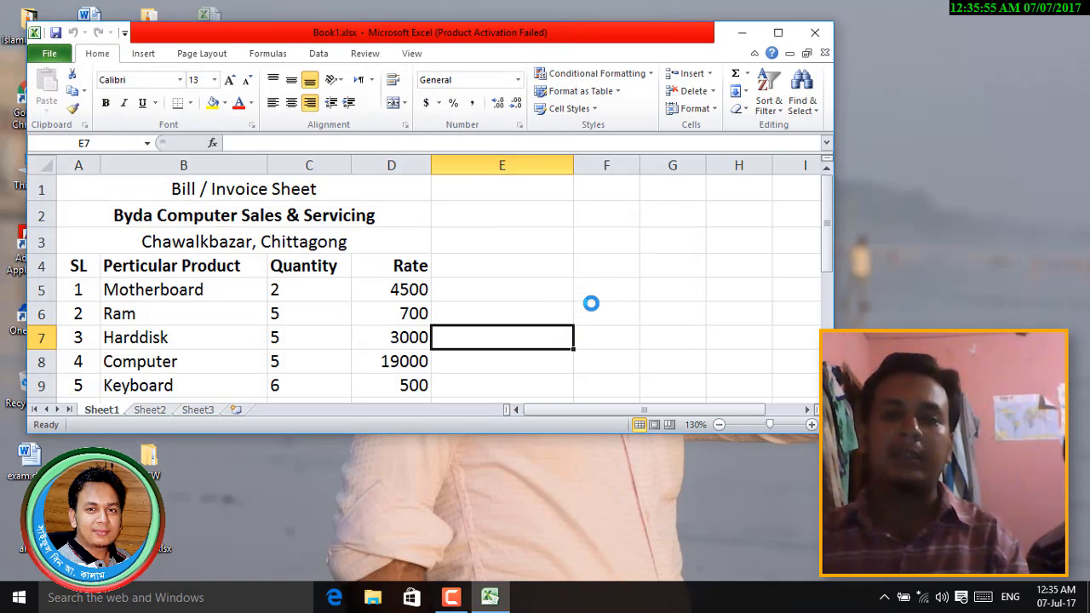
# - Close and reopen Excel without a password, dismissing the activation notice and maximizing the window
pyautogui.click(815, 32)
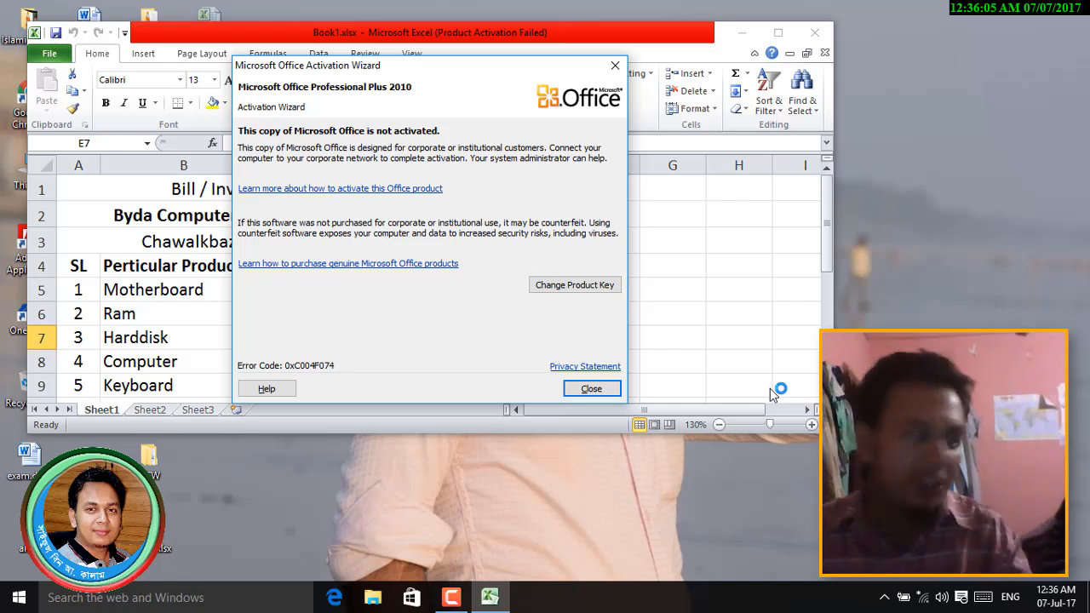
pyautogui.click(615, 65)
pyautogui.click(778, 32)
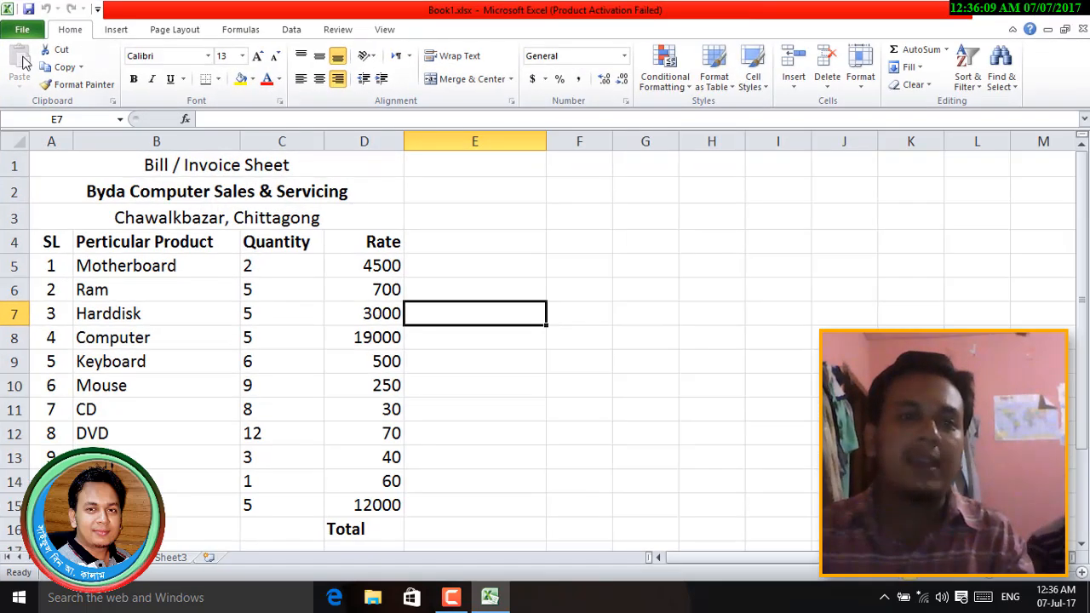
# - Preview Book1.xlsx as one A4 portrait page on Microsoft Print to PDF
pyautogui.click(22, 31)
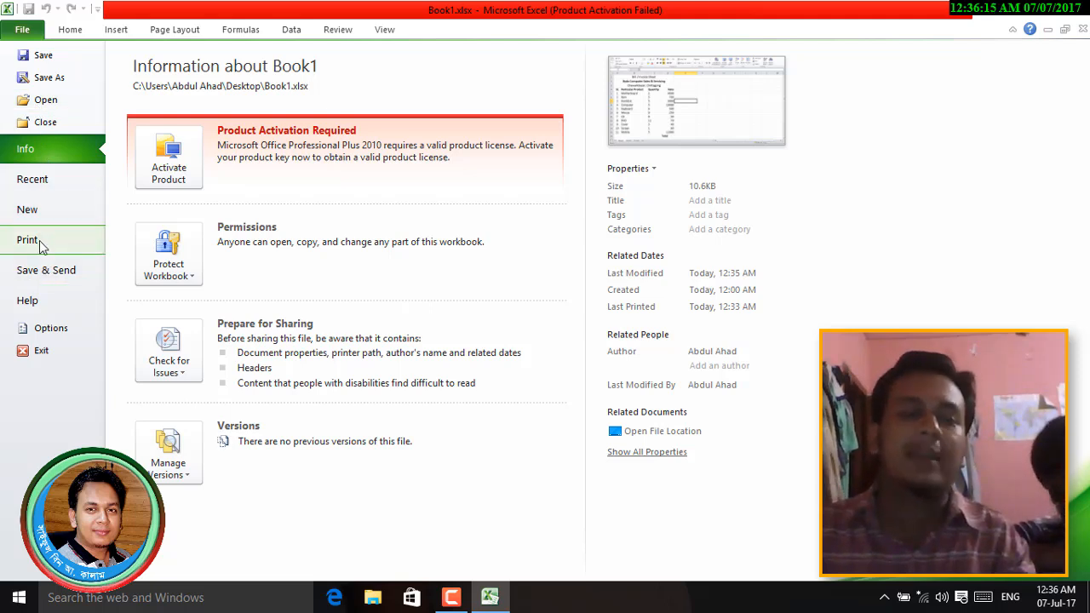
pyautogui.click(40, 241)
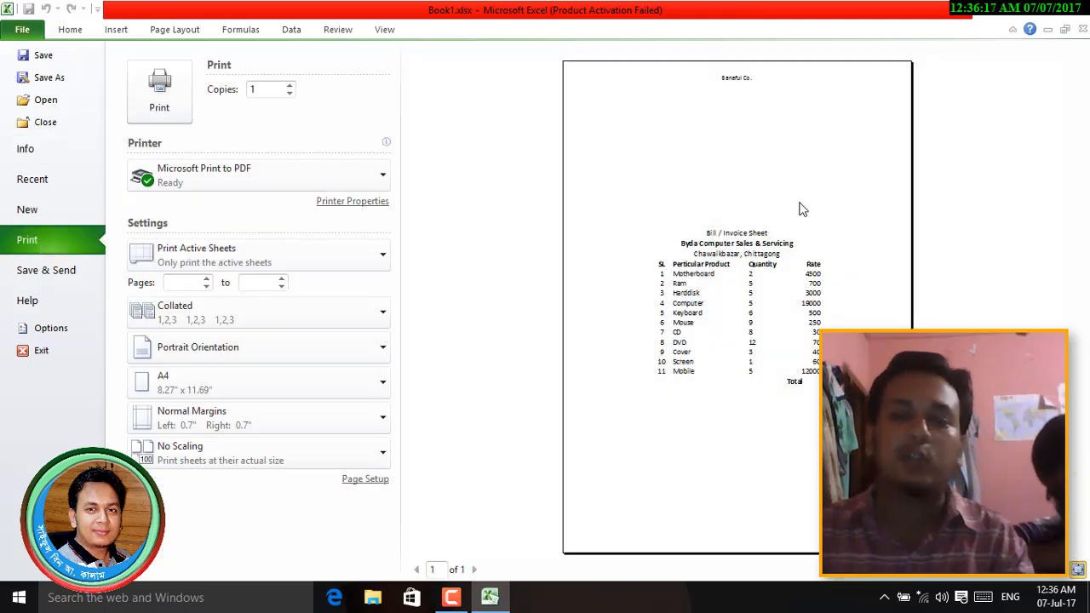